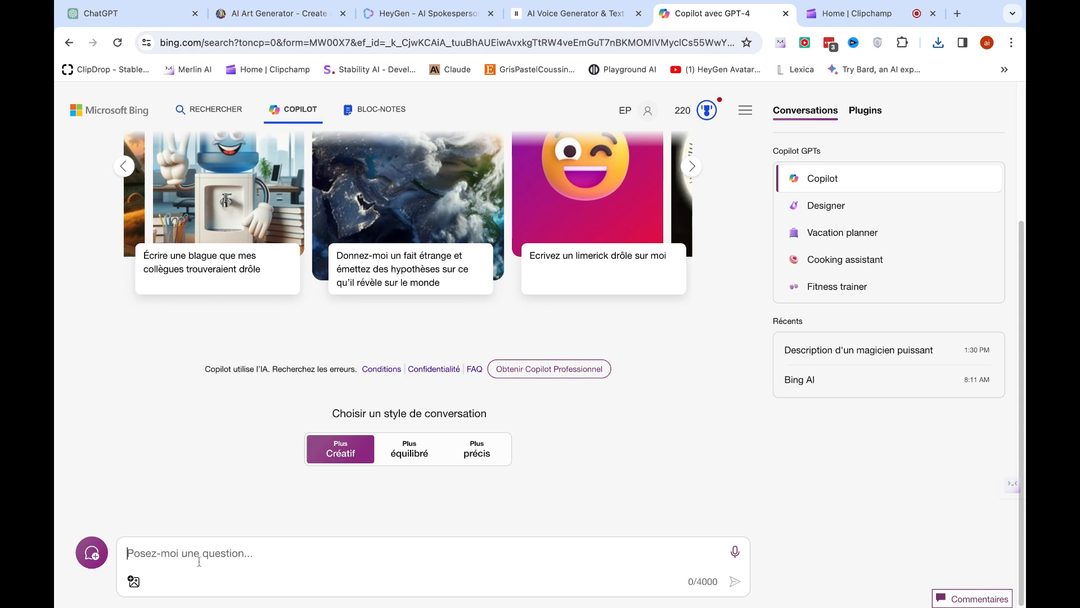
Step: Attach the bearded magician image stored on this device to the Copilot question
{"action": "left_click", "coordinate": [134, 582]}
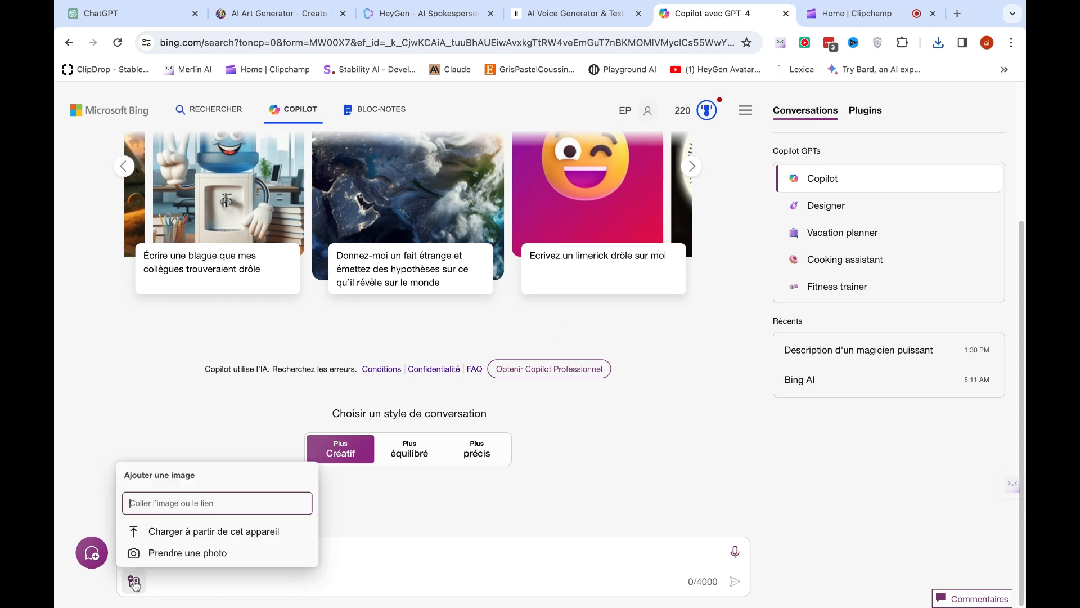
{"action": "left_click", "coordinate": [162, 532]}
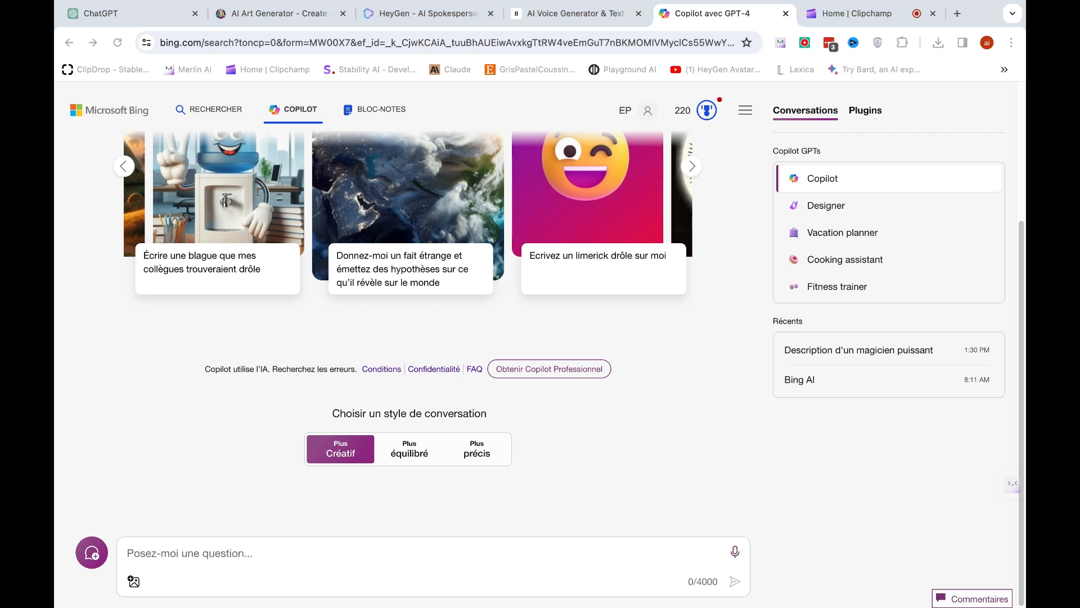
{"action": "left_click", "coordinate": [374, 471]}
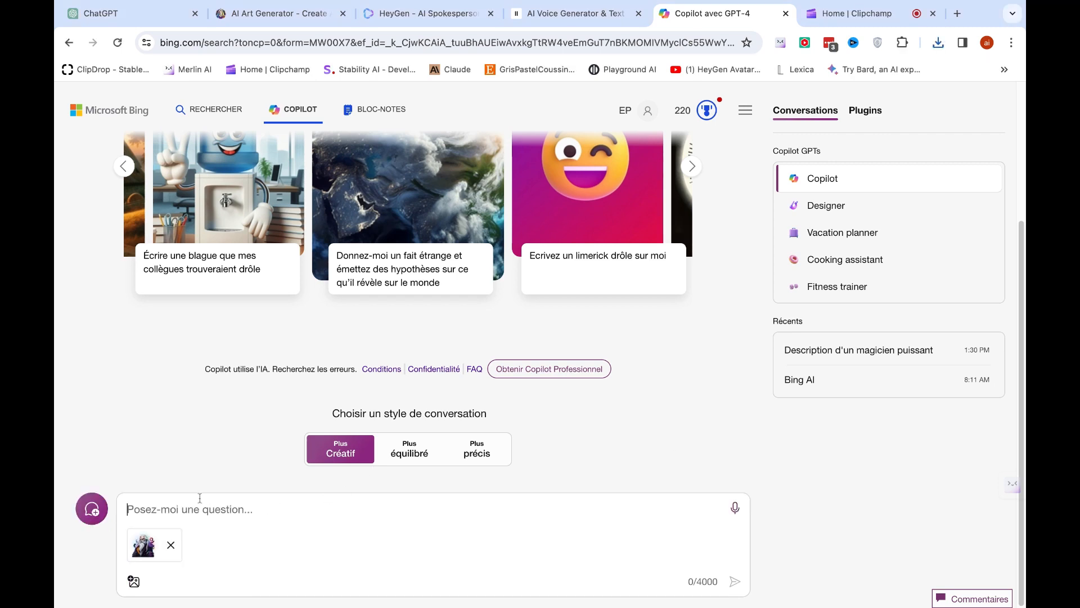
Step: Send Copilot the request "decrire moi l'image et essaye d'en generer une image similaire" together with the attached image
{"action": "type", "text": "decr"}
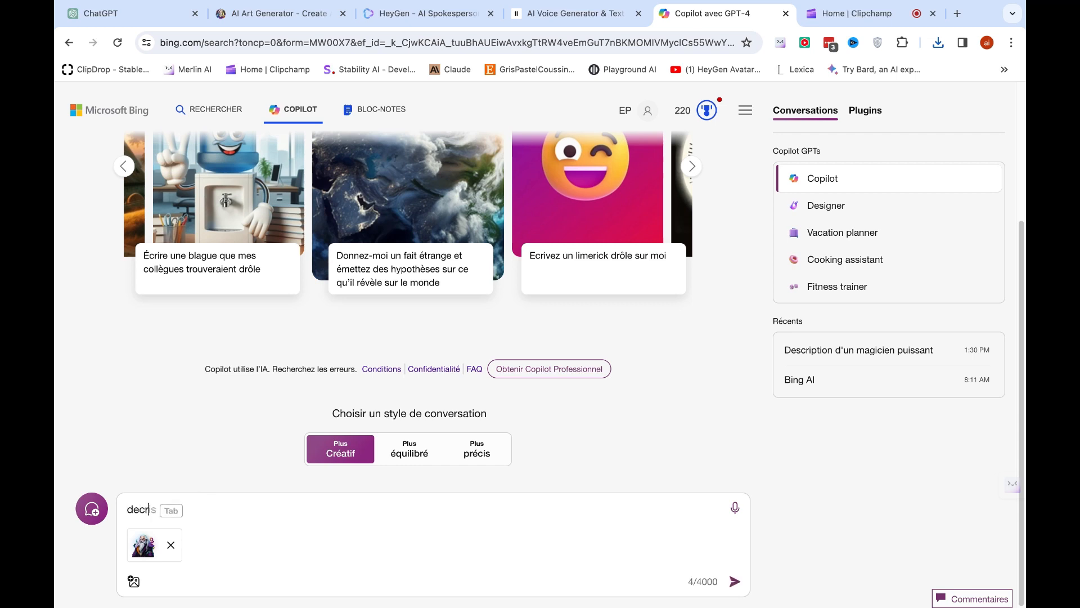
{"action": "type", "text": "ire moi l'image e"}
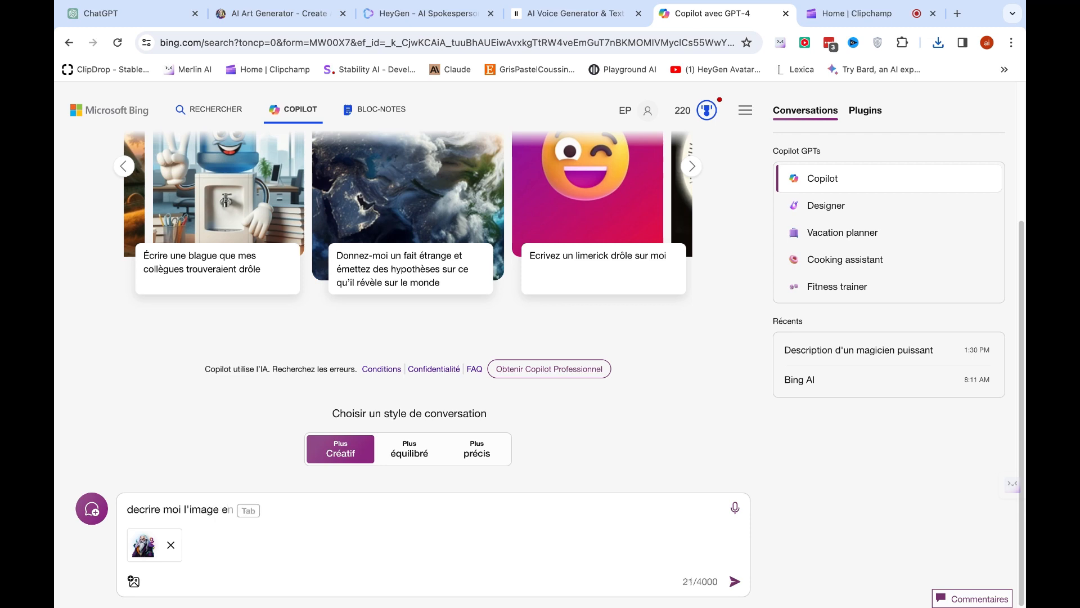
{"action": "type", "text": "t essaye d'en ge"}
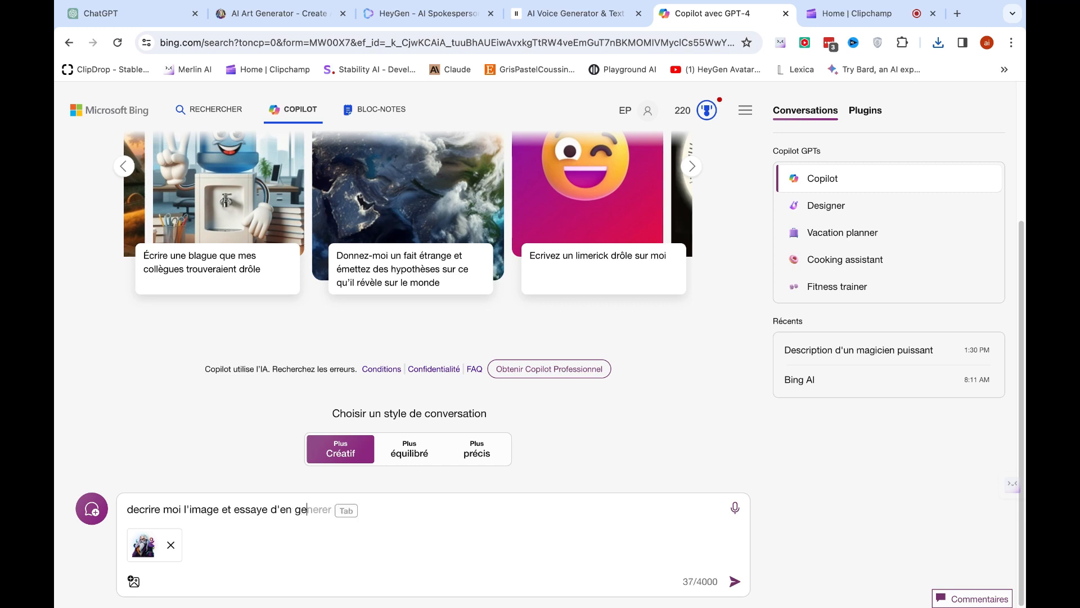
{"action": "key", "text": "Tab"}
{"action": "type", "text": "une"}
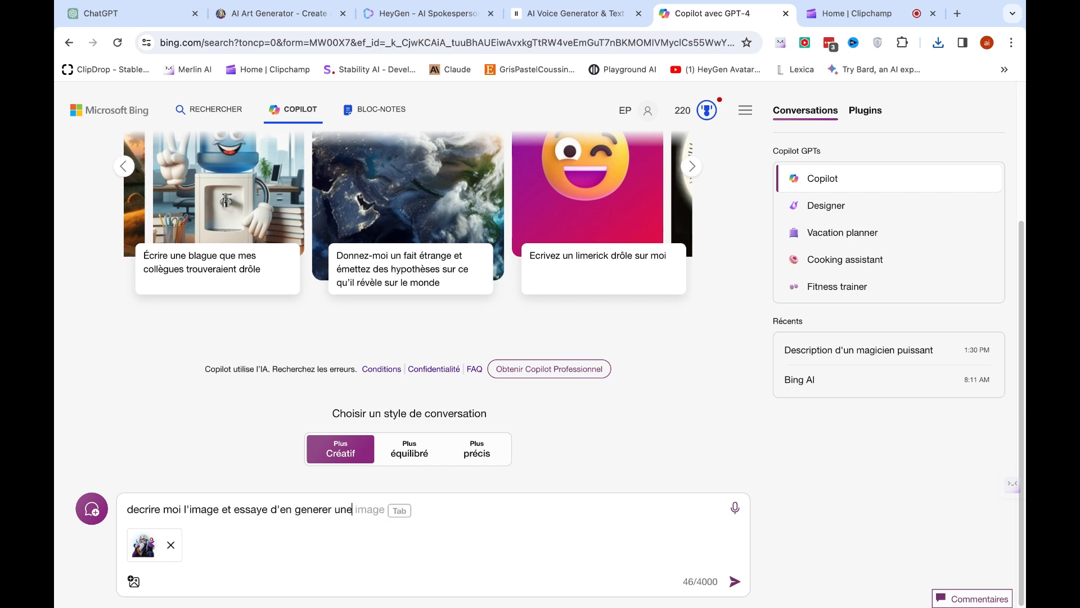
{"action": "key", "text": "Tab"}
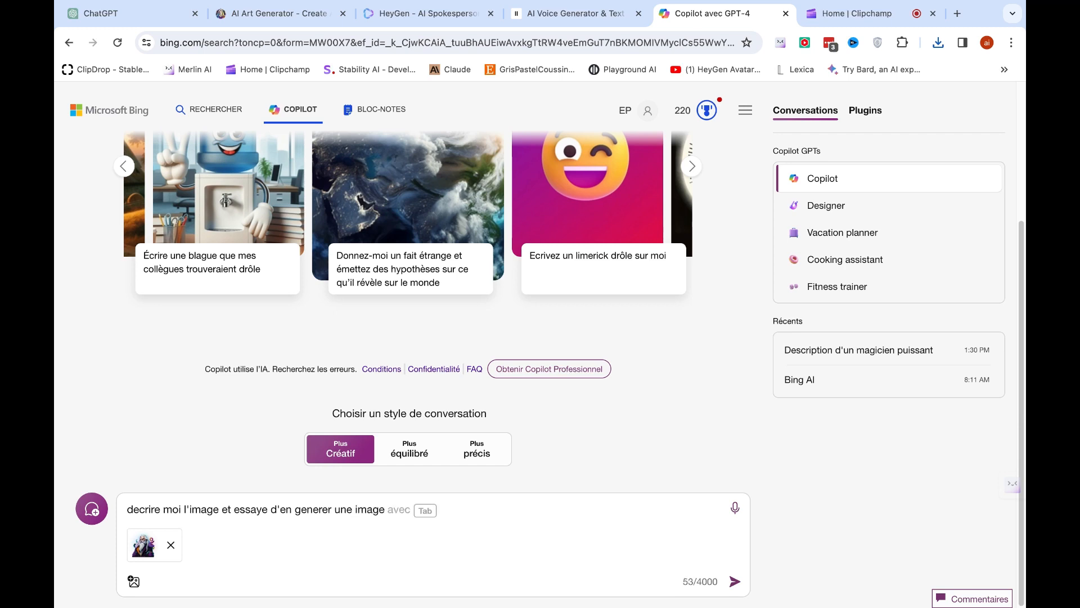
{"action": "type", "text": "similaire"}
{"action": "key", "text": "Return"}
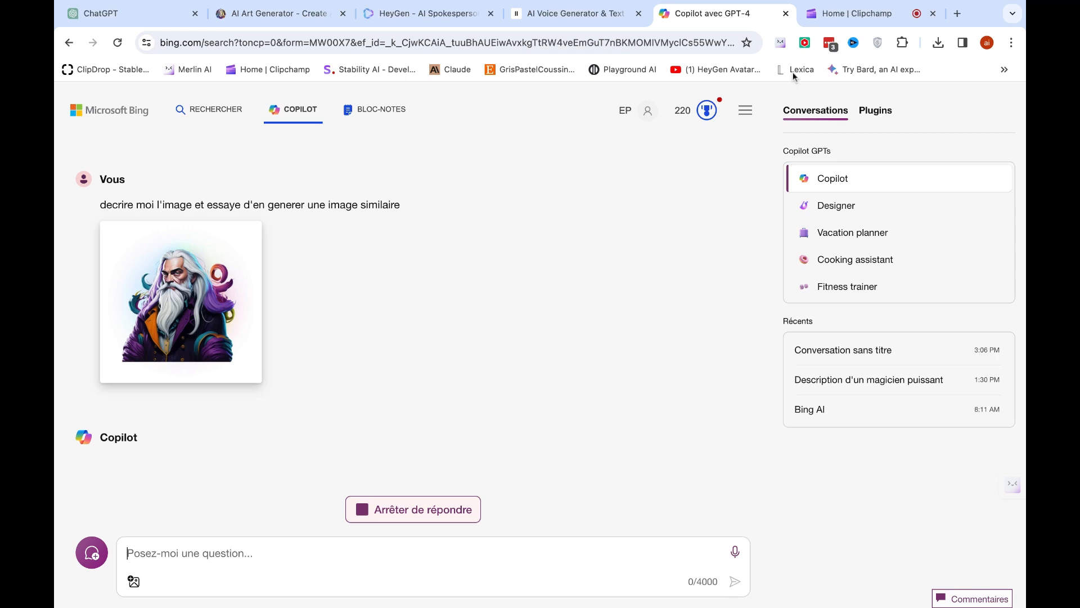
Step: Read through Copilot's written description of the uploaded image, covering the hair, coat, face and background
{"action": "left_click", "coordinate": [846, 20]}
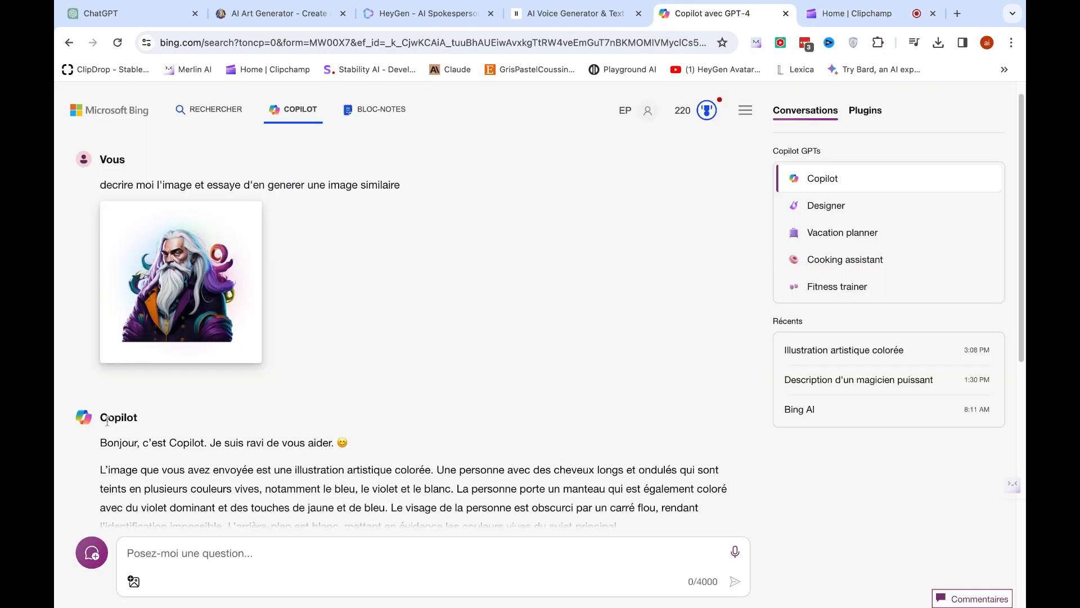
{"action": "left_click_drag", "start_coordinate": [129, 441], "coordinate": [303, 448]}
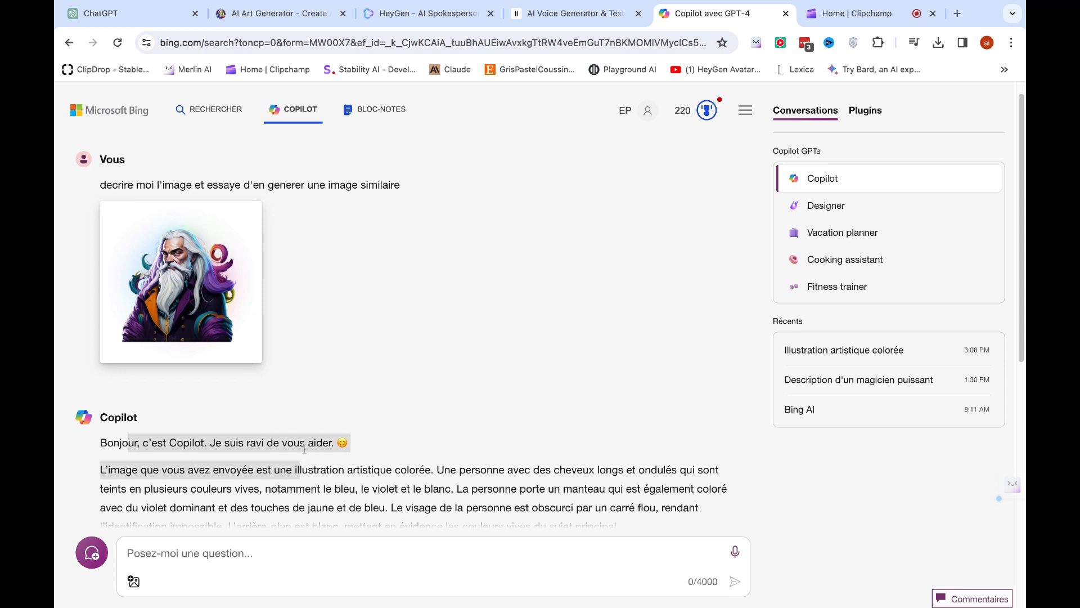
{"action": "left_click", "coordinate": [307, 445]}
{"action": "triple_click", "coordinate": [306, 445]}
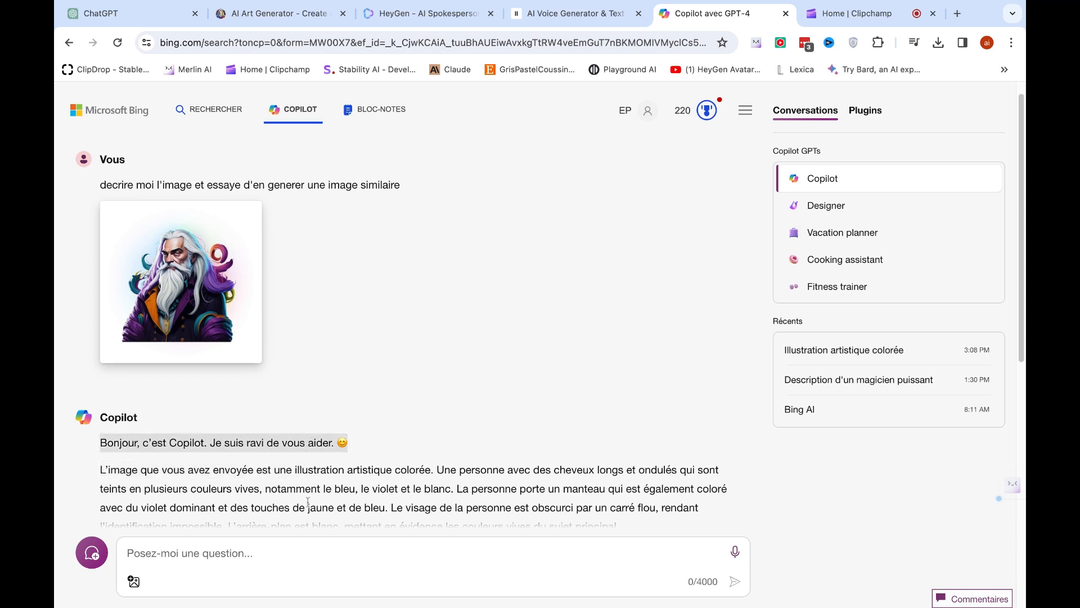
{"action": "scroll", "coordinate": [315, 469], "scroll_direction": "down", "scroll_amount": 1}
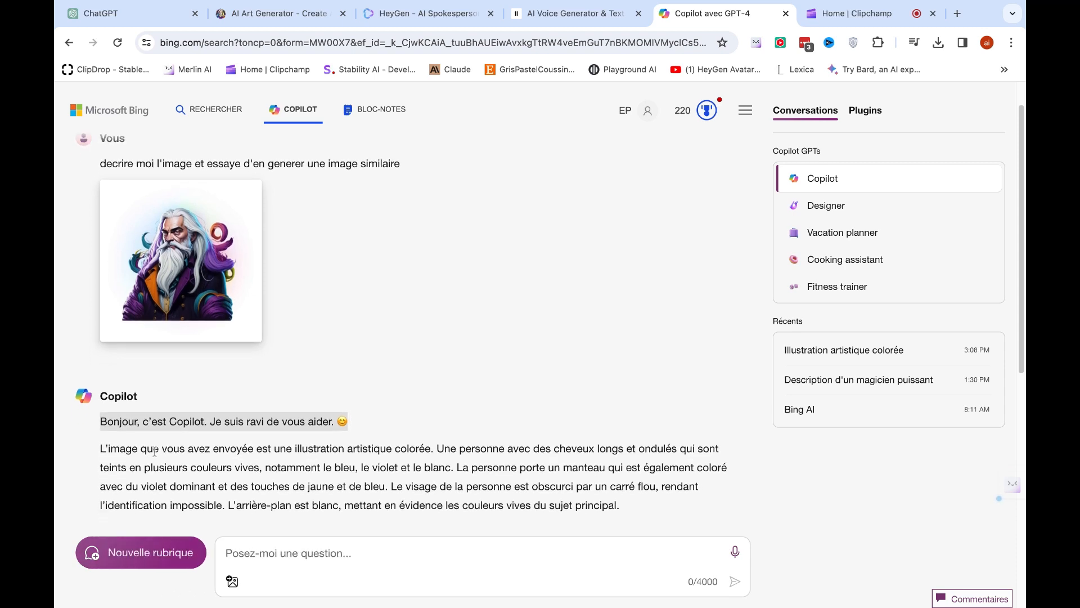
{"action": "left_click_drag", "start_coordinate": [146, 448], "coordinate": [693, 448]}
{"action": "left_click", "coordinate": [503, 446]}
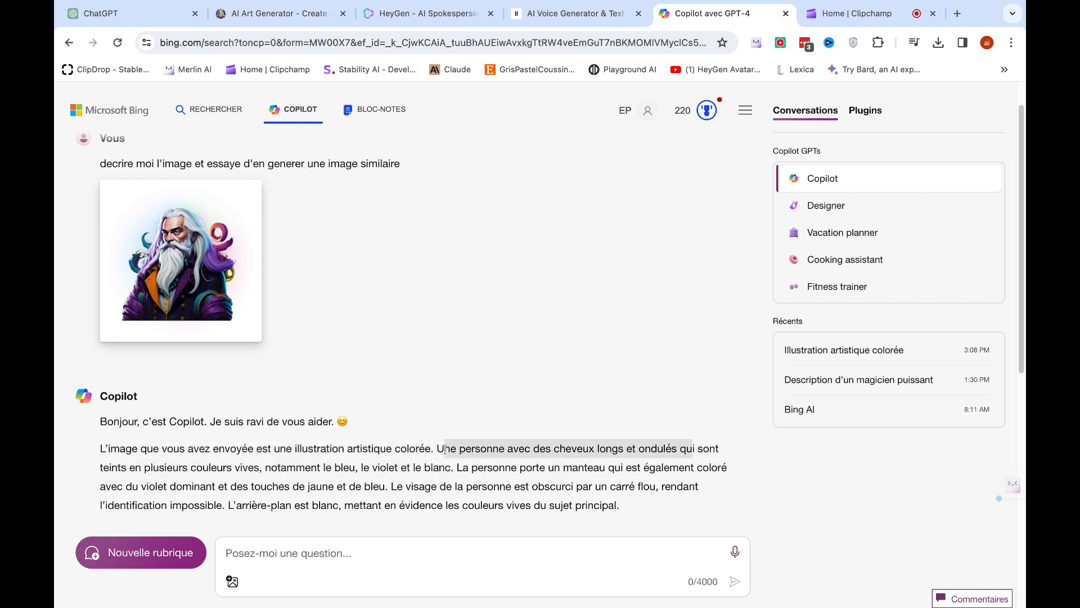
{"action": "left_click", "coordinate": [633, 448]}
{"action": "left_click_drag", "start_coordinate": [146, 467], "coordinate": [442, 470]}
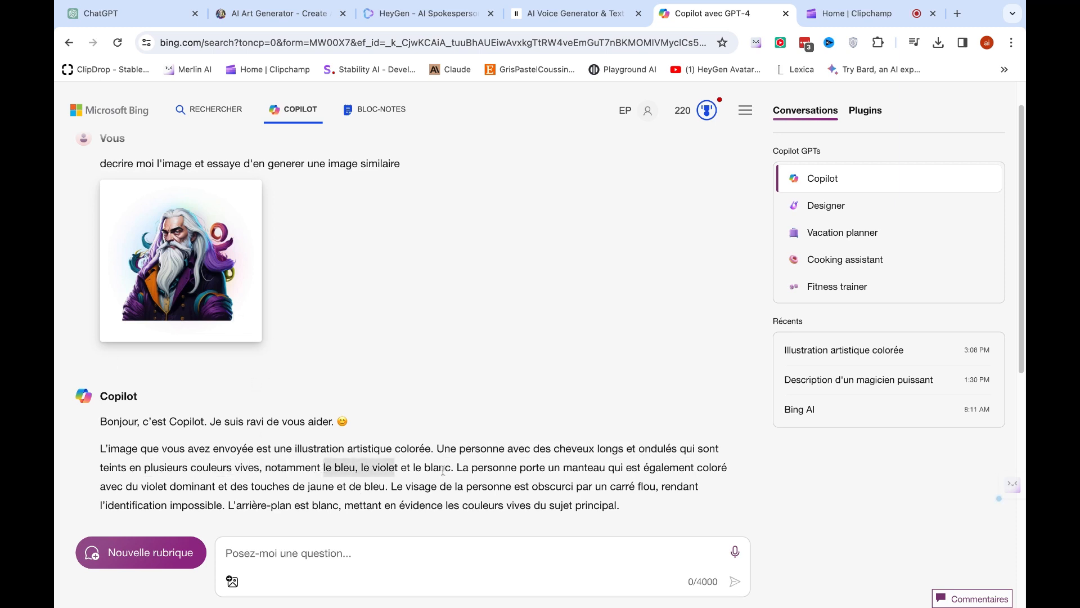
{"action": "left_click", "coordinate": [442, 470]}
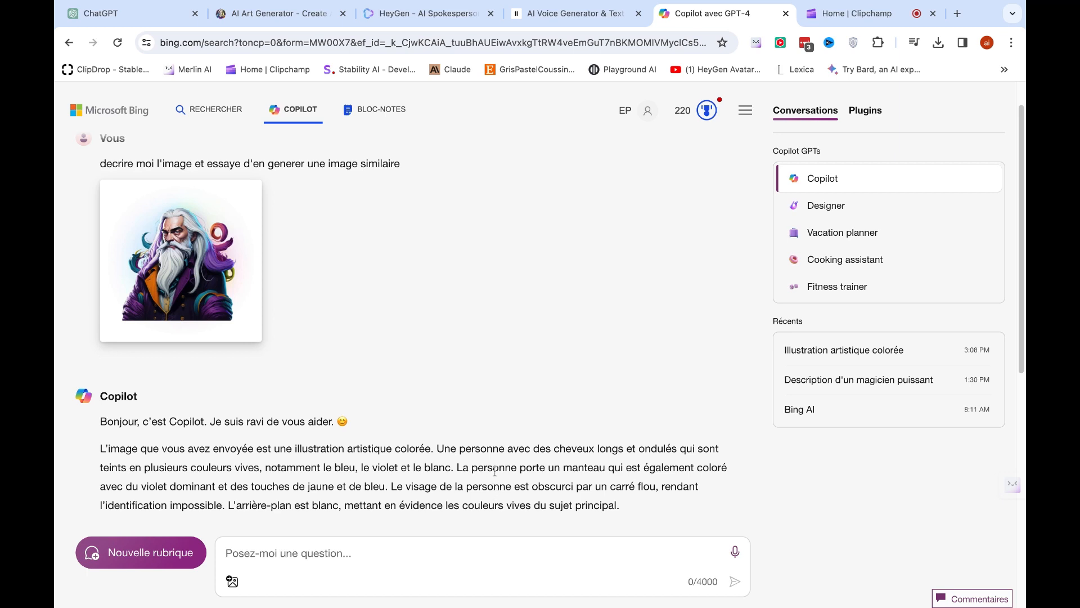
{"action": "left_click_drag", "start_coordinate": [463, 464], "coordinate": [712, 466]}
{"action": "left_click", "coordinate": [591, 464]}
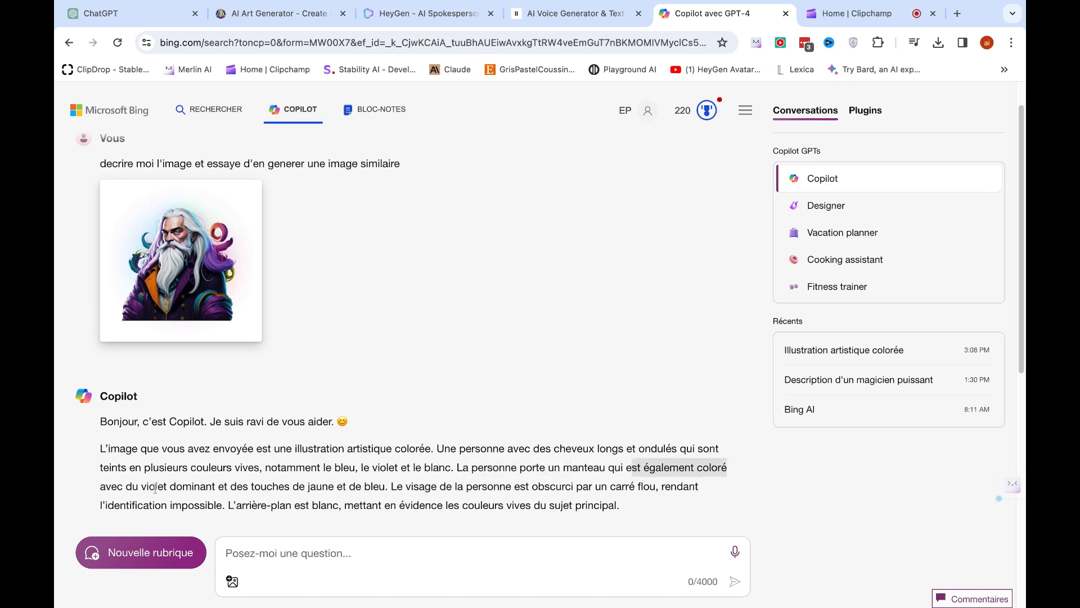
{"action": "left_click_drag", "start_coordinate": [153, 487], "coordinate": [206, 487]}
{"action": "left_click", "coordinate": [327, 490]}
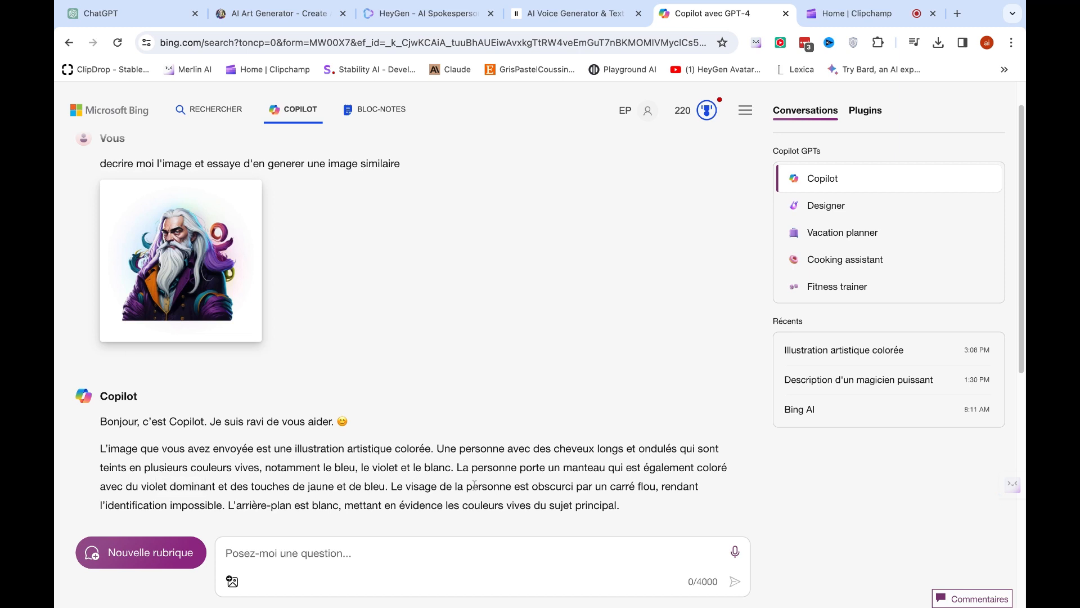
{"action": "left_click_drag", "start_coordinate": [432, 488], "coordinate": [658, 487]}
{"action": "left_click", "coordinate": [616, 488]}
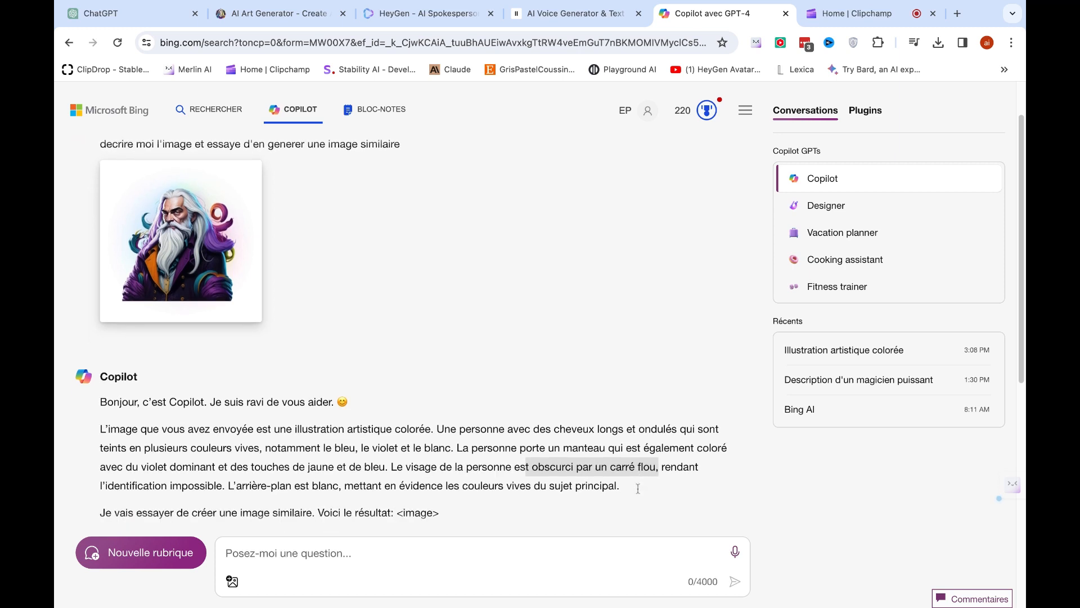
{"action": "left_click_drag", "start_coordinate": [201, 429], "coordinate": [446, 434]}
{"action": "left_click", "coordinate": [448, 433]}
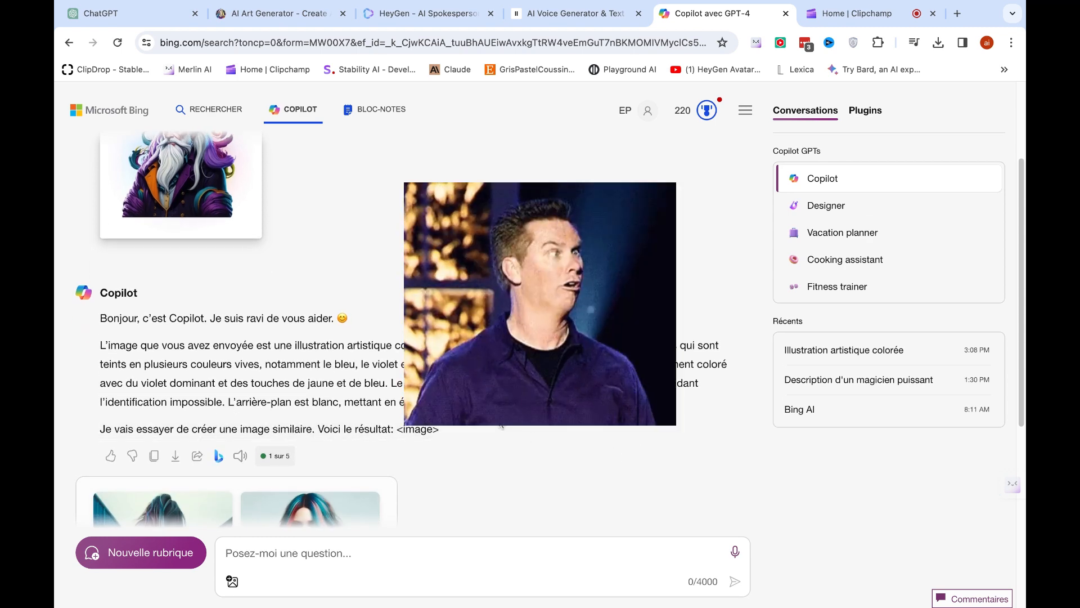
Step: Compare the four images generated by Copilot with the uploaded magician portrait
{"action": "scroll", "coordinate": [500, 423], "scroll_direction": "down", "scroll_amount": 5}
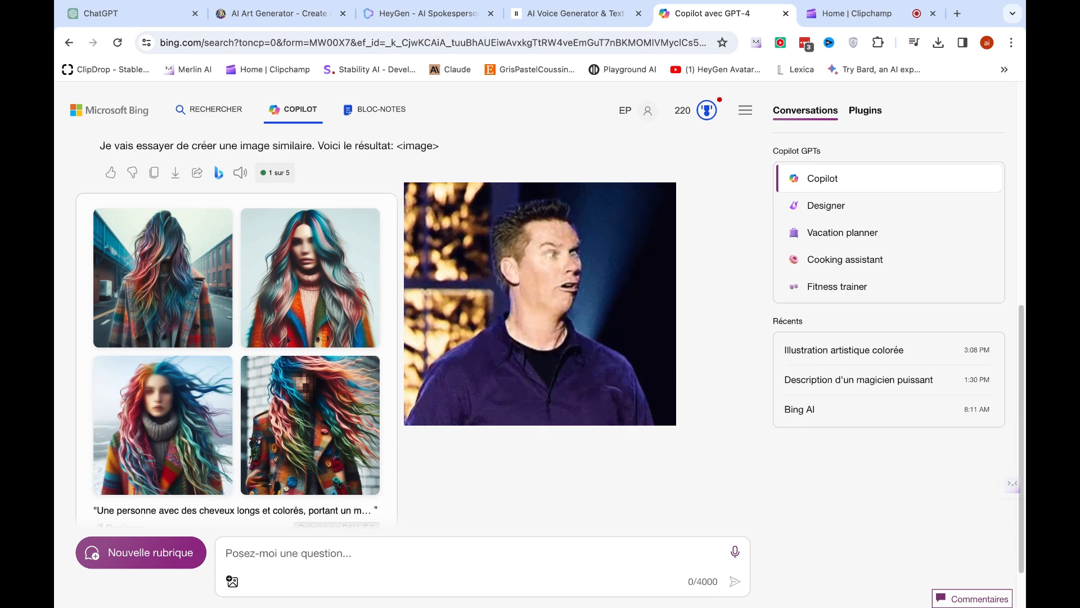
{"action": "scroll", "coordinate": [500, 426], "scroll_direction": "up", "scroll_amount": 1}
{"action": "scroll", "coordinate": [249, 324], "scroll_direction": "up", "scroll_amount": 7}
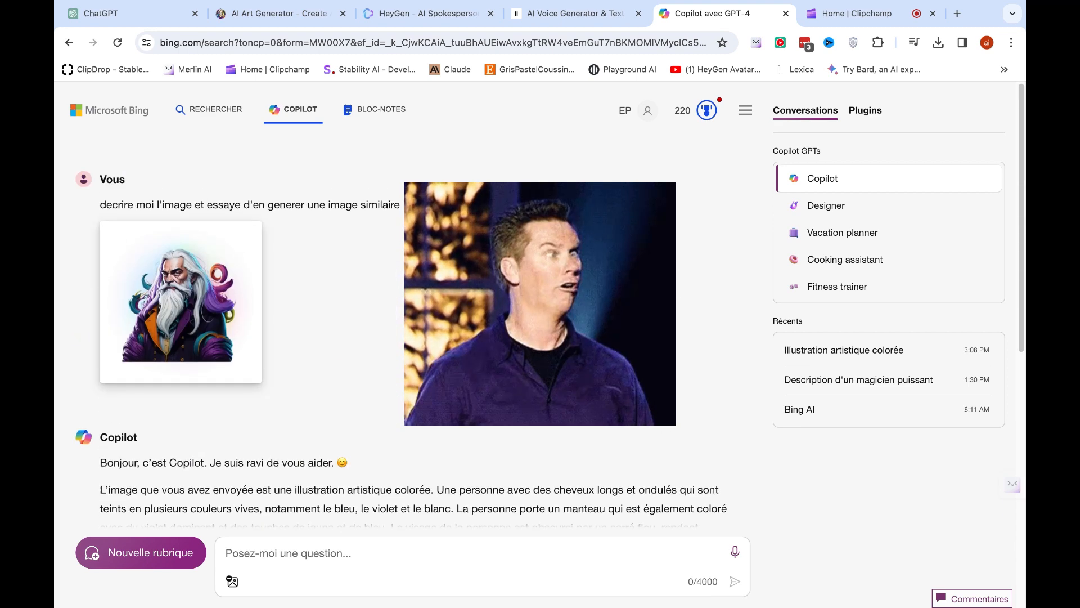
{"action": "scroll", "coordinate": [360, 402], "scroll_direction": "down", "scroll_amount": 5}
{"action": "scroll", "coordinate": [361, 406], "scroll_direction": "down", "scroll_amount": 3}
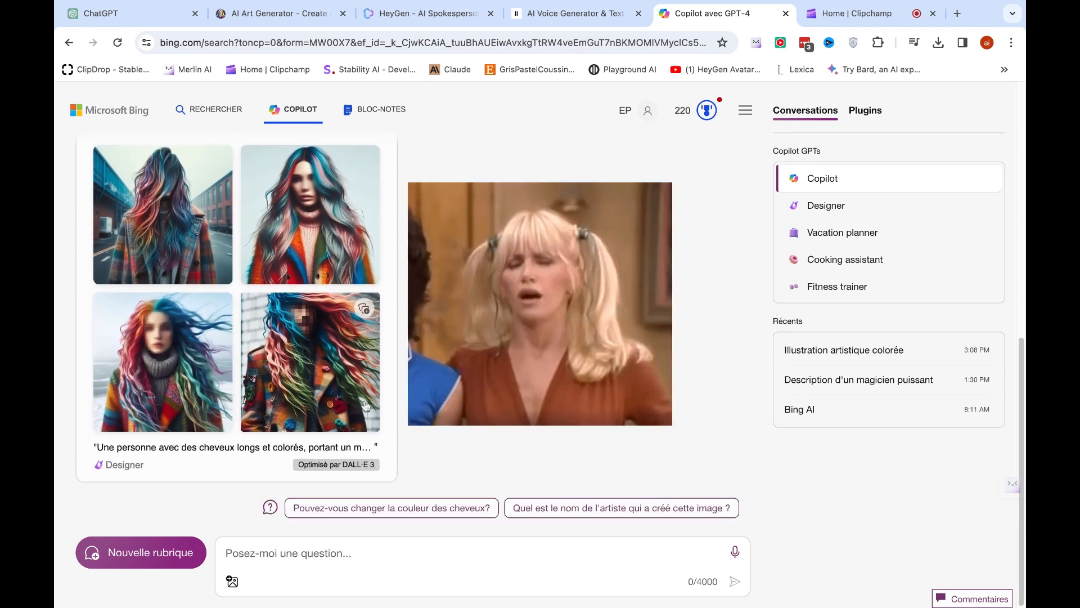
{"action": "scroll", "coordinate": [363, 404], "scroll_direction": "up", "scroll_amount": 5}
{"action": "scroll", "coordinate": [331, 383], "scroll_direction": "down", "scroll_amount": 3}
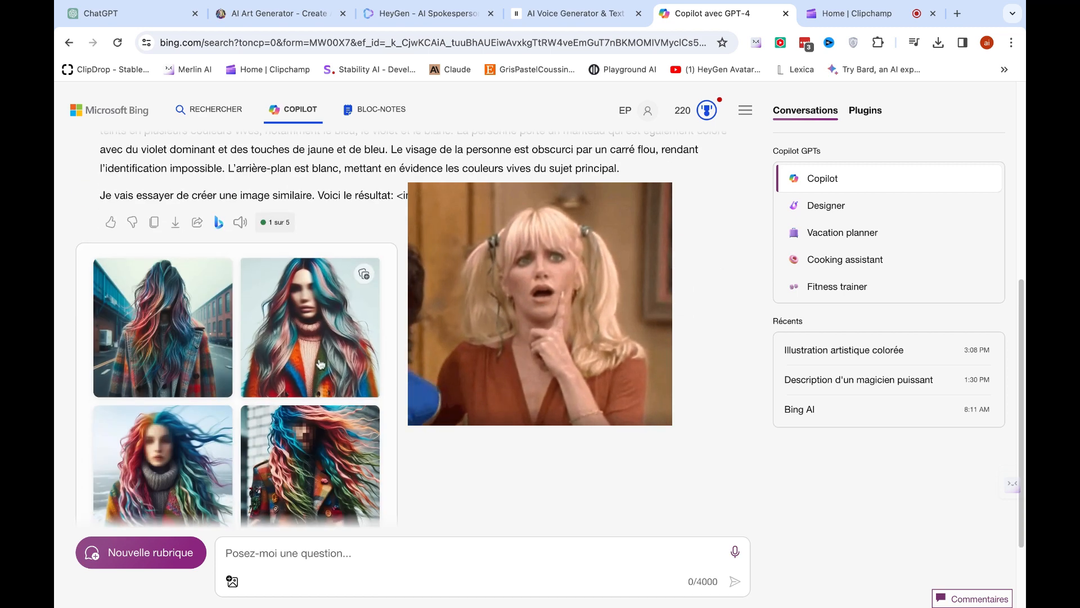
{"action": "scroll", "coordinate": [331, 383], "scroll_direction": "up", "scroll_amount": 5}
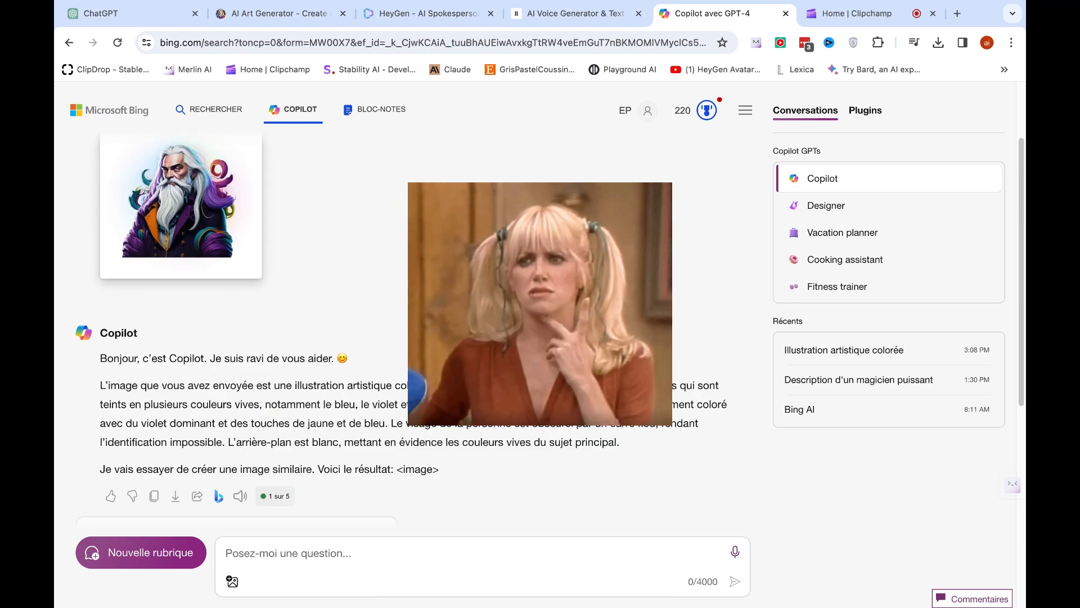
{"action": "scroll", "coordinate": [273, 345], "scroll_direction": "down", "scroll_amount": 5}
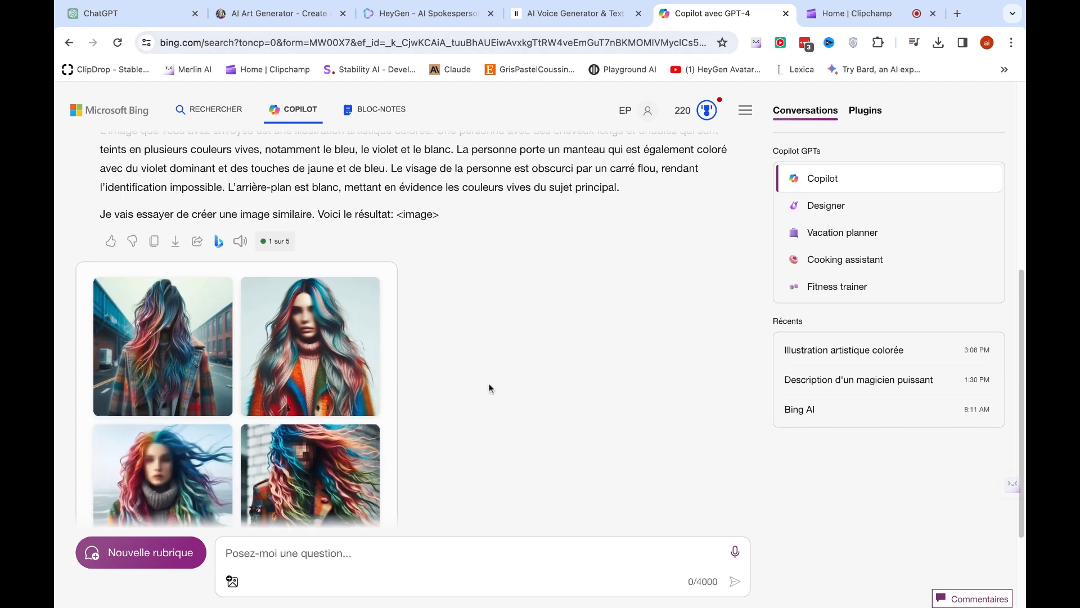
Step: Enter in ChatGPT "donne moi un prompt pour leonardo de génerer la meilleure image le portrait d'un viel homme avec une longue barbe qui ressemble à un magicien"
{"action": "left_click", "coordinate": [126, 16]}
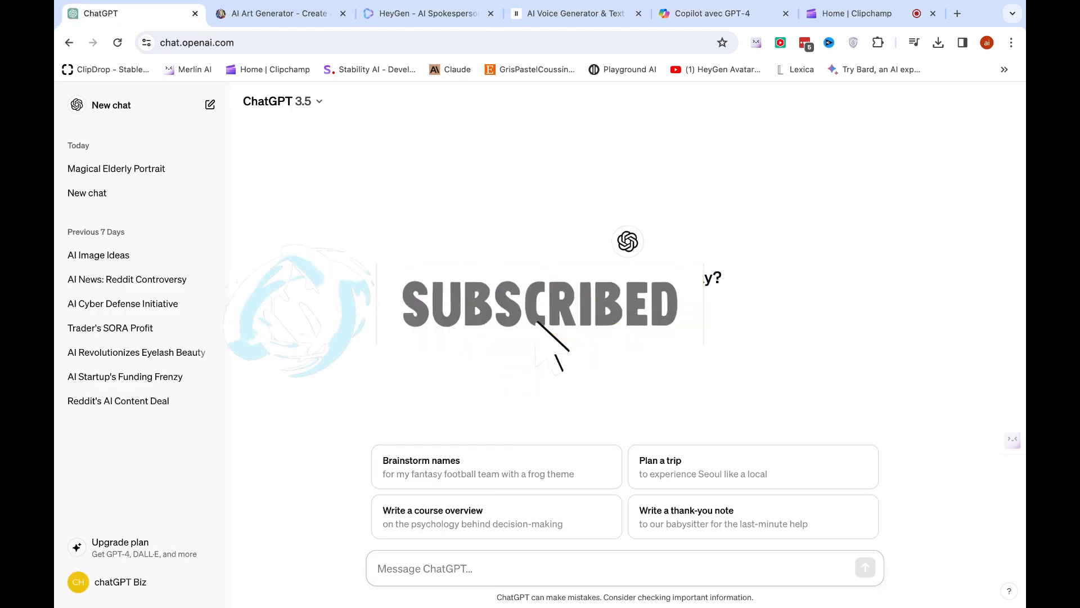
{"action": "type", "text": "donne moi un prompt pour leonardo de génerer la meilleure image le portrait d'un viel homme avec une longue barbe qui ressemble à un magicien"}
{"action": "triple_click", "coordinate": [475, 553]}
{"action": "key", "text": "ctrl+c"}
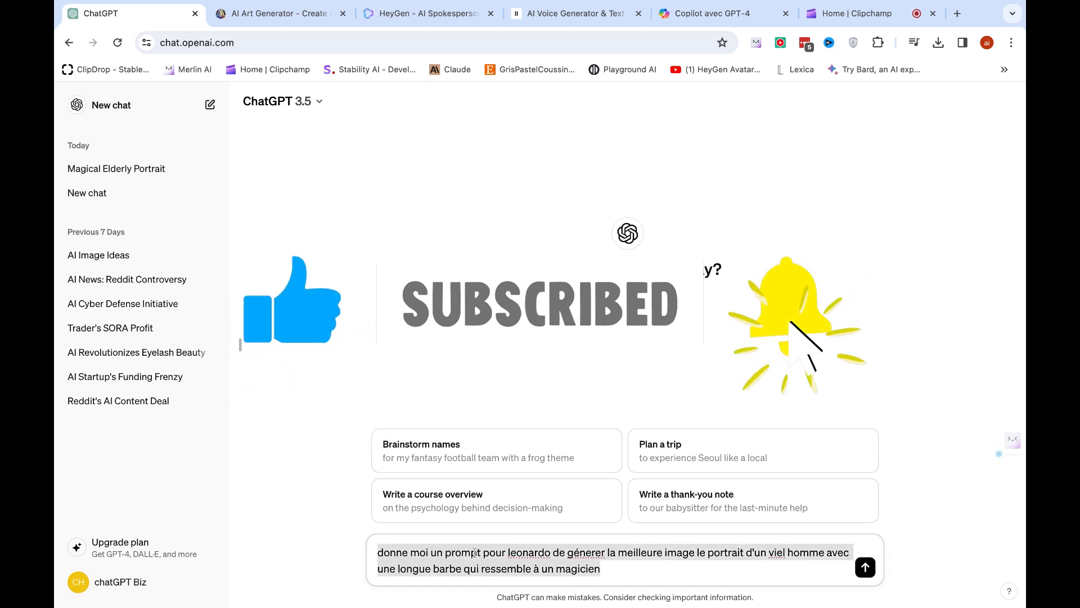
{"action": "key", "text": "BackSpace"}
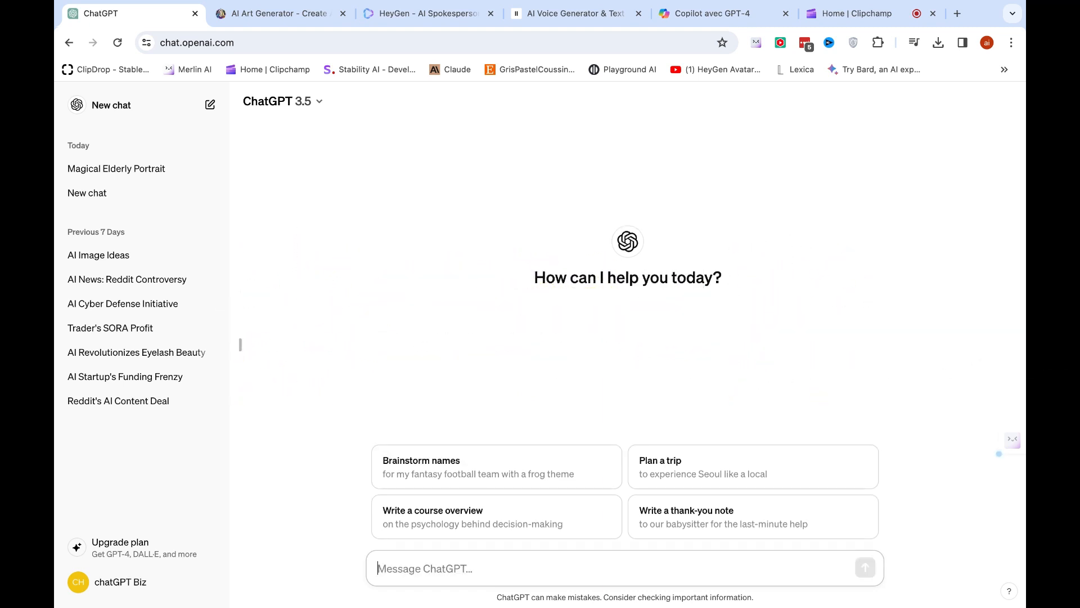
{"action": "type", "text": "un vi"}
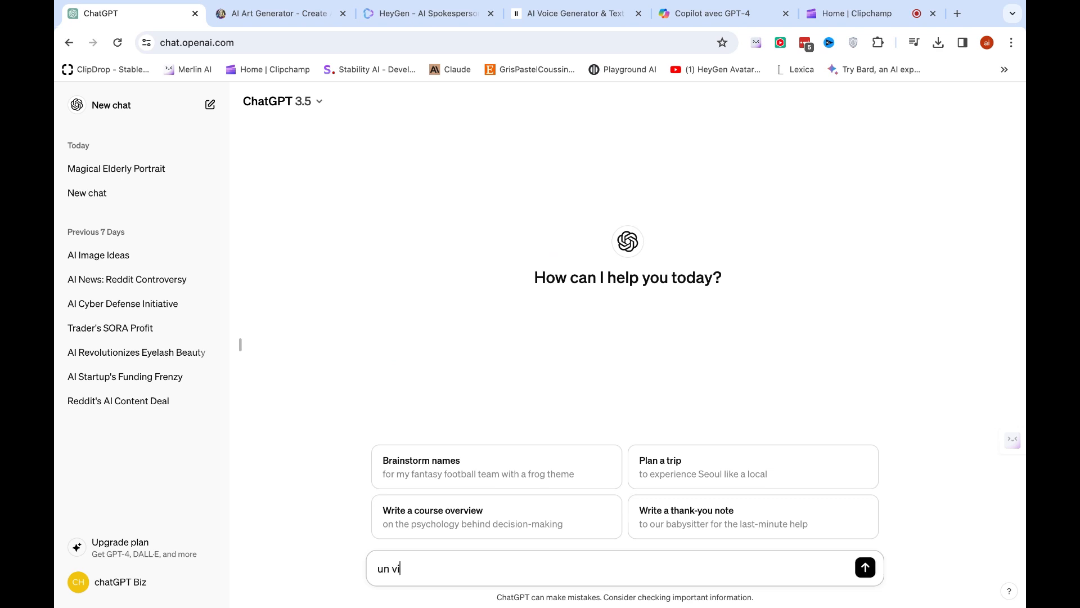
{"action": "key", "text": "BackSpace"}
{"action": "key", "text": "BackSpace"}
{"action": "key", "text": "ctrl+v"}
Step: Change "leonardo" to "leonardo.ai" and "le portrait" to "d'un portrait" in the drafted request, and send it
{"action": "left_click", "coordinate": [522, 552]}
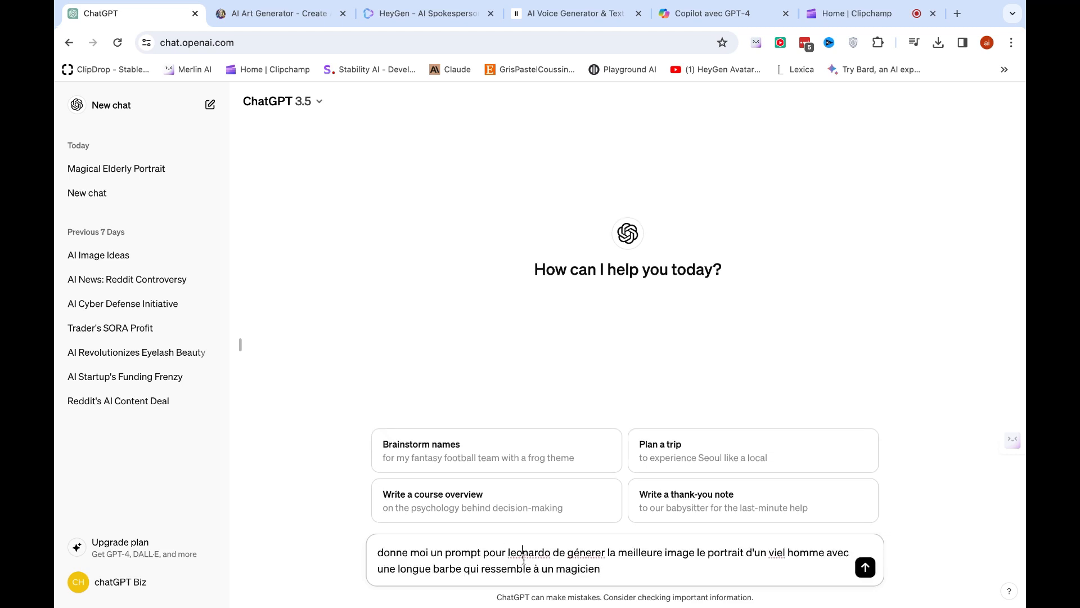
{"action": "left_click", "coordinate": [552, 552]}
{"action": "type", "text": ".ai"}
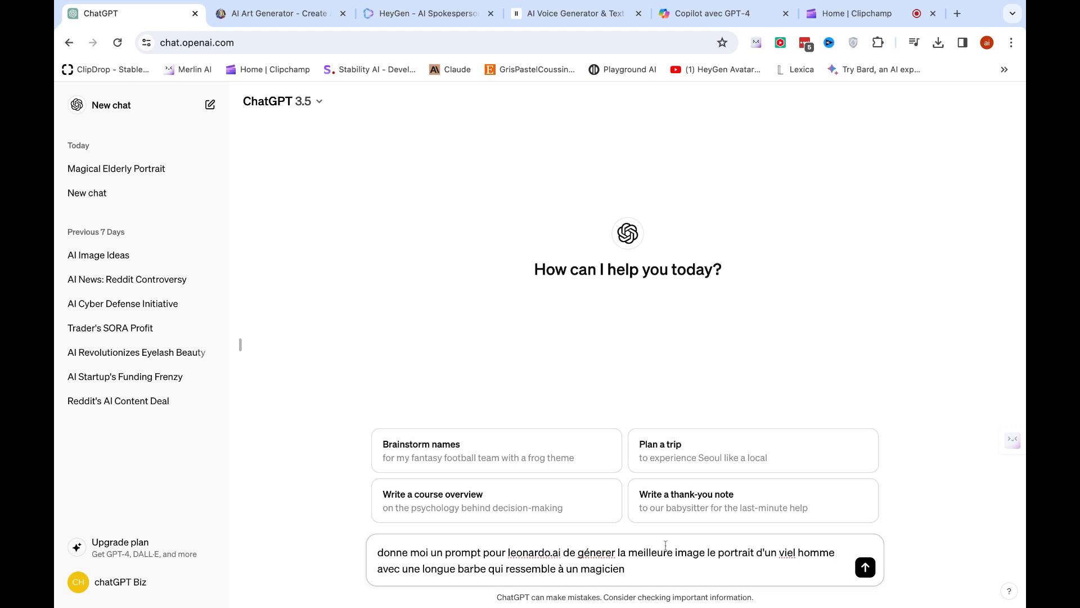
{"action": "double_click", "coordinate": [710, 550]}
{"action": "type", "text": "d'un"}
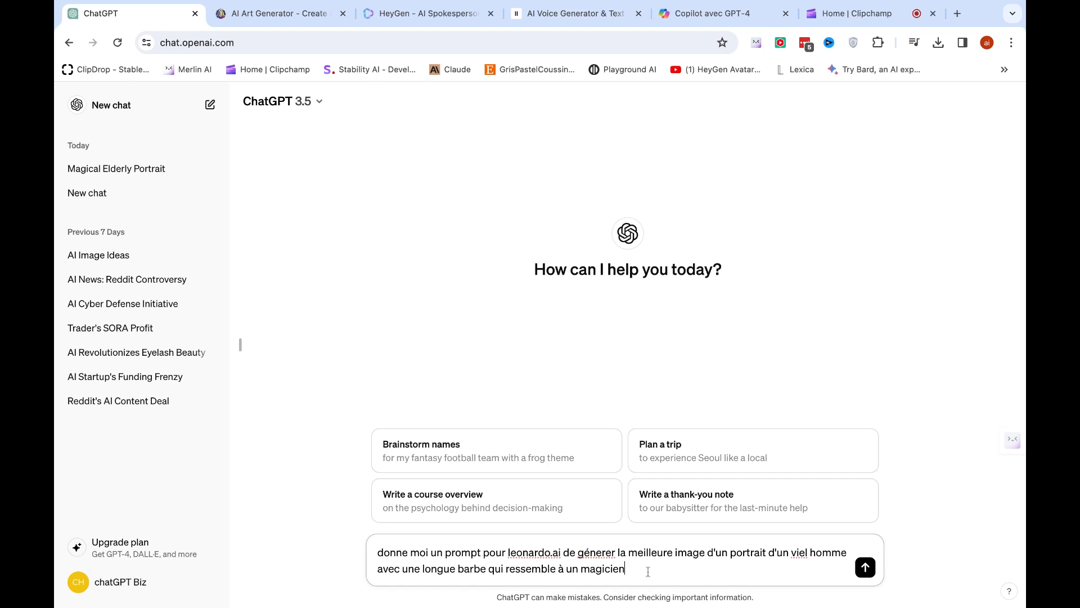
{"action": "key", "text": "Return"}
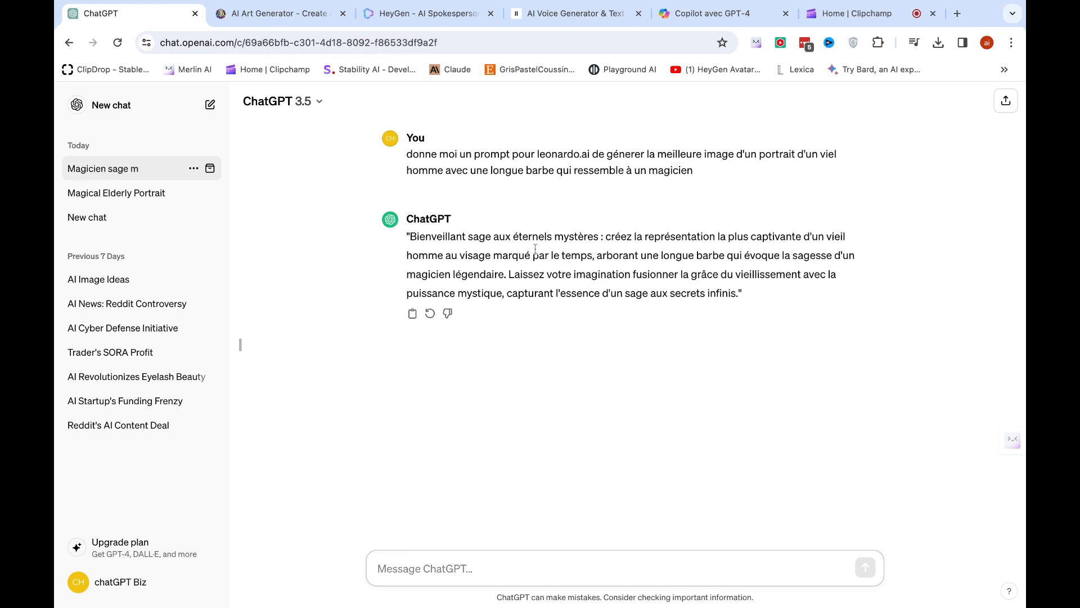
{"action": "left_click", "coordinate": [562, 167]}
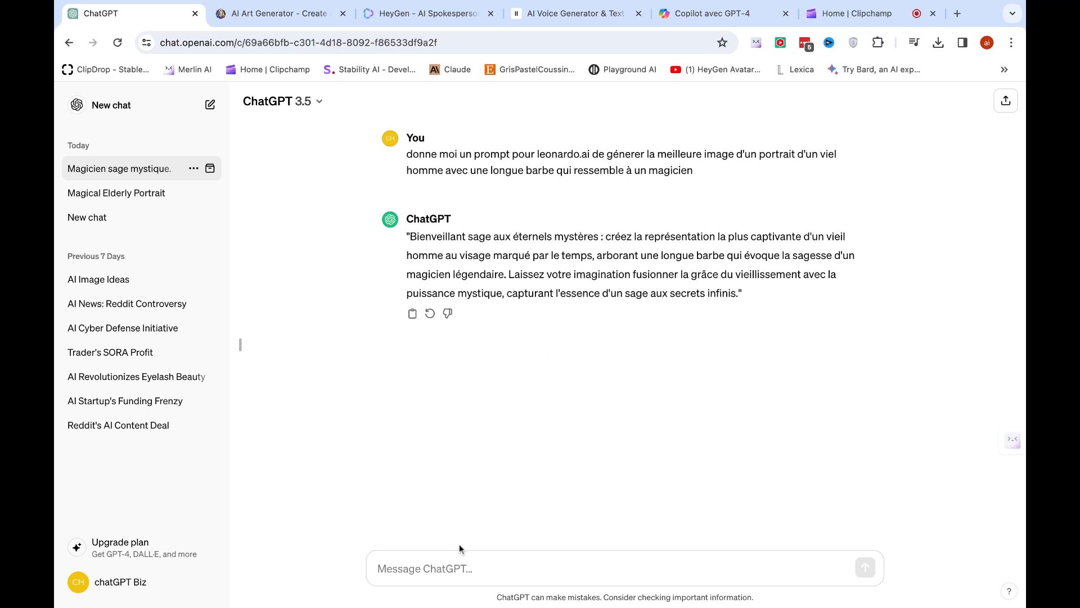
Step: Send ChatGPT the follow-up "donne moi le prompt stp"
{"action": "left_click", "coordinate": [453, 575]}
{"action": "type", "text": "do"}
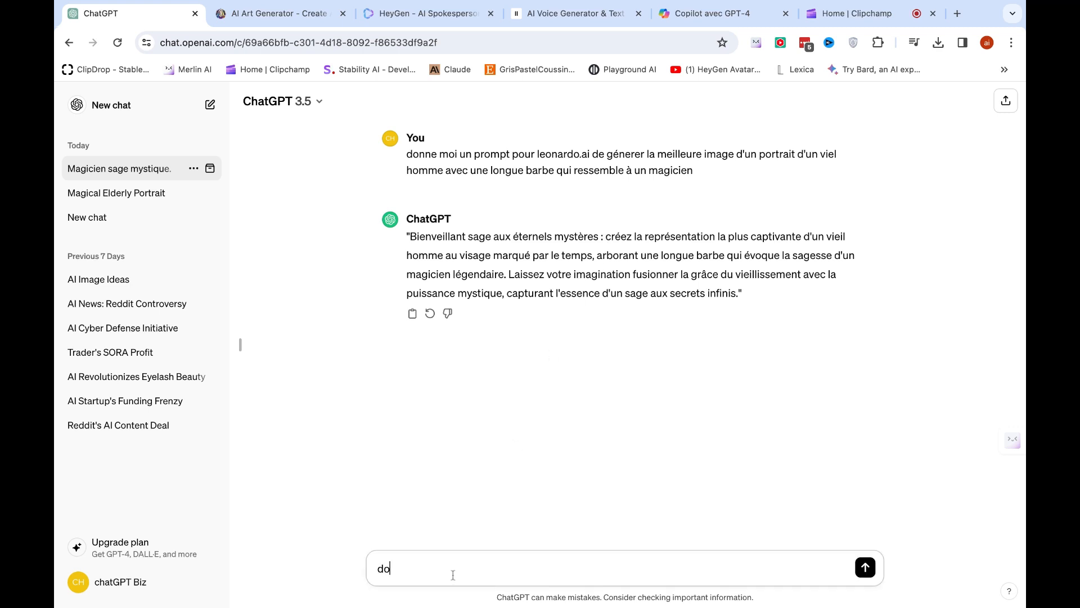
{"action": "type", "text": "nne moi le prompt stp"}
{"action": "key", "text": "Return"}
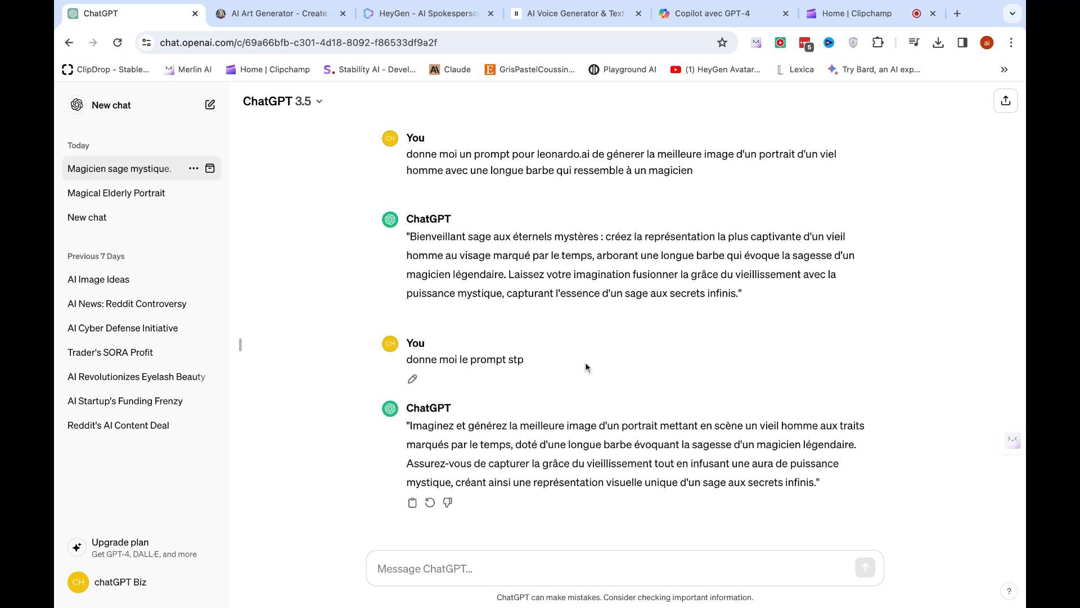
Step: Reopen the first ChatGPT request for editing, then copy "leonardo.ai" after "pour" and delete it
{"action": "left_click", "coordinate": [497, 572]}
{"action": "left_click", "coordinate": [413, 190]}
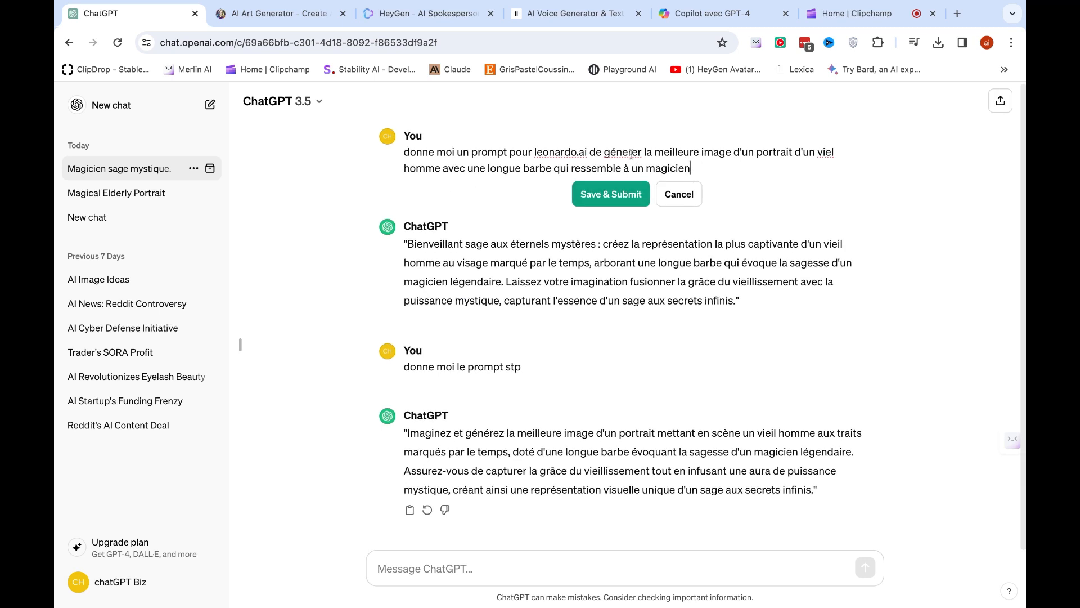
{"action": "double_click", "coordinate": [523, 151]}
{"action": "left_click", "coordinate": [587, 150]}
{"action": "key", "text": "shift+Left"}
{"action": "key", "text": "shift+Left"}
{"action": "key", "text": "shift+Left"}
{"action": "key", "text": "shift+Left"}
{"action": "key", "text": "shift+Left"}
{"action": "key", "text": "shift+Left"}
{"action": "key", "text": "shift+Left"}
{"action": "key", "text": "shift+Left"}
{"action": "key", "text": "shift+Left"}
{"action": "key", "text": "shift+Left"}
{"action": "key", "text": "shift+Left"}
{"action": "key", "text": "shift+Left"}
{"action": "key", "text": "shift+Left"}
{"action": "key", "text": "shift+Left"}
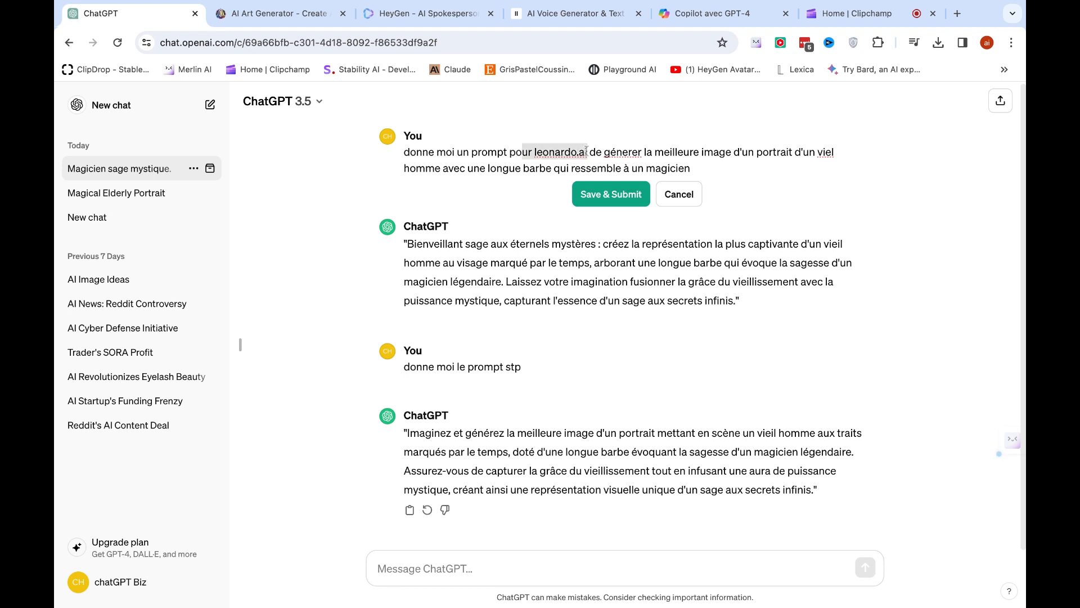
{"action": "key", "text": "shift+Right"}
{"action": "key", "text": "shift+Right"}
{"action": "key", "text": "shift+Right"}
{"action": "key", "text": "shift+Right"}
{"action": "key", "text": "shift+Right"}
{"action": "left_click", "coordinate": [575, 153]}
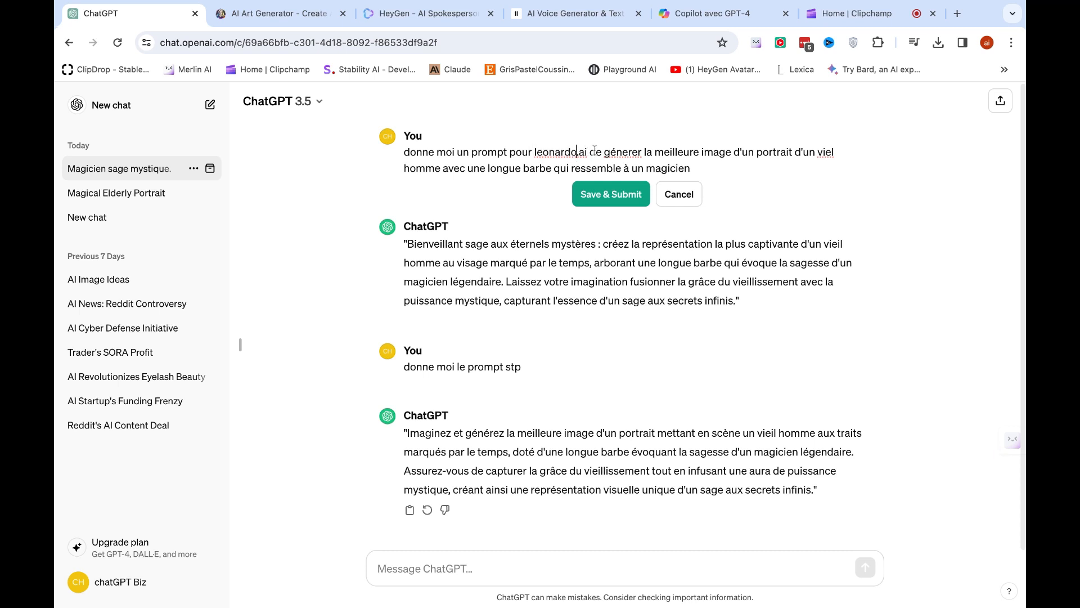
{"action": "key", "text": "shift+Right"}
{"action": "key", "text": "shift+Right"}
{"action": "key", "text": "shift+Right"}
{"action": "key", "text": "shift+Right"}
{"action": "key", "text": "shift+Right"}
{"action": "key", "text": "shift+Right"}
{"action": "key", "text": "shift+Right"}
{"action": "key", "text": "shift+Right"}
{"action": "key", "text": "shift+Right"}
{"action": "key", "text": "shift+Right"}
{"action": "key", "text": "shift+Right"}
{"action": "key", "text": "super+c"}
{"action": "key", "text": "BackSpace"}
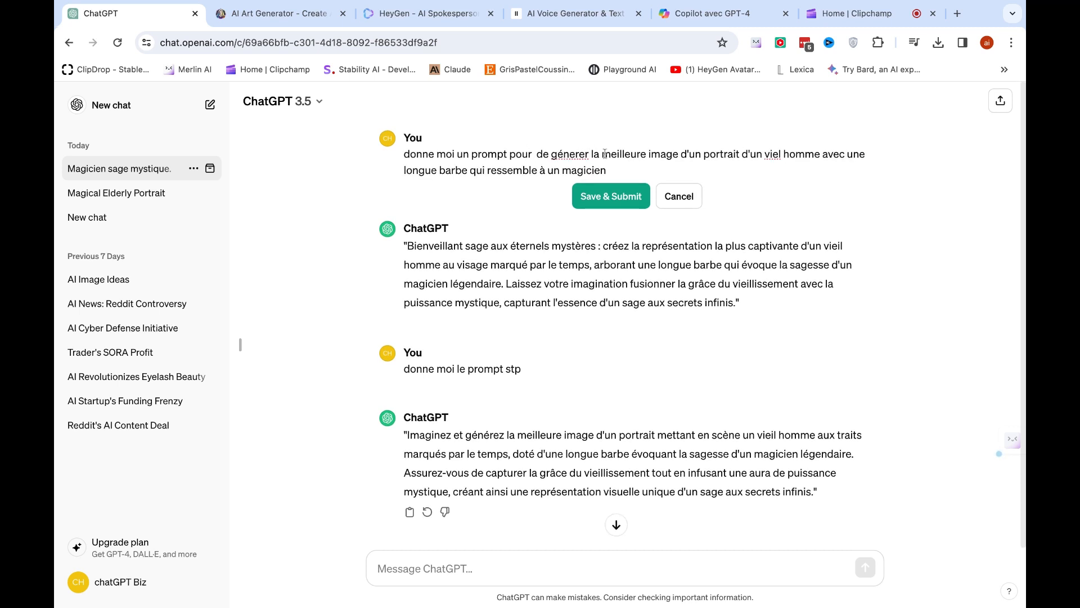
Step: Remove the leftover "de" before "génerer", append "avec leonardo.ai" after "magicien", and resubmit the request
{"action": "key", "text": "BackSpace"}
{"action": "key", "text": "BackSpace"}
{"action": "key", "text": "BackSpace"}
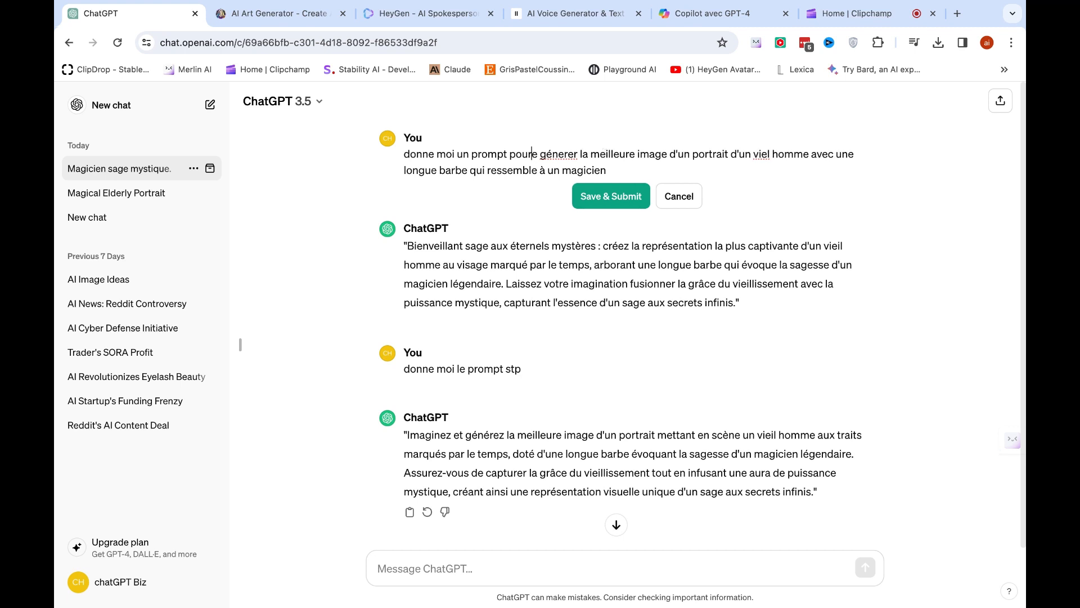
{"action": "key", "text": "BackSpace"}
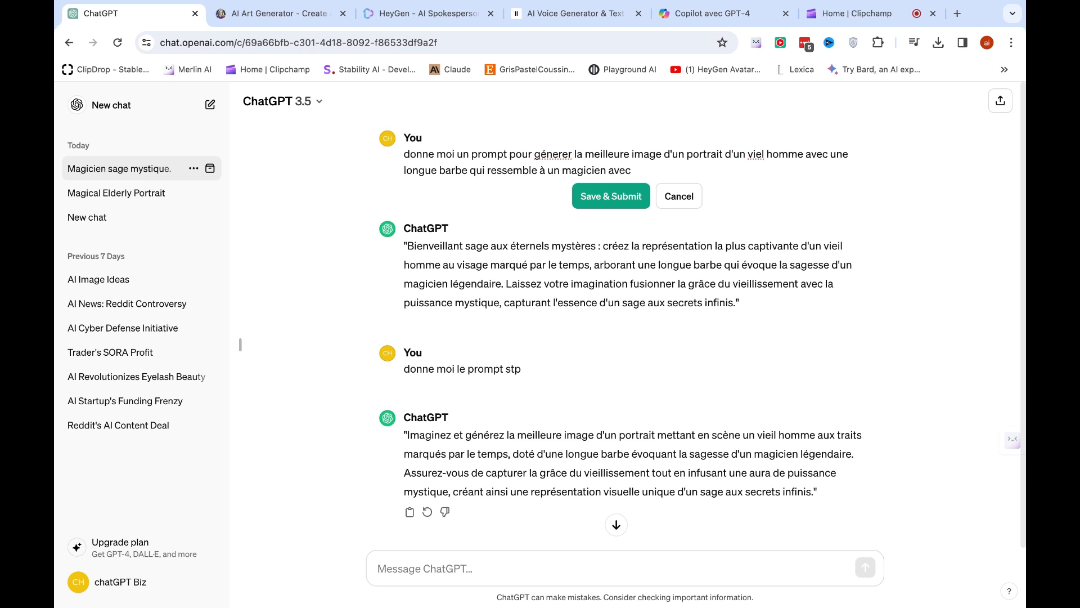
{"action": "key", "text": "super+v"}
{"action": "left_click", "coordinate": [607, 204]}
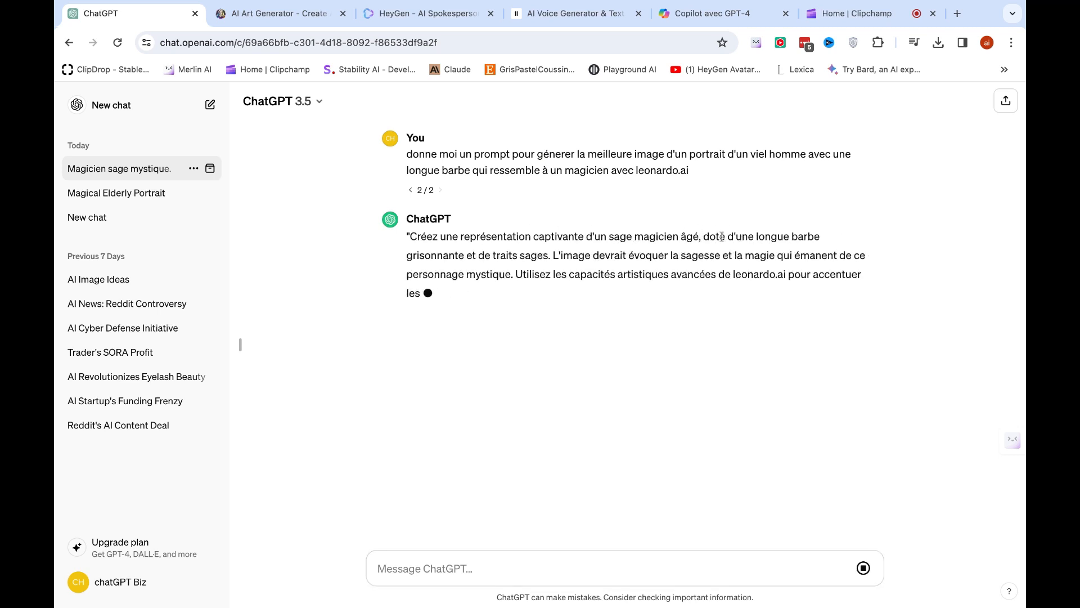
Step: Read through ChatGPT's new magician prompt and copy the whole response
{"action": "left_click_drag", "start_coordinate": [531, 256], "coordinate": [480, 260]}
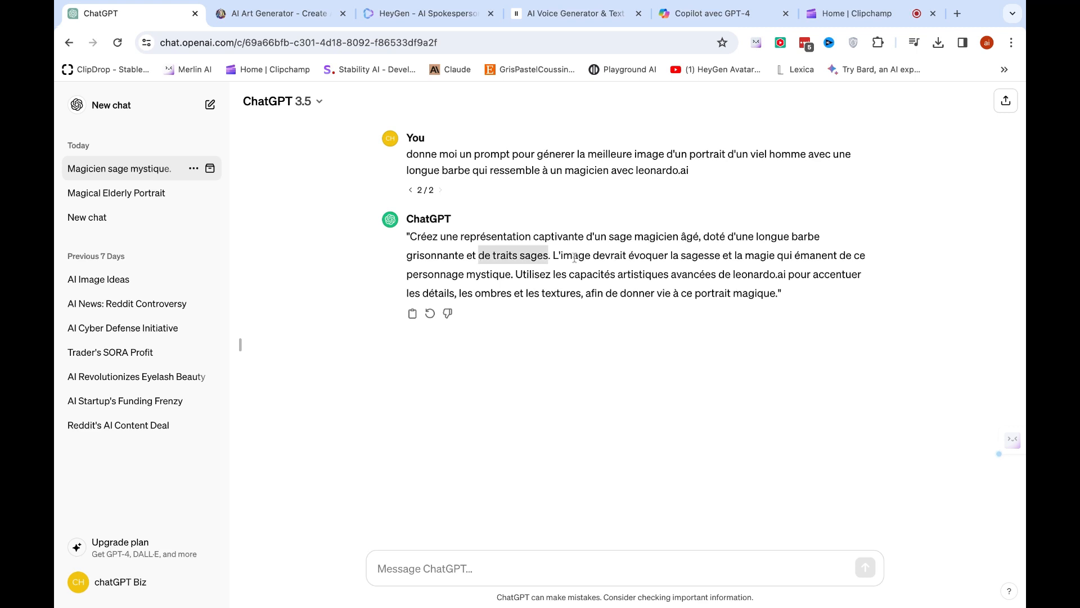
{"action": "left_click_drag", "start_coordinate": [575, 256], "coordinate": [775, 275]}
{"action": "left_click", "coordinate": [665, 274]}
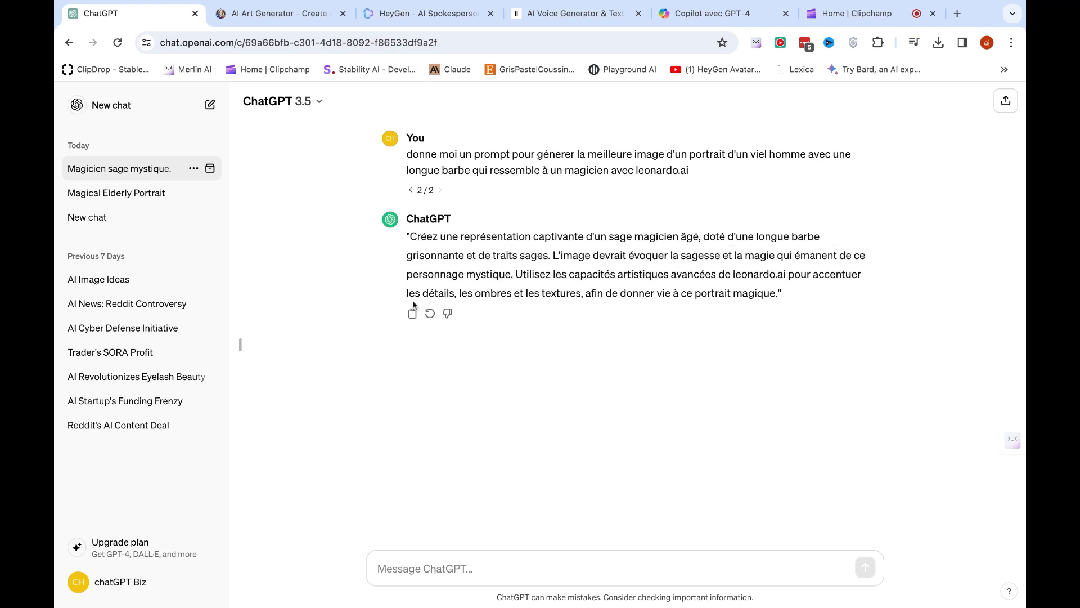
{"action": "left_click", "coordinate": [411, 313]}
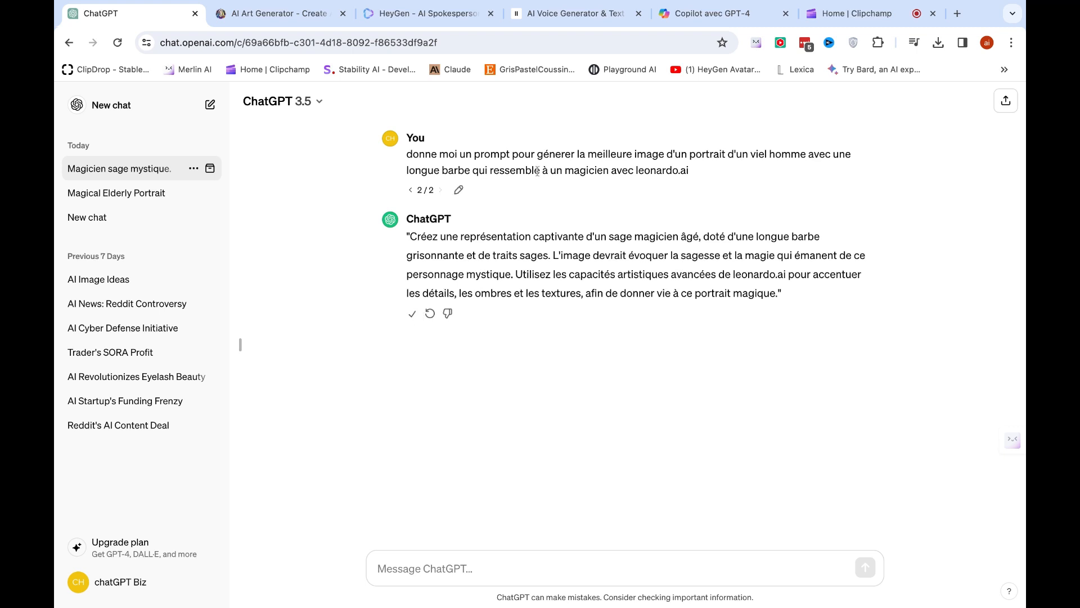
Step: Switch to Leonardo.ai, launch its web app, and open Image Generation
{"action": "left_click", "coordinate": [269, 17]}
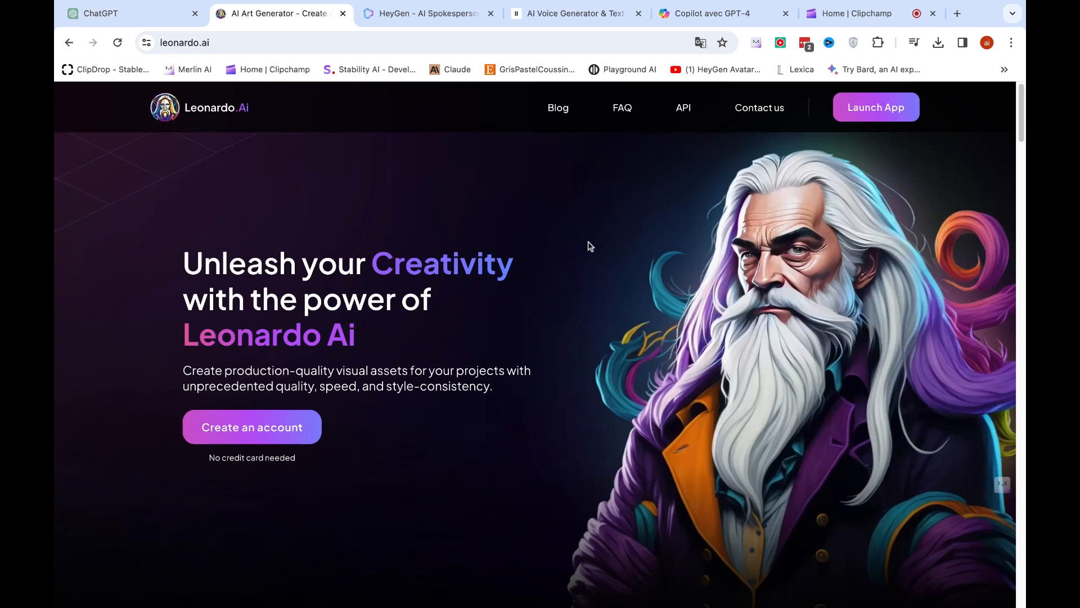
{"action": "left_click", "coordinate": [862, 114]}
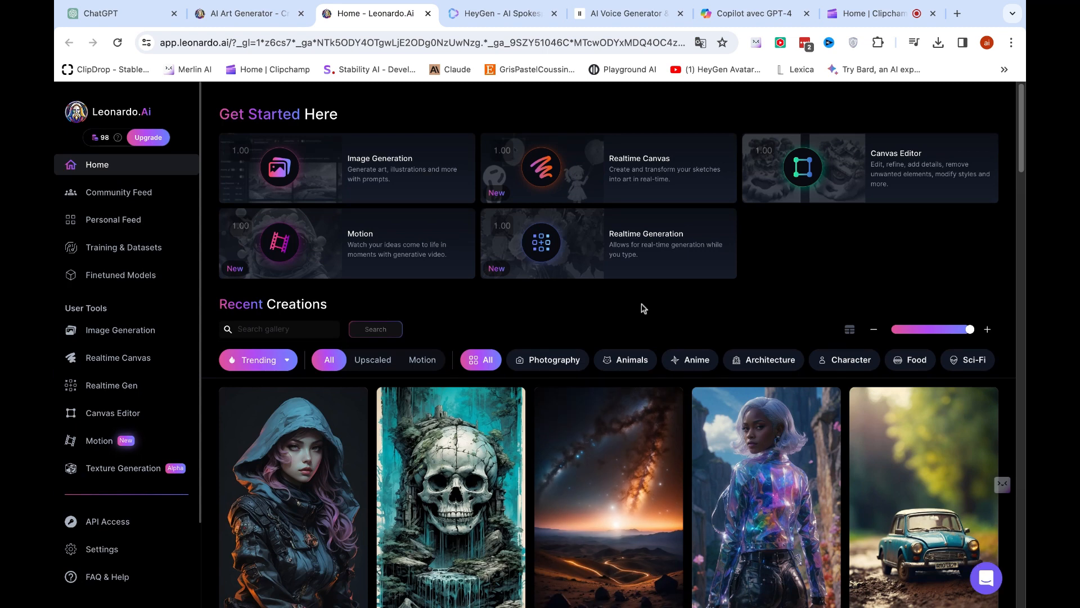
{"action": "left_click", "coordinate": [418, 162]}
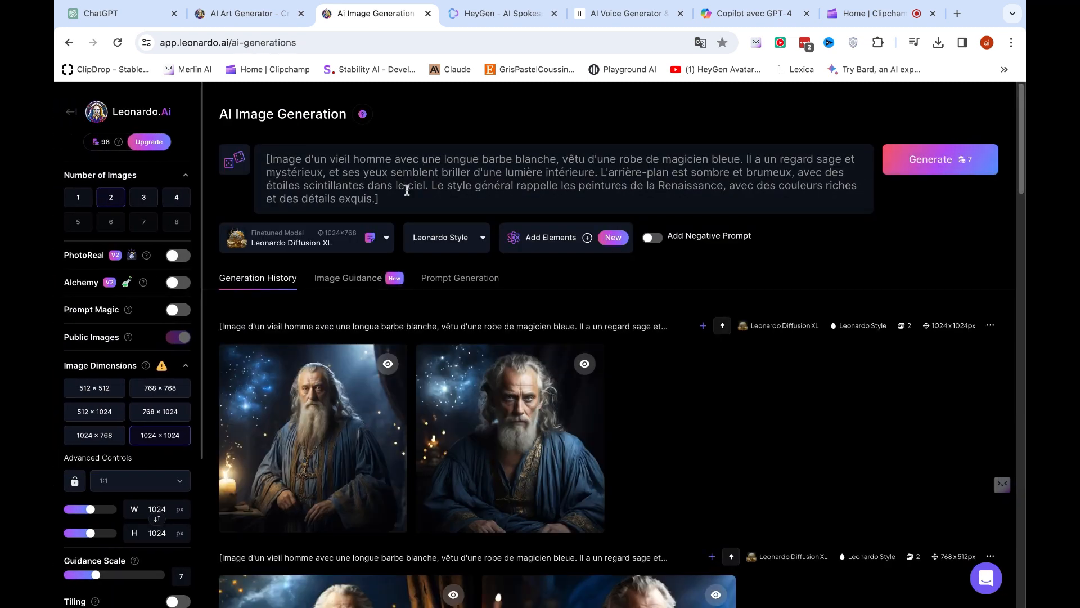
Step: Examine the existing prompt about the old man in a blue magician's robe alongside the images generated from it
{"action": "left_click", "coordinate": [407, 201]}
{"action": "key", "text": "super+a"}
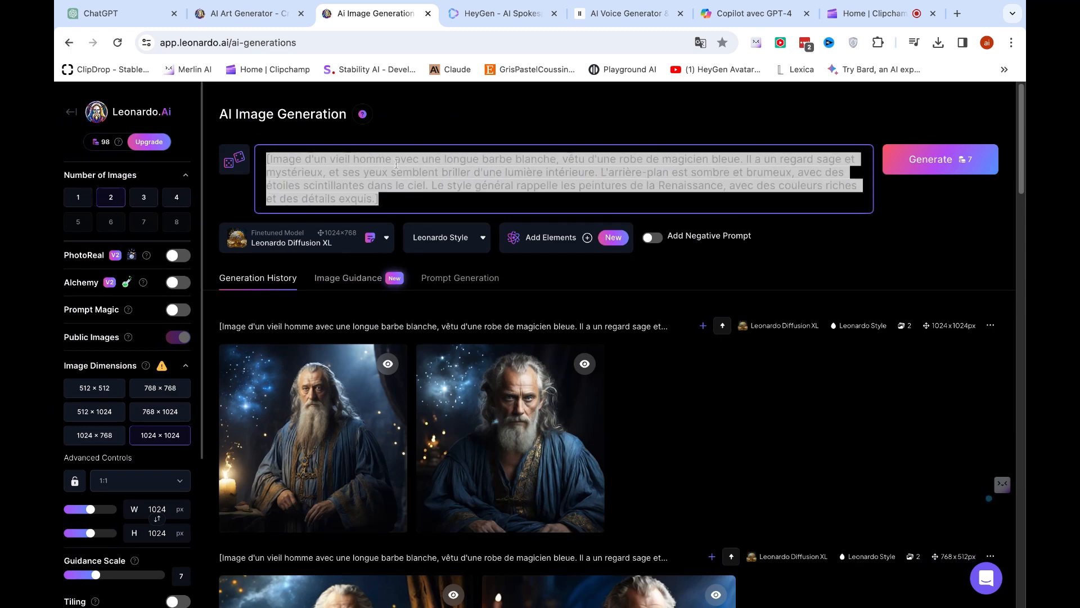
{"action": "left_click", "coordinate": [488, 183]}
{"action": "scroll", "coordinate": [491, 389], "scroll_direction": "down", "scroll_amount": 4}
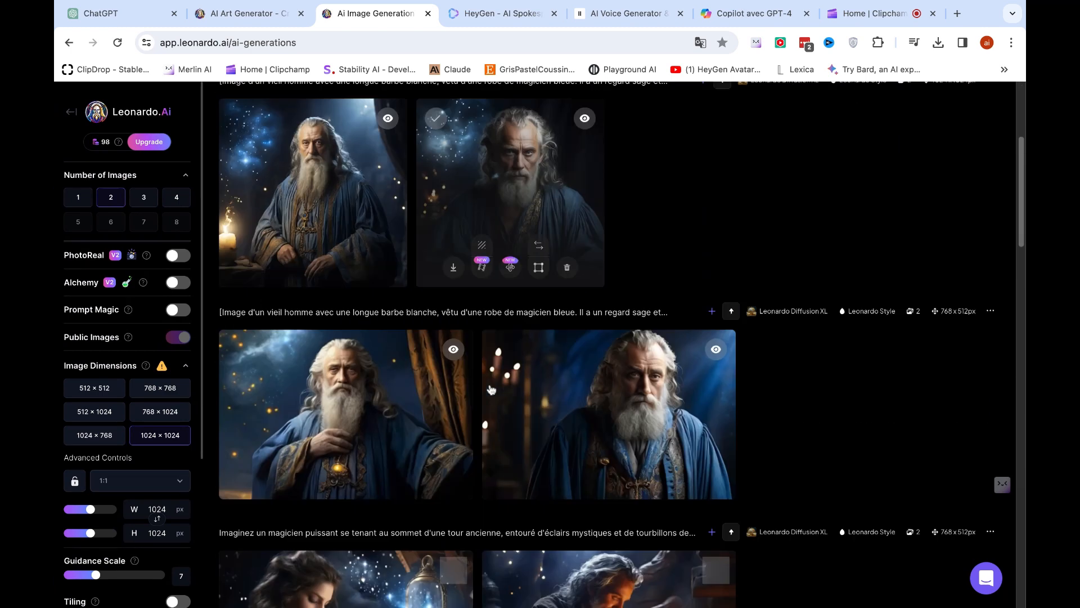
{"action": "scroll", "coordinate": [490, 389], "scroll_direction": "up", "scroll_amount": 4}
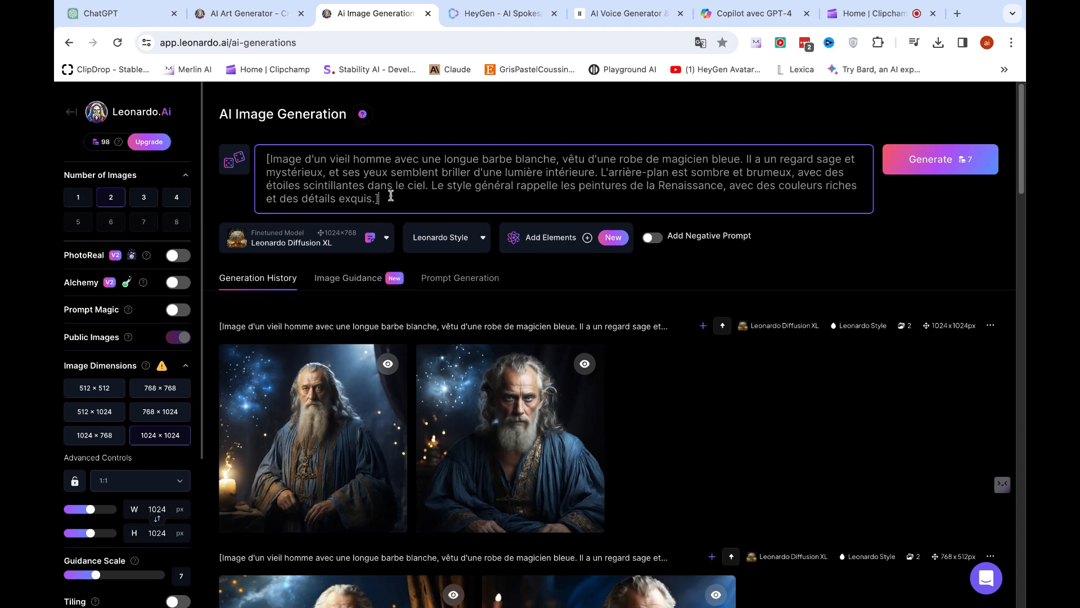
{"action": "left_click_drag", "start_coordinate": [302, 160], "coordinate": [749, 159]}
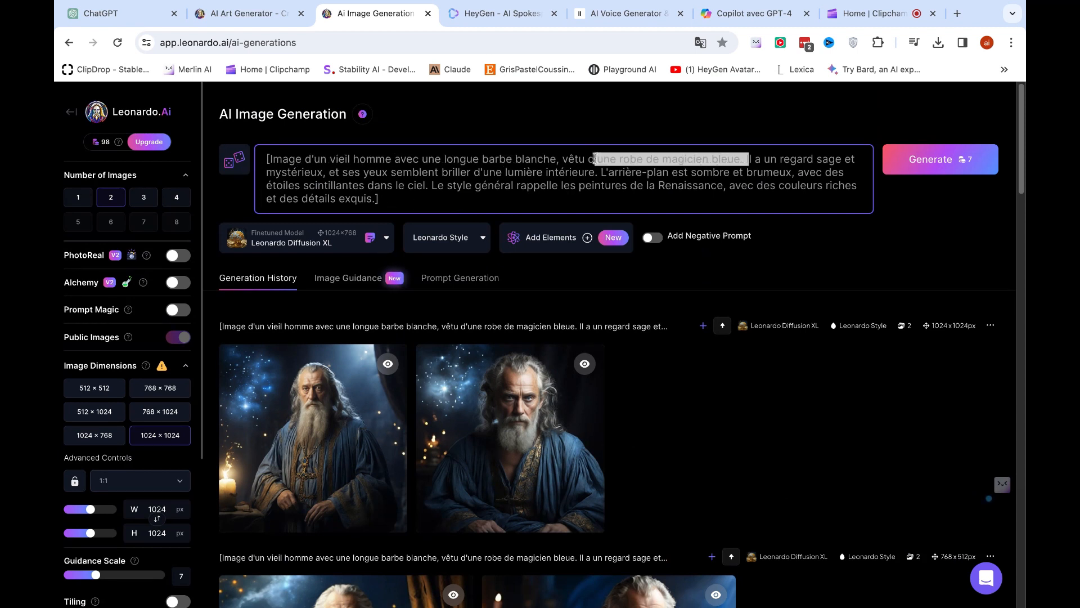
{"action": "mouse_move", "coordinate": [516, 399]}
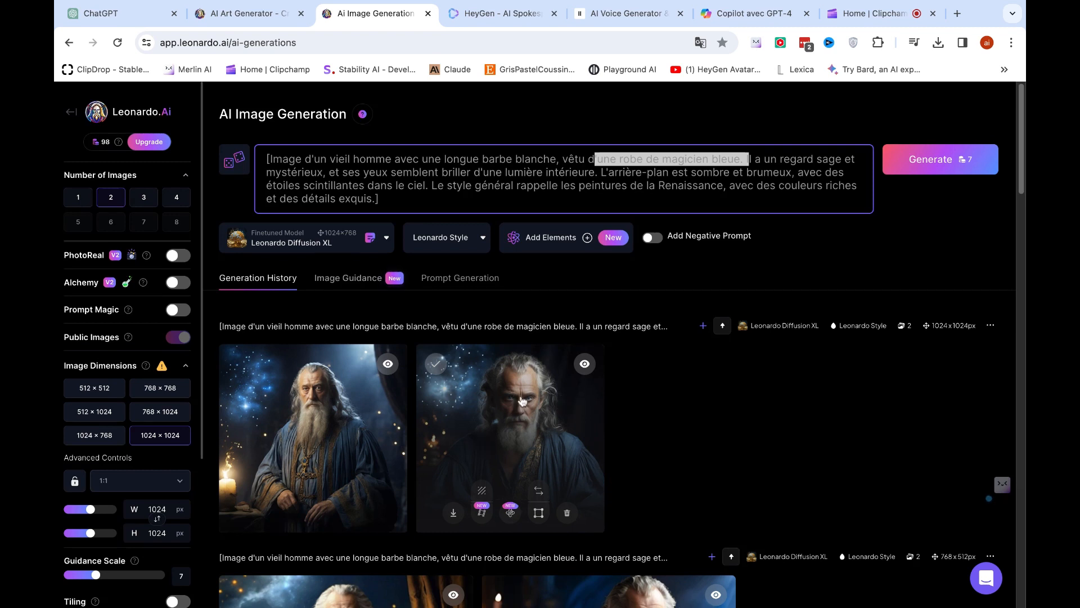
{"action": "scroll", "coordinate": [547, 422], "scroll_direction": "down", "scroll_amount": 1}
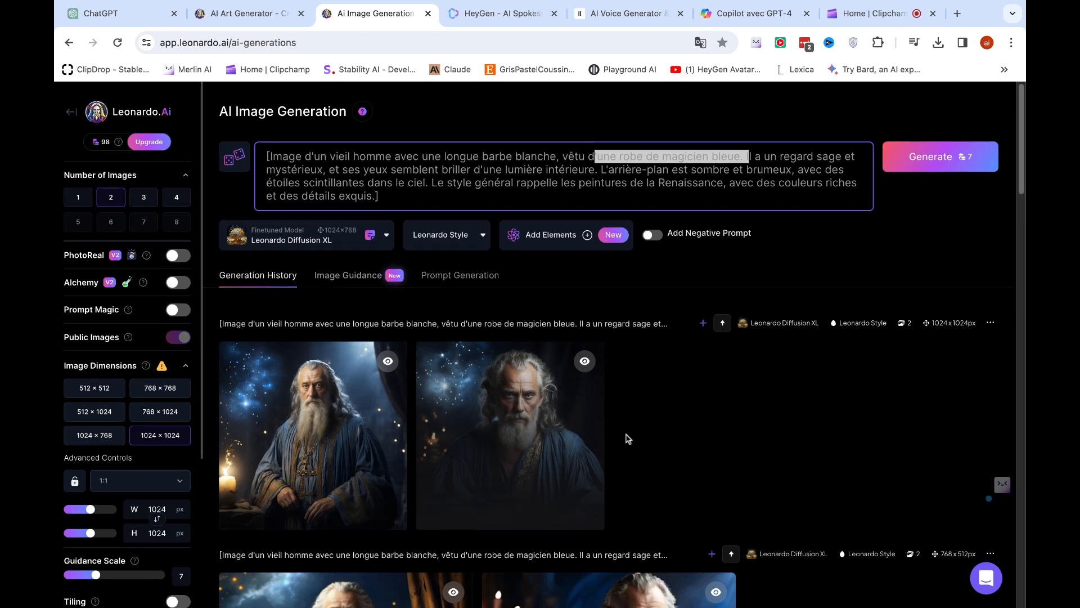
Step: Replace the whole prompt with the one copied from ChatGPT and generate the images
{"action": "left_click", "coordinate": [415, 191]}
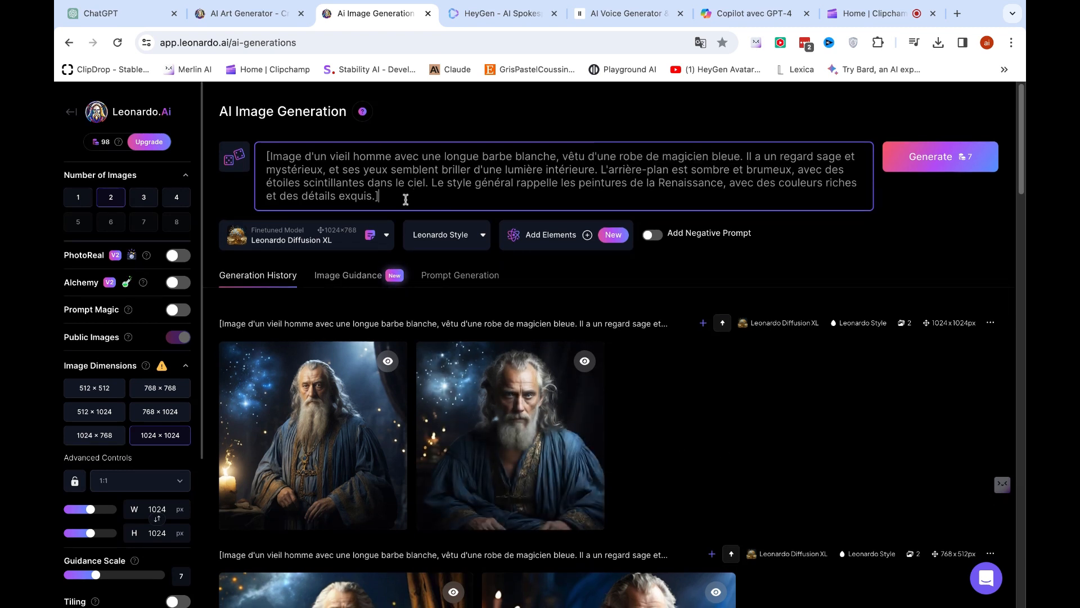
{"action": "key", "text": "ctrl+a"}
{"action": "key", "text": "ctrl+v"}
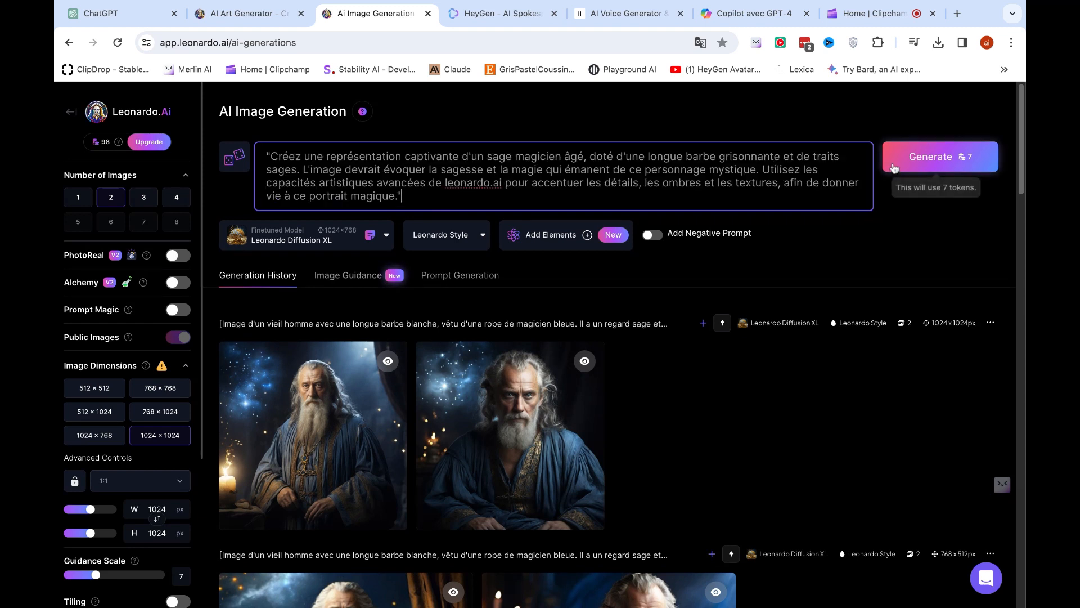
{"action": "left_click", "coordinate": [915, 156]}
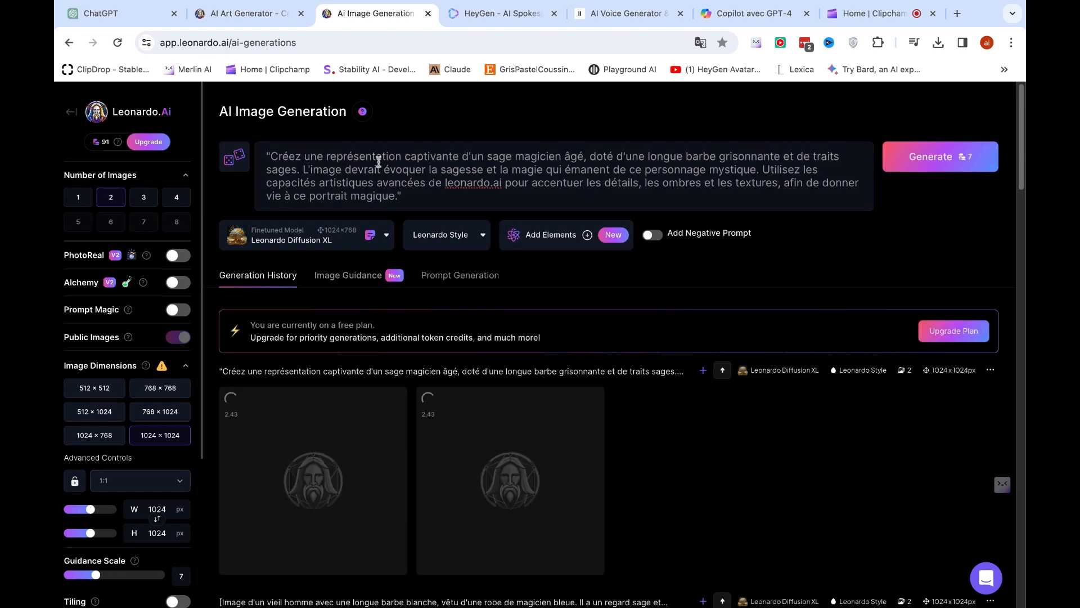
Step: View the earlier portrait of the blue-robed magician with the starry background at full size, and look through the older generations
{"action": "scroll", "coordinate": [646, 403], "scroll_direction": "down", "scroll_amount": 8}
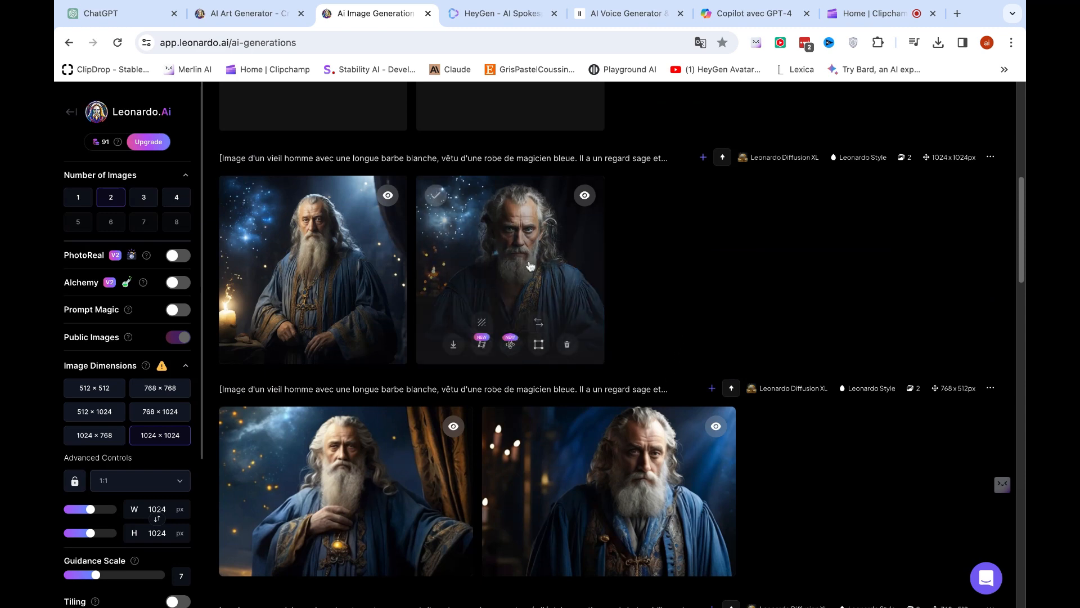
{"action": "left_click", "coordinate": [560, 276]}
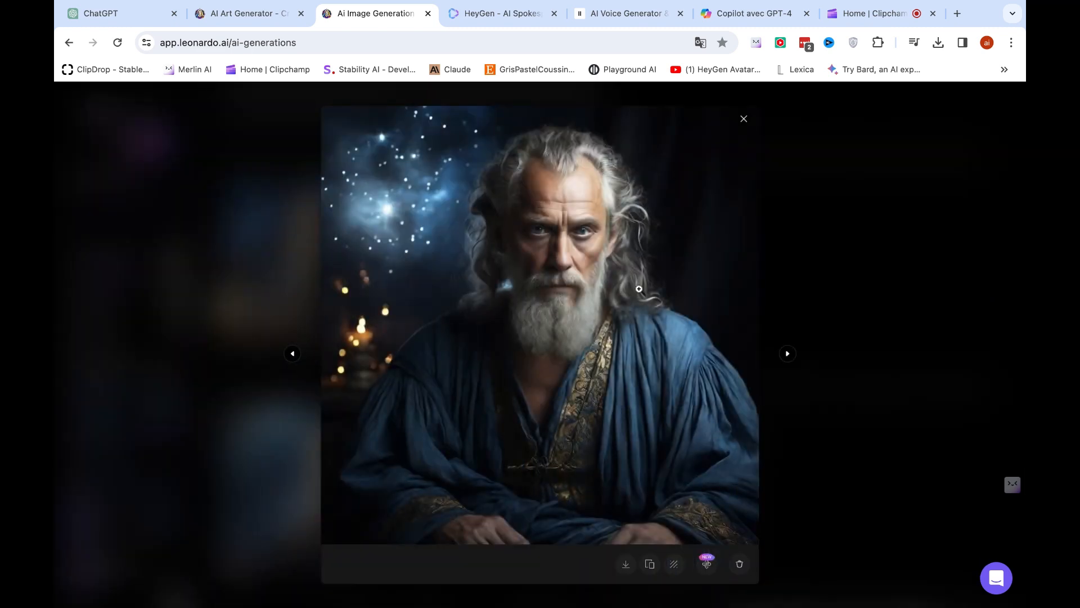
{"action": "left_click", "coordinate": [855, 286]}
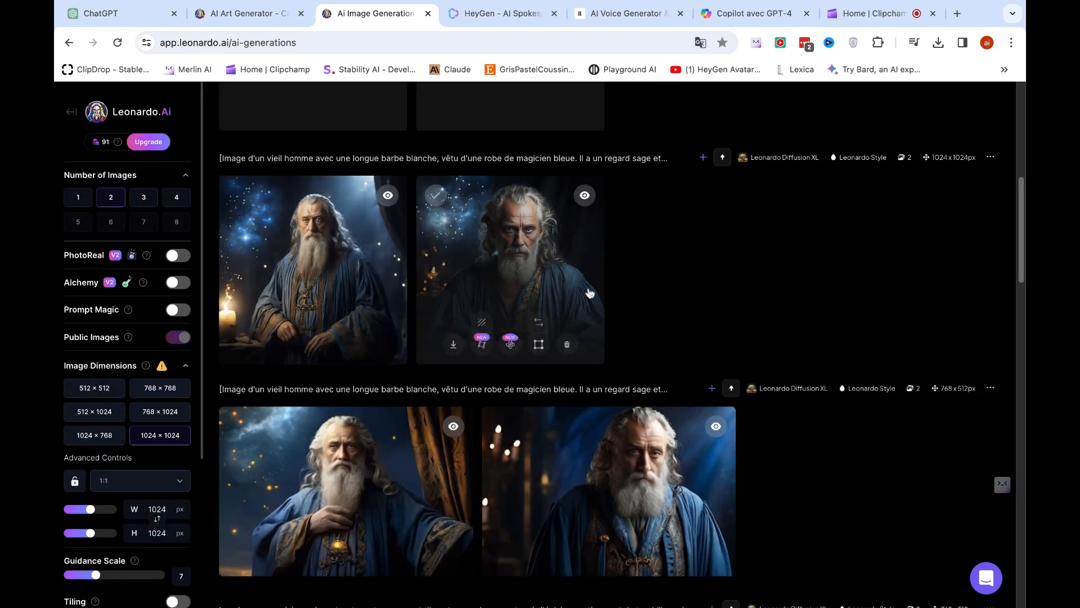
{"action": "scroll", "coordinate": [590, 294], "scroll_direction": "down", "scroll_amount": 3}
{"action": "scroll", "coordinate": [649, 297], "scroll_direction": "up", "scroll_amount": 3}
{"action": "scroll", "coordinate": [648, 296], "scroll_direction": "up", "scroll_amount": 7}
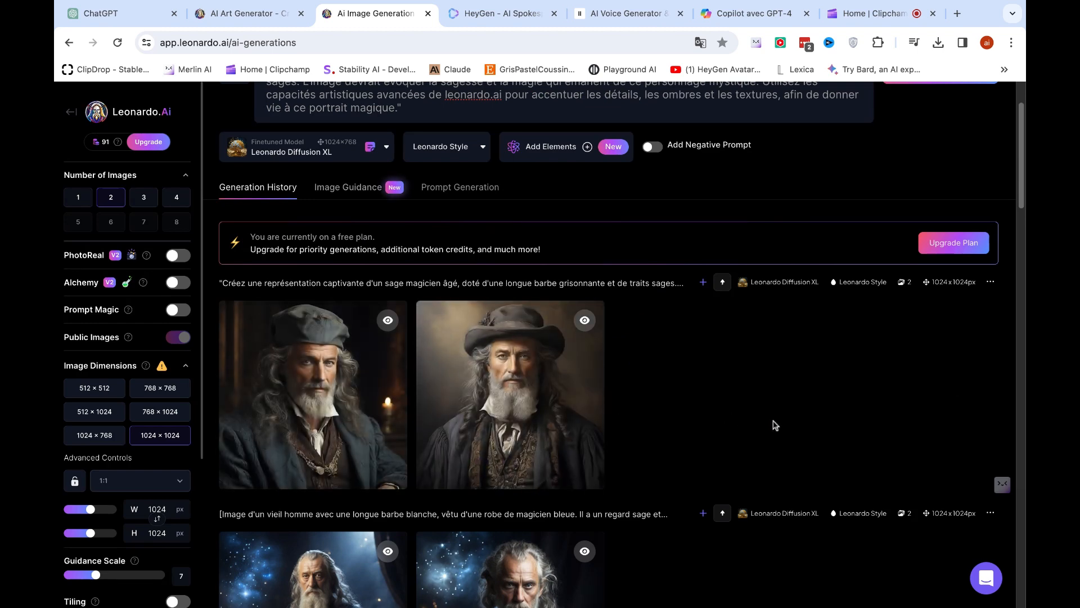
Step: Compare the two new portraits of men in hats with the earlier blue-robed magicians, enlarging the second 1024 × 1024 one
{"action": "scroll", "coordinate": [775, 426], "scroll_direction": "down", "scroll_amount": 2}
{"action": "scroll", "coordinate": [775, 425], "scroll_direction": "down", "scroll_amount": 4}
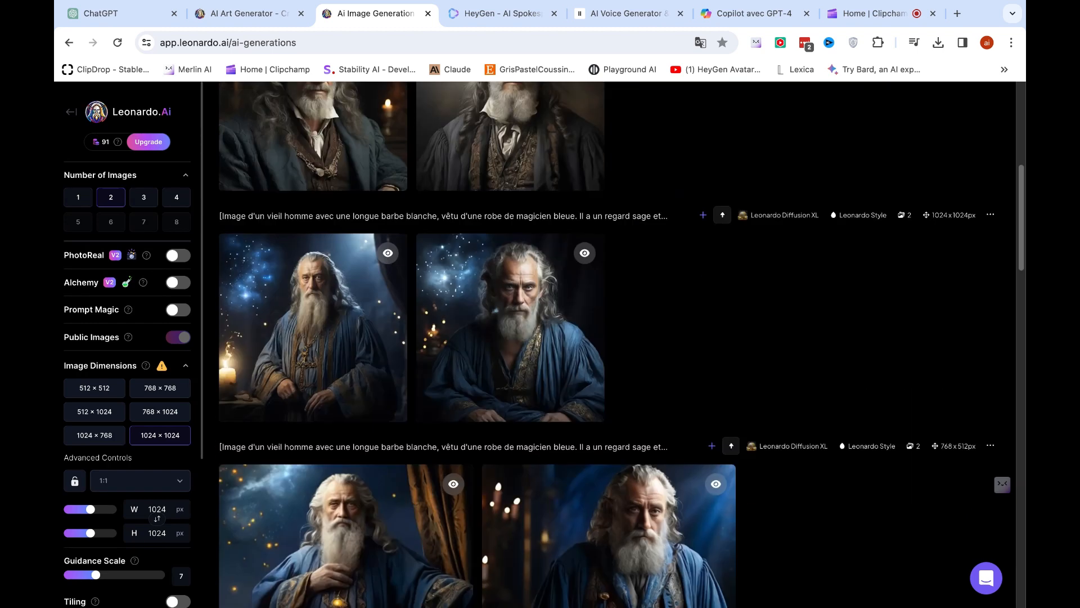
{"action": "scroll", "coordinate": [774, 426], "scroll_direction": "up", "scroll_amount": 4}
{"action": "scroll", "coordinate": [775, 426], "scroll_direction": "down", "scroll_amount": 4}
{"action": "scroll", "coordinate": [560, 394], "scroll_direction": "up", "scroll_amount": 5}
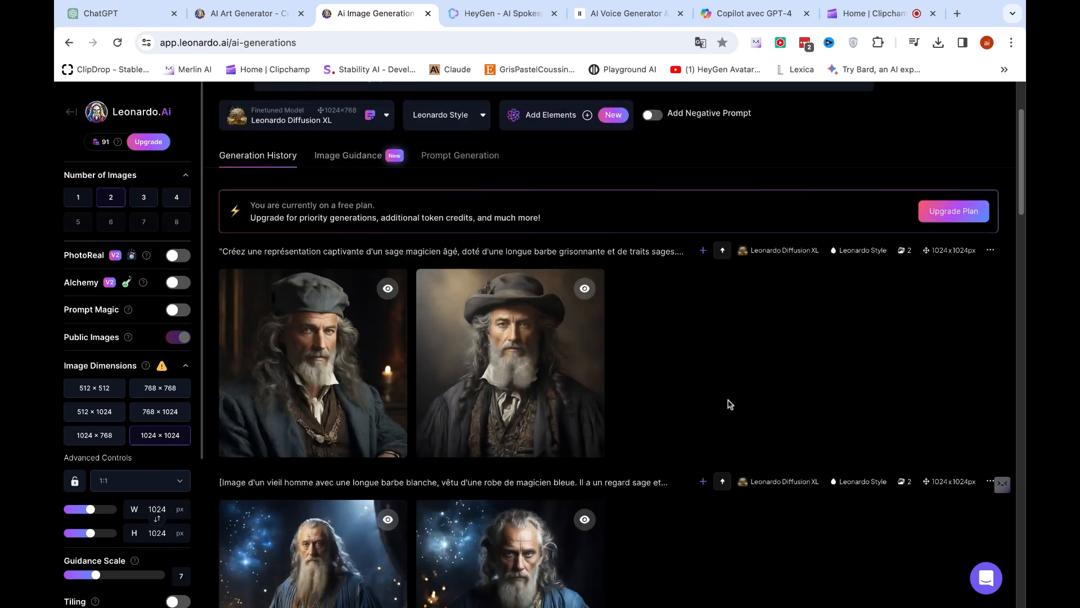
{"action": "scroll", "coordinate": [728, 402], "scroll_direction": "down", "scroll_amount": 4}
{"action": "left_click", "coordinate": [554, 394]}
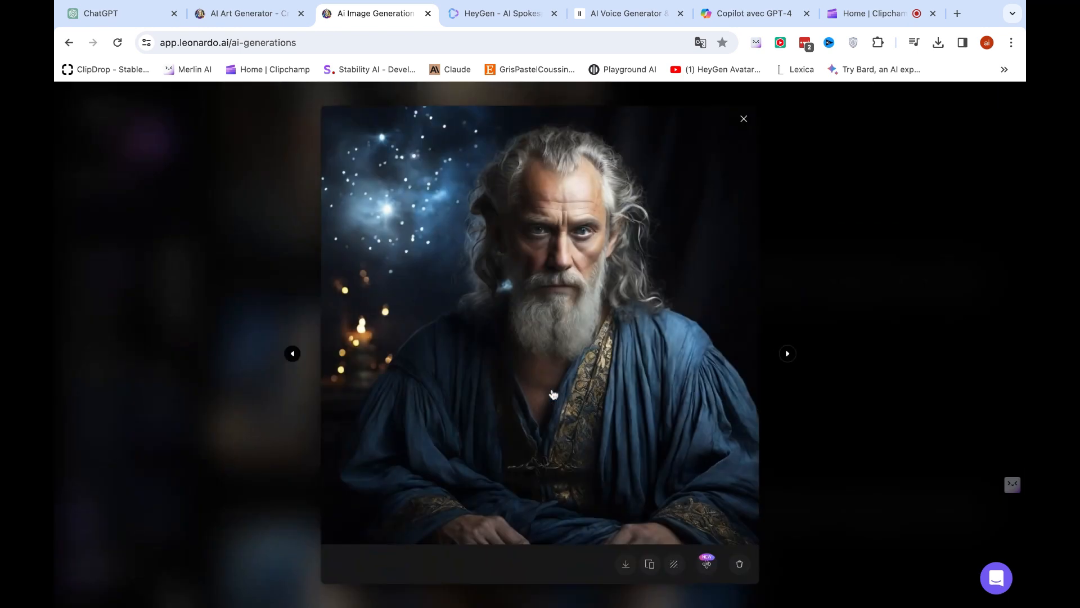
{"action": "left_click", "coordinate": [856, 323]}
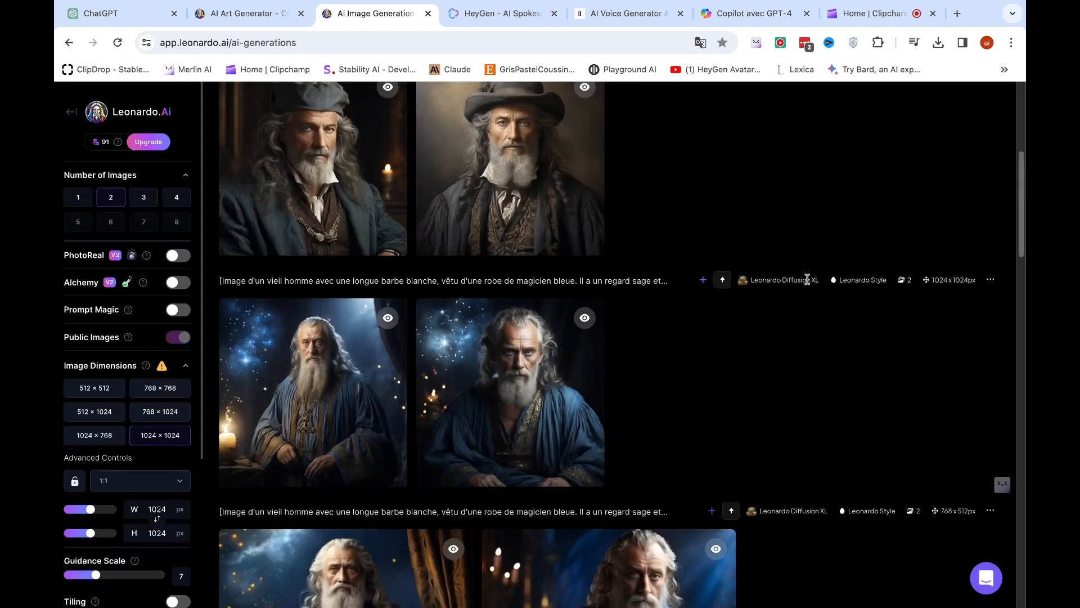
Step: Open the generation info of the 1024 × 1024 blue-robed magician set and remix it to reuse its prompt
{"action": "left_click", "coordinate": [990, 280]}
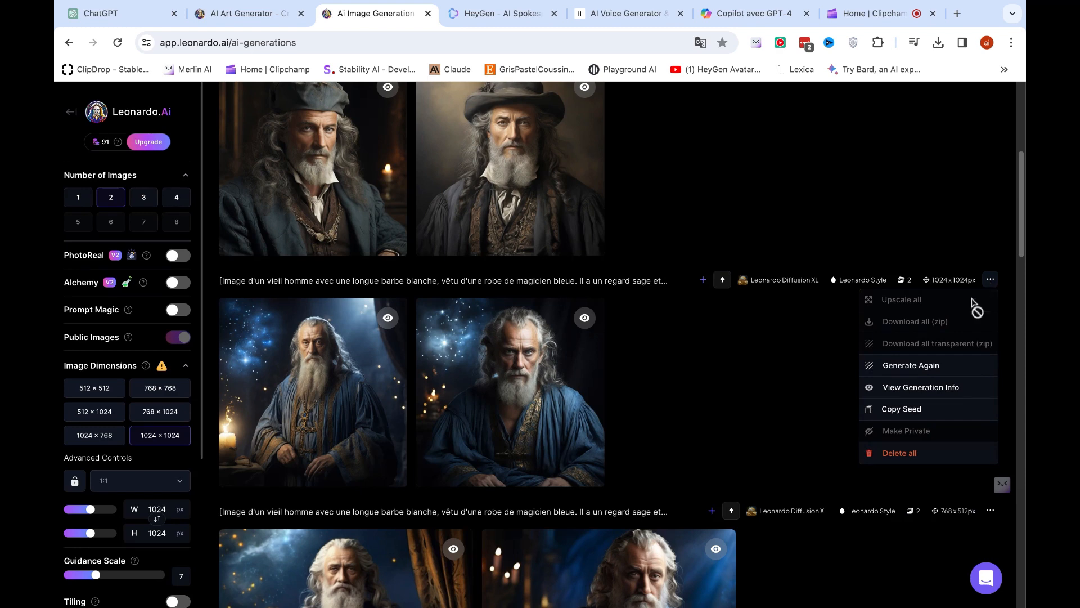
{"action": "left_click", "coordinate": [935, 388]}
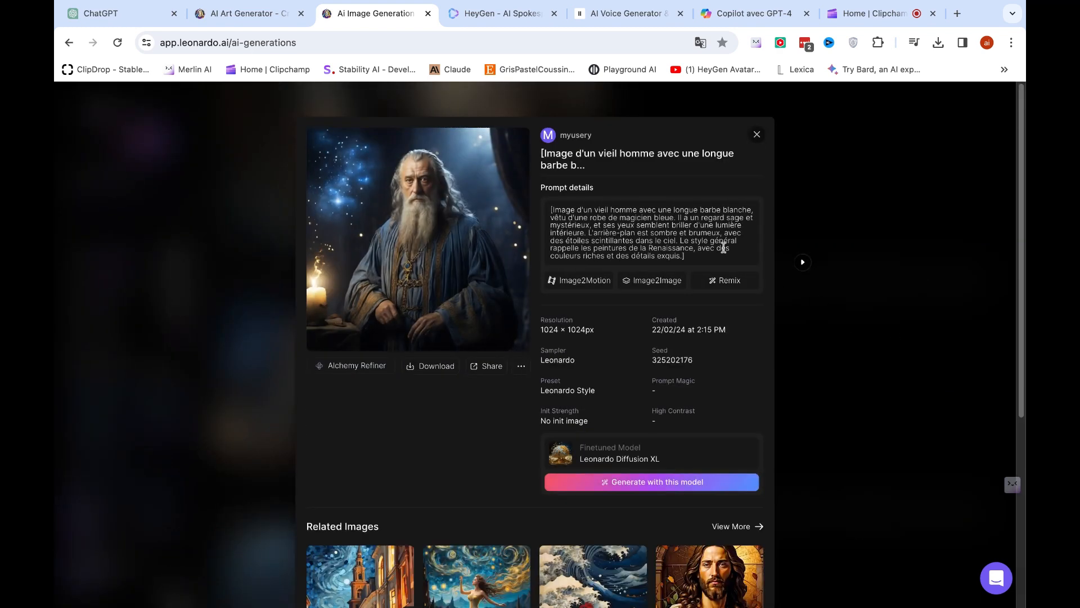
{"action": "left_click", "coordinate": [739, 286]}
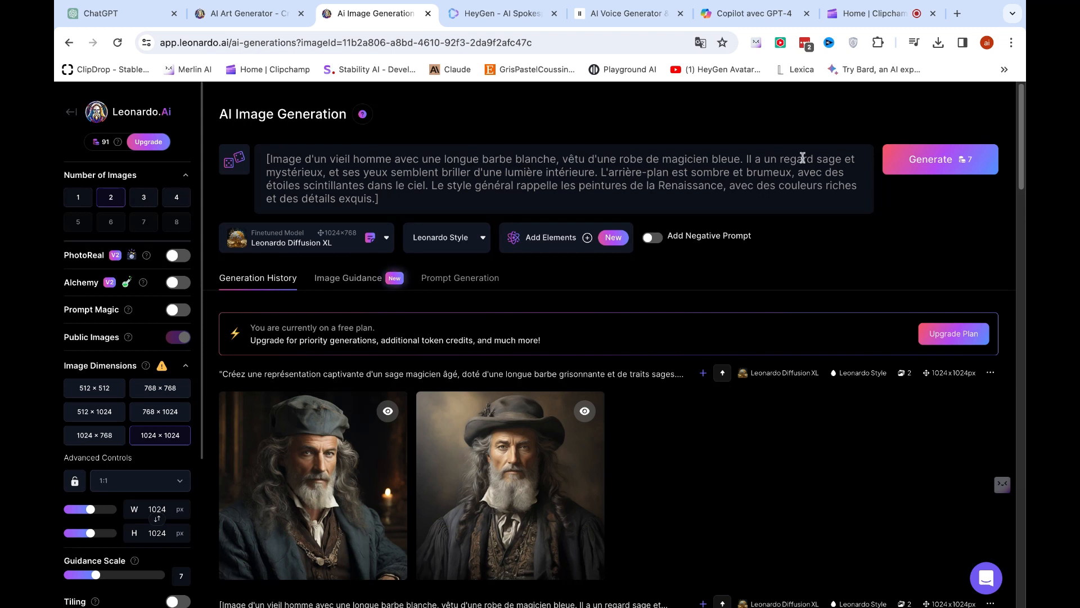
Step: Look through the finetuned model choices, keep Leonardo Diffusion XL, and generate two 1024 × 1024 images from the reused prompt
{"action": "left_click", "coordinate": [950, 167]}
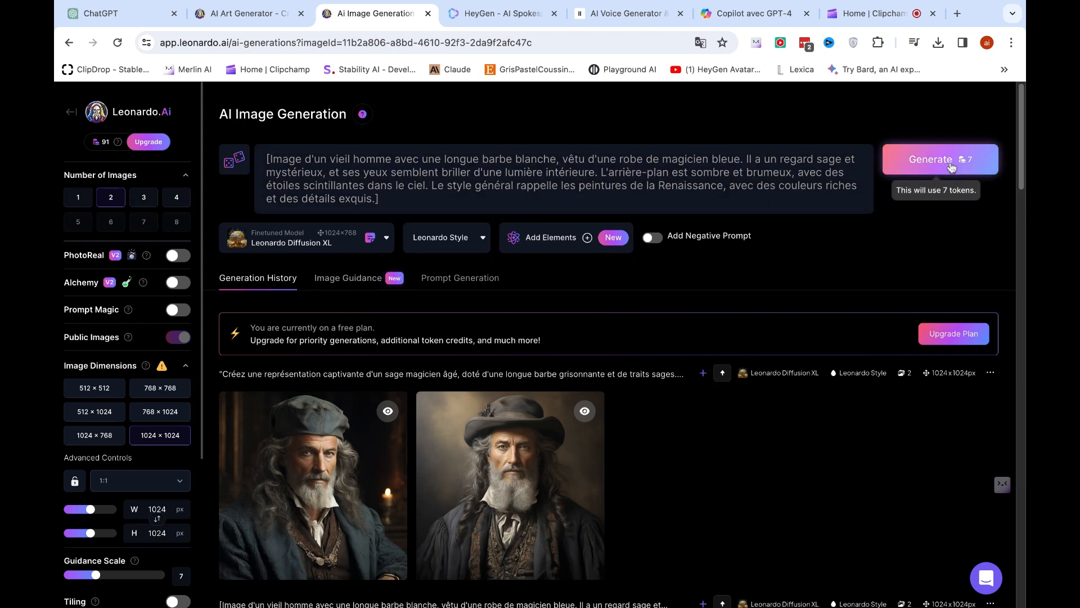
{"action": "left_click", "coordinate": [295, 241]}
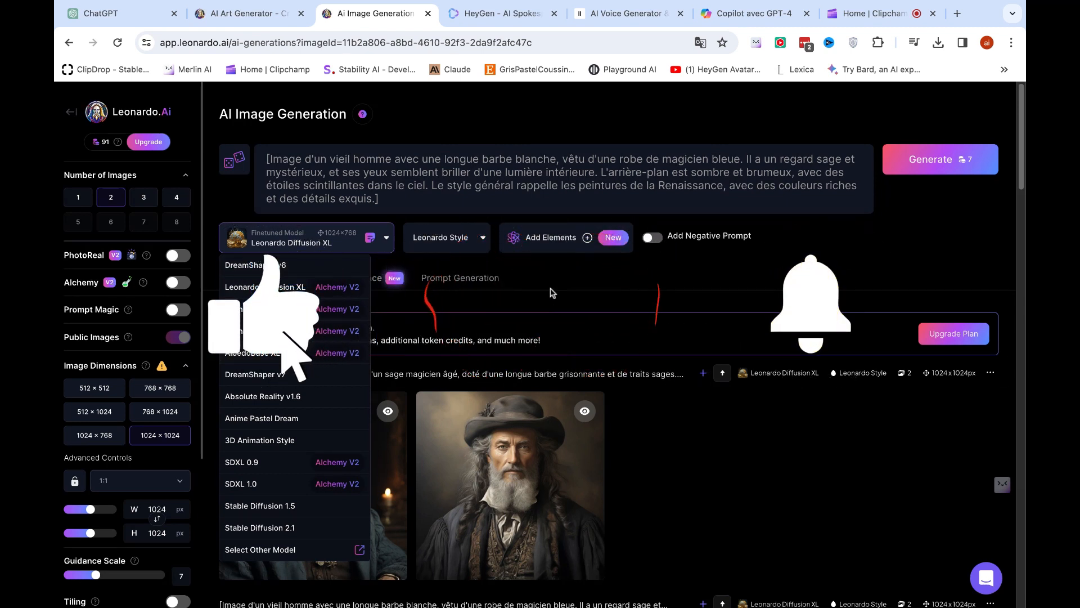
{"action": "left_click", "coordinate": [549, 289]}
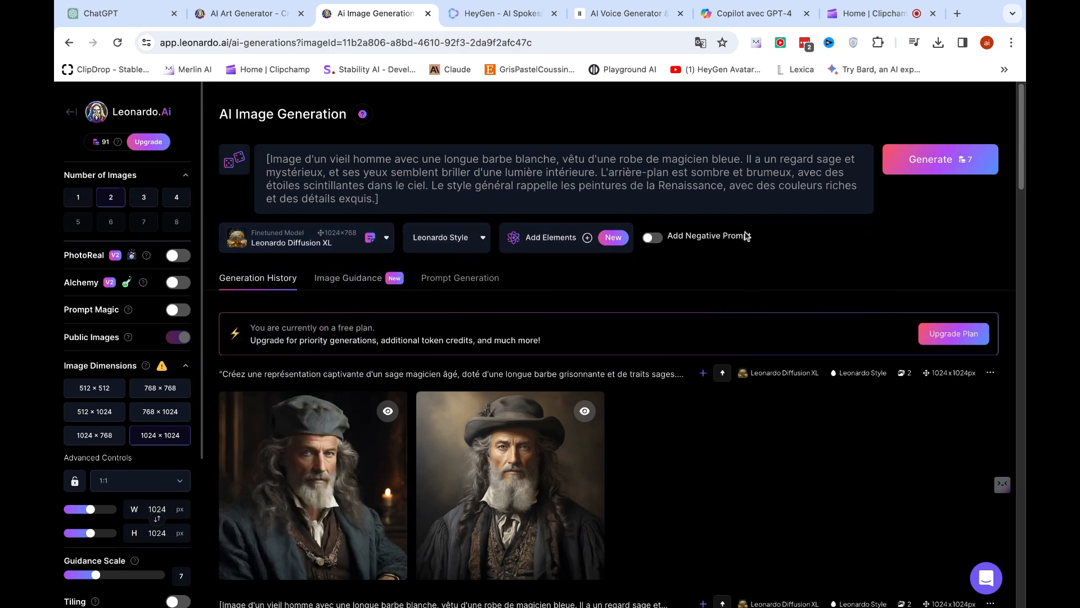
{"action": "left_click", "coordinate": [944, 172]}
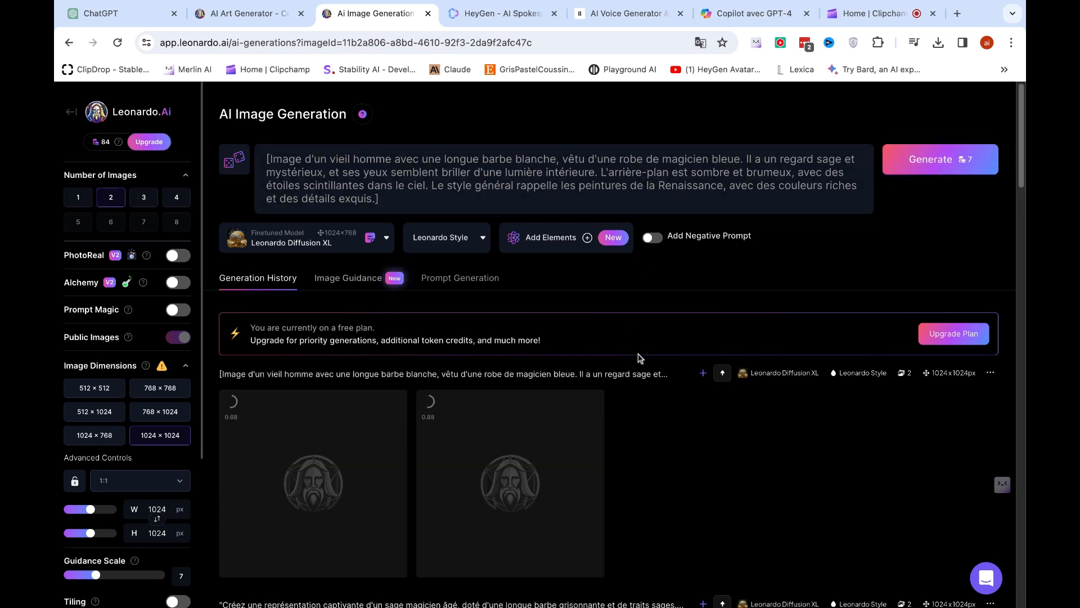
Step: Enlarge the earlier 1024 × 1024 close-up portrait of the blue-robed magician beside the starry glow and download it
{"action": "scroll", "coordinate": [716, 410], "scroll_direction": "down", "scroll_amount": 5}
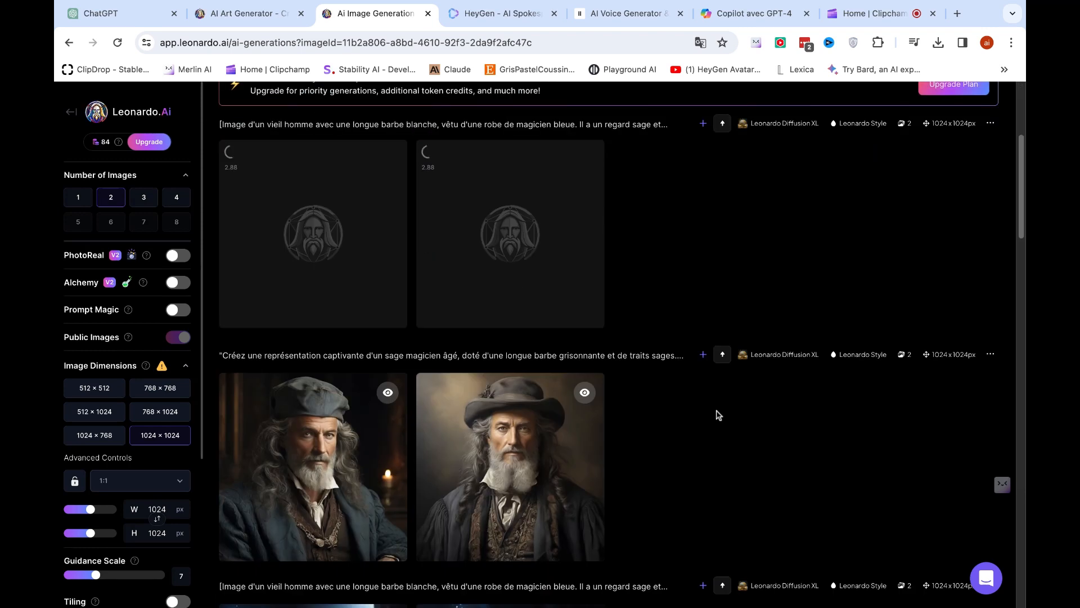
{"action": "scroll", "coordinate": [719, 415], "scroll_direction": "down", "scroll_amount": 4}
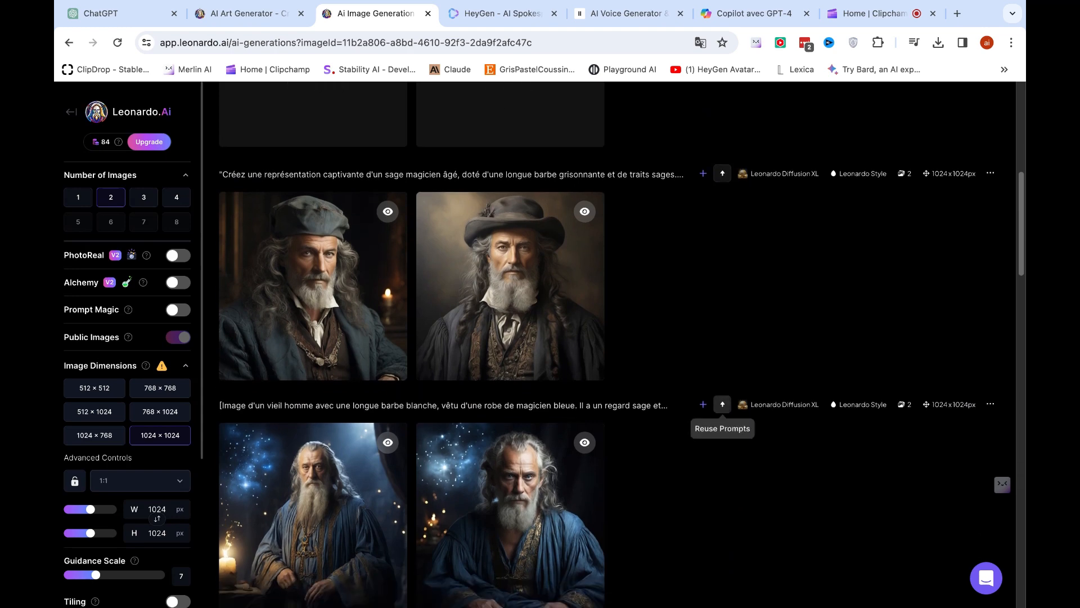
{"action": "scroll", "coordinate": [722, 413], "scroll_direction": "down", "scroll_amount": 3}
{"action": "left_click", "coordinate": [528, 309]}
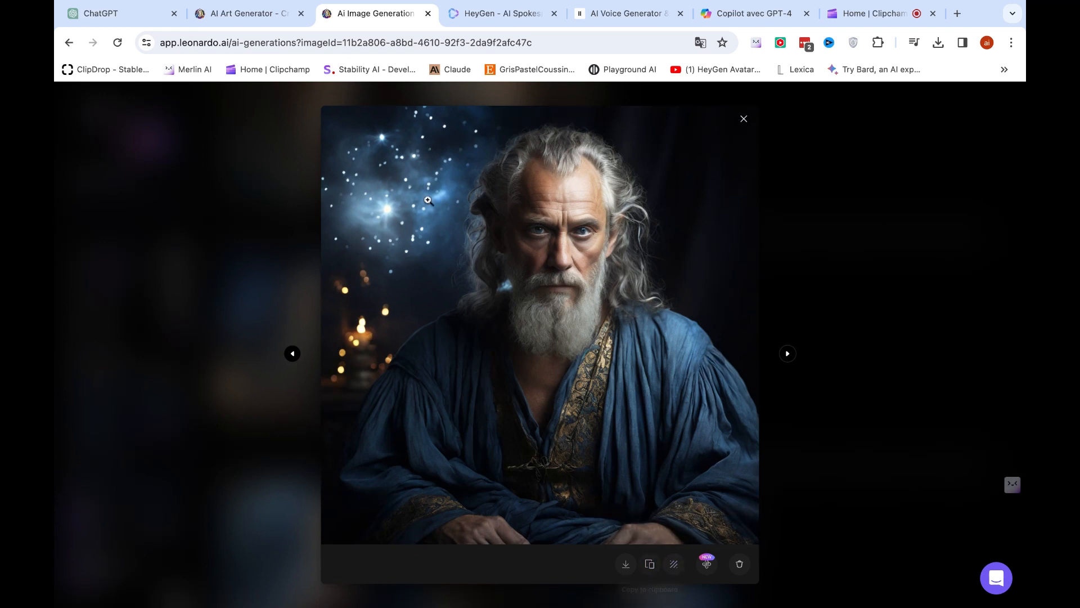
{"action": "left_click", "coordinate": [626, 570]}
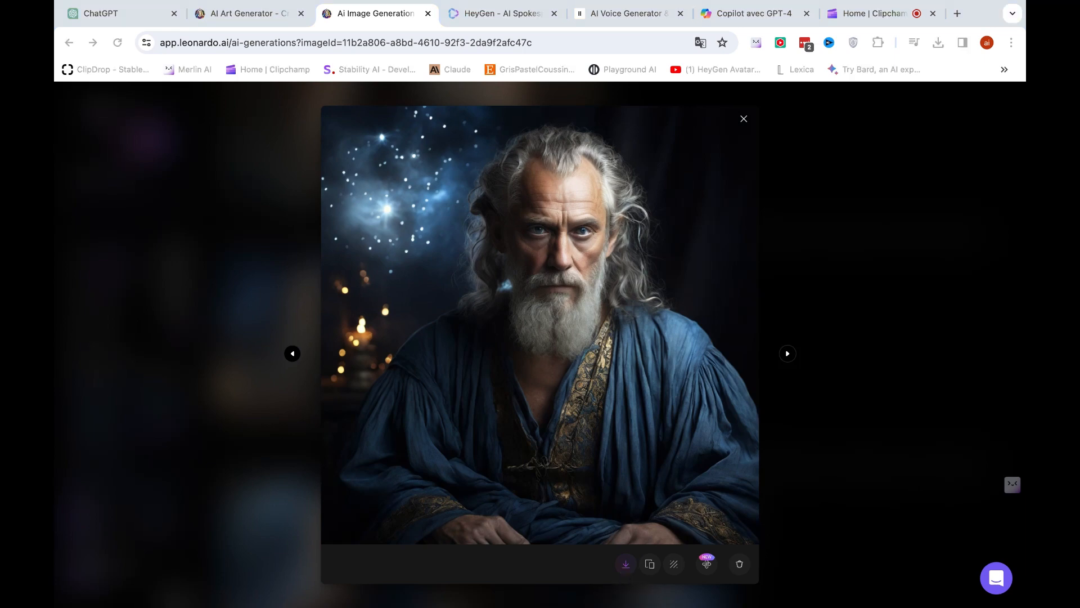
{"action": "left_click", "coordinate": [804, 484]}
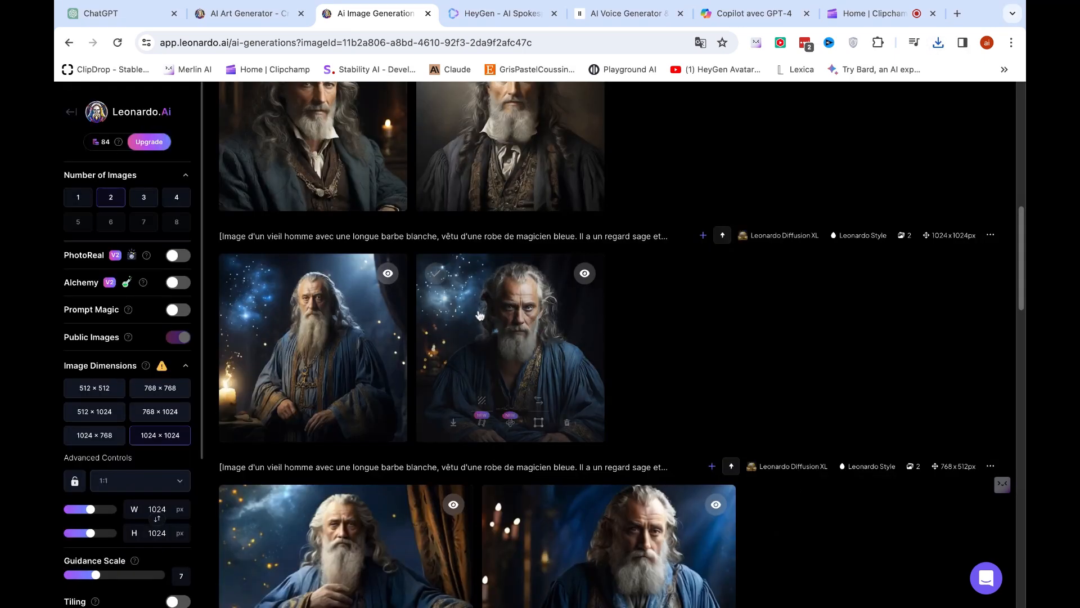
Step: View the two newly generated blue-robed magician portraits at full size, including the one holding a lit candle
{"action": "scroll", "coordinate": [625, 313], "scroll_direction": "up", "scroll_amount": 10}
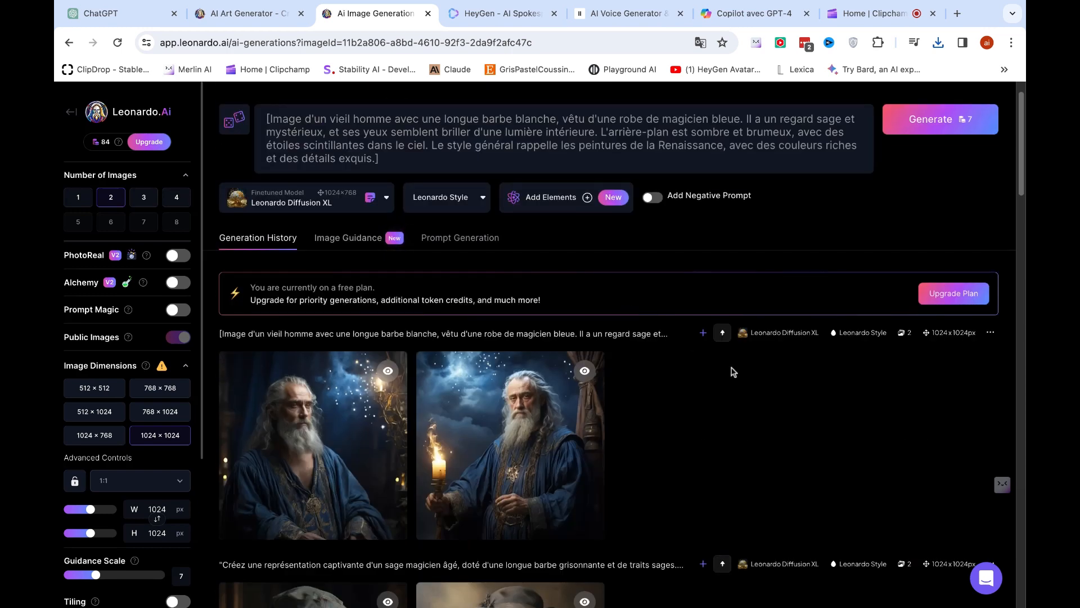
{"action": "left_click", "coordinate": [338, 418]}
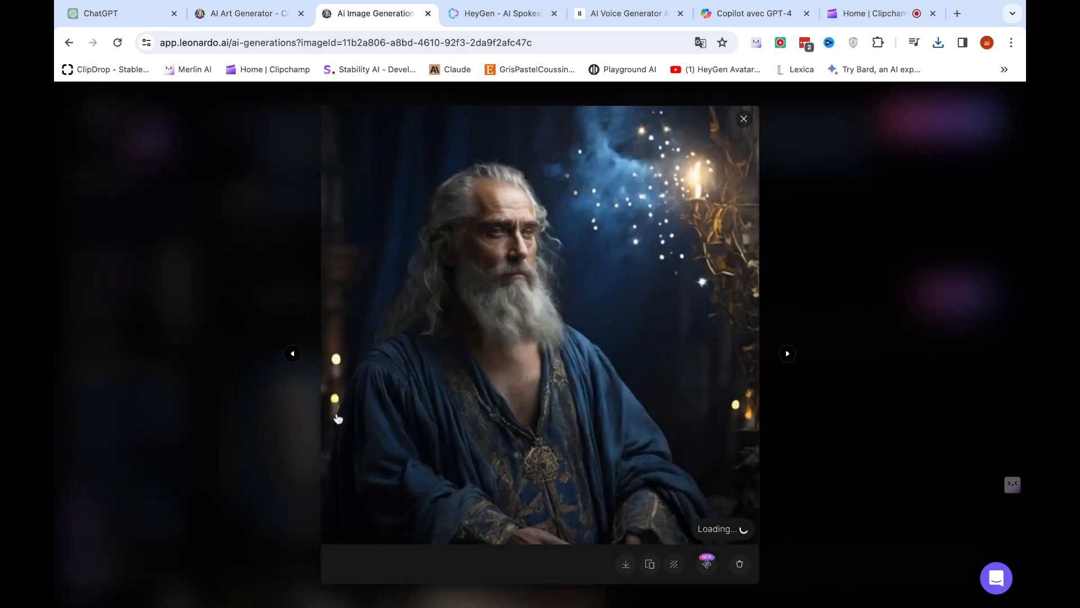
{"action": "left_click", "coordinate": [824, 352]}
{"action": "left_click", "coordinate": [569, 409]}
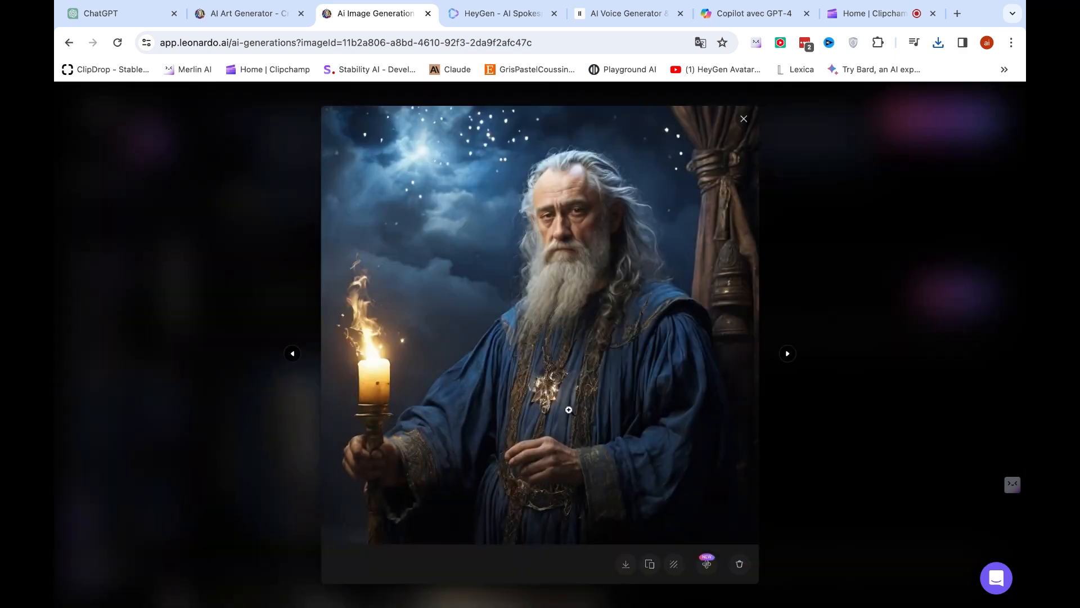
{"action": "left_click", "coordinate": [859, 416]}
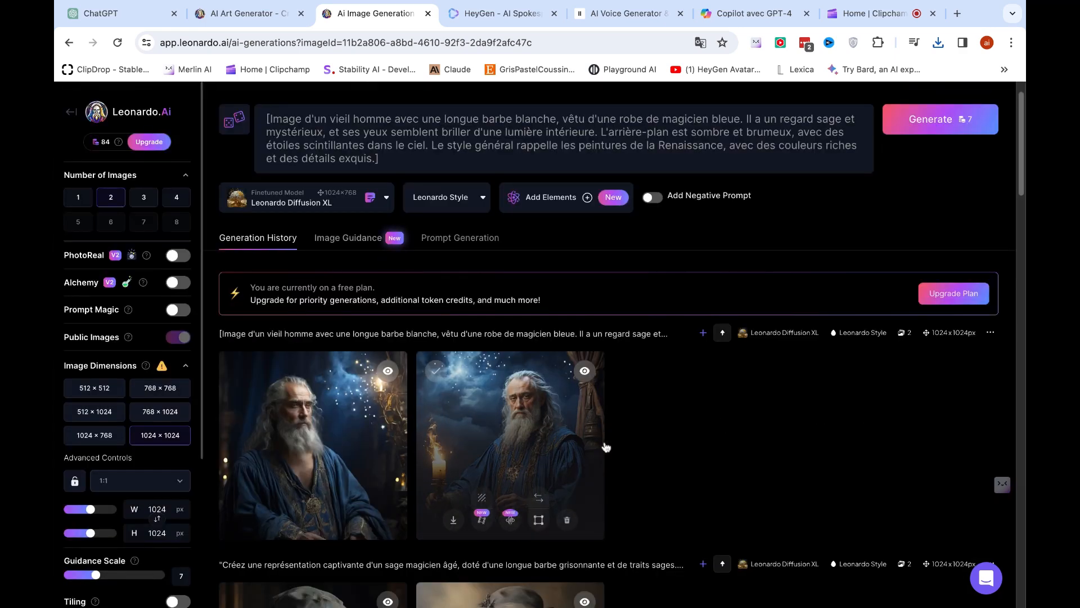
Step: Set the number of images to 4 and generate a new batch from the same prompt
{"action": "scroll", "coordinate": [686, 422], "scroll_direction": "up", "scroll_amount": 1}
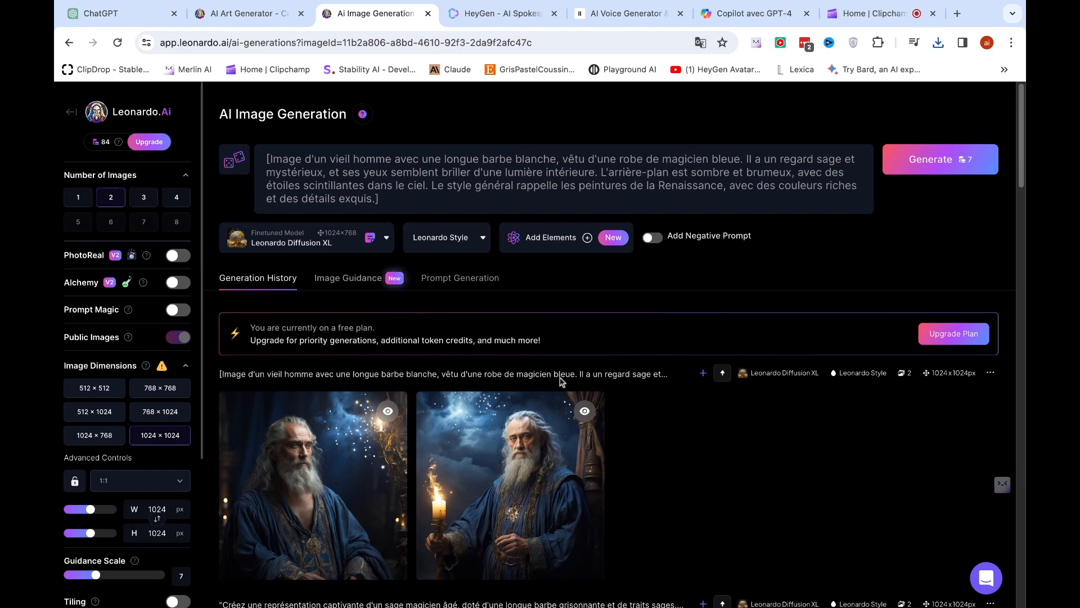
{"action": "scroll", "coordinate": [422, 365], "scroll_direction": "down", "scroll_amount": 1}
{"action": "scroll", "coordinate": [153, 315], "scroll_direction": "up", "scroll_amount": 1}
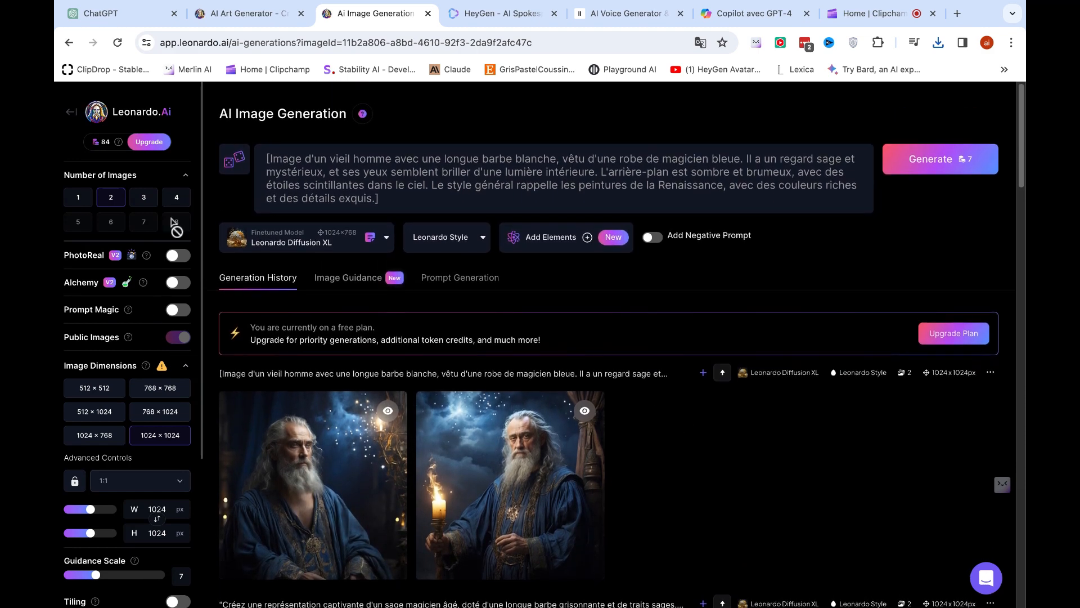
{"action": "left_click", "coordinate": [176, 198]}
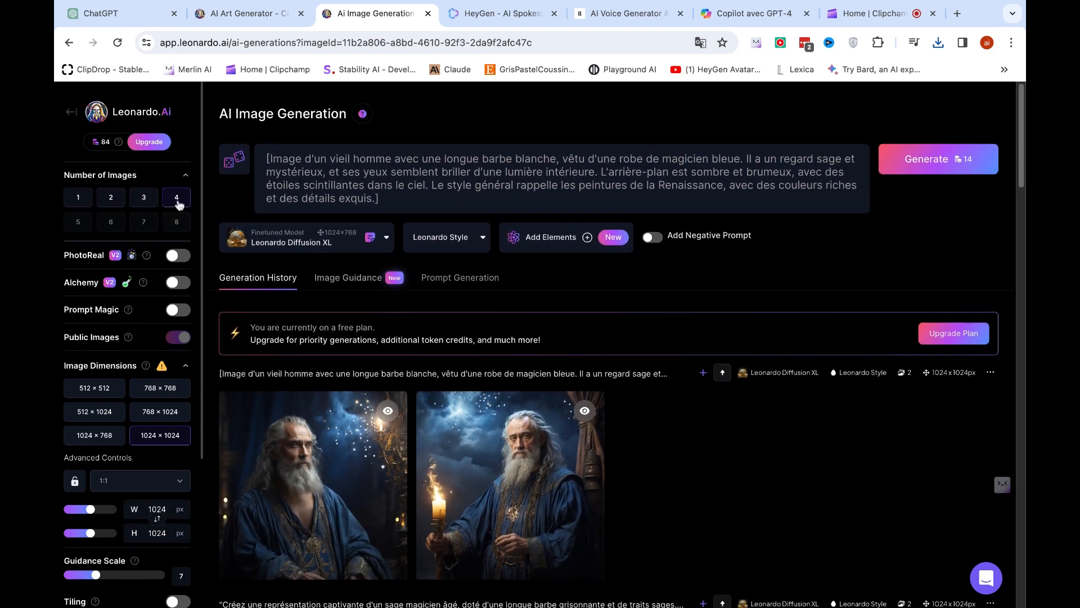
{"action": "left_click", "coordinate": [973, 161]}
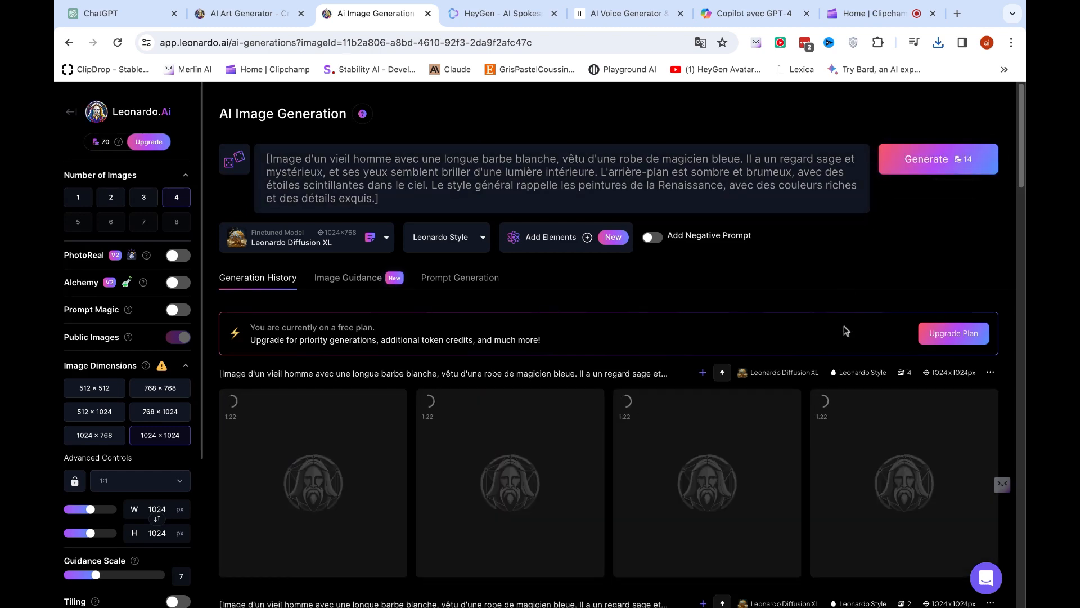
{"action": "scroll", "coordinate": [848, 343], "scroll_direction": "down", "scroll_amount": 1}
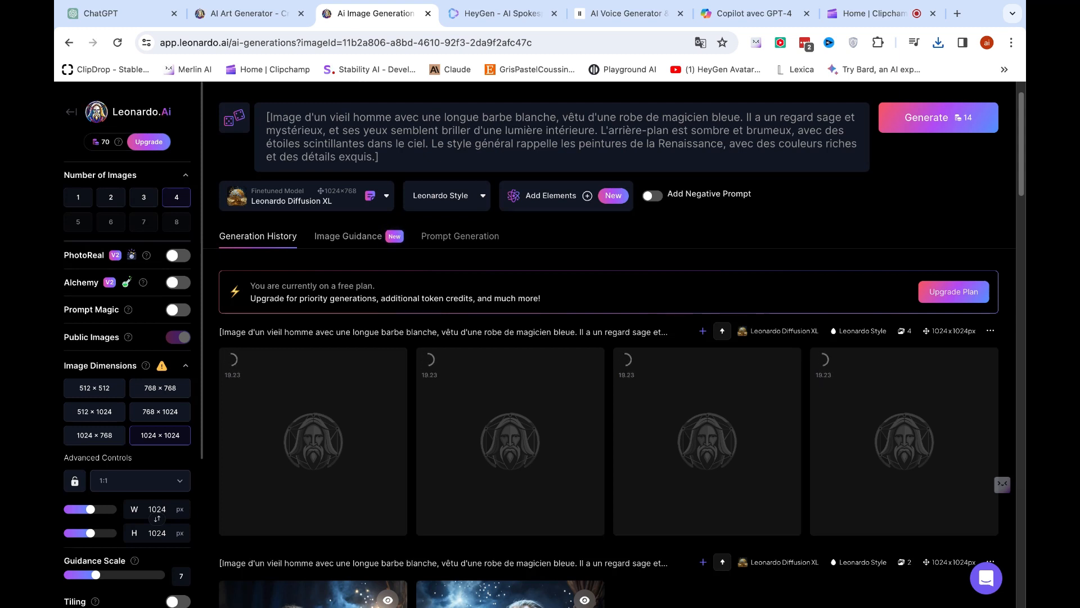
{"action": "scroll", "coordinate": [687, 346], "scroll_direction": "down", "scroll_amount": 3}
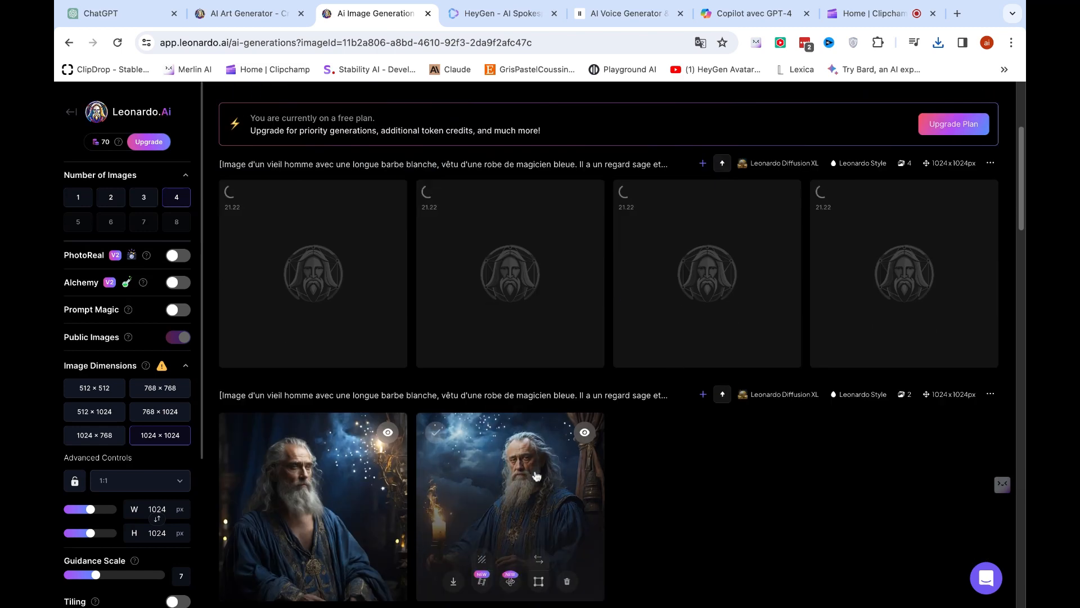
{"action": "scroll", "coordinate": [695, 397], "scroll_direction": "up", "scroll_amount": 4}
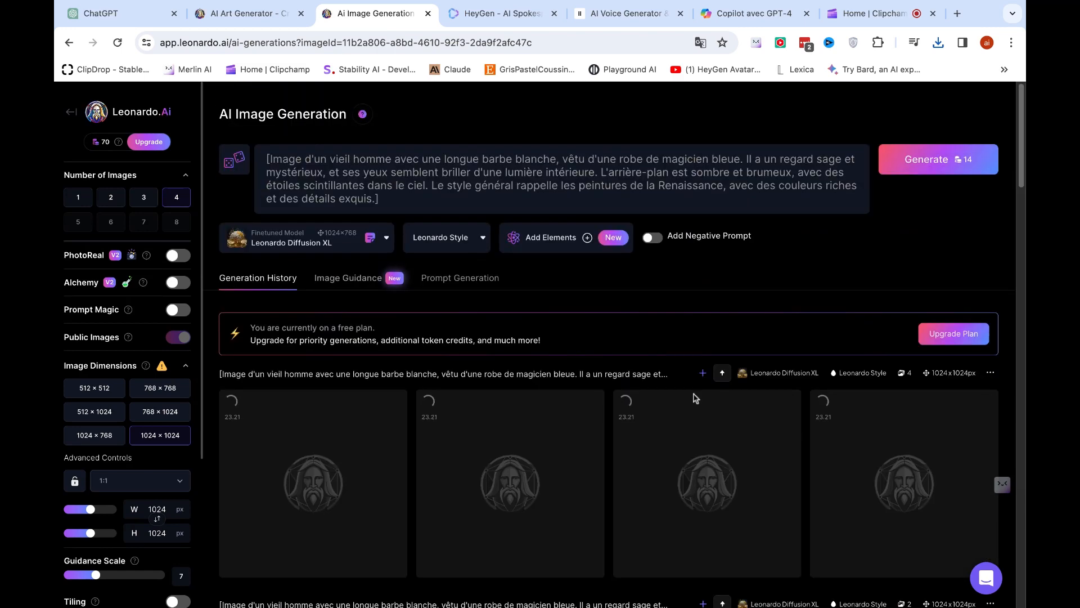
Step: Examine the batch of four magician portraits, enlarging the third, the second and the fourth one with the glowing globe
{"action": "scroll", "coordinate": [728, 293], "scroll_direction": "down", "scroll_amount": 2}
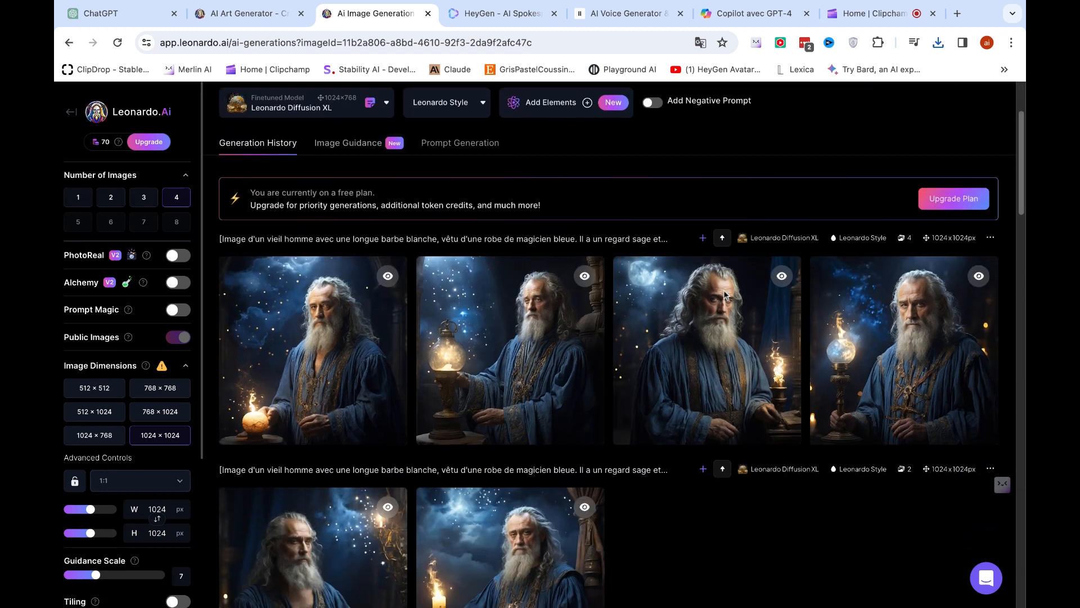
{"action": "left_click", "coordinate": [739, 335]}
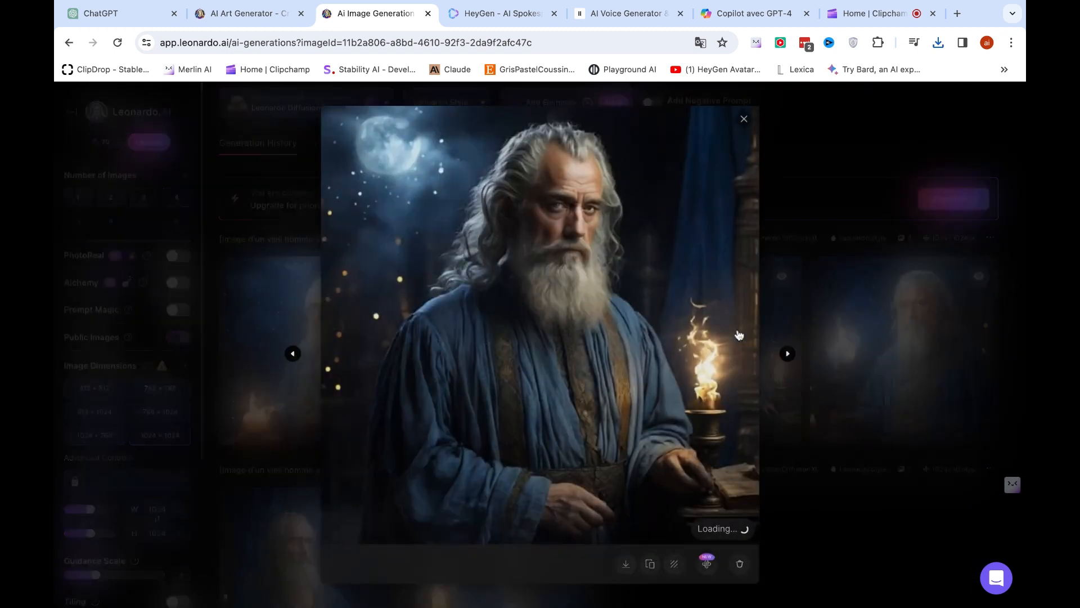
{"action": "left_click", "coordinate": [820, 332]}
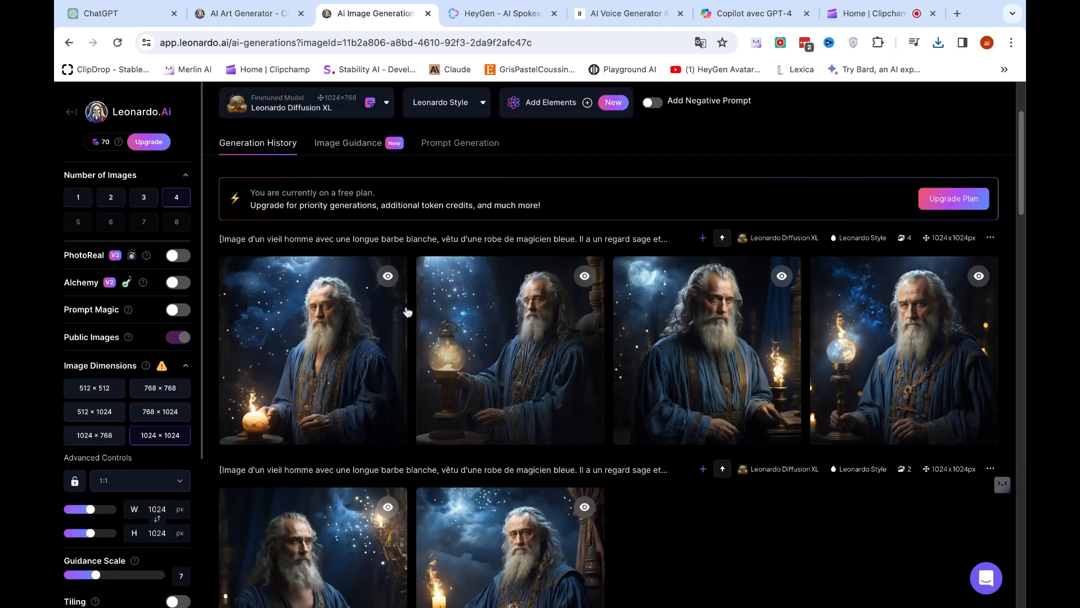
{"action": "left_click", "coordinate": [532, 302]}
{"action": "left_click", "coordinate": [827, 308]}
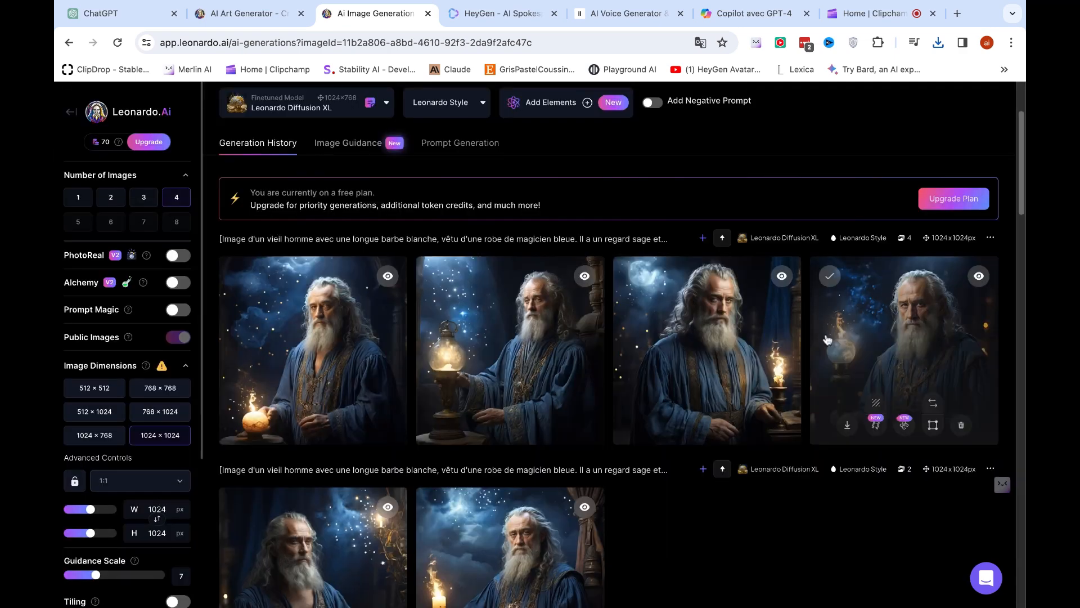
{"action": "left_click", "coordinate": [918, 358]}
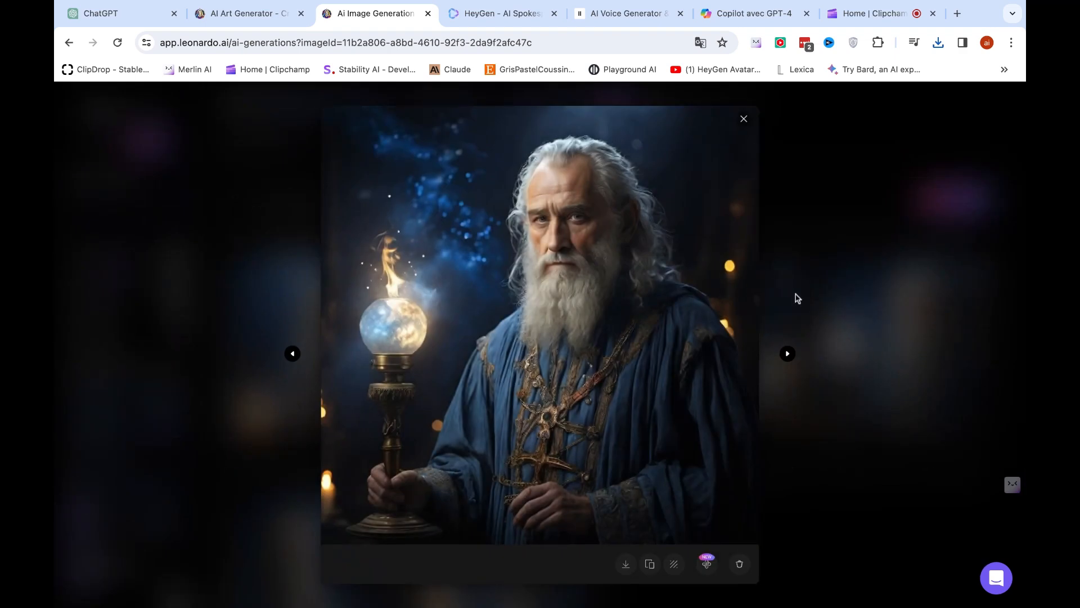
{"action": "left_click", "coordinate": [795, 299]}
{"action": "scroll", "coordinate": [793, 300], "scroll_direction": "up", "scroll_amount": 3}
{"action": "left_click", "coordinate": [909, 471]}
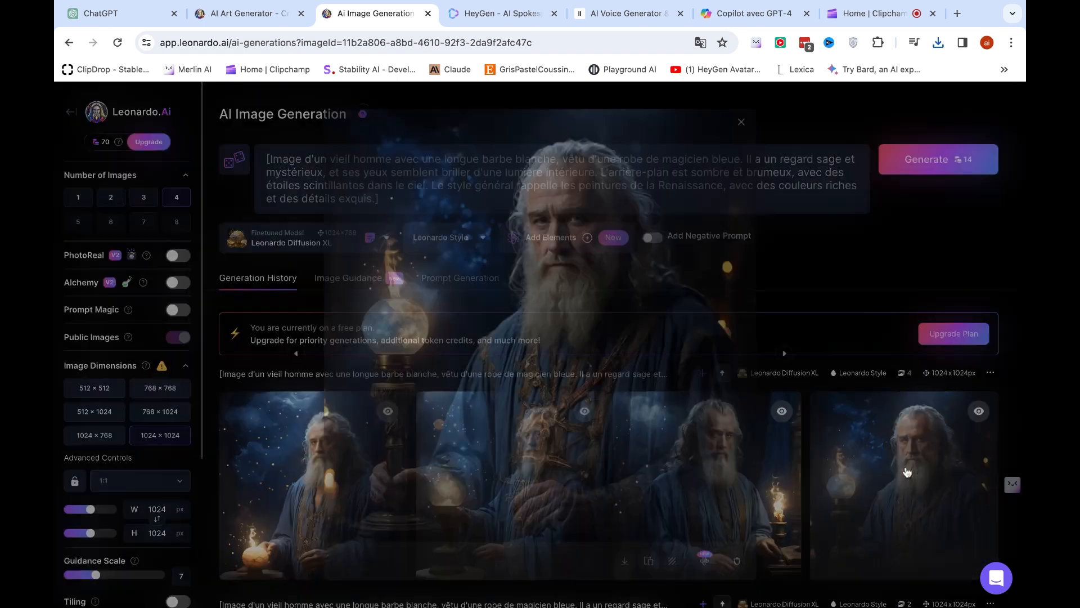
{"action": "left_click", "coordinate": [809, 325]}
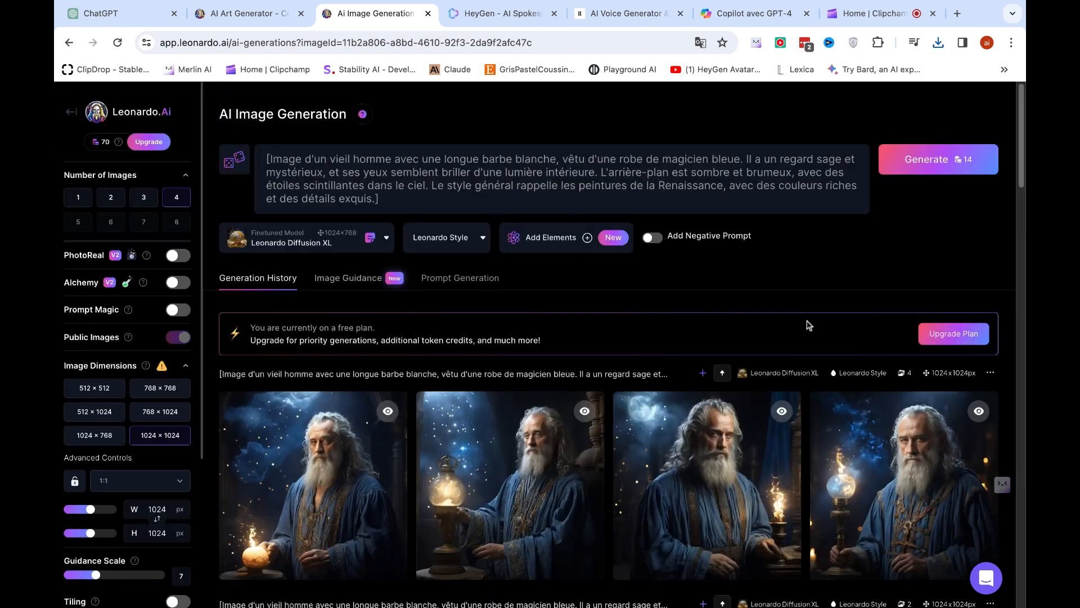
Step: Replace the word "Image" at the start of the prompt with "portrait" and generate four images
{"action": "left_click", "coordinate": [386, 161]}
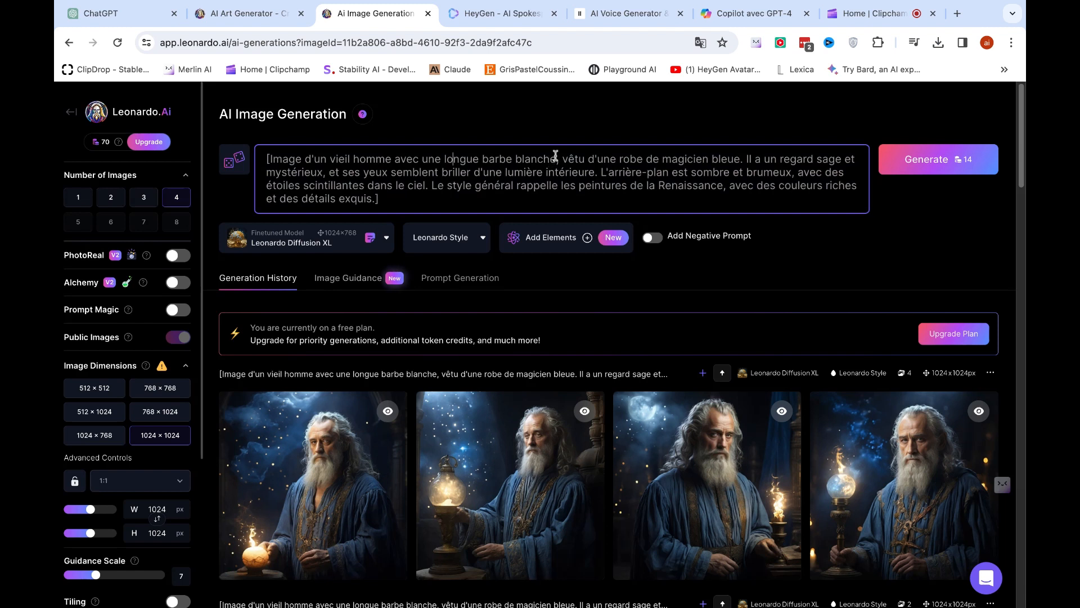
{"action": "double_click", "coordinate": [303, 160]}
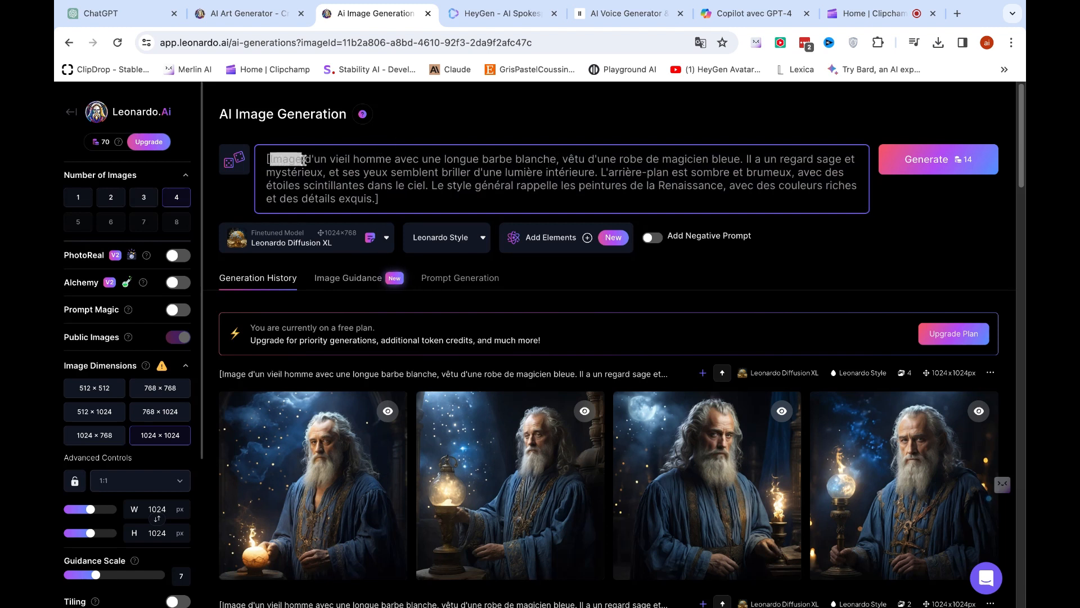
{"action": "key", "text": "BackSpace"}
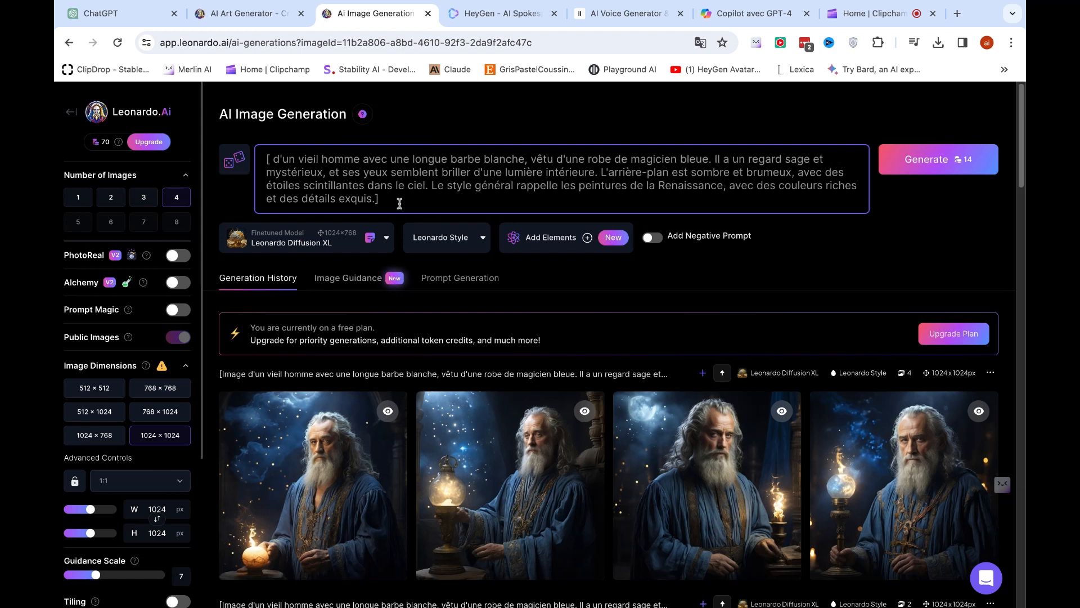
{"action": "type", "text": "portra"}
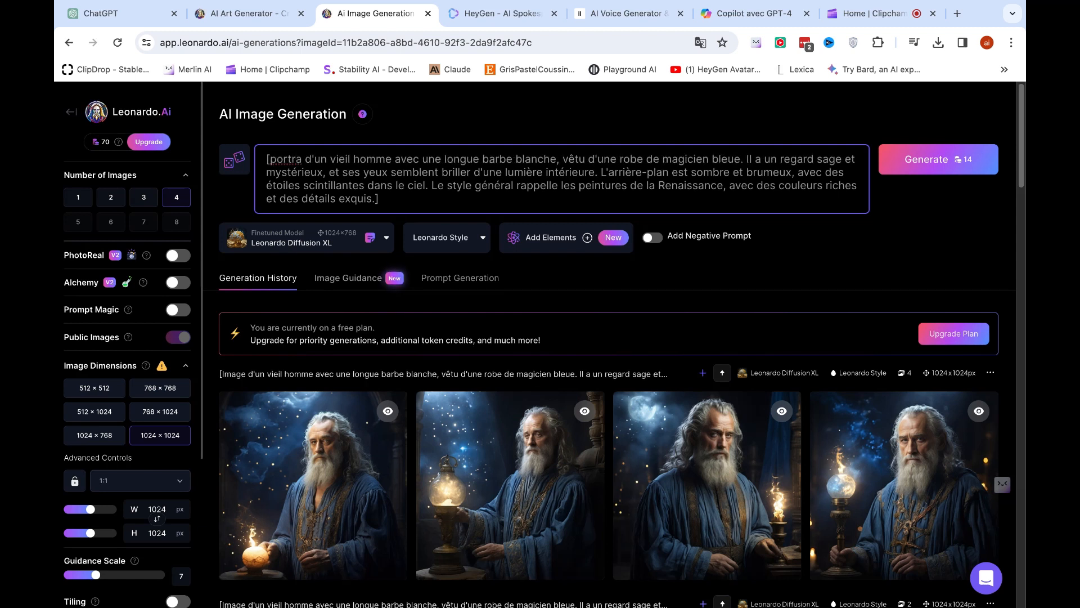
{"action": "type", "text": "it"}
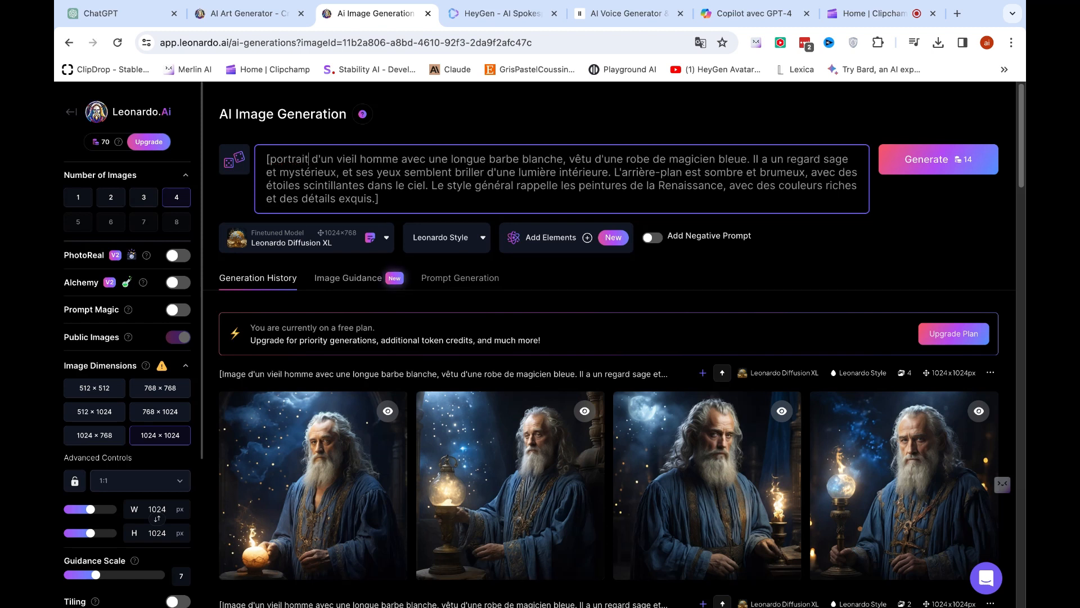
{"action": "left_click", "coordinate": [922, 163]}
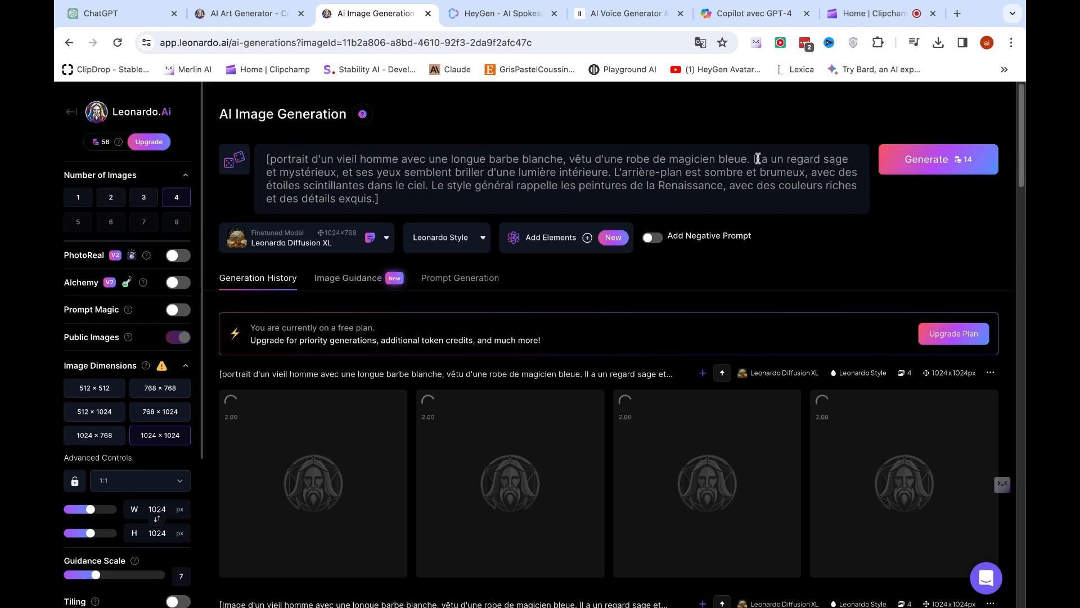
Step: Read through the prompt's descriptions of the magician's gaze and eyes, the background and the painting style
{"action": "left_click_drag", "start_coordinate": [757, 159], "coordinate": [795, 160]}
{"action": "left_click_drag", "start_coordinate": [358, 170], "coordinate": [786, 172]}
{"action": "left_click", "coordinate": [651, 183]}
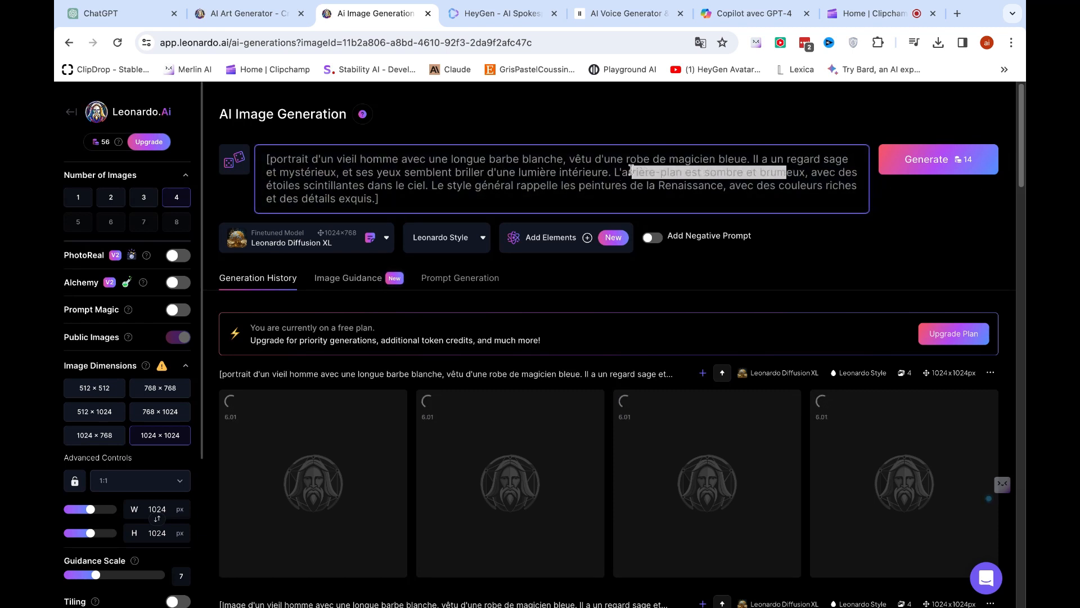
{"action": "left_click", "coordinate": [678, 186]}
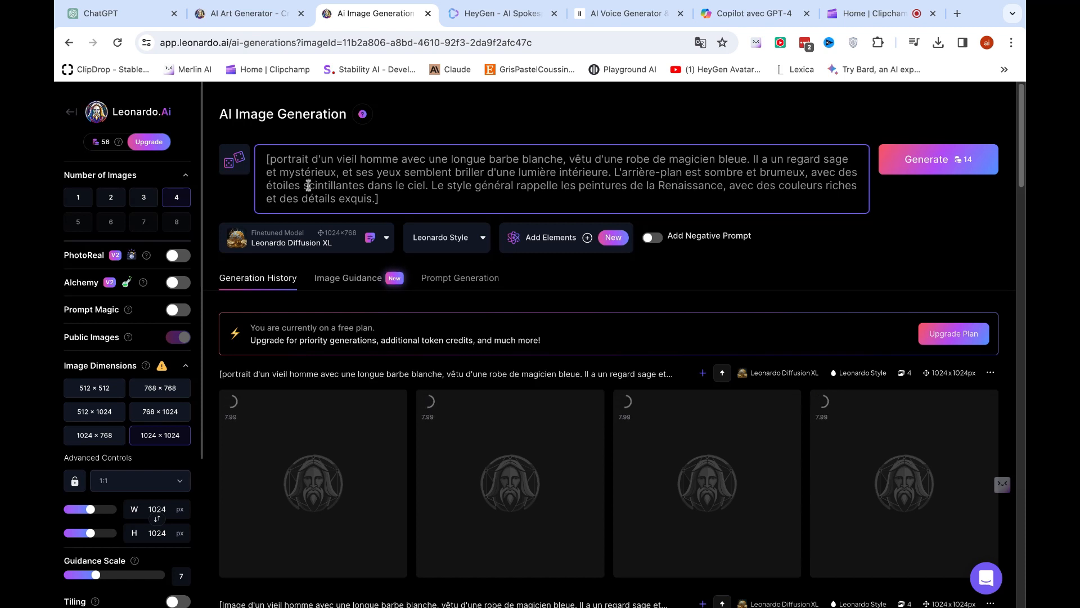
Step: Read the rest of the prompt, covering the twinkling stars, the Renaissance painting style, the rich colours and the details
{"action": "left_click_drag", "start_coordinate": [308, 184], "coordinate": [607, 187]}
{"action": "left_click", "coordinate": [477, 190]}
{"action": "left_click", "coordinate": [672, 190]}
{"action": "left_click_drag", "start_coordinate": [695, 190], "coordinate": [705, 196]}
{"action": "left_click", "coordinate": [678, 194]}
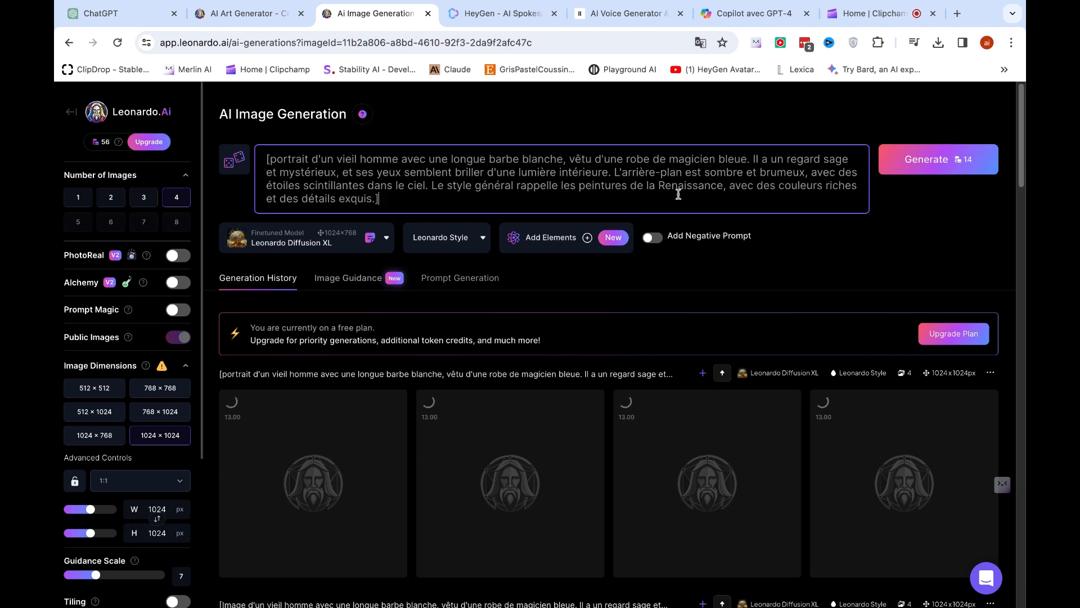
{"action": "triple_click", "coordinate": [407, 208]}
{"action": "left_click", "coordinate": [402, 177]}
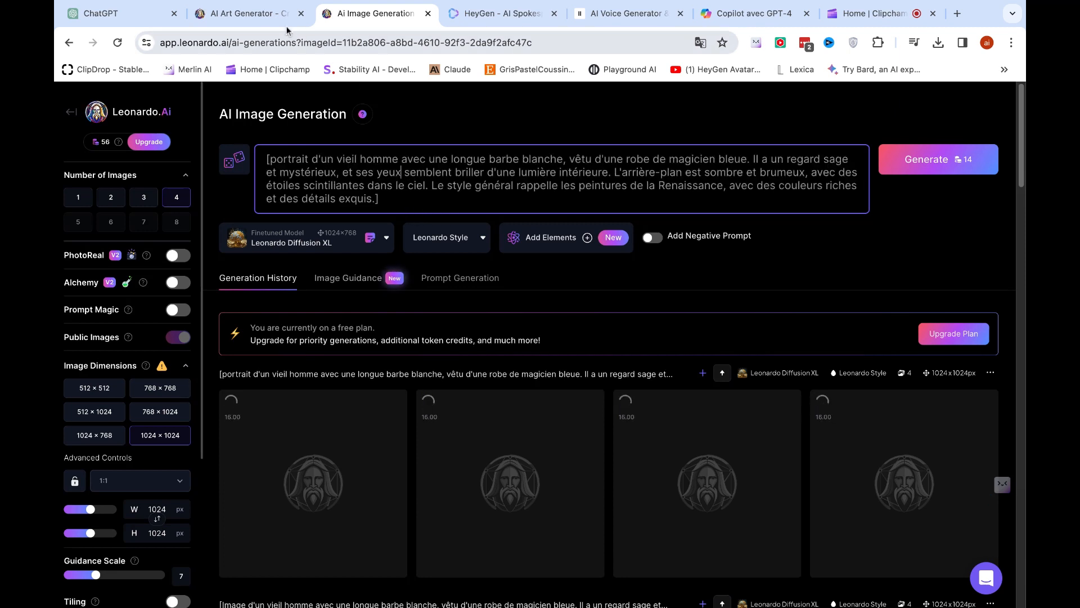
Step: Switch to ChatGPT and compare the prompts in the "Magical Elderly Portrait" and "Magicien sage mystique" chats
{"action": "left_click", "coordinate": [117, 16]}
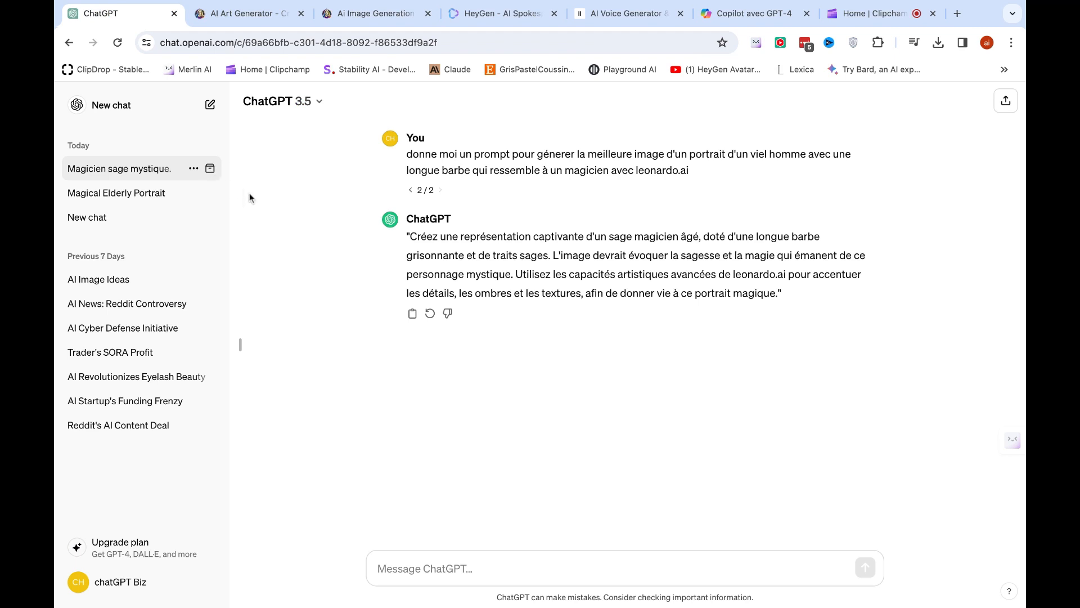
{"action": "left_click", "coordinate": [107, 193]}
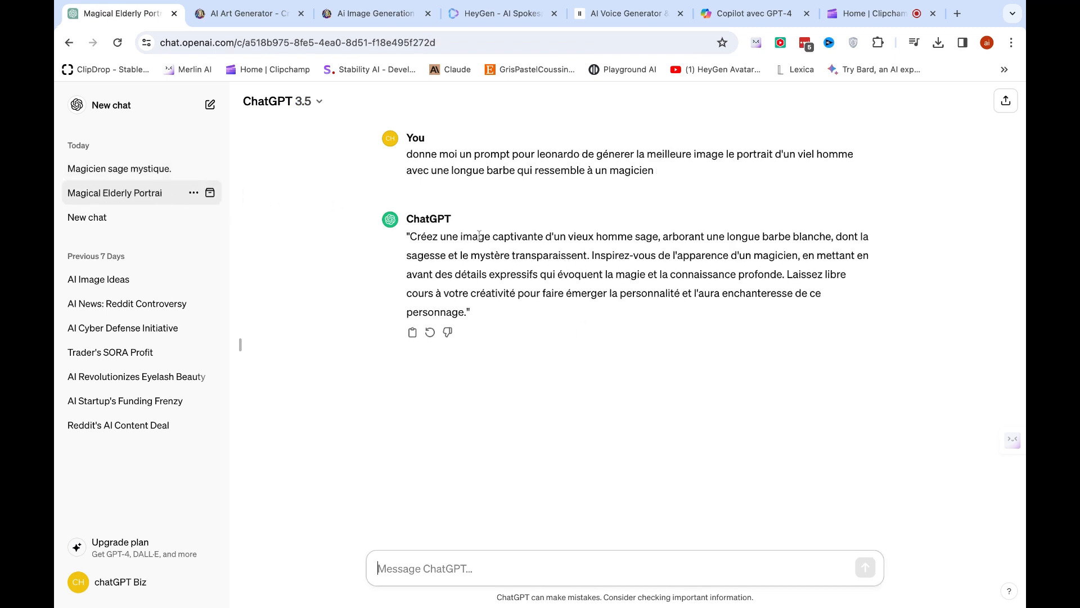
{"action": "left_click", "coordinate": [163, 171]}
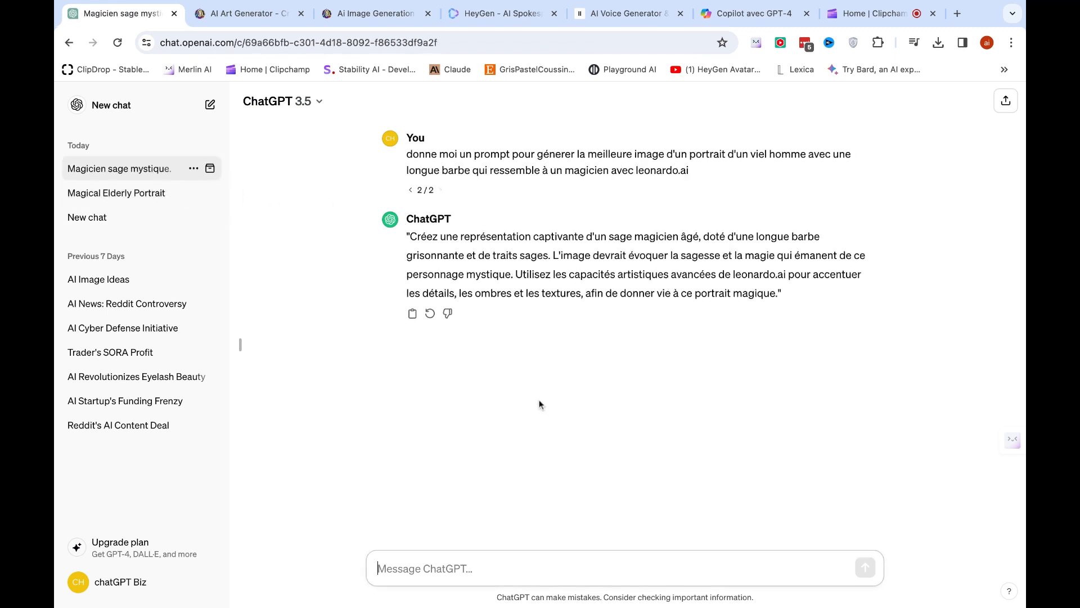
{"action": "left_click_drag", "start_coordinate": [517, 249], "coordinate": [576, 291]}
{"action": "left_click", "coordinate": [606, 313]}
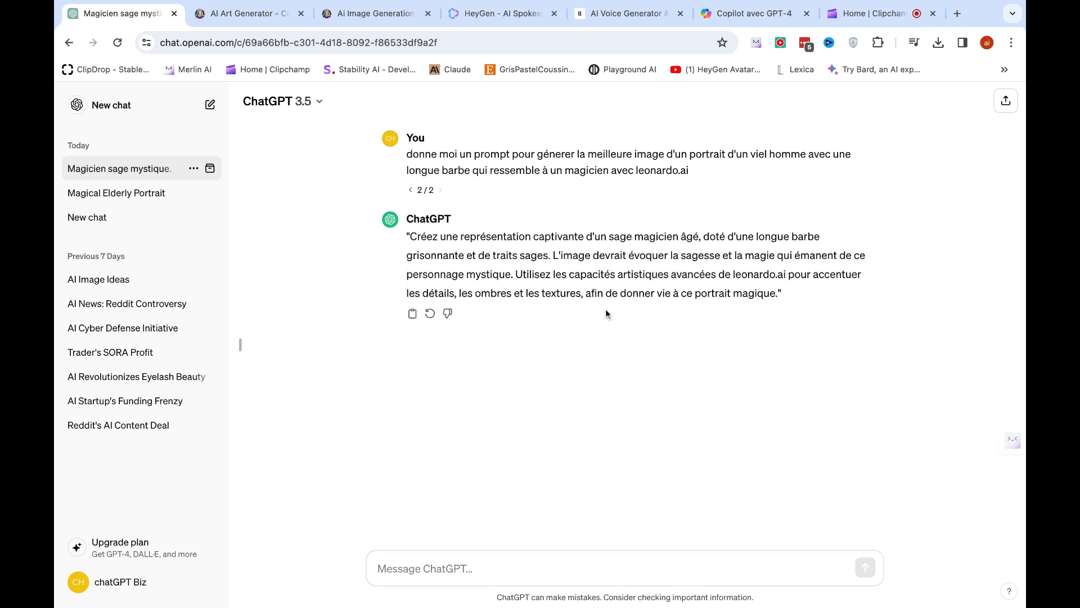
Step: Return to the Leonardo.ai image generation page and examine the second portrait of the newest batch enlarged
{"action": "left_click", "coordinate": [251, 17]}
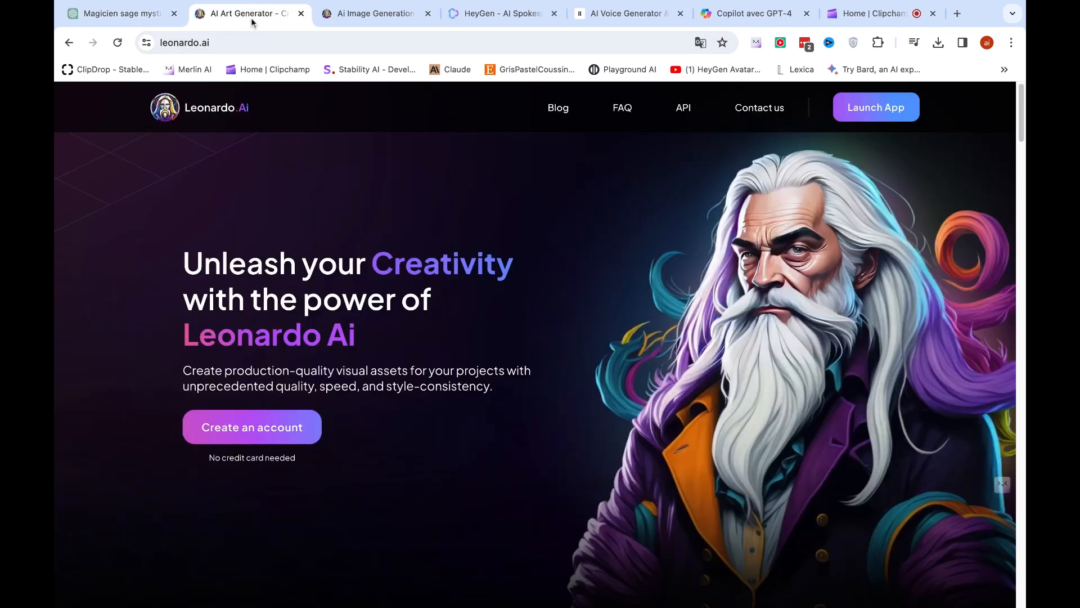
{"action": "left_click", "coordinate": [363, 18]}
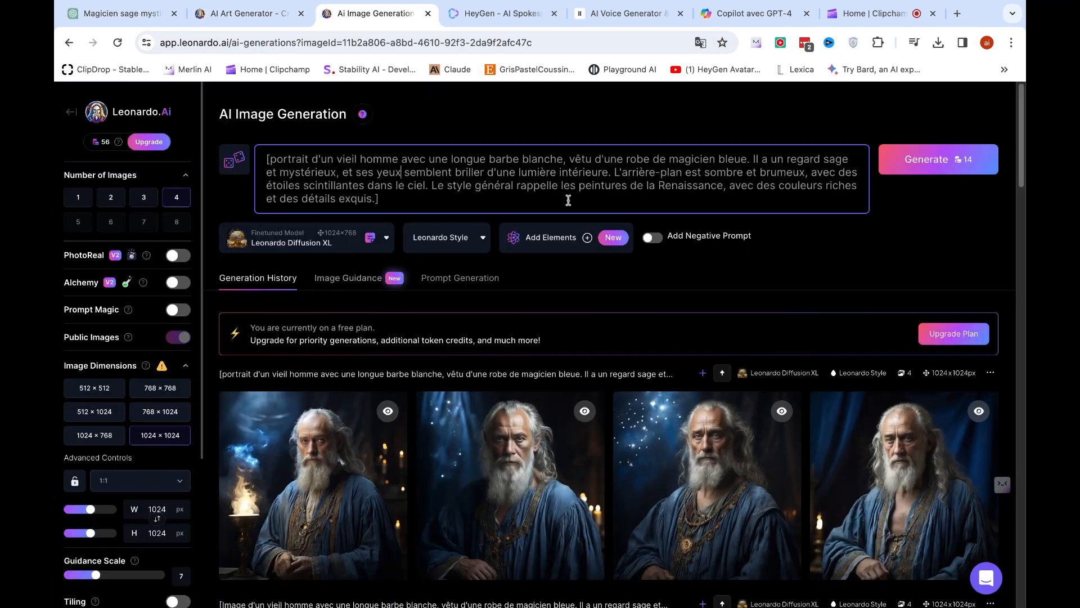
{"action": "scroll", "coordinate": [568, 197], "scroll_direction": "down", "scroll_amount": 1}
{"action": "scroll", "coordinate": [514, 337], "scroll_direction": "down", "scroll_amount": 2}
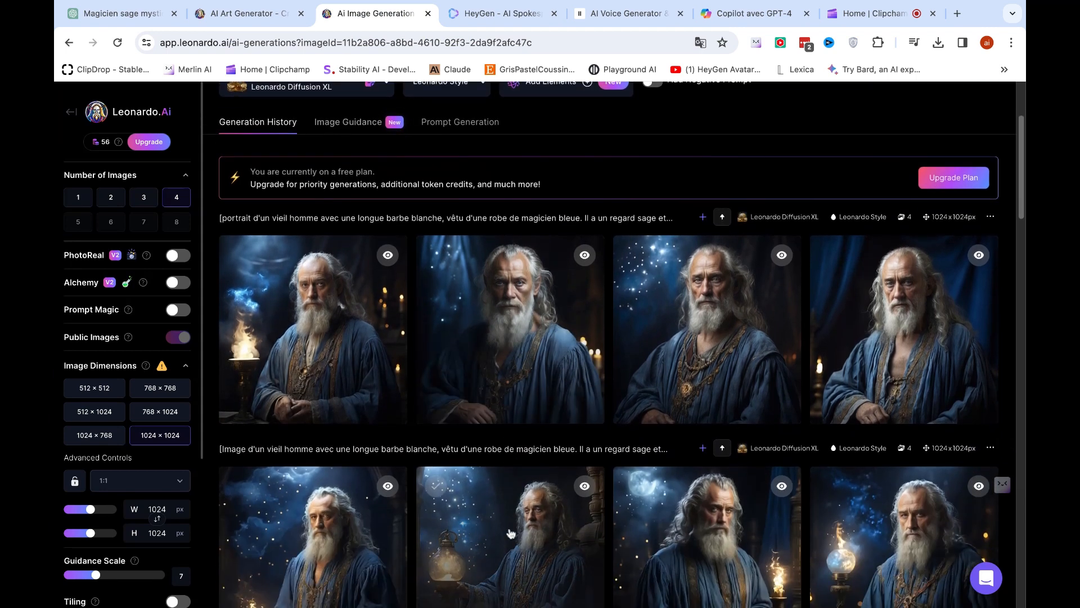
{"action": "left_click", "coordinate": [514, 321]}
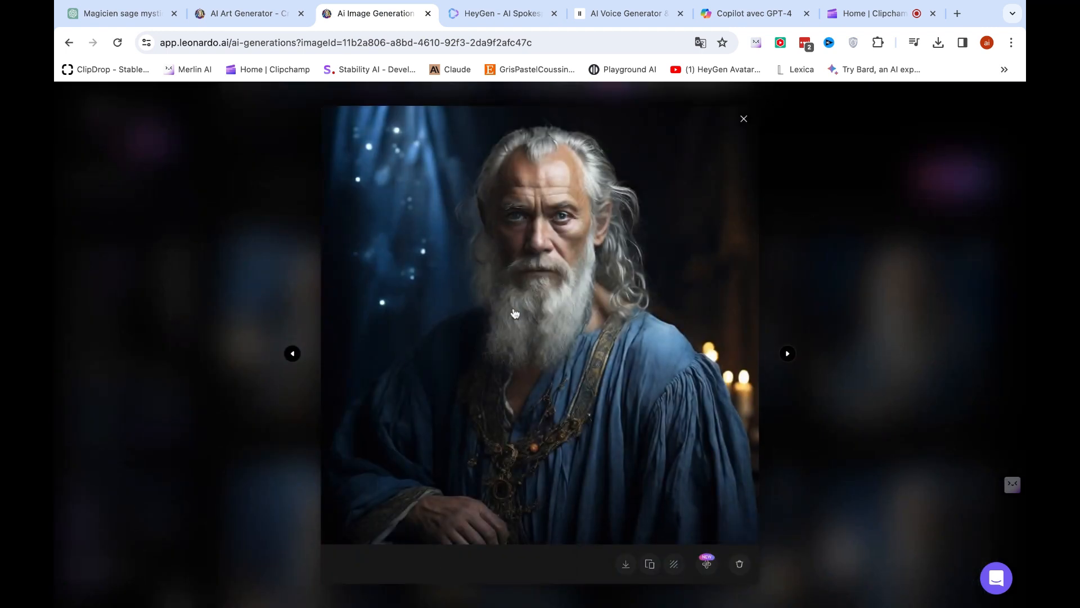
{"action": "left_click", "coordinate": [501, 217]}
{"action": "left_click", "coordinate": [512, 237]}
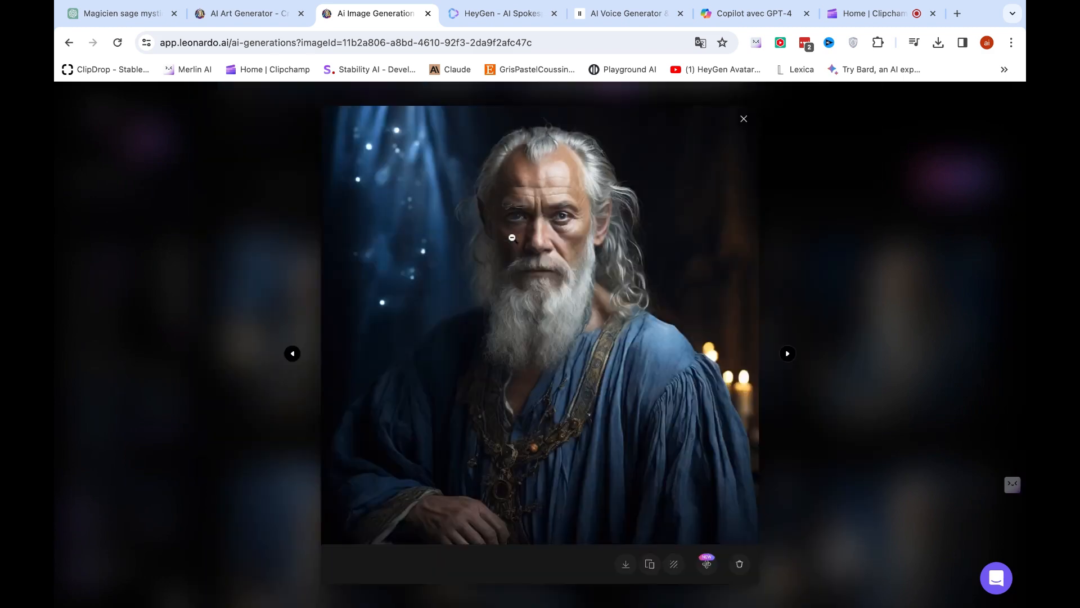
{"action": "left_click", "coordinate": [744, 118]}
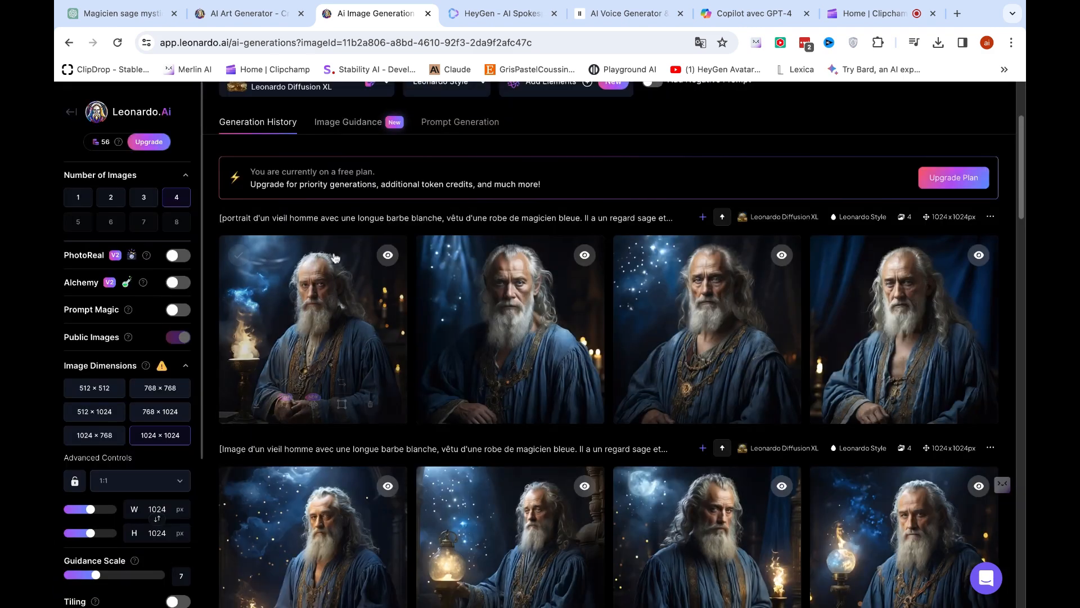
Step: Examine the newest batch's first portrait with the flaming bowl and its third portrait with the starry background at full size
{"action": "left_click", "coordinate": [314, 304]}
{"action": "left_click", "coordinate": [445, 274]}
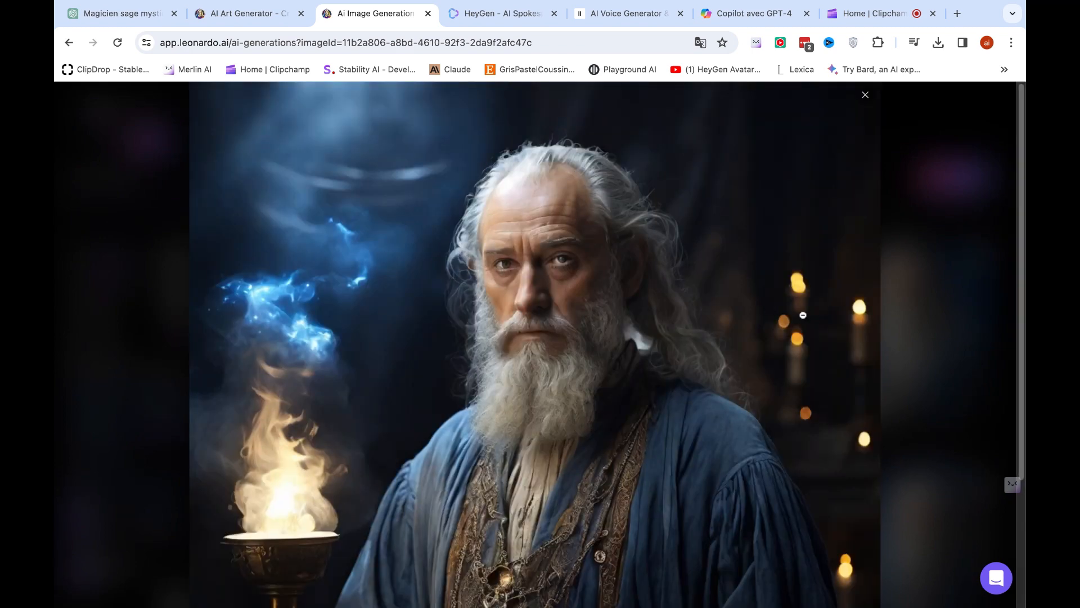
{"action": "left_click", "coordinate": [787, 314]}
{"action": "left_click", "coordinate": [915, 329]}
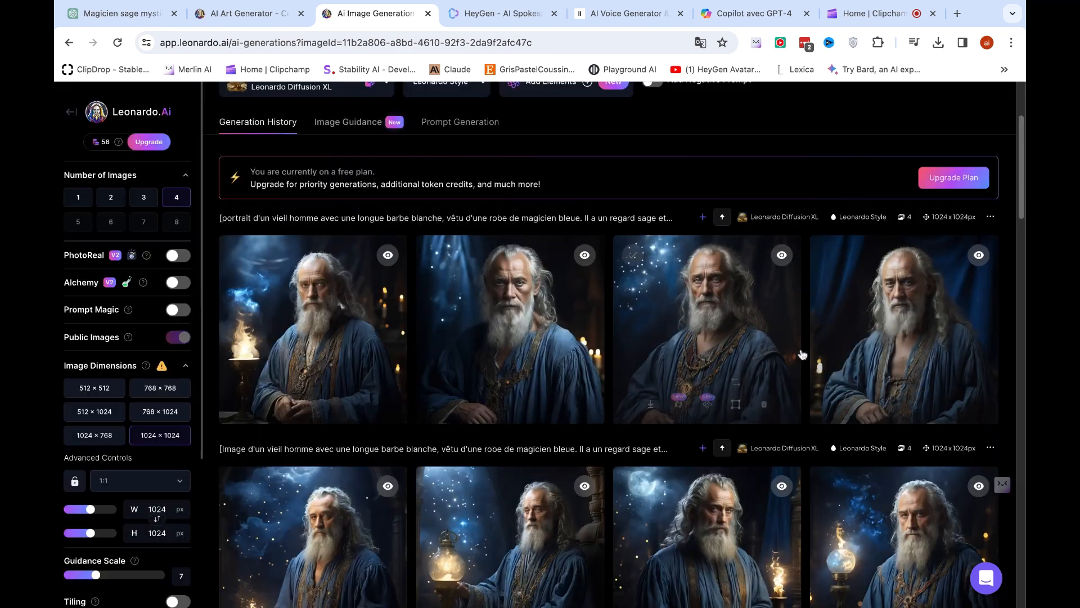
{"action": "left_click", "coordinate": [738, 329]}
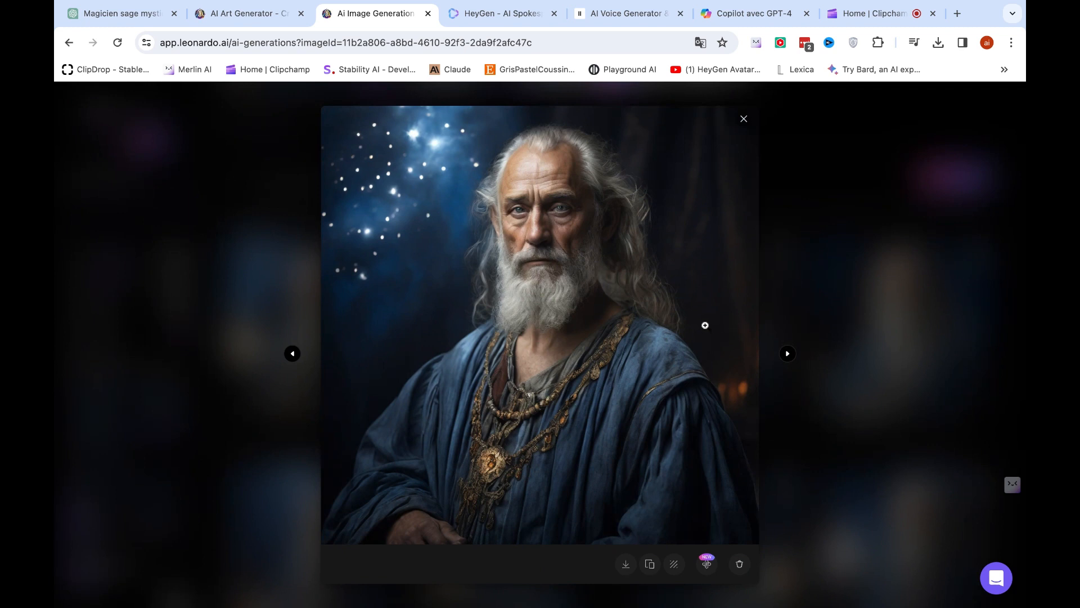
{"action": "left_click", "coordinate": [646, 312]}
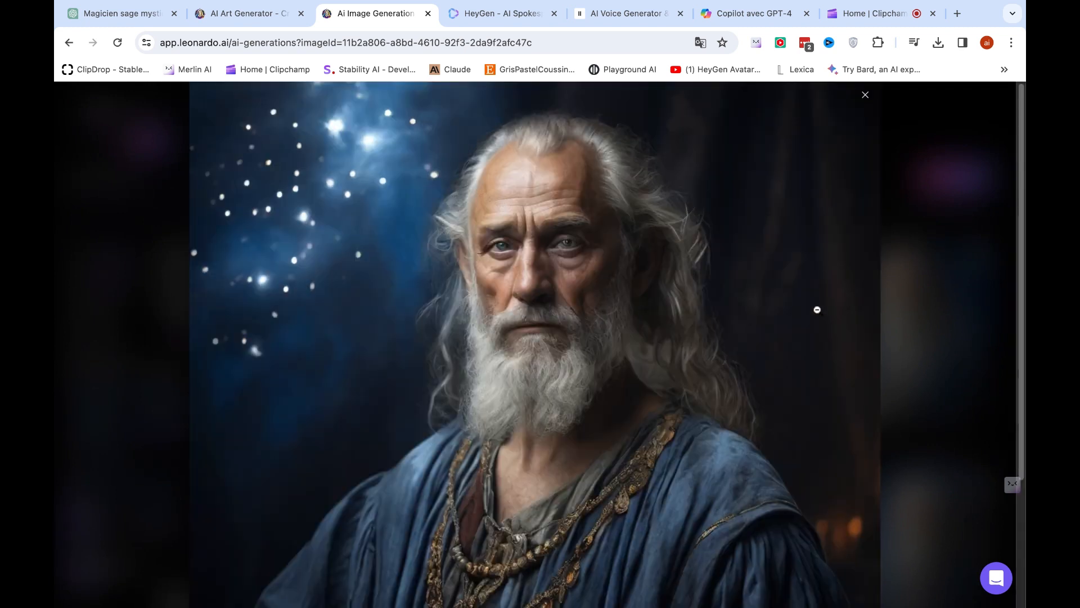
{"action": "left_click", "coordinate": [863, 282]}
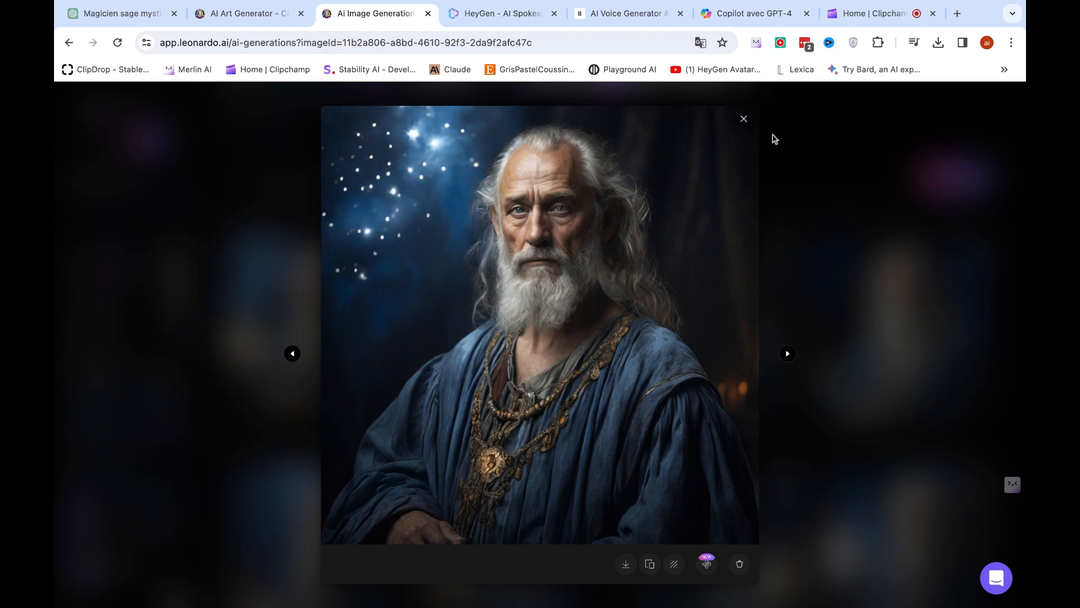
{"action": "left_click", "coordinate": [743, 119]}
Step: Examine the fourth portrait of the previous batch, with the glowing globe, enlarged and zoomed in on its details
{"action": "scroll", "coordinate": [859, 443], "scroll_direction": "down", "scroll_amount": 3}
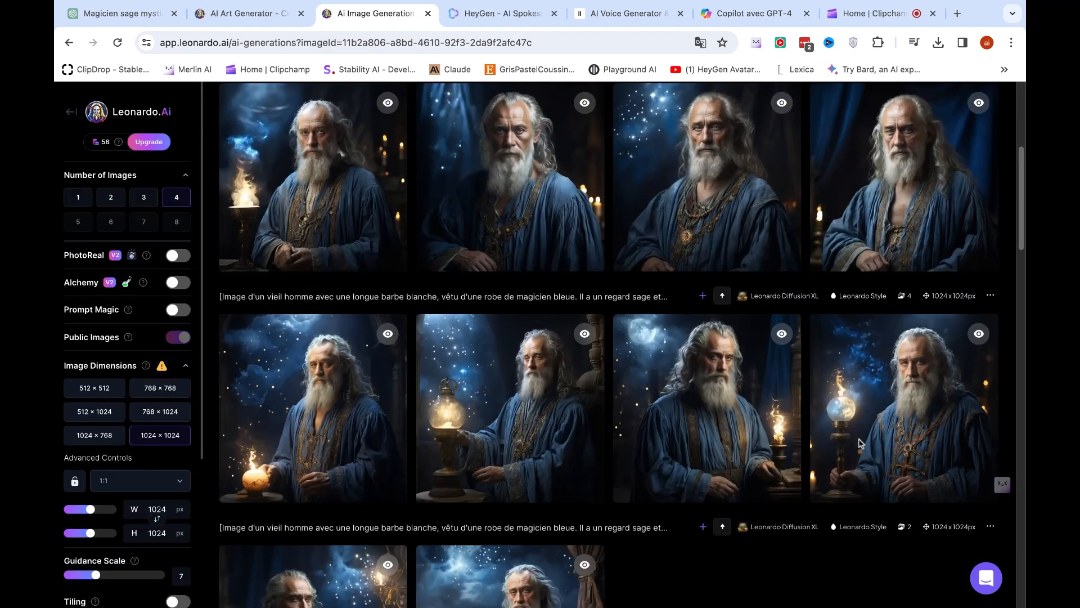
{"action": "mouse_move", "coordinate": [859, 443]}
{"action": "left_click", "coordinate": [906, 361]}
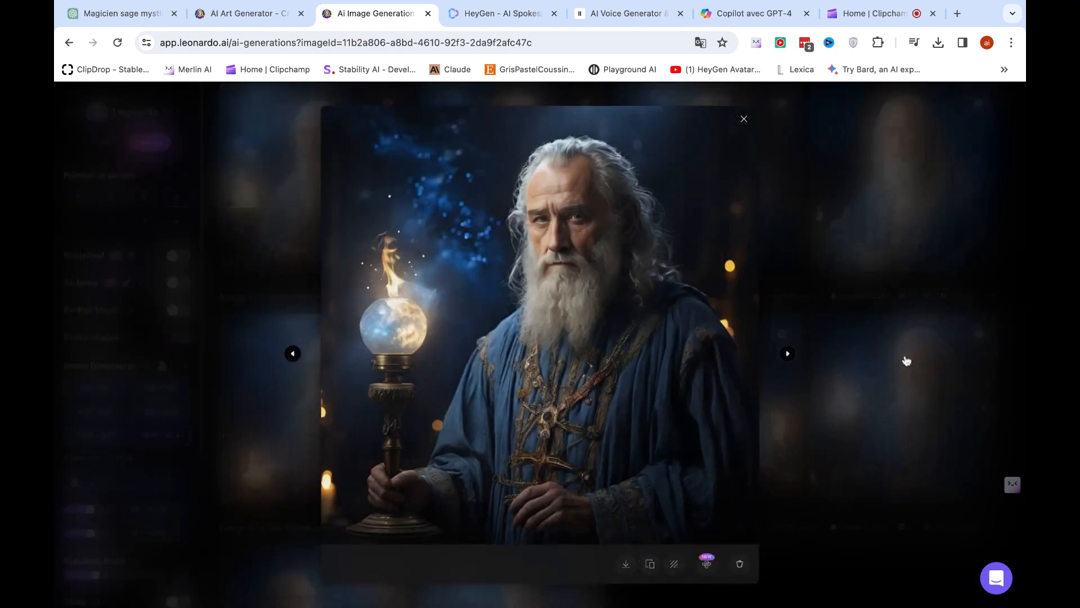
{"action": "left_click", "coordinate": [616, 318]}
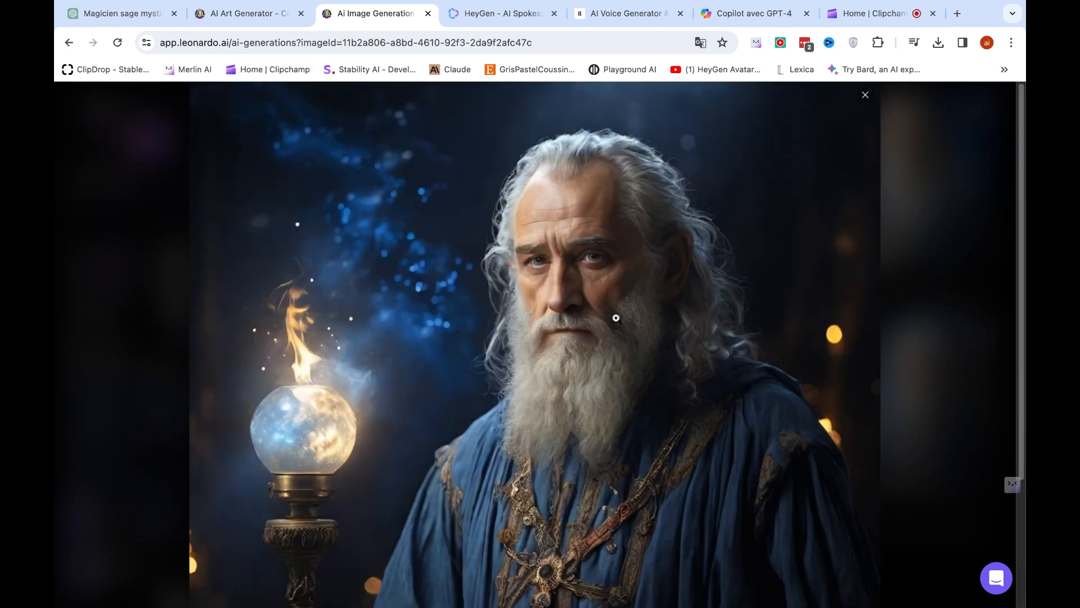
{"action": "left_click", "coordinate": [616, 318]}
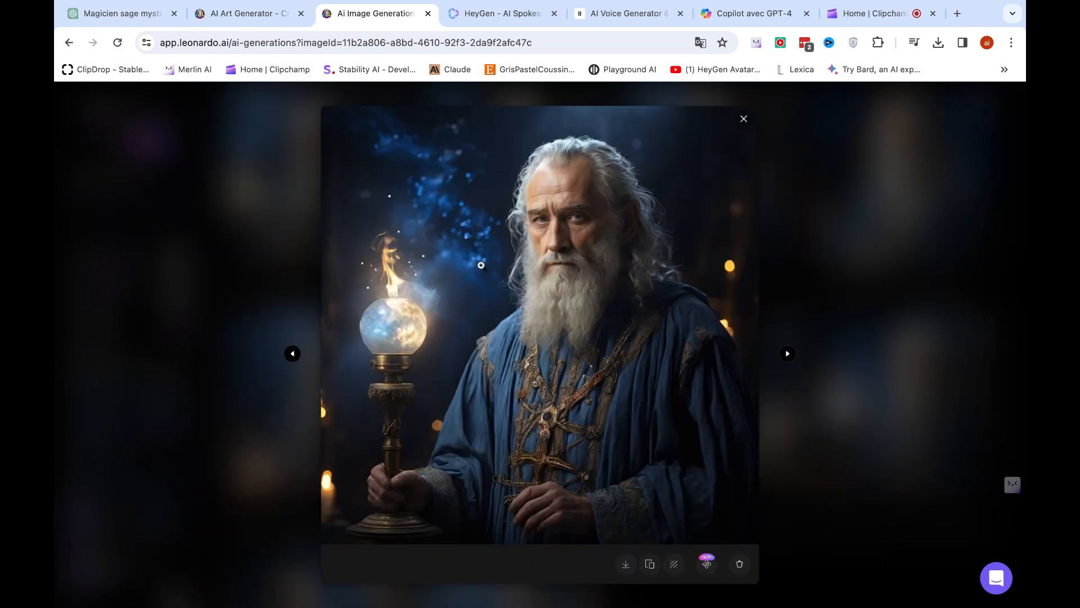
{"action": "left_click", "coordinate": [408, 343]}
{"action": "left_click", "coordinate": [376, 383]}
{"action": "left_click", "coordinate": [402, 329]}
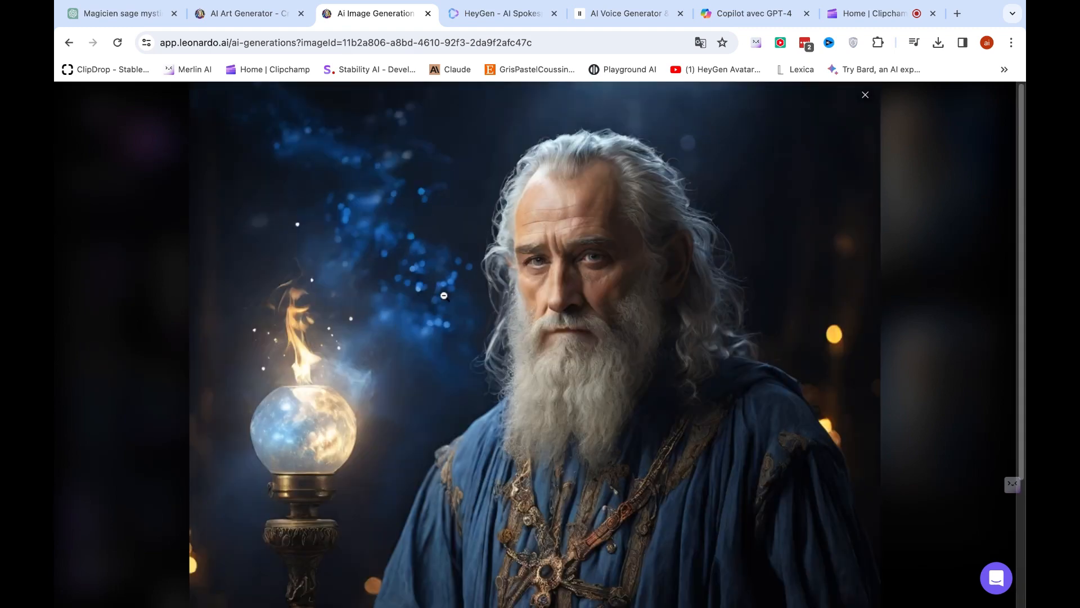
{"action": "left_click", "coordinate": [866, 96]}
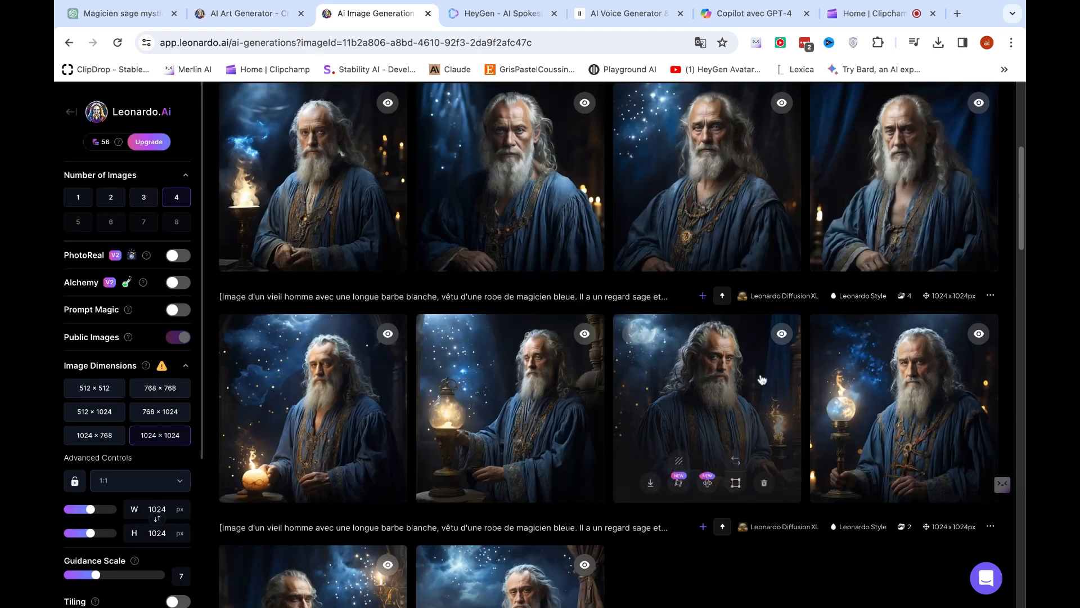
Step: Compare the previous batch's third portrait, with the moon and candle, and its second portrait, with the lamp, in enlarged view
{"action": "left_click", "coordinate": [743, 400]}
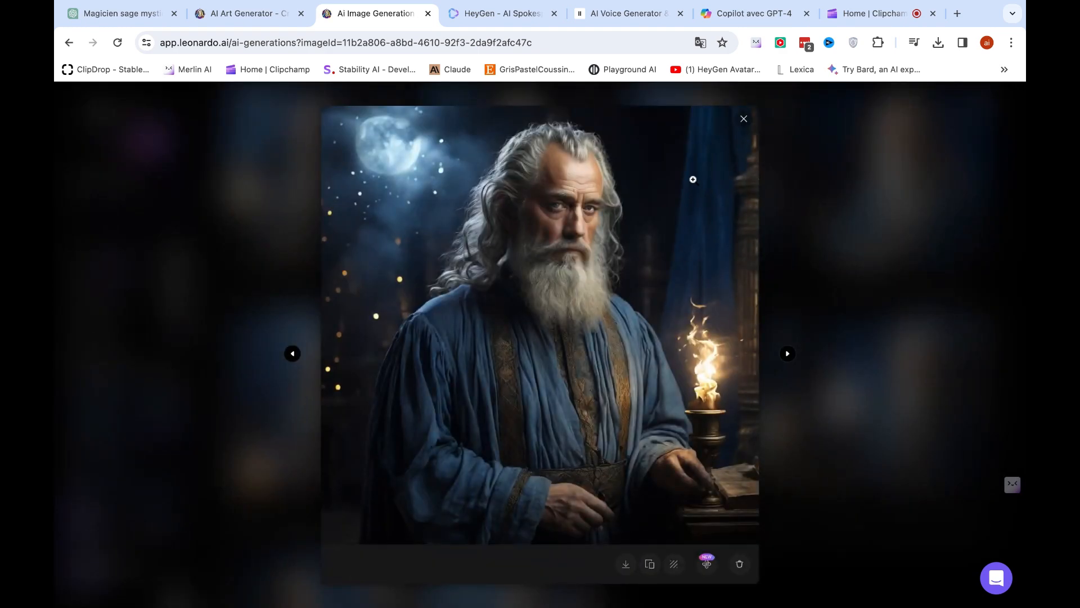
{"action": "left_click", "coordinate": [753, 275]}
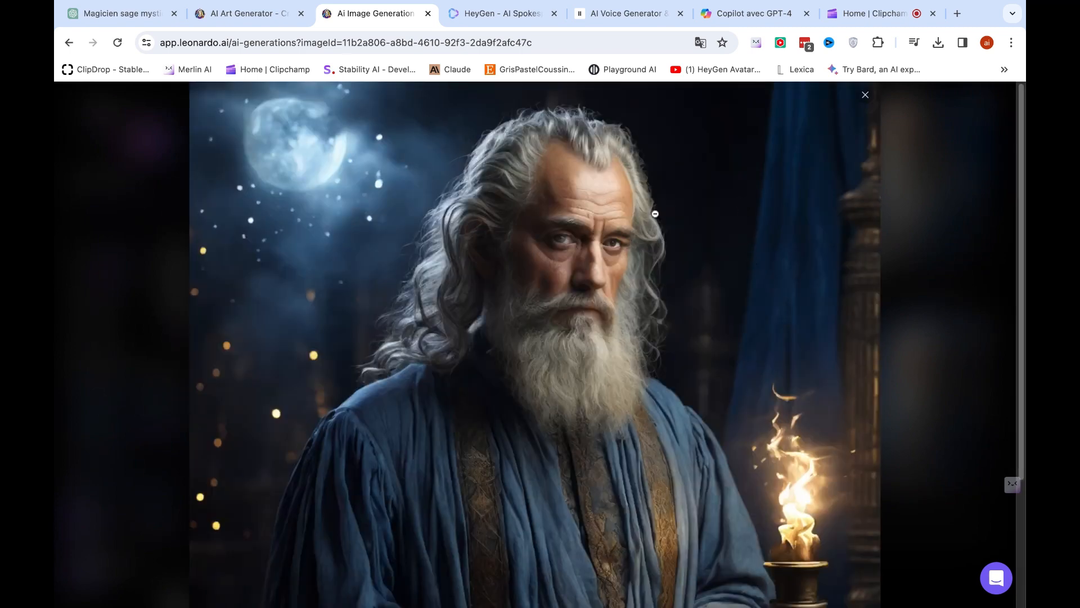
{"action": "left_click", "coordinate": [810, 230]}
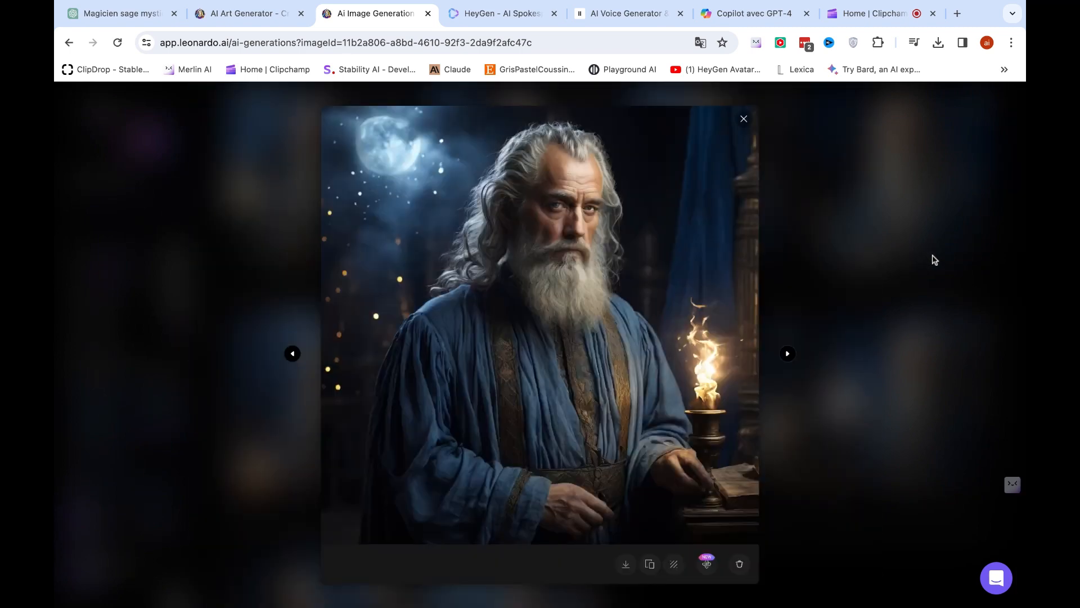
{"action": "left_click", "coordinate": [934, 260]}
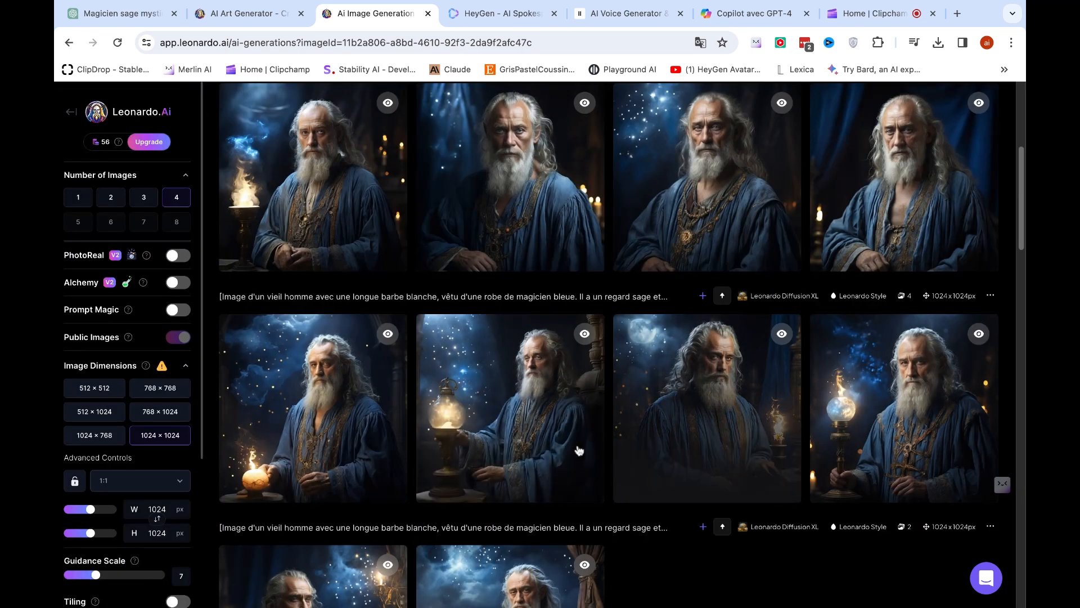
{"action": "left_click", "coordinate": [528, 377]}
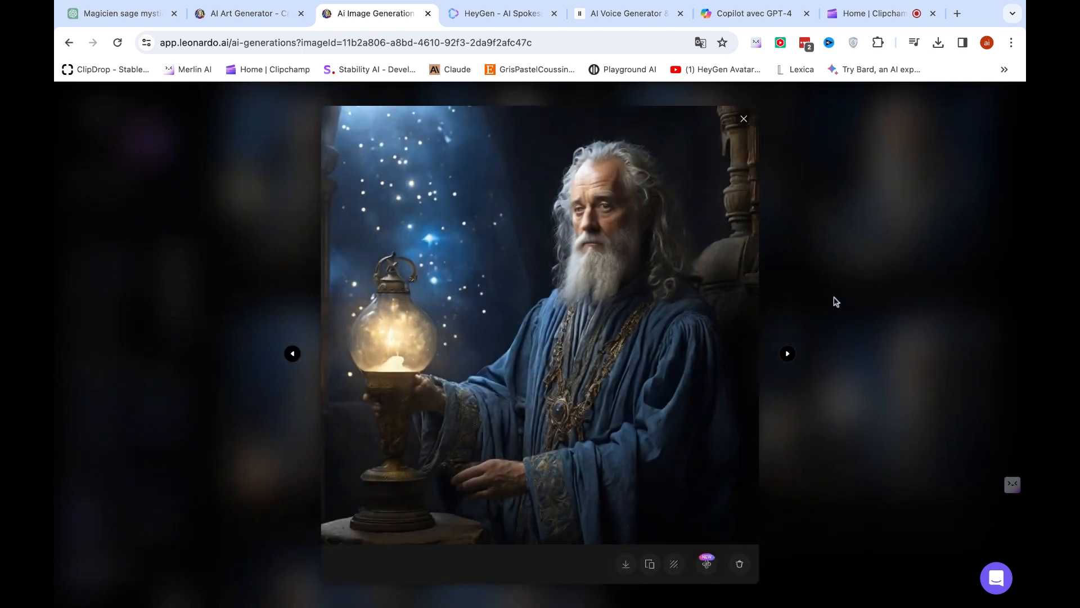
{"action": "left_click", "coordinate": [743, 119]}
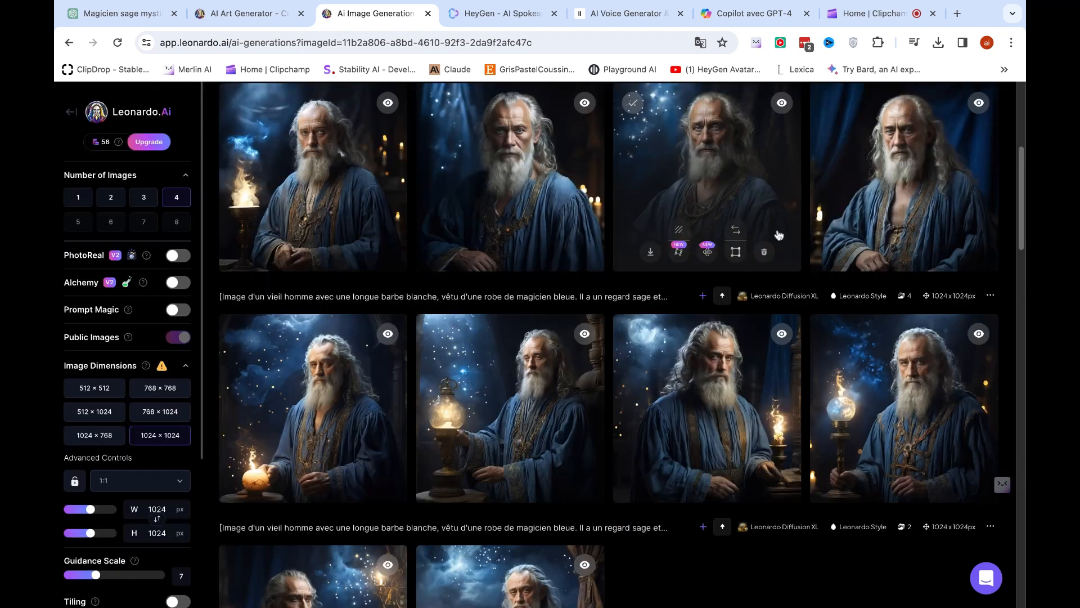
Step: Recheck the previous batch's fourth portrait, with the glowing globe, up close and download it
{"action": "left_click", "coordinate": [929, 386]}
{"action": "left_click", "coordinate": [661, 341]}
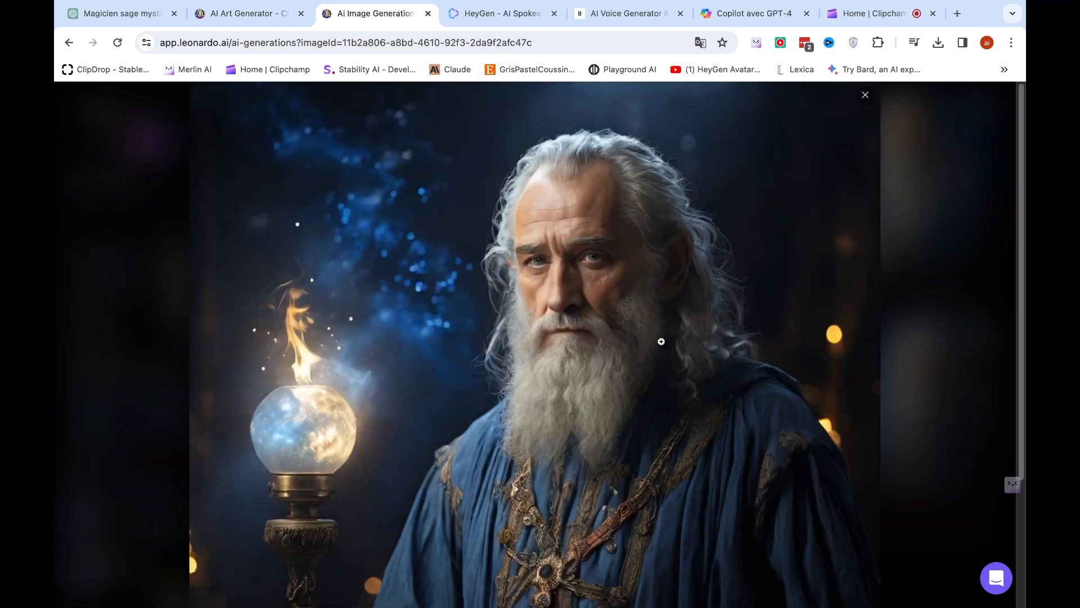
{"action": "left_click", "coordinate": [890, 282]}
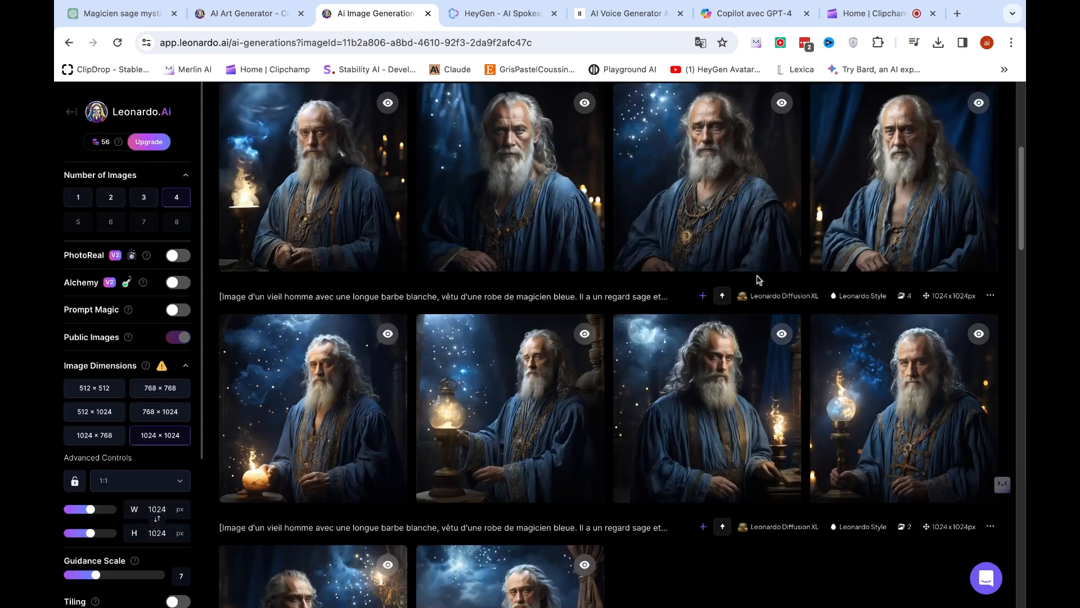
{"action": "left_click", "coordinate": [903, 371]}
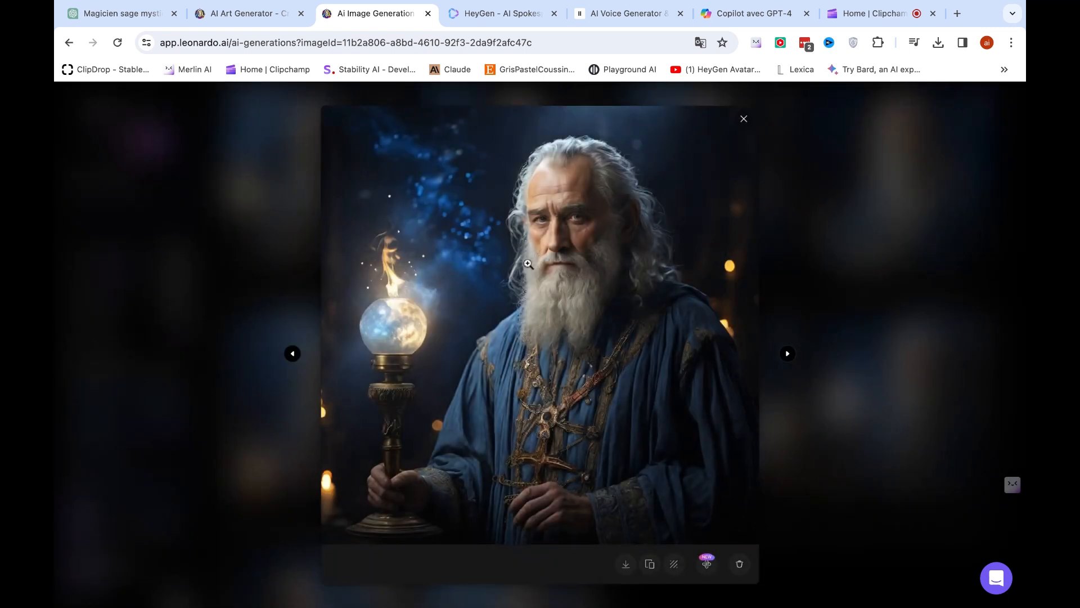
{"action": "left_click", "coordinate": [626, 564]}
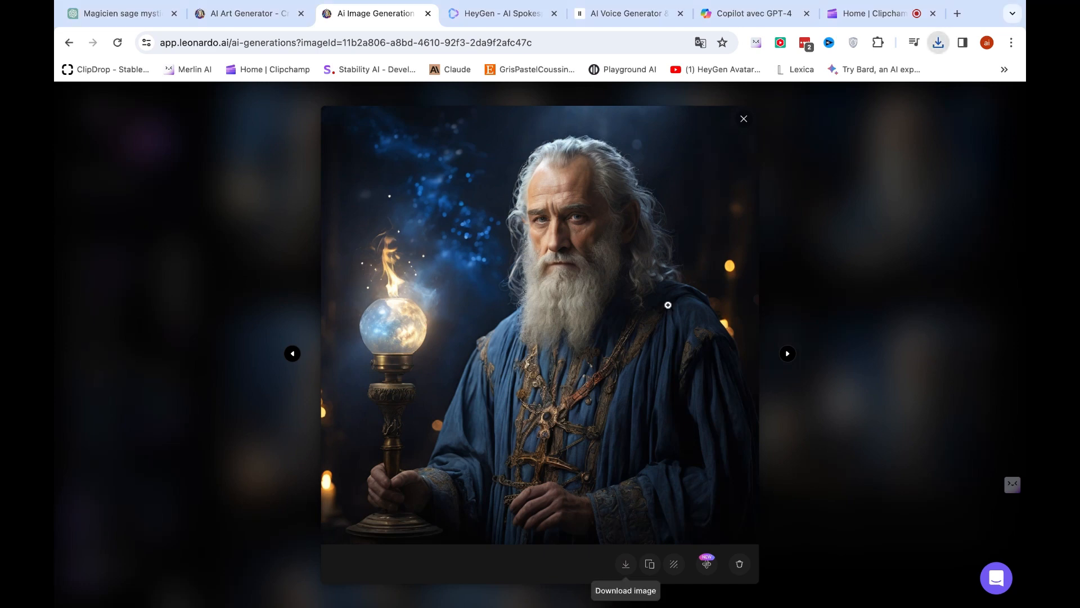
{"action": "left_click", "coordinate": [673, 209]}
{"action": "left_click", "coordinate": [354, 114]}
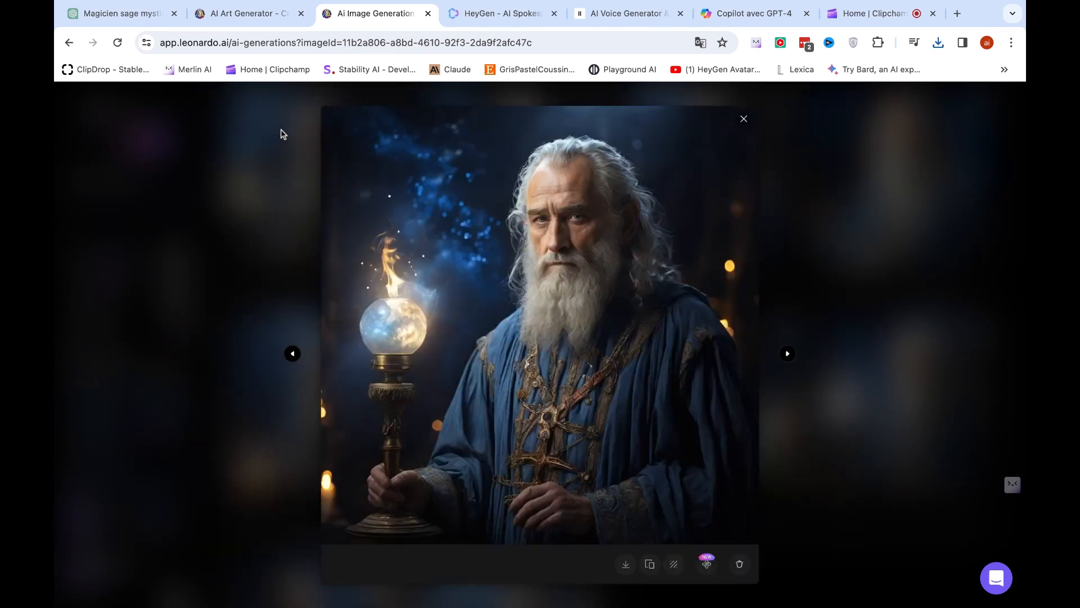
Step: Switch to HeyGen and load its site from the address shortened to heygen.com
{"action": "left_click", "coordinate": [495, 13]}
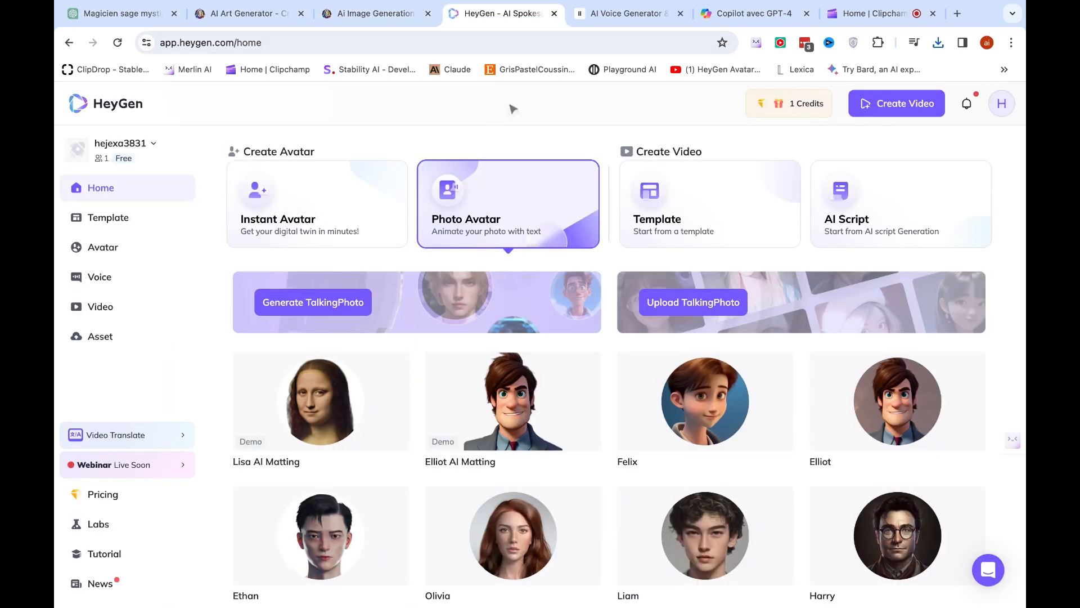
{"action": "left_click", "coordinate": [225, 43]}
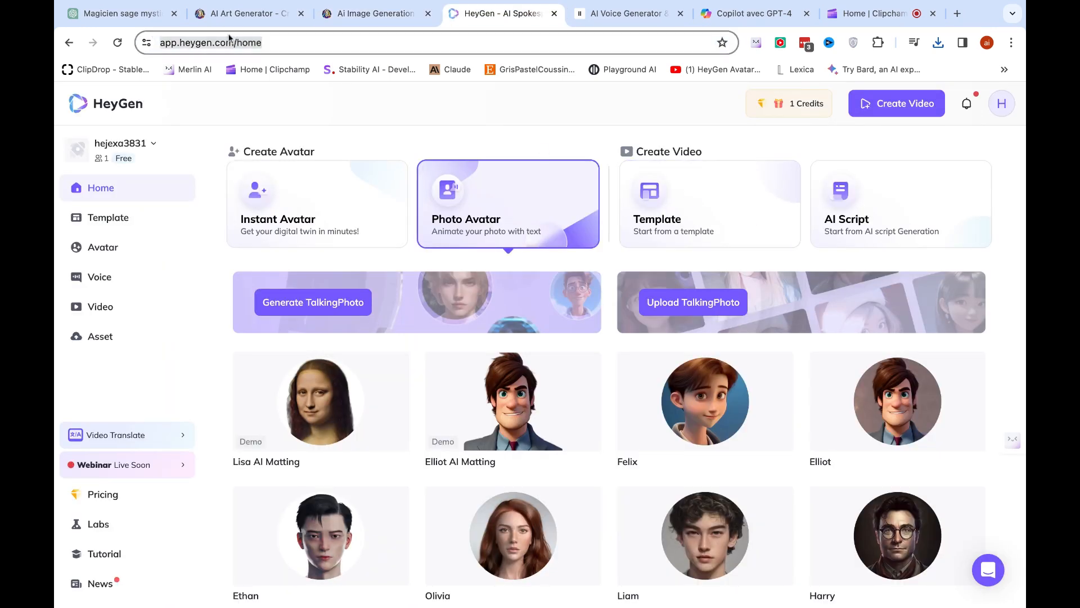
{"action": "left_click", "coordinate": [219, 47]}
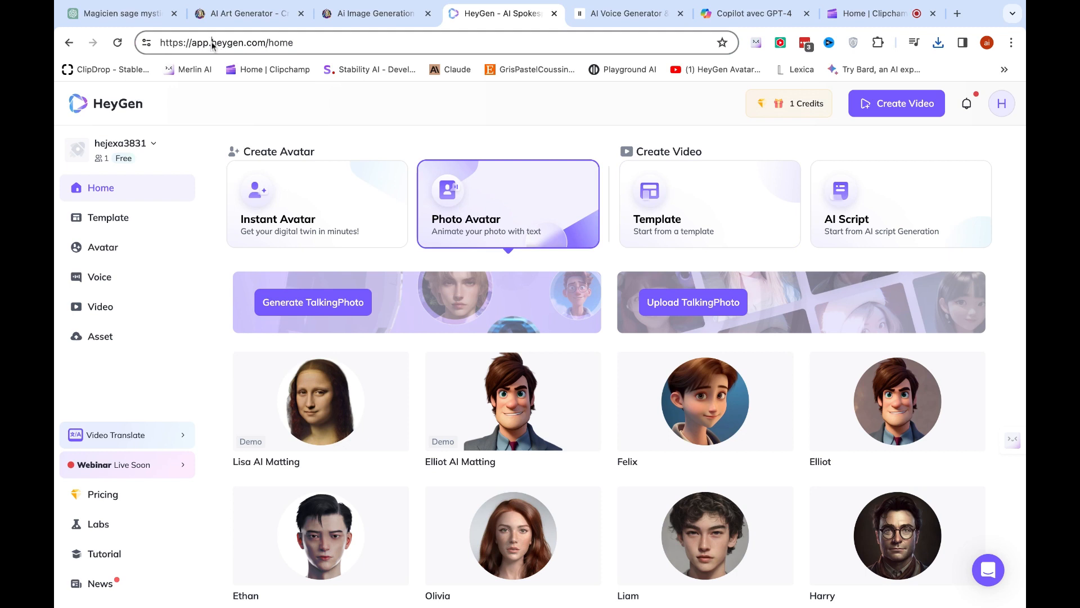
{"action": "key", "text": "BackSpace"}
{"action": "key", "text": "BackSpace"}
{"action": "key", "text": "BackSpace"}
{"action": "key", "text": "BackSpace"}
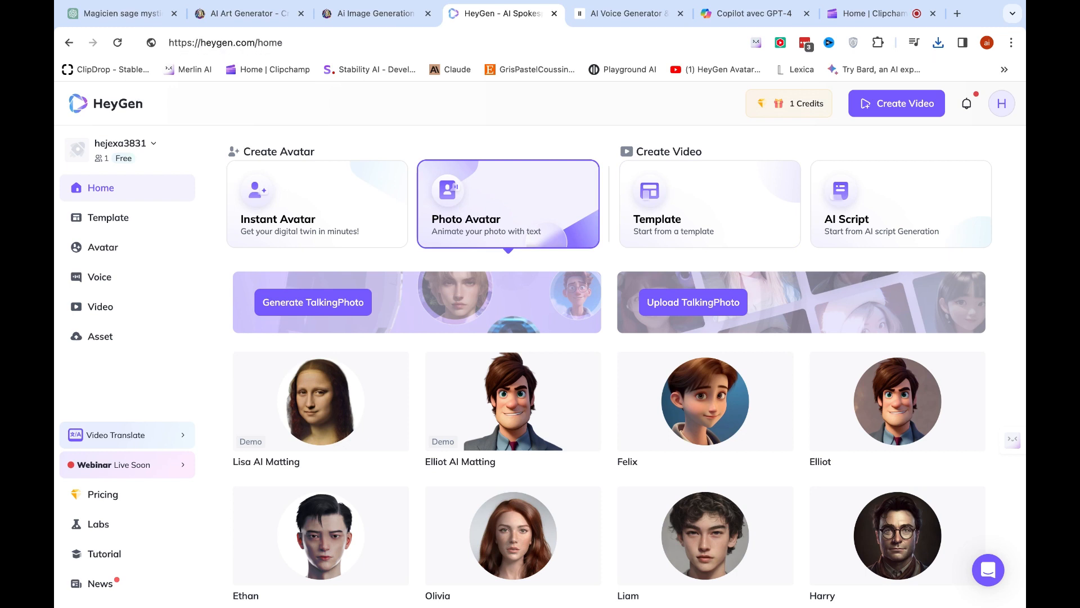
{"action": "left_click_drag", "start_coordinate": [257, 43], "coordinate": [360, 43]}
{"action": "key", "text": "BackSpace"}
{"action": "key", "text": "BackSpace"}
{"action": "key", "text": "Return"}
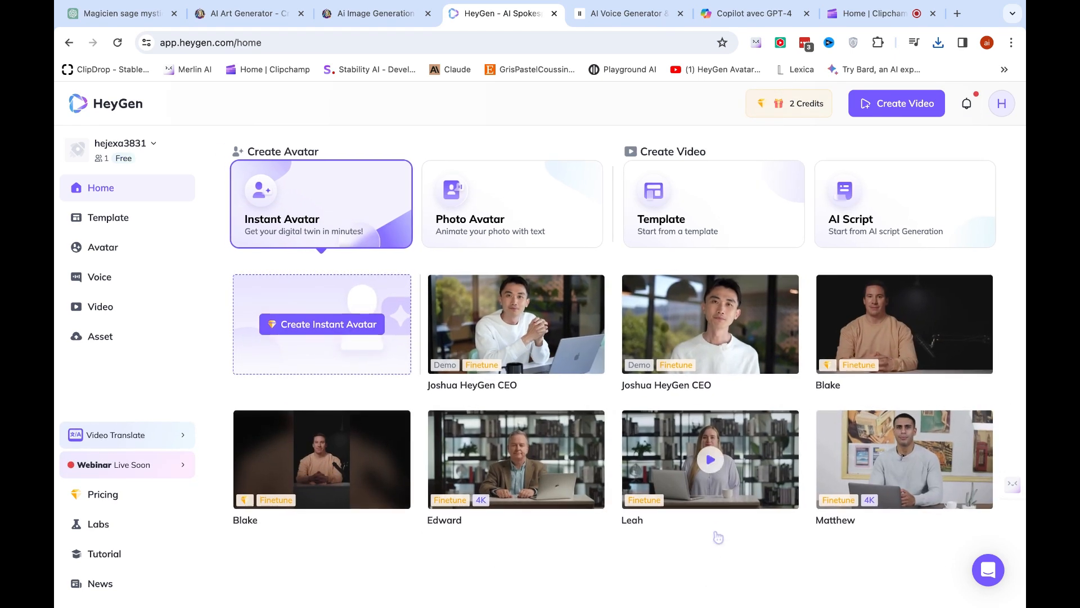
Step: Reload the HeyGen home page and create a new video in portrait format
{"action": "left_click", "coordinate": [117, 43]}
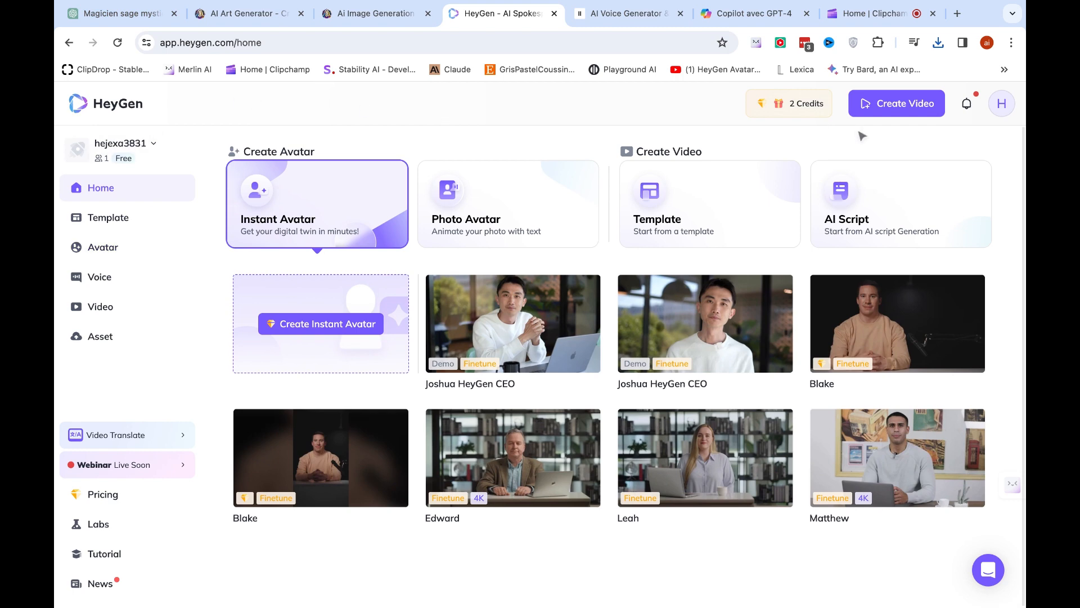
{"action": "left_click", "coordinate": [899, 109]}
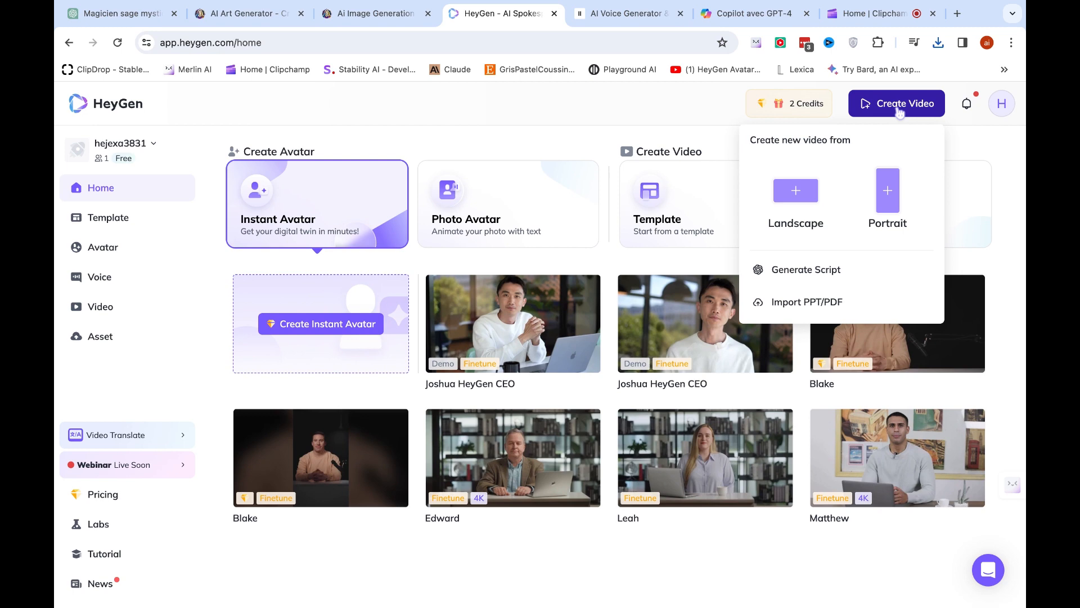
{"action": "left_click", "coordinate": [883, 191]}
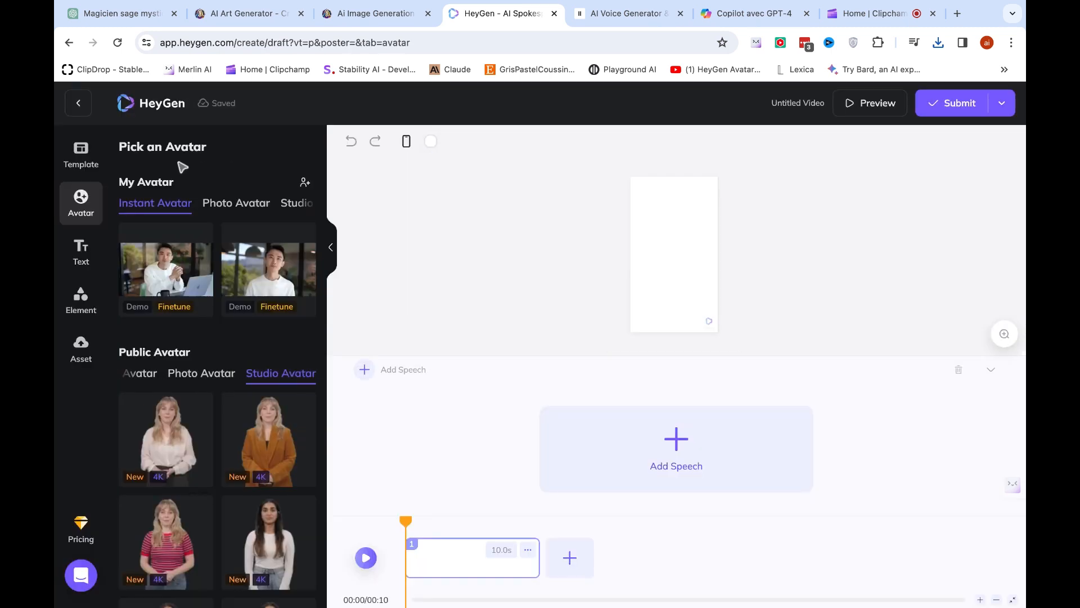
Step: Add the public studio avatar of the dark-haired woman in a long-sleeved white top and play its default script
{"action": "scroll", "coordinate": [209, 400], "scroll_direction": "down", "scroll_amount": 4}
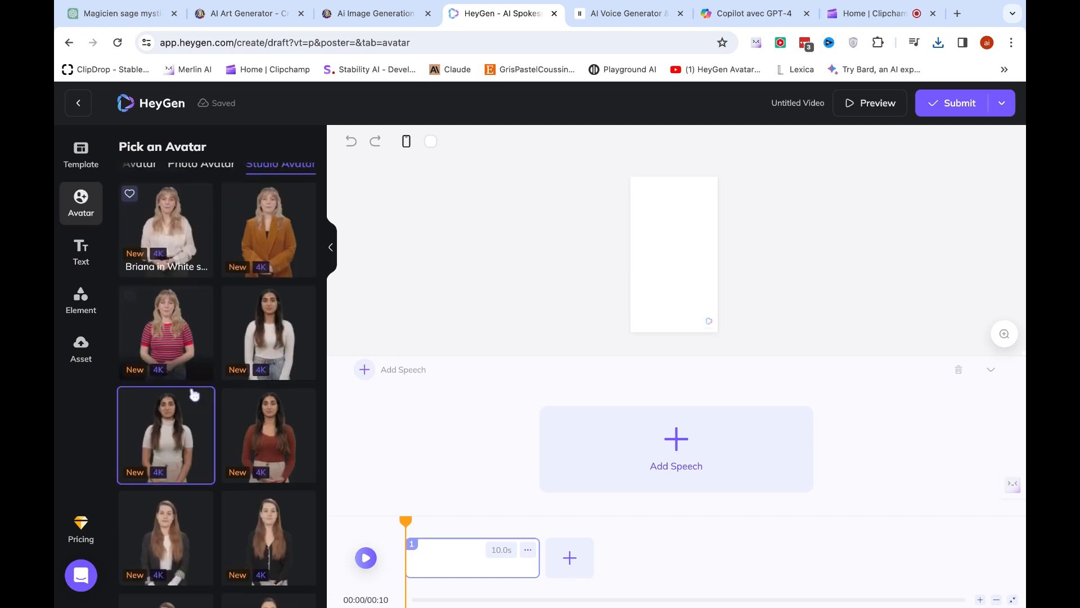
{"action": "scroll", "coordinate": [194, 394], "scroll_direction": "down", "scroll_amount": 2}
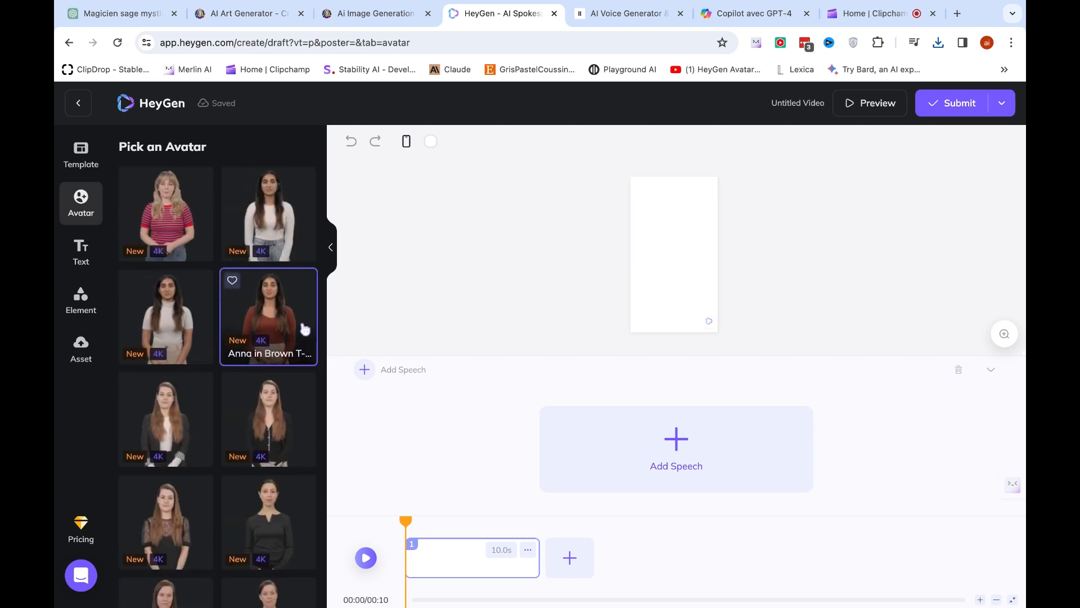
{"action": "left_click", "coordinate": [270, 220]}
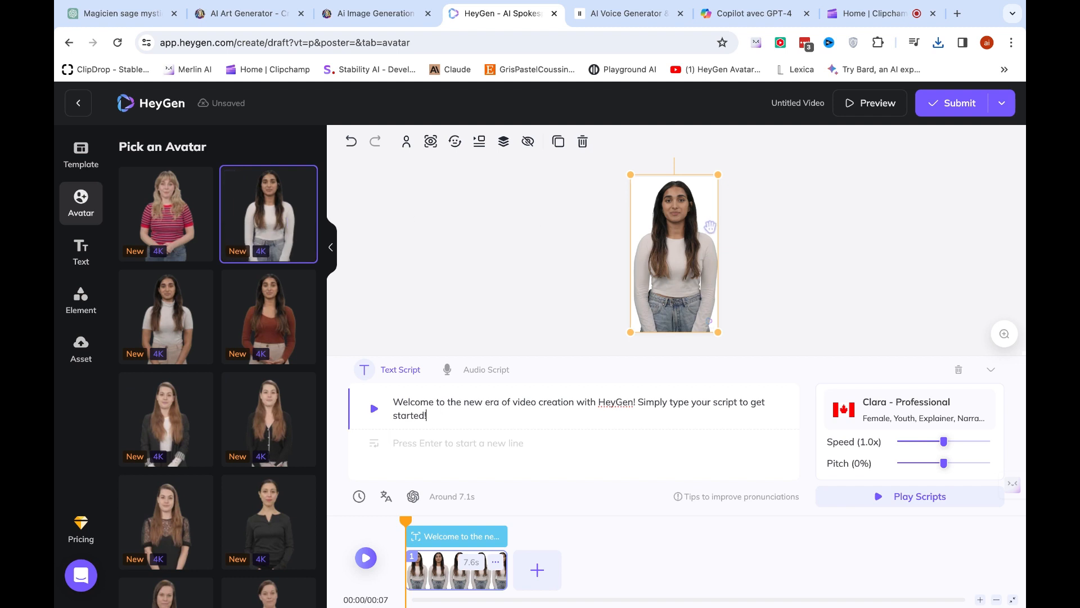
{"action": "left_click", "coordinate": [376, 409]}
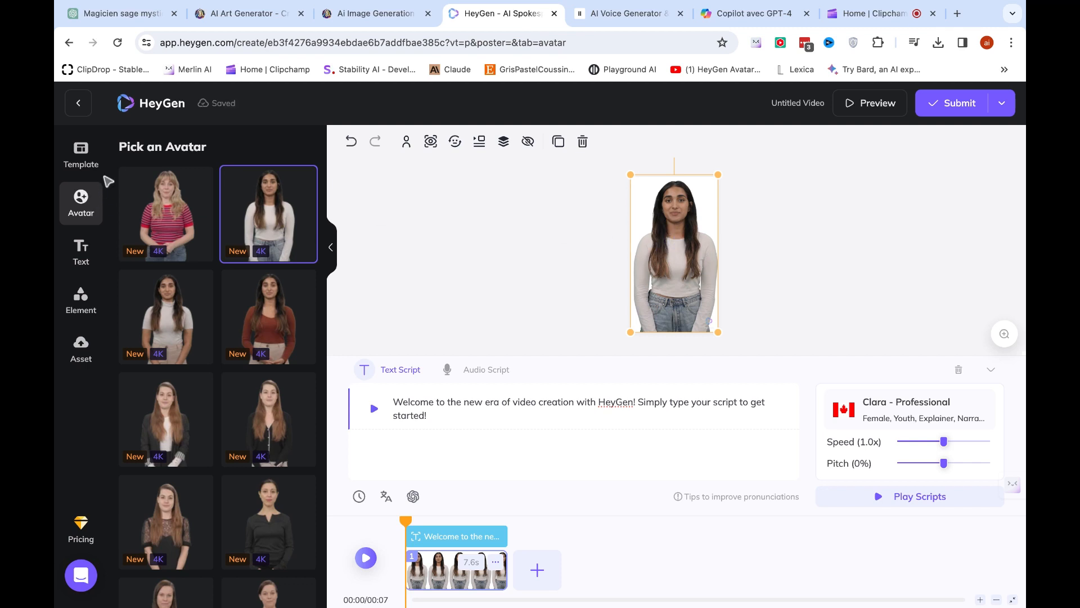
Step: Upload the bearded magician portrait as a photo avatar and place it in the video instead of the studio avatar
{"action": "left_click", "coordinate": [77, 211]}
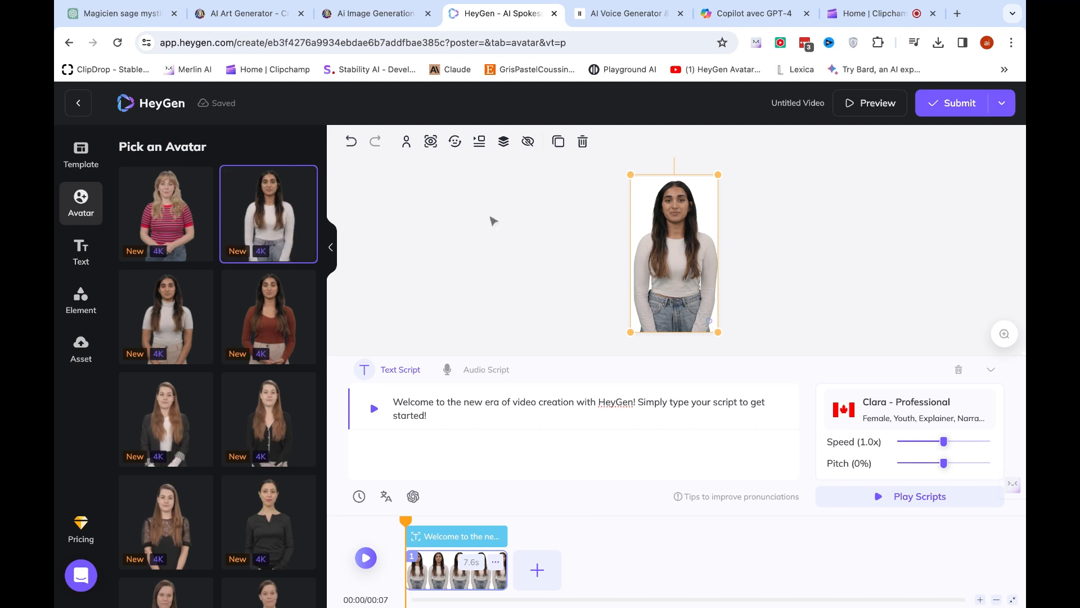
{"action": "left_click", "coordinate": [82, 154]}
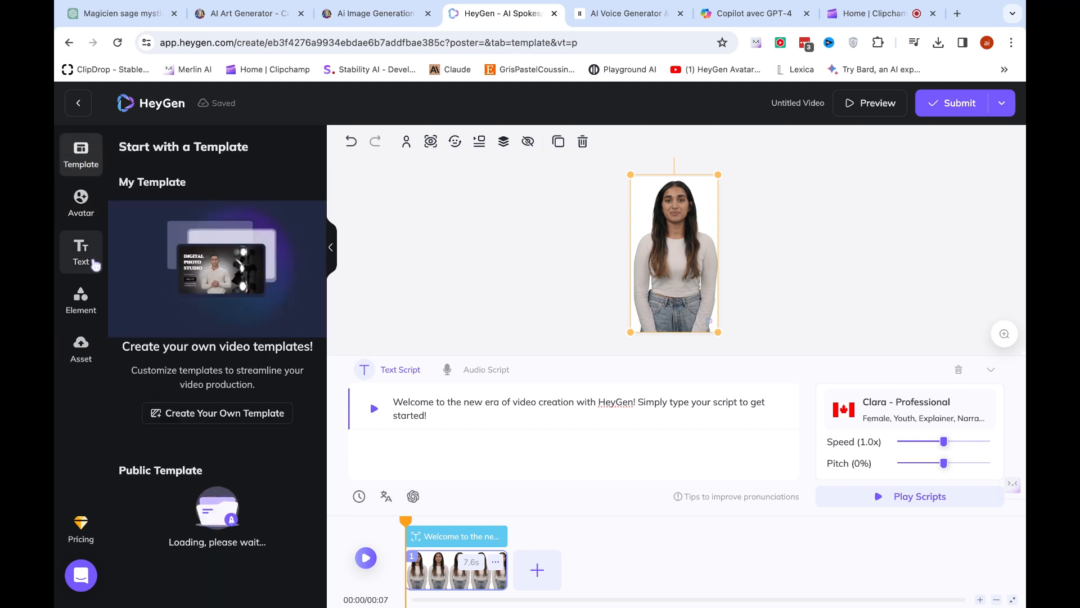
{"action": "left_click", "coordinate": [81, 206]}
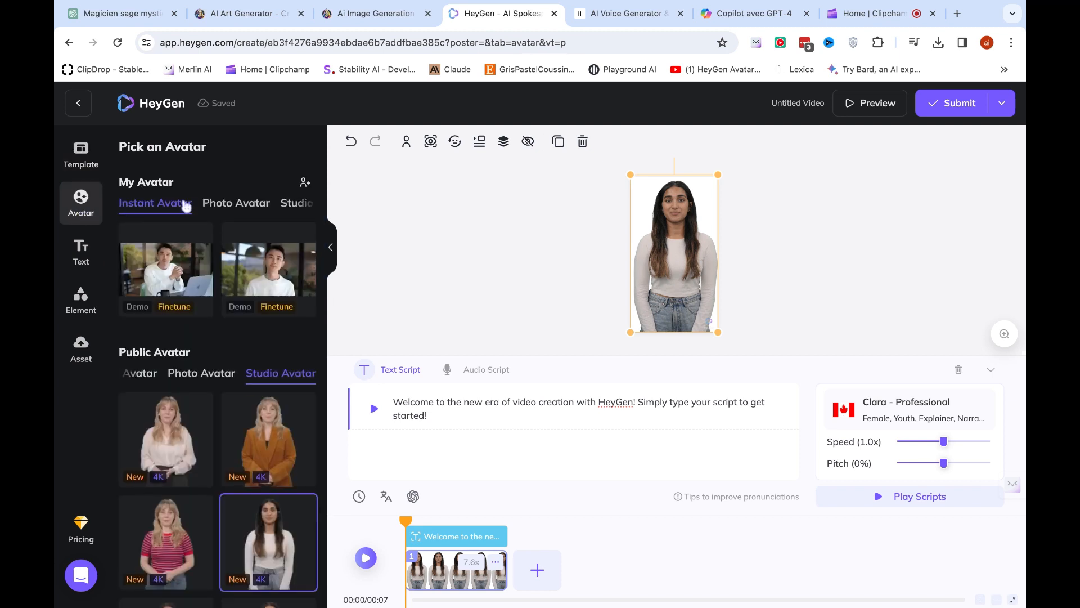
{"action": "left_click", "coordinate": [242, 205]}
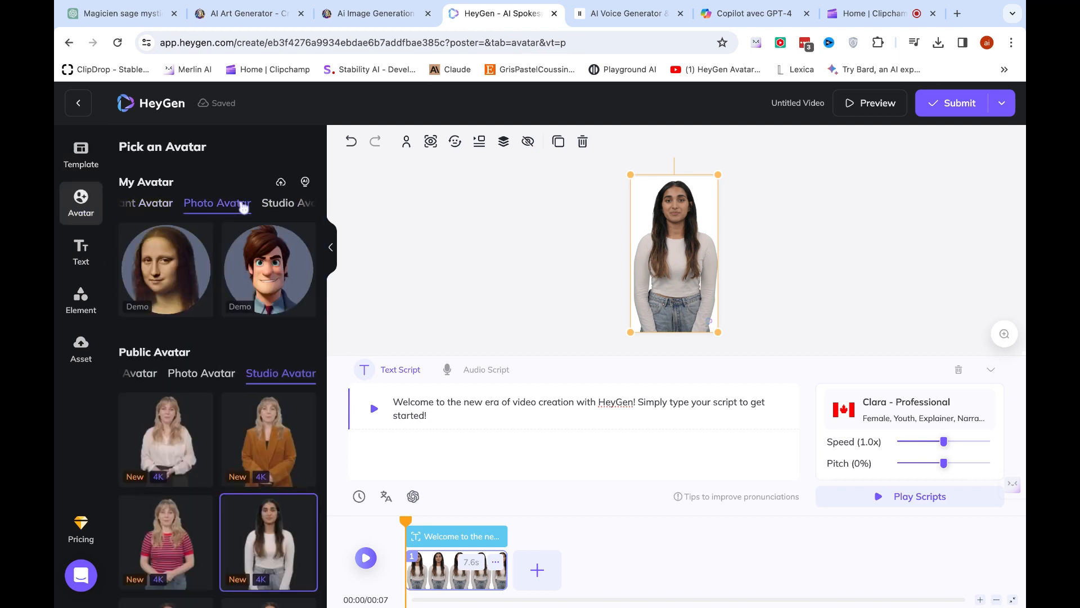
{"action": "left_click", "coordinate": [281, 183]}
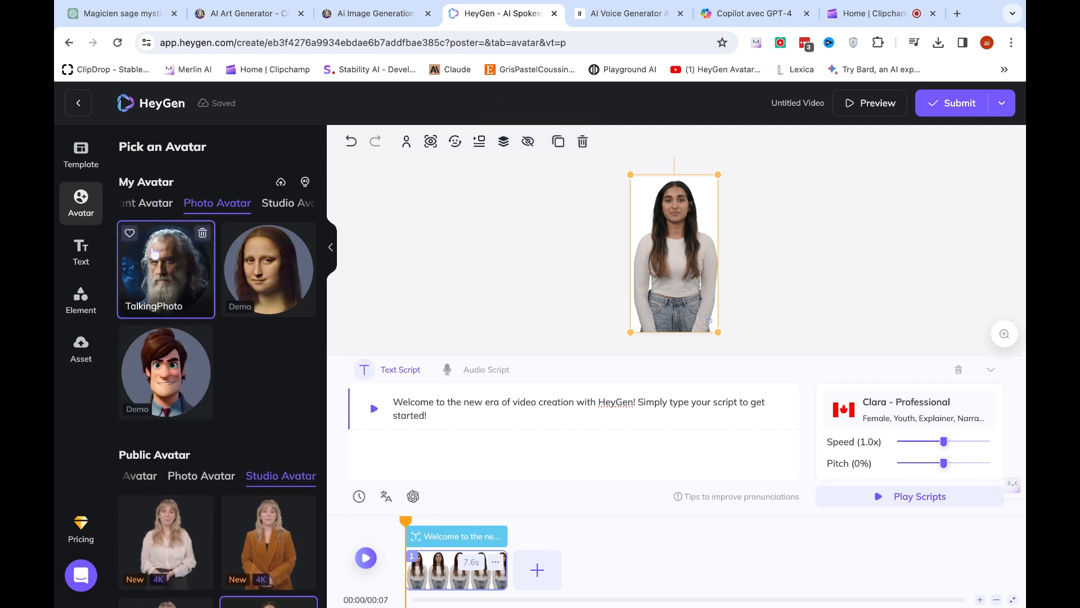
{"action": "left_click", "coordinate": [154, 253]}
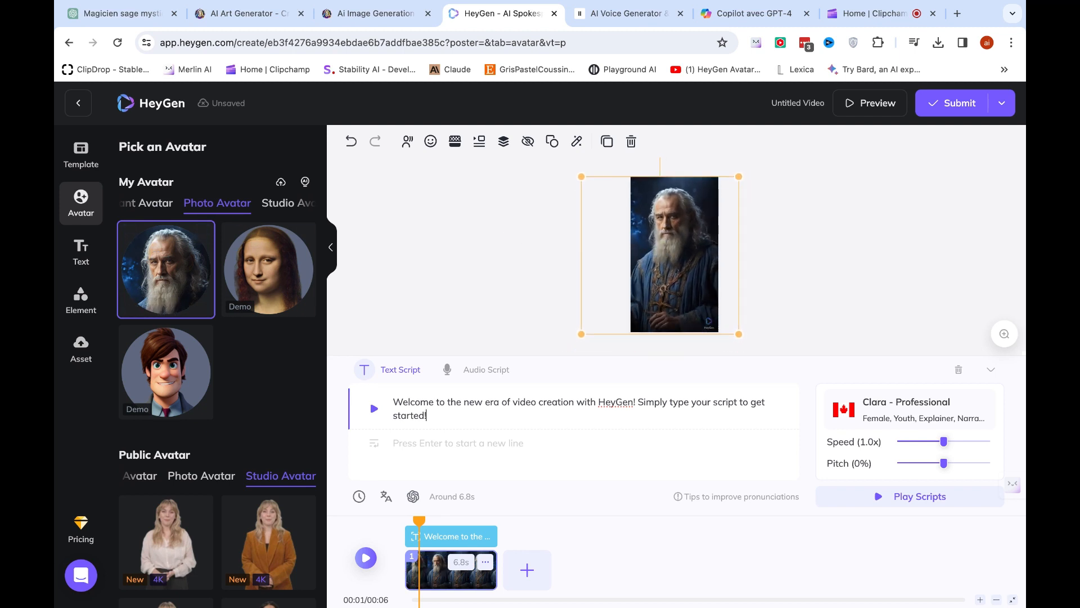
{"action": "left_click", "coordinate": [446, 262]}
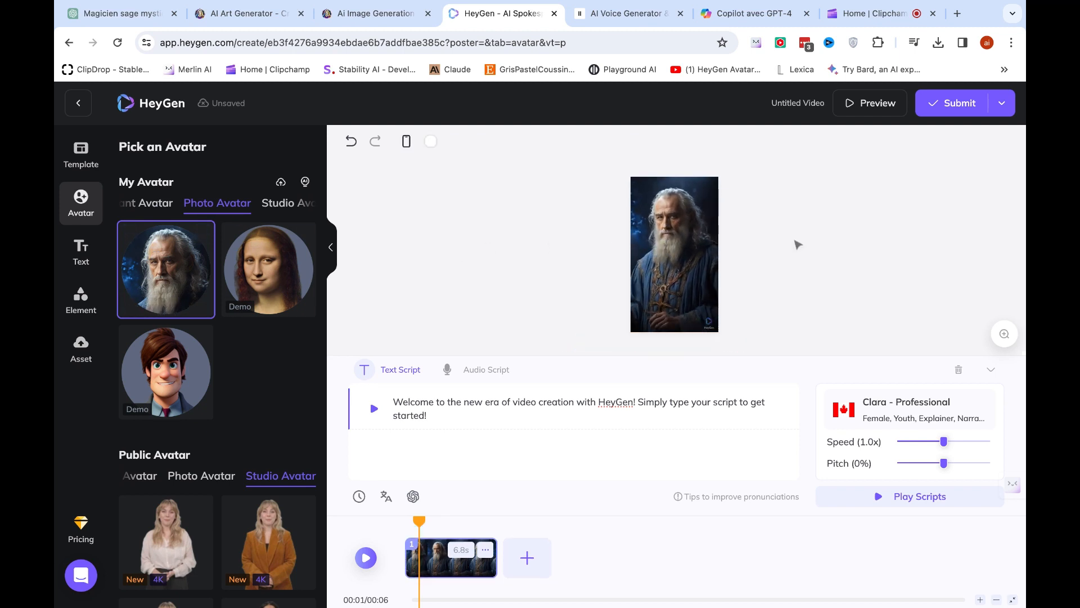
Step: Select the default script text, open the AI voice selection and filter the public voices to French
{"action": "left_click", "coordinate": [456, 414]}
{"action": "key", "text": "ctrl+a"}
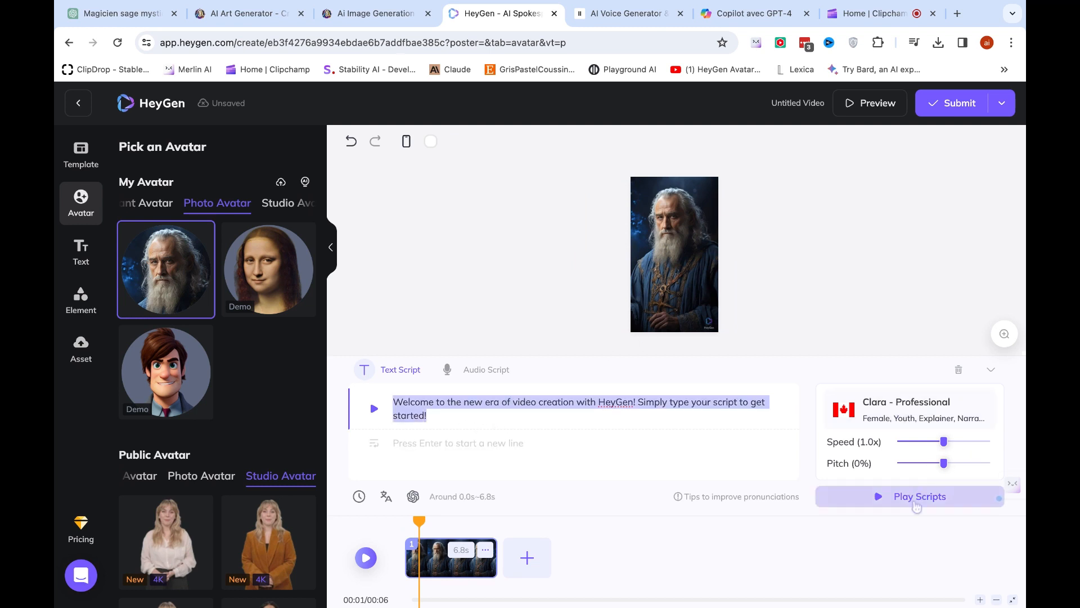
{"action": "left_click", "coordinate": [968, 419]}
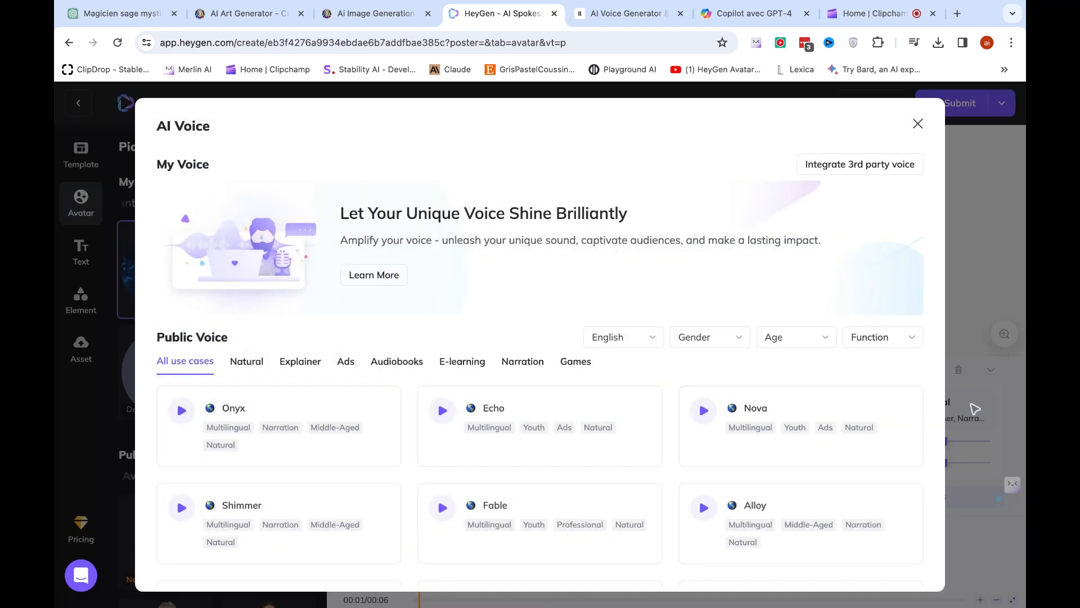
{"action": "left_click", "coordinate": [653, 337]}
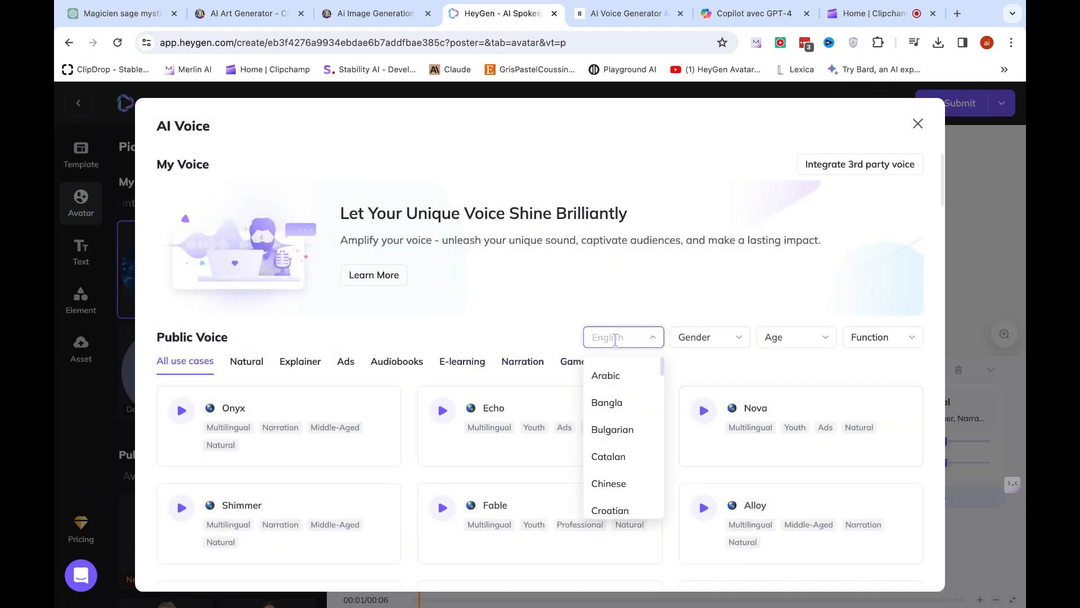
{"action": "type", "text": "french"}
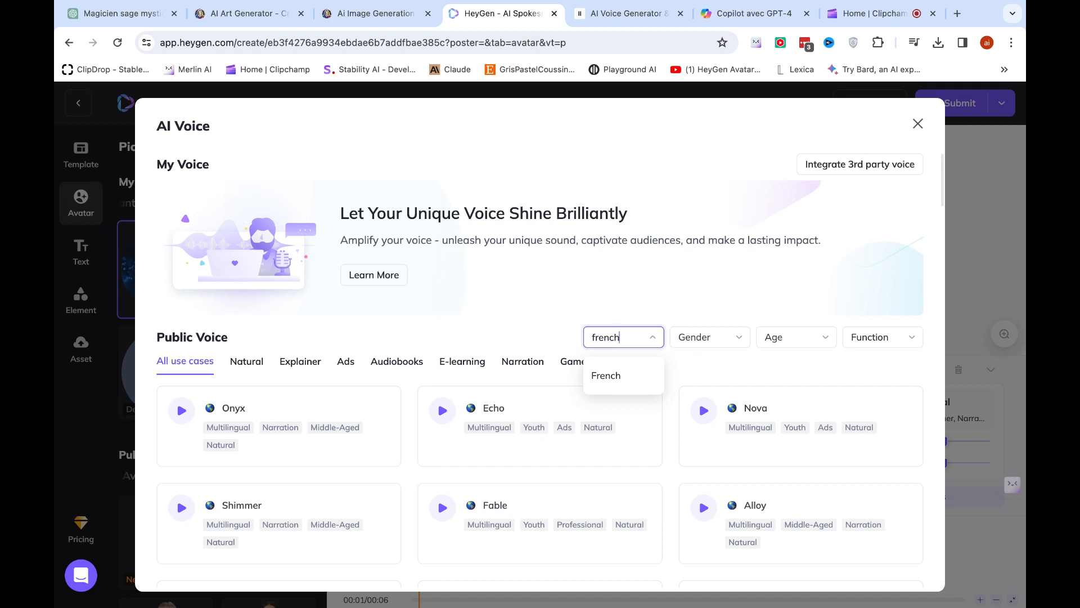
{"action": "left_click", "coordinate": [627, 376]}
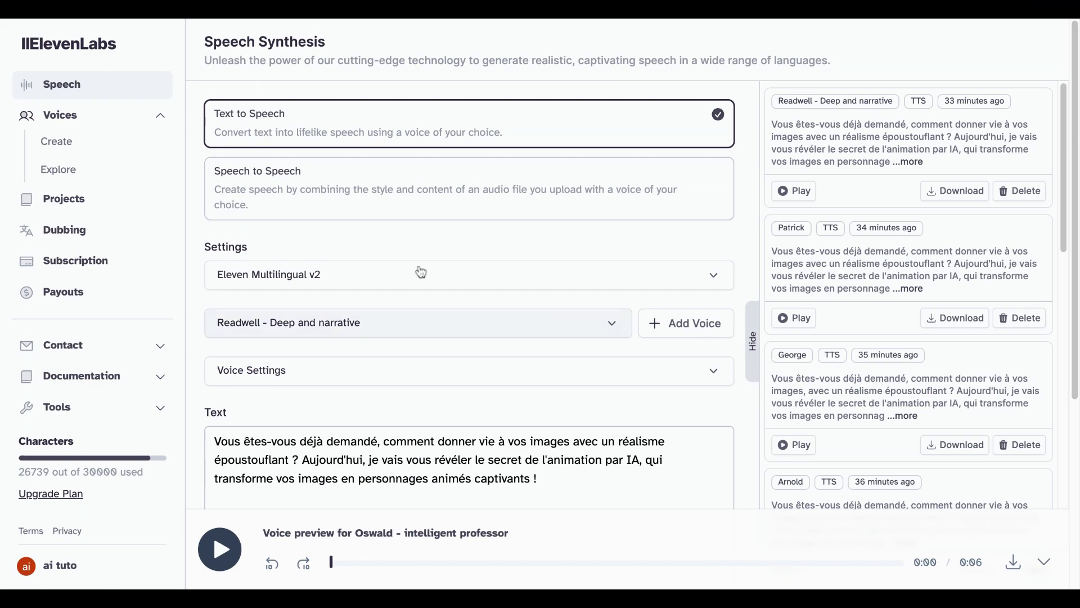
Step: Switch to ElevenLabs, open the community Voice Library and show its advanced filters
{"action": "left_click", "coordinate": [81, 172]}
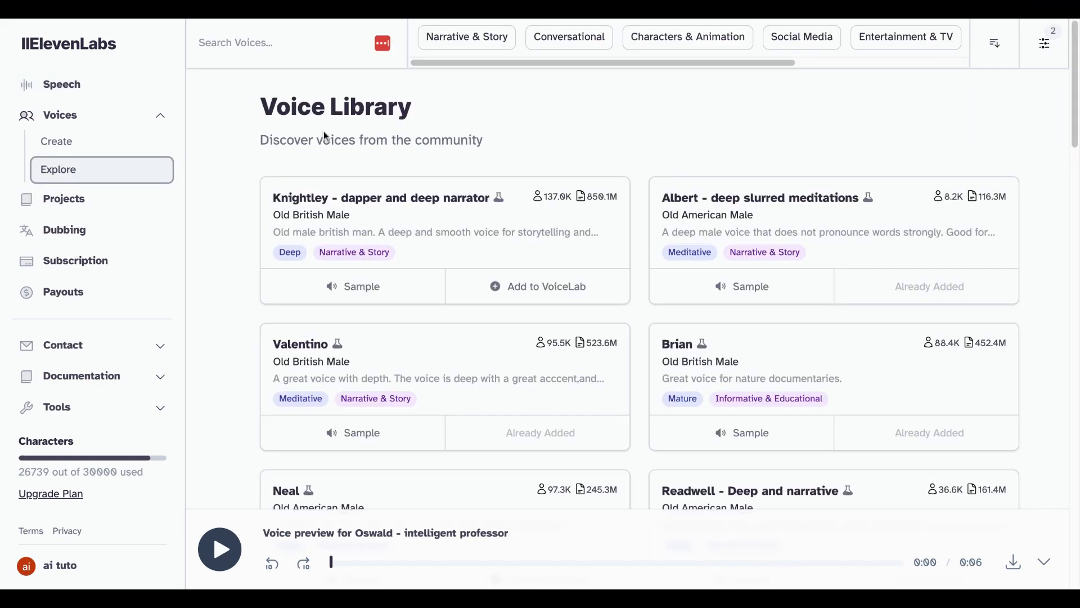
{"action": "triple_click", "coordinate": [260, 114]}
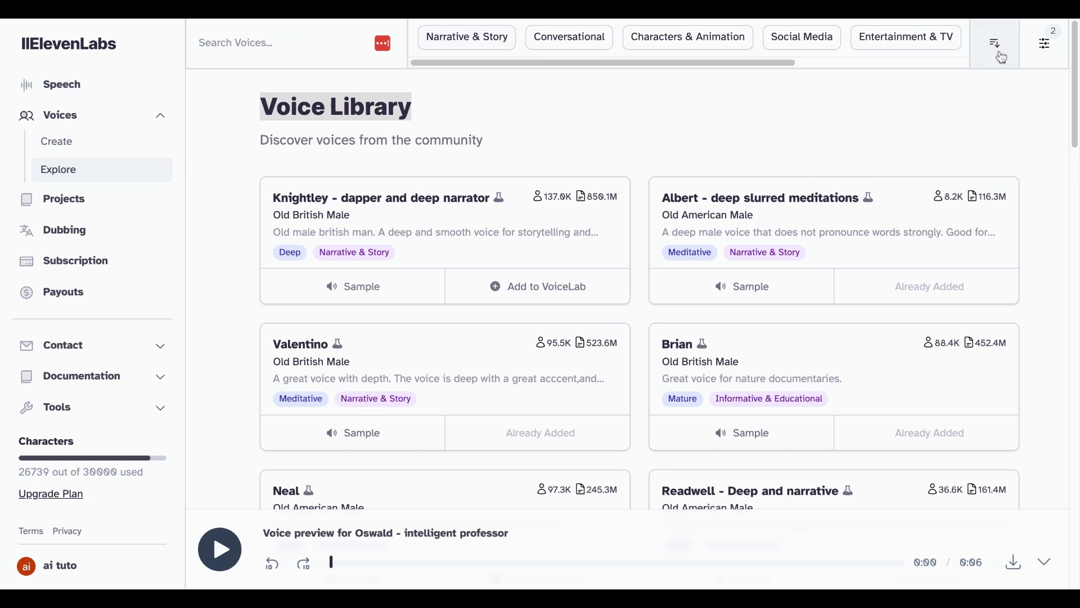
{"action": "left_click", "coordinate": [1045, 45]}
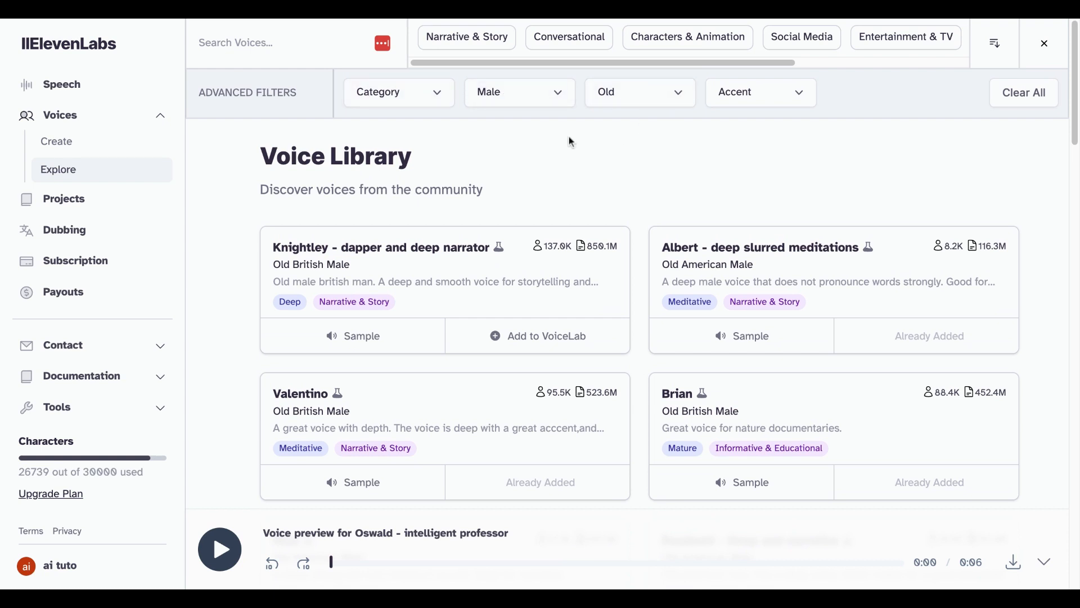
Step: Listen to the samples of the old male voices Knightley, Albert, George - royal and elegant, and Readwell - Deep and narrative
{"action": "left_click", "coordinate": [335, 340]}
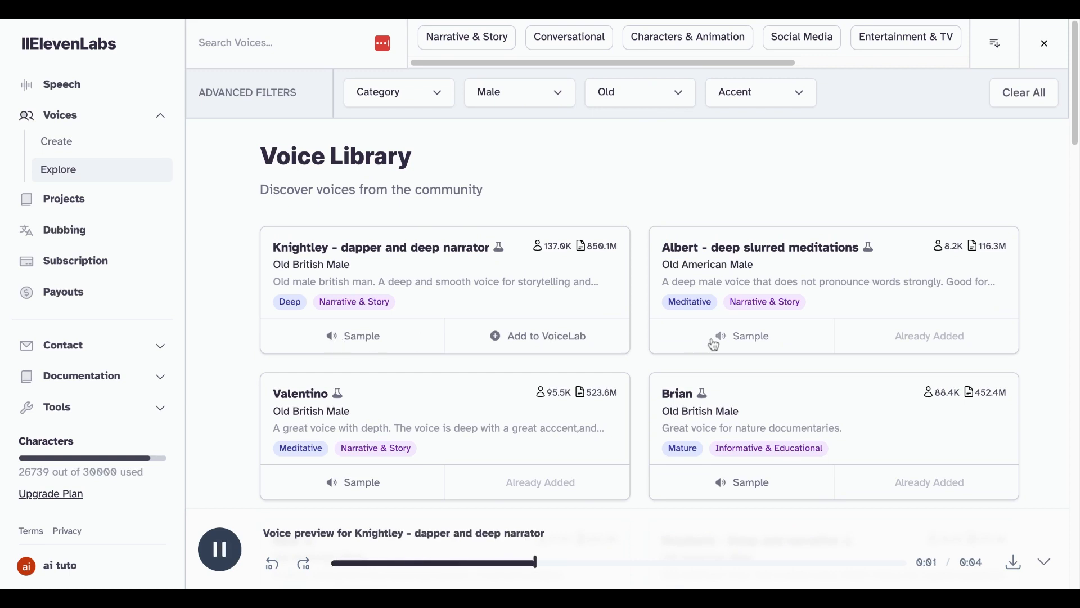
{"action": "left_click", "coordinate": [726, 343]}
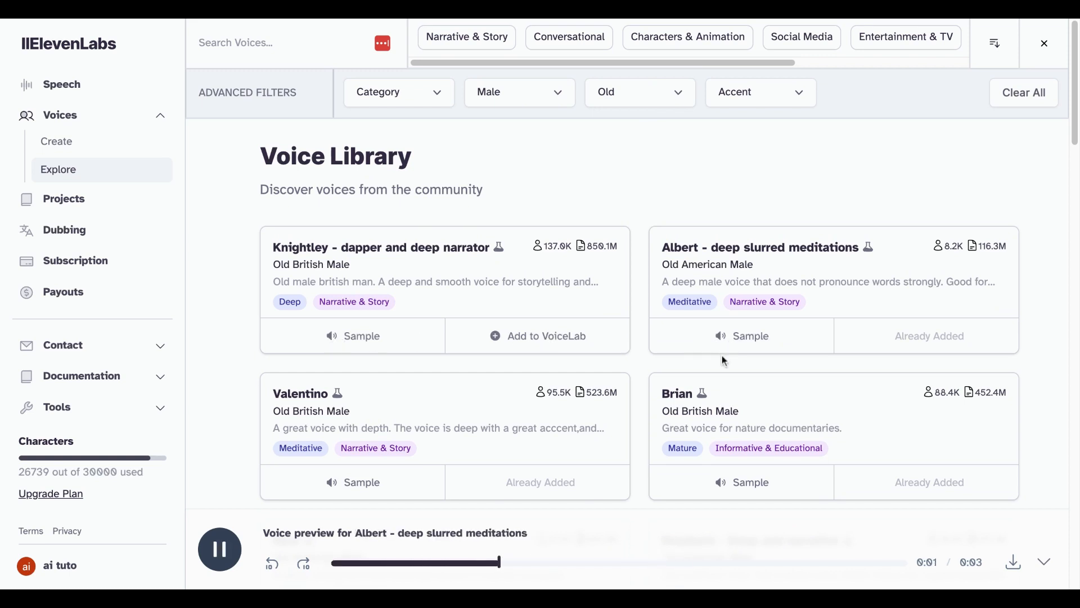
{"action": "scroll", "coordinate": [721, 356], "scroll_direction": "down", "scroll_amount": 6}
{"action": "left_click", "coordinate": [717, 410]}
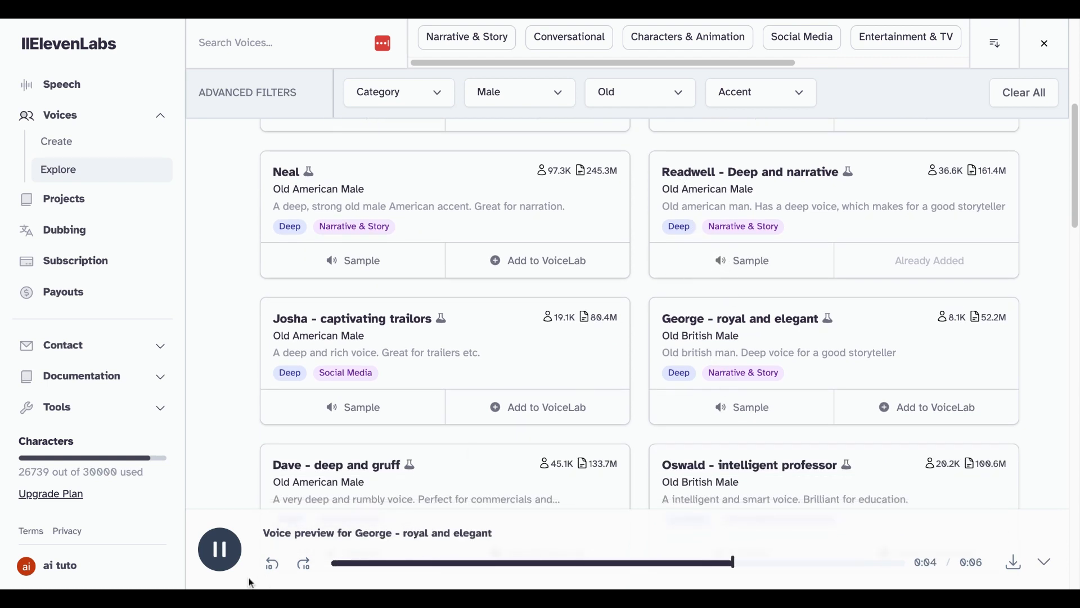
{"action": "left_click", "coordinate": [723, 262]}
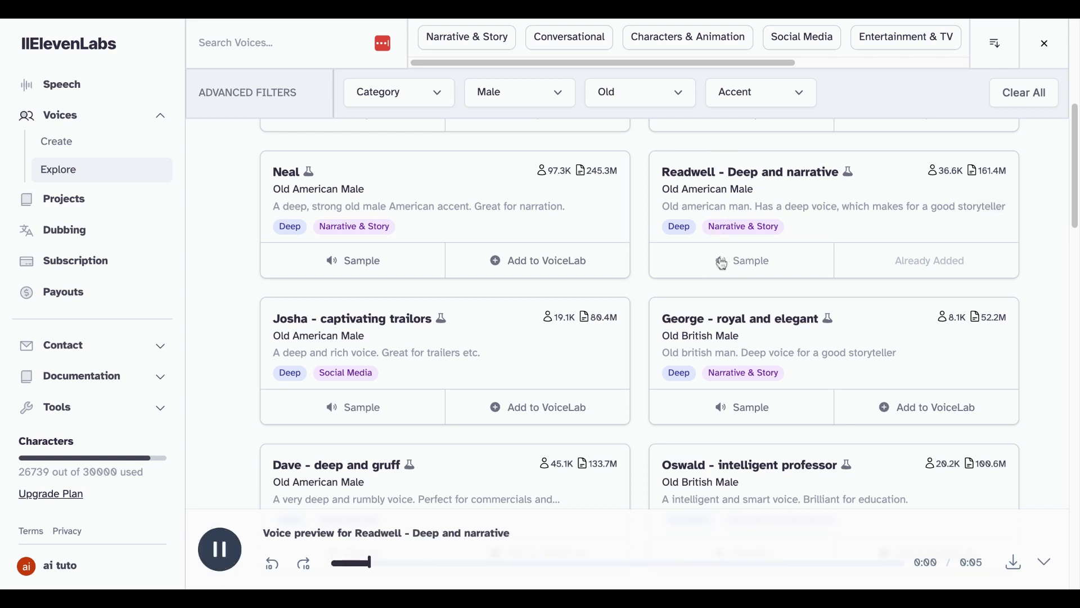
{"action": "left_click", "coordinate": [227, 550]}
{"action": "mouse_move", "coordinate": [575, 319]}
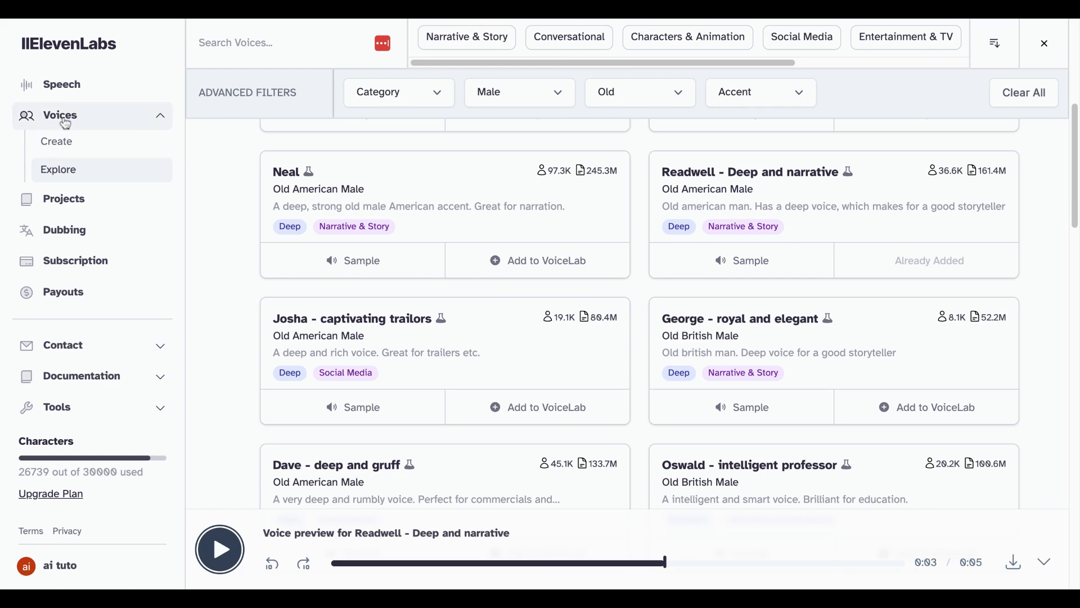
Step: Return to Speech Synthesis and generate the French text with the Readwell - Deep and narrative voice using Eleven Multilingual v2
{"action": "left_click", "coordinate": [69, 95]}
{"action": "scroll", "coordinate": [371, 392], "scroll_direction": "down", "scroll_amount": 5}
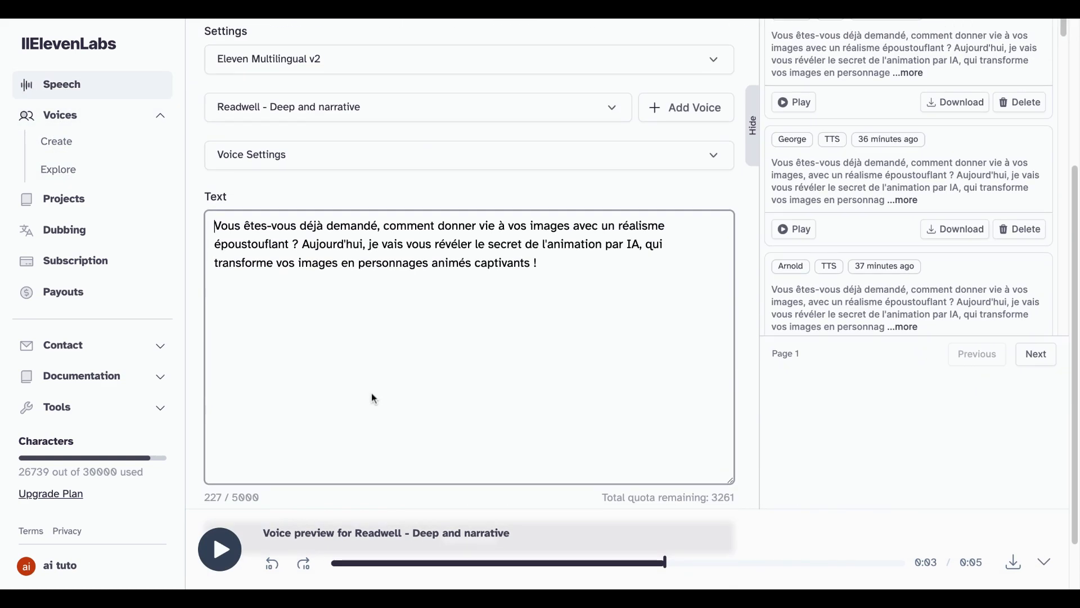
{"action": "left_click", "coordinate": [230, 544]}
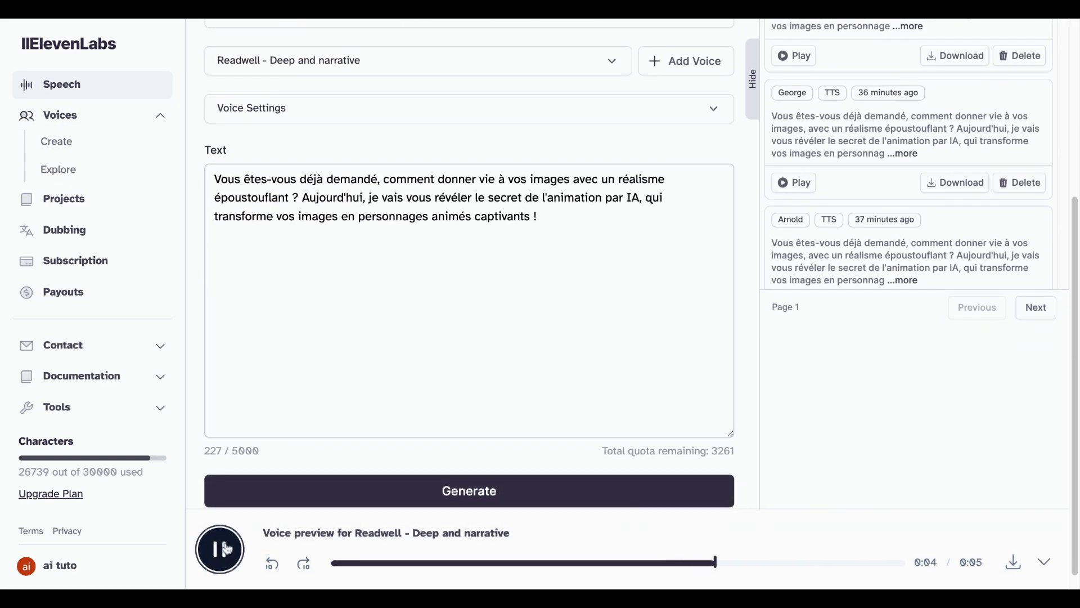
{"action": "left_click", "coordinate": [420, 495]}
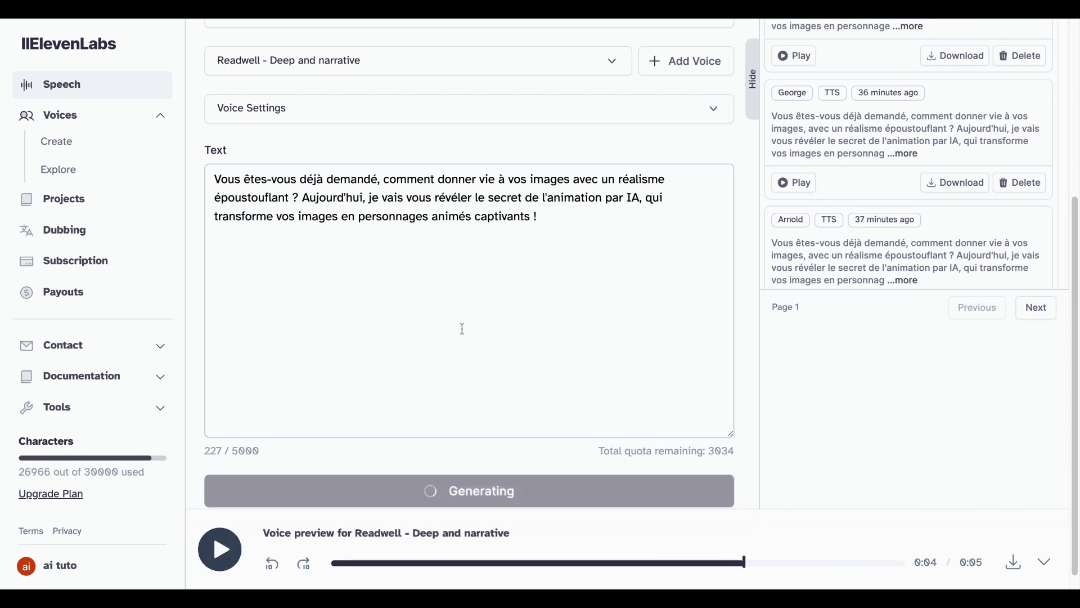
Step: Listen to the opening of the newly generated Readwell - Deep and narrative voice-over, leaving the French script text as it is
{"action": "left_click", "coordinate": [211, 179]}
{"action": "key", "text": "ctrl+a"}
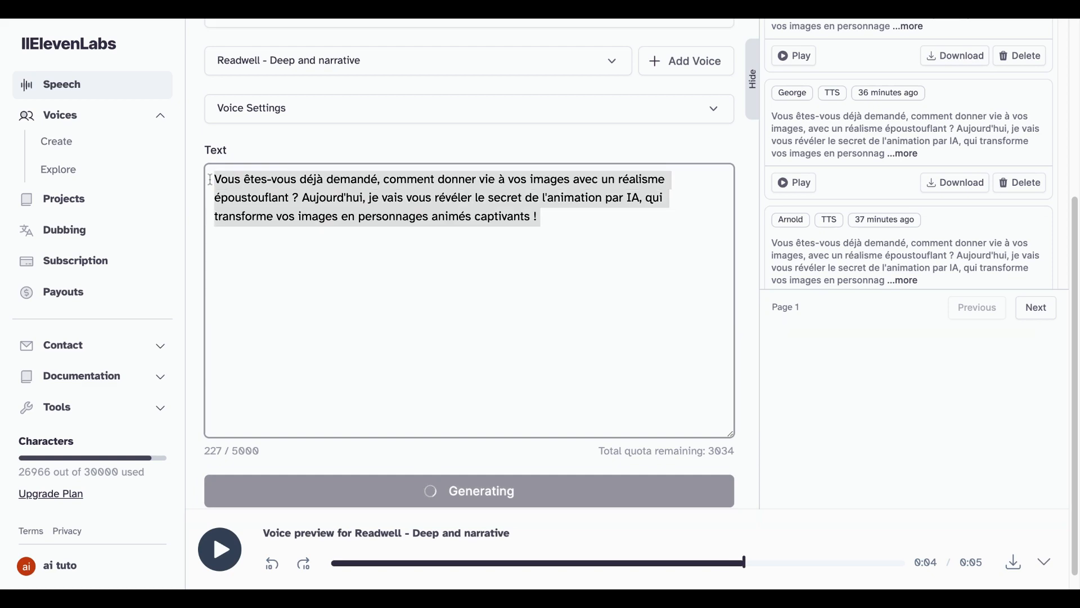
{"action": "left_click", "coordinate": [629, 248]}
{"action": "scroll", "coordinate": [629, 248], "scroll_direction": "up", "scroll_amount": 5}
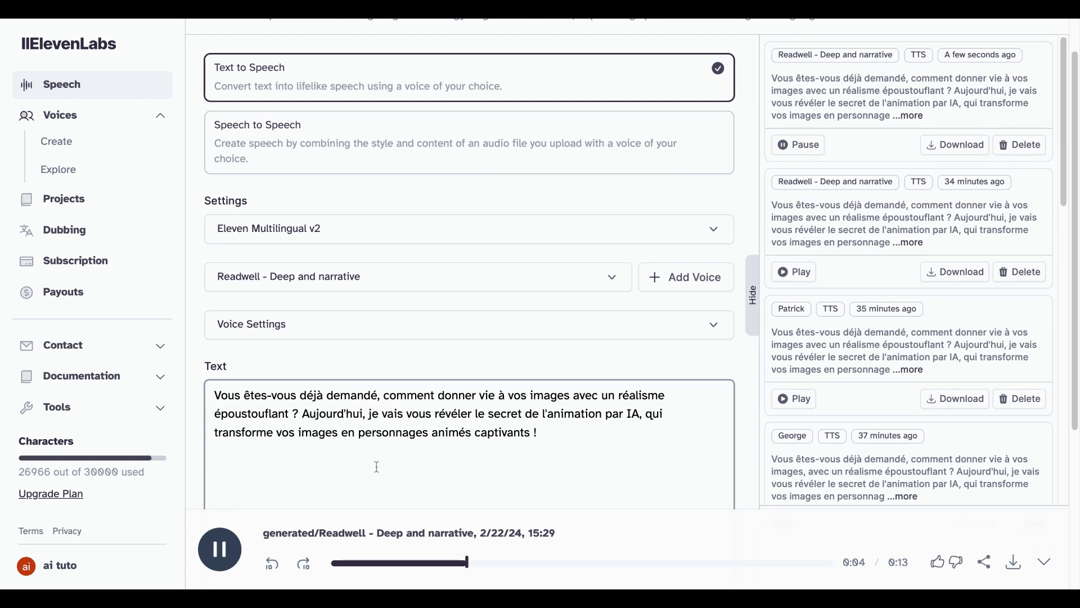
{"action": "left_click", "coordinate": [222, 549]}
{"action": "scroll", "coordinate": [579, 351], "scroll_direction": "up", "scroll_amount": 1}
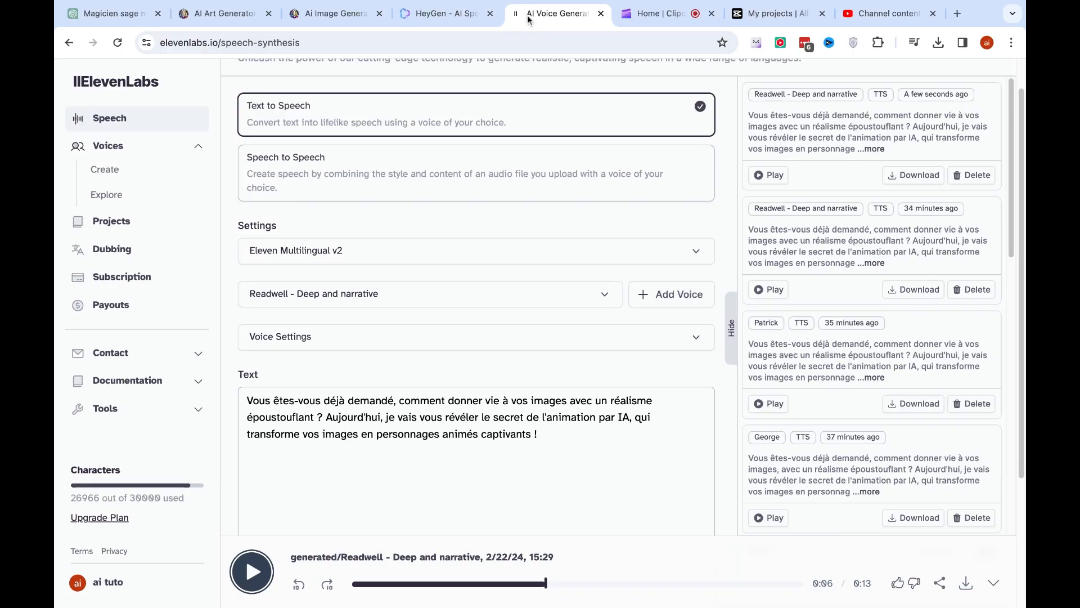
Step: Switch to HeyGen, close the AI voice selection and upload the downloaded Readwell - Deep and narrative MP3 as the audio script
{"action": "left_click", "coordinate": [460, 17]}
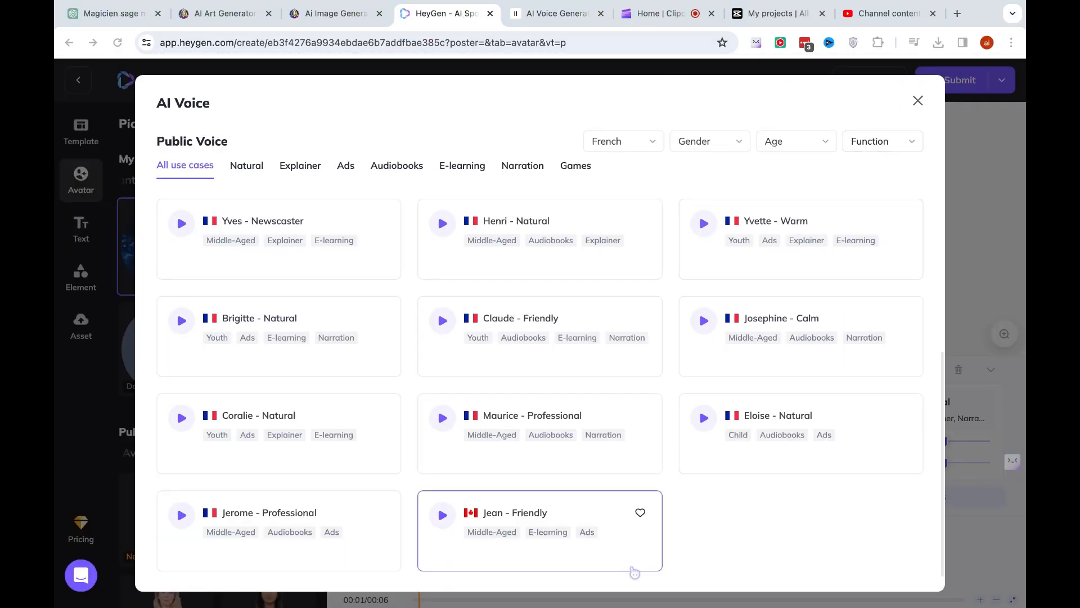
{"action": "left_click", "coordinate": [917, 101]}
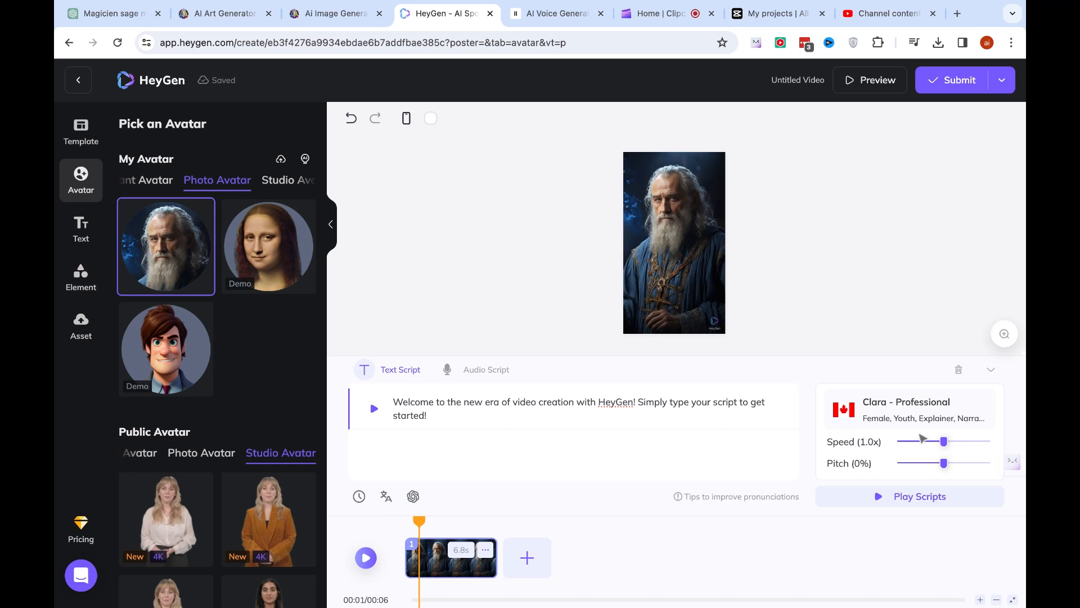
{"action": "left_click", "coordinate": [486, 370]}
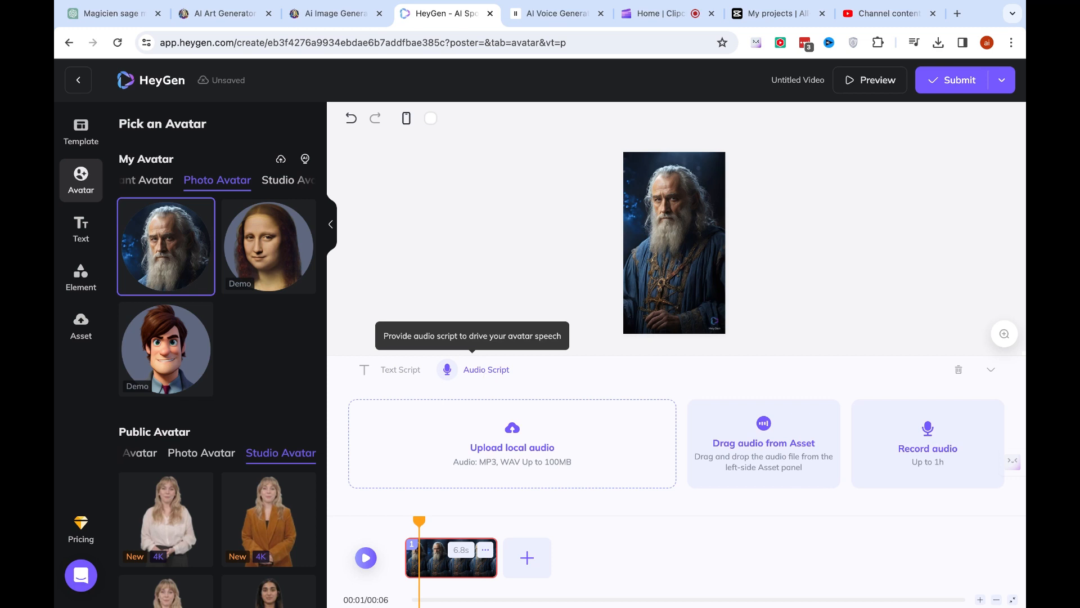
{"action": "left_click", "coordinate": [517, 438]}
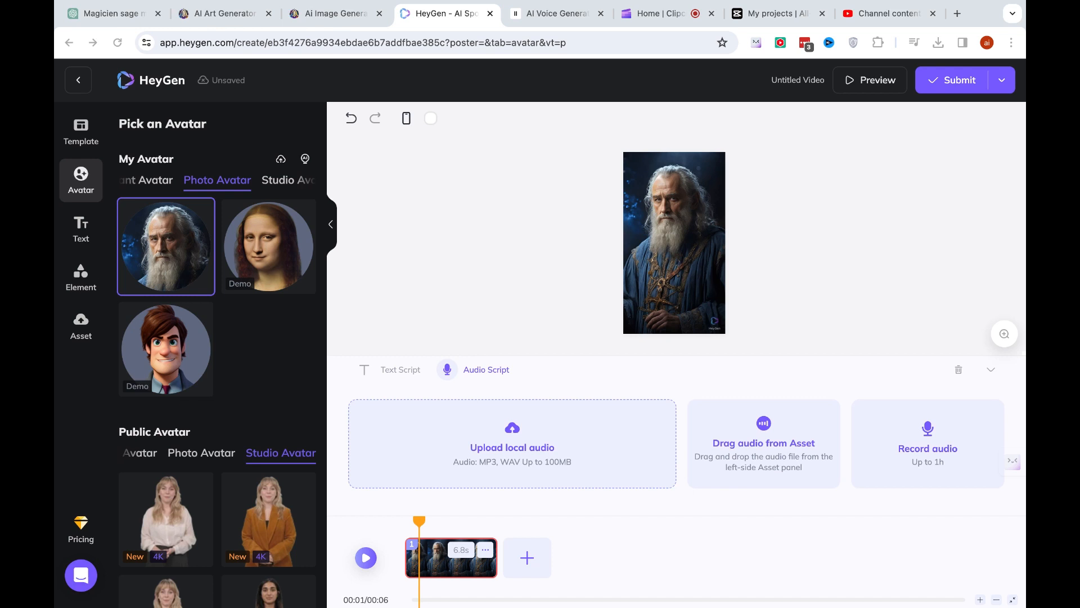
{"action": "left_click", "coordinate": [675, 442]}
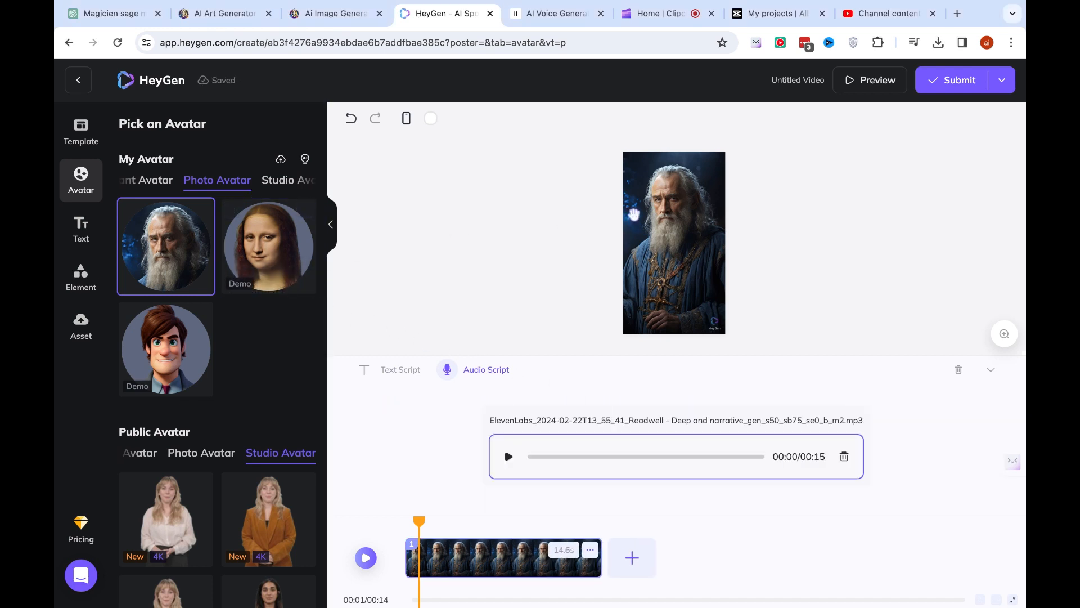
Step: Look at the canvas background colour choices and the magician avatar's Stable and Expressive options without changing them
{"action": "left_click", "coordinate": [635, 215]}
{"action": "left_click", "coordinate": [490, 192]}
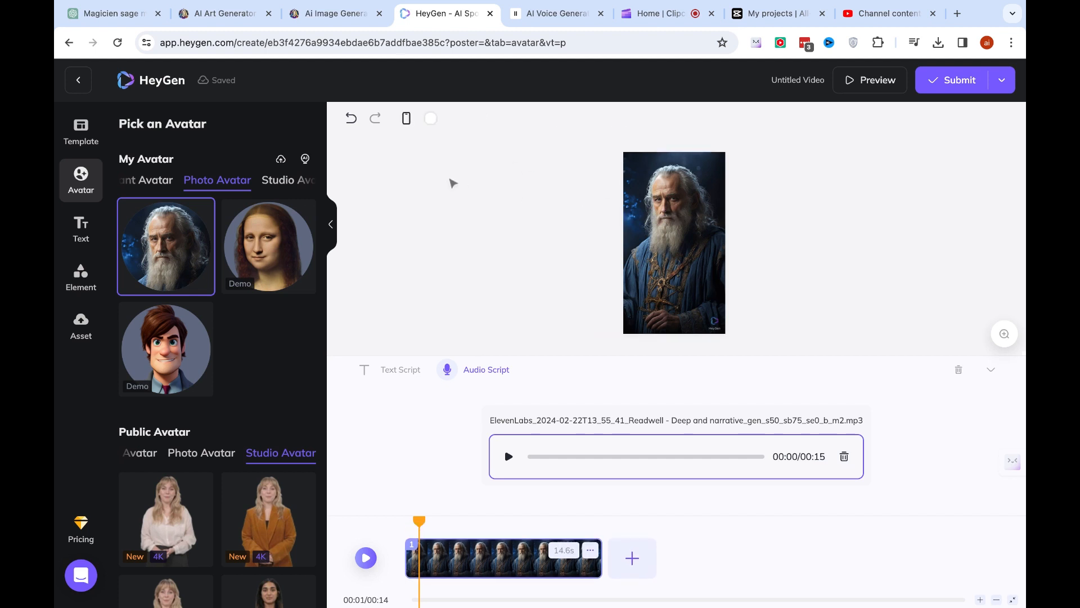
{"action": "left_click", "coordinate": [431, 118]}
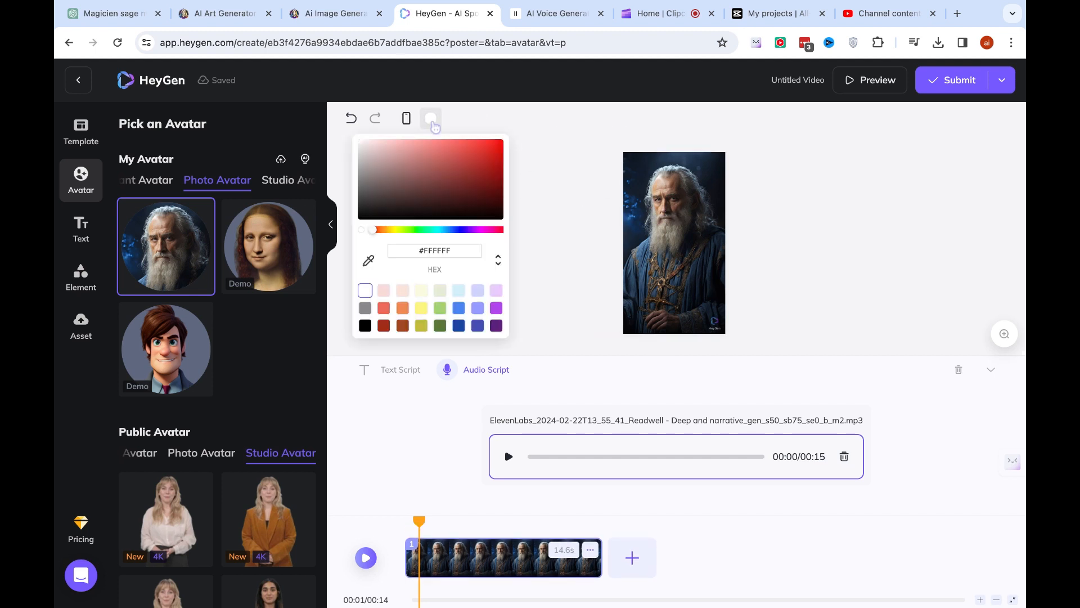
{"action": "left_click", "coordinate": [562, 151]}
{"action": "left_click", "coordinate": [683, 209]}
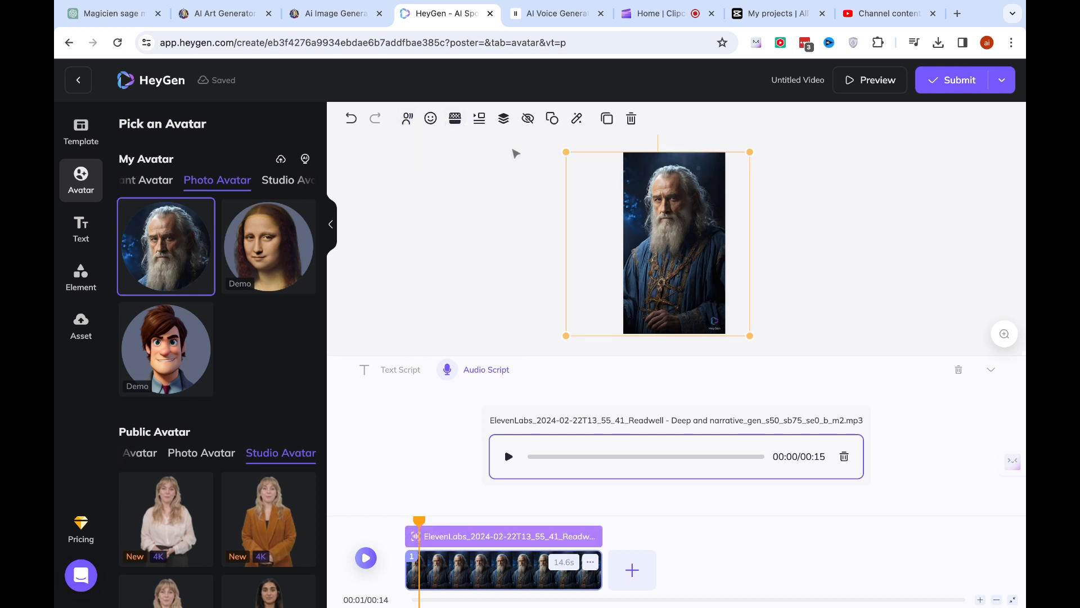
{"action": "left_click", "coordinate": [418, 123]}
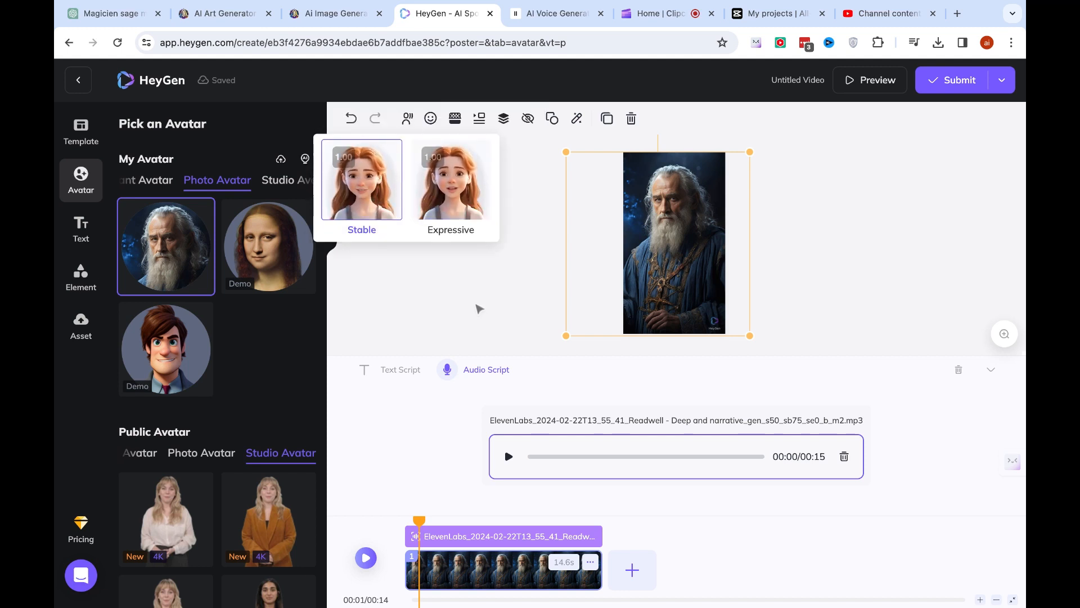
{"action": "left_click", "coordinate": [478, 307]}
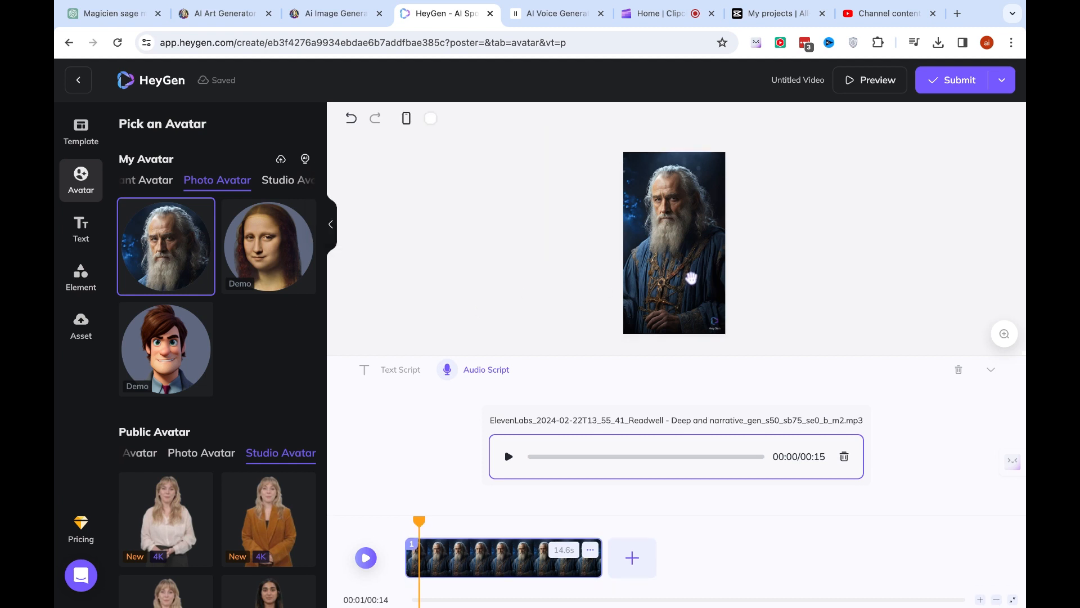
Step: Listen to a few seconds of the uploaded voice-over, play the video preview and return to the editor
{"action": "left_click", "coordinate": [712, 276]}
{"action": "left_click", "coordinate": [867, 296]}
{"action": "left_click", "coordinate": [508, 458]}
{"action": "left_click", "coordinate": [508, 456]}
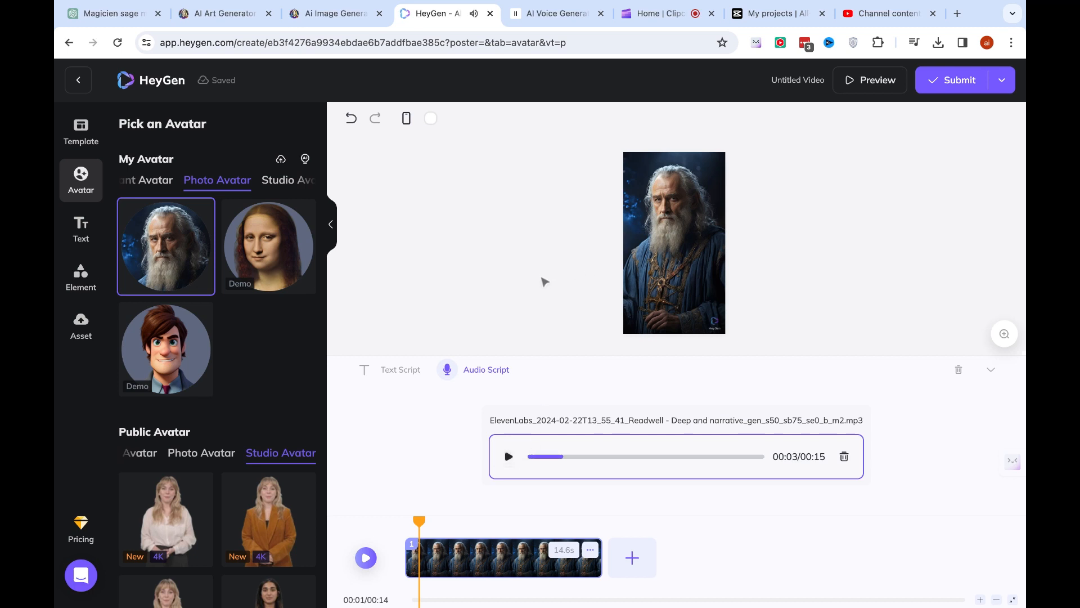
{"action": "left_click", "coordinate": [862, 84]}
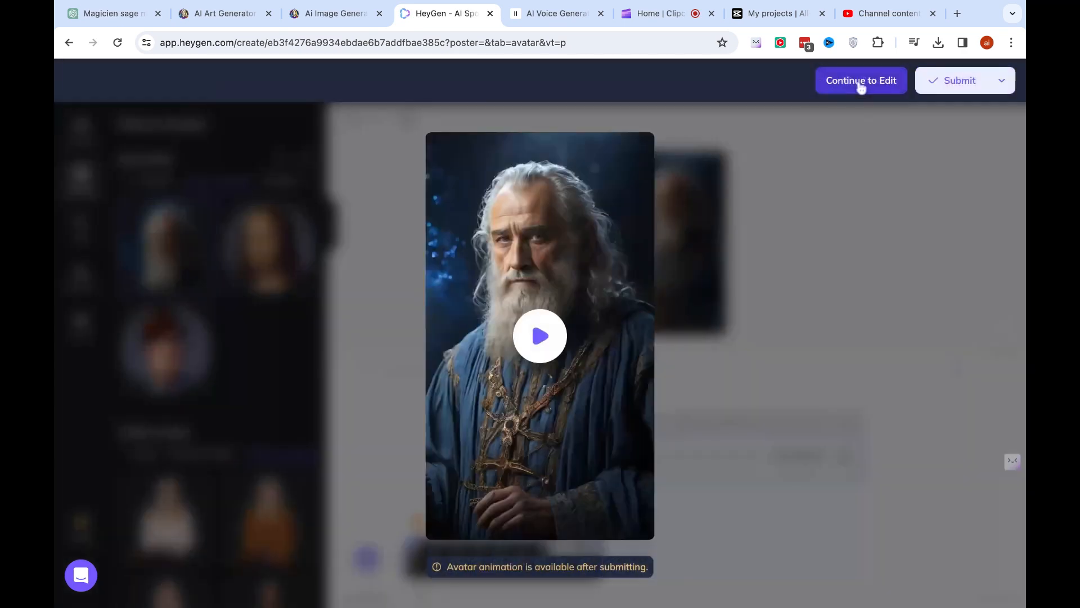
{"action": "left_click", "coordinate": [541, 350]}
{"action": "left_click", "coordinate": [809, 251]}
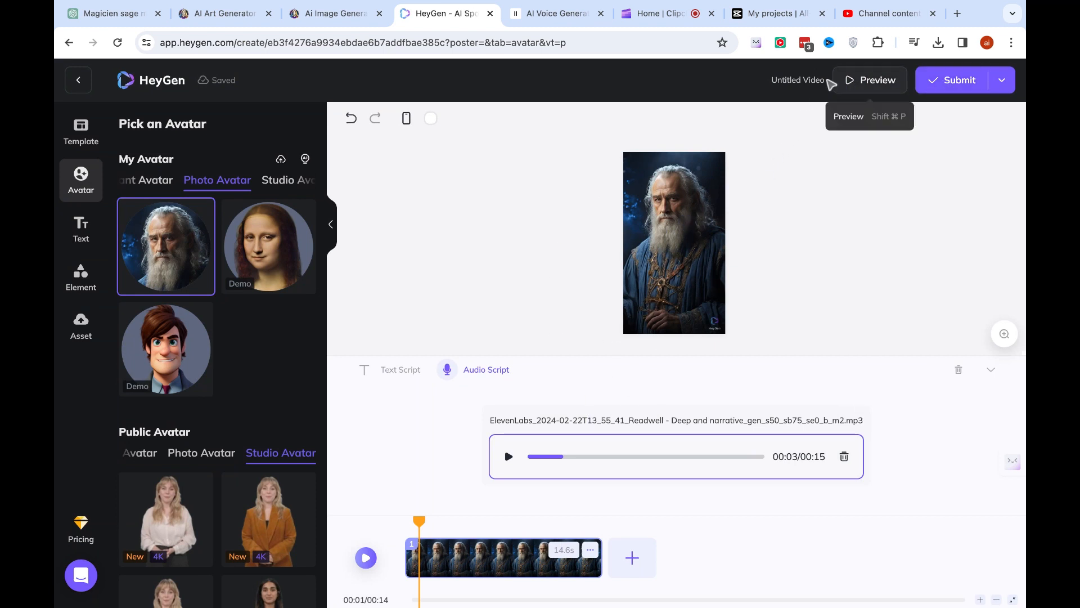
Step: Rename the untitled video as avatar, submit it for production and dismiss the satisfaction survey
{"action": "left_click", "coordinate": [794, 80]}
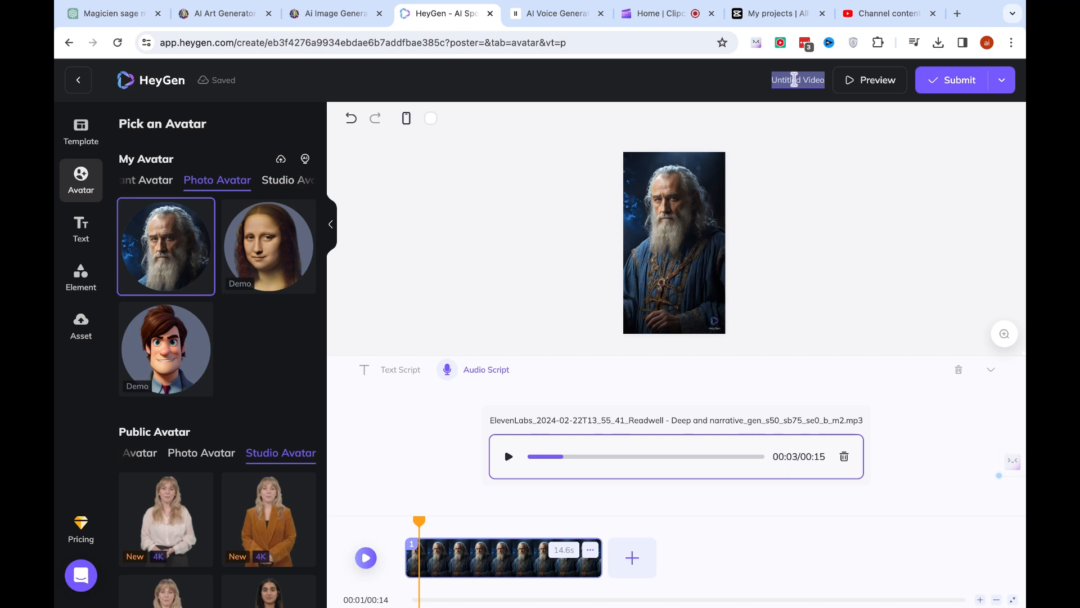
{"action": "type", "text": "avatar"}
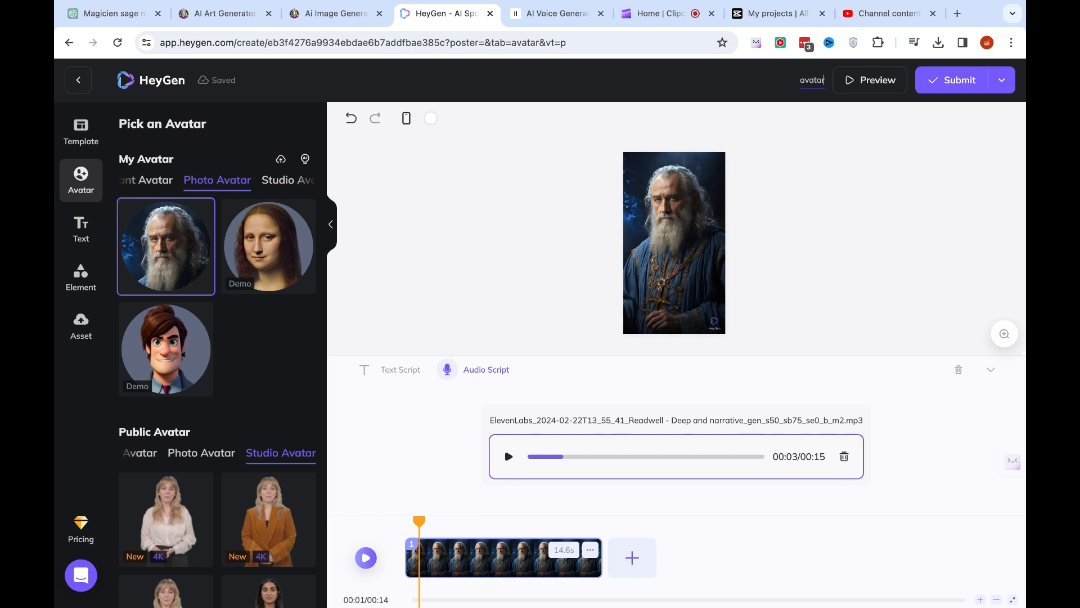
{"action": "key", "text": "Return"}
{"action": "left_click", "coordinate": [952, 85]}
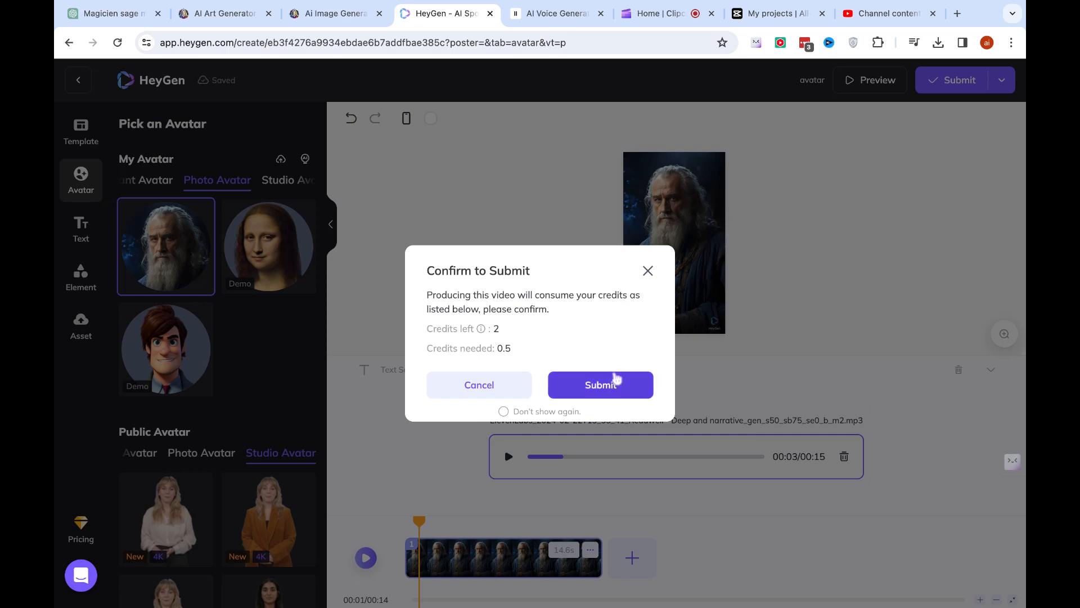
{"action": "left_click", "coordinate": [617, 388]}
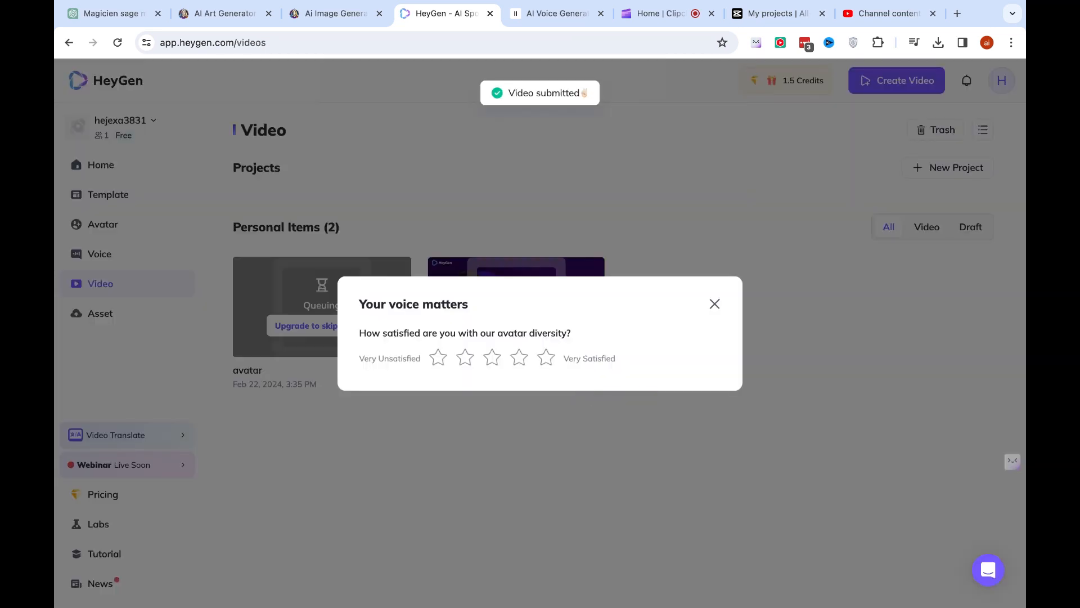
{"action": "left_click", "coordinate": [714, 304]}
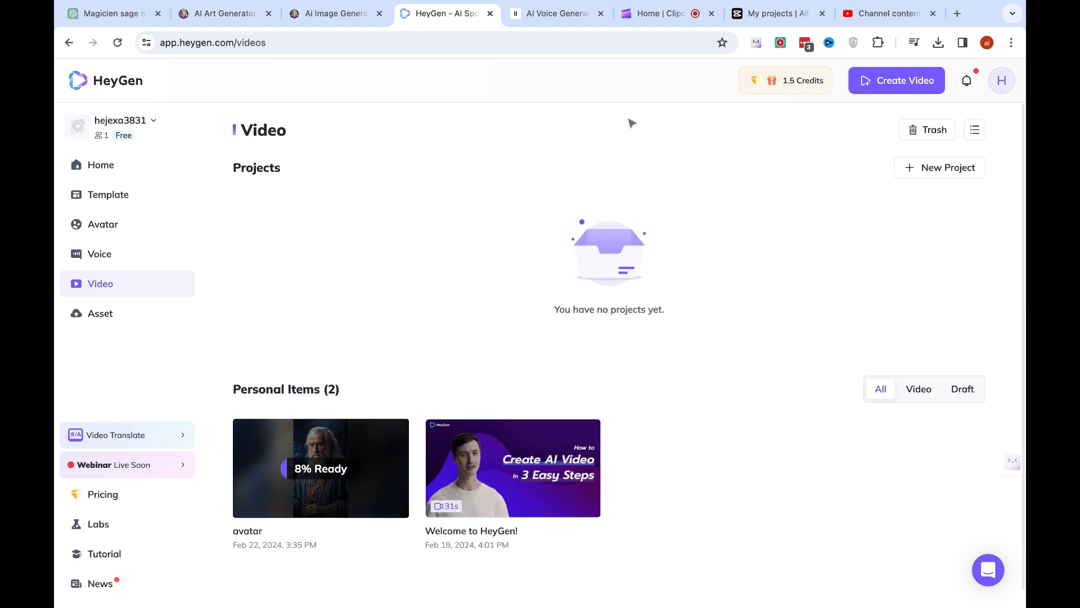
Step: Switch to CapCut, create a new video project and name it avatar intro
{"action": "left_click", "coordinate": [770, 17]}
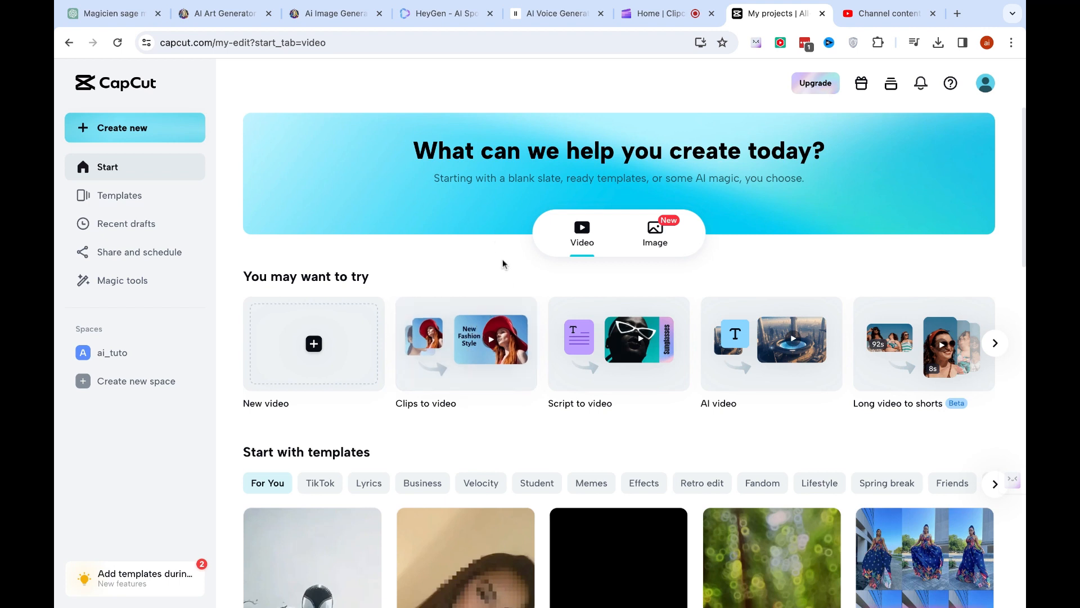
{"action": "left_click", "coordinate": [314, 344]}
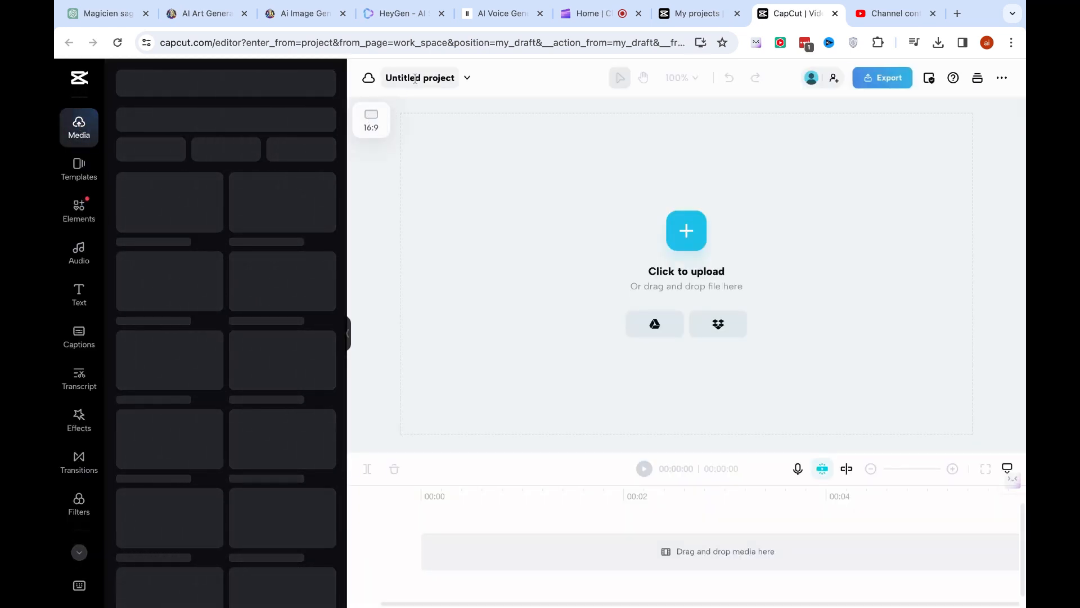
{"action": "left_click", "coordinate": [415, 79]}
{"action": "type", "text": "ava"}
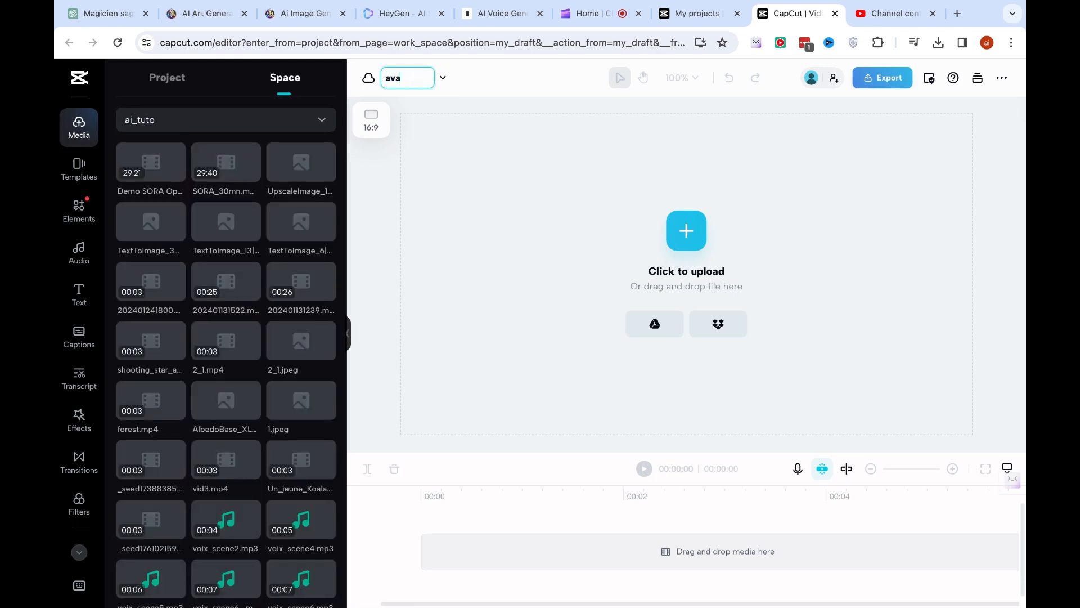
{"action": "type", "text": "tar"}
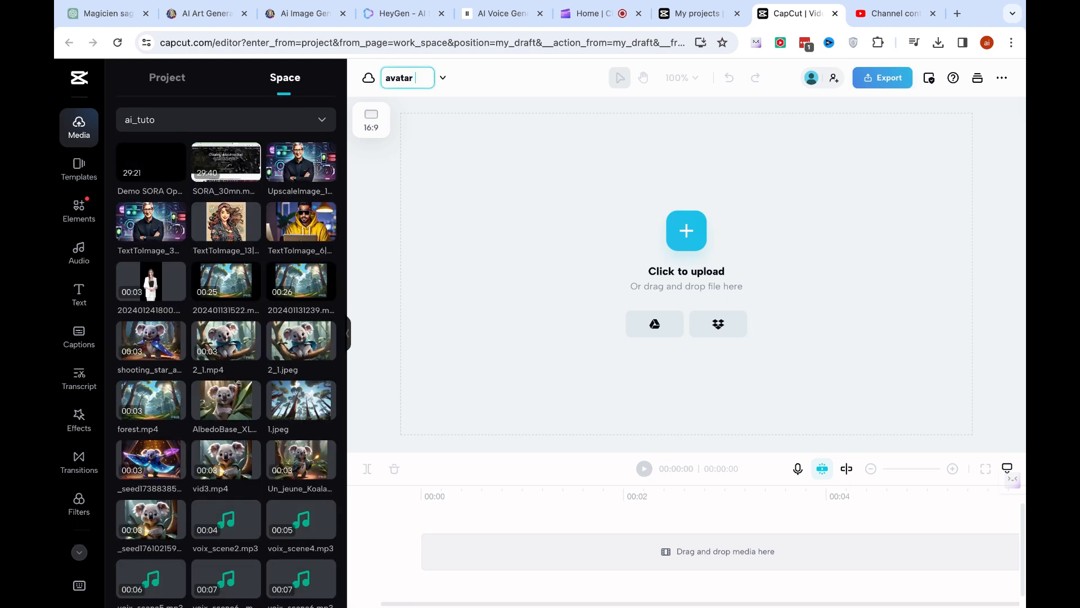
{"action": "type", "text": " introp"}
{"action": "key", "text": "BackSpace"}
{"action": "key", "text": "Return"}
Step: Set the CapCut project's aspect ratio to 9:16 and check the avatar video's rendering progress in HeyGen
{"action": "left_click", "coordinate": [371, 120]}
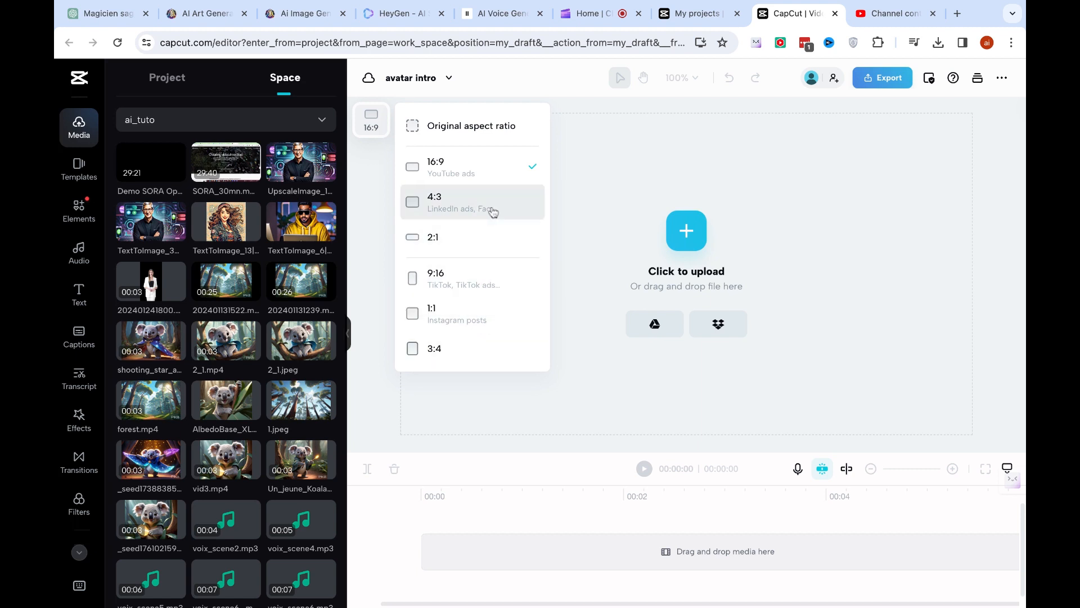
{"action": "left_click", "coordinate": [495, 280]}
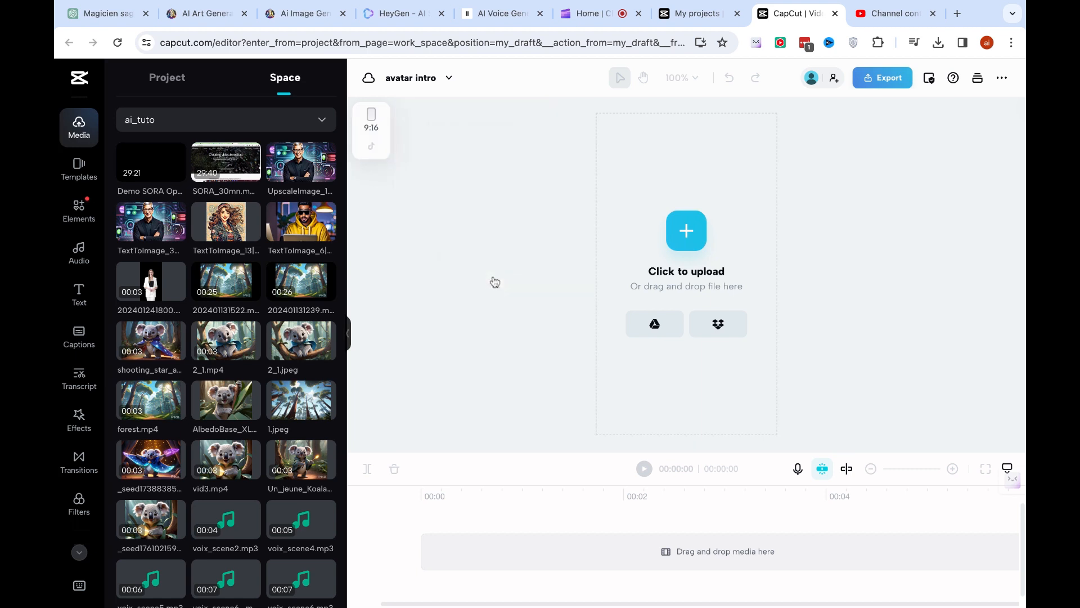
{"action": "left_click", "coordinate": [686, 230]}
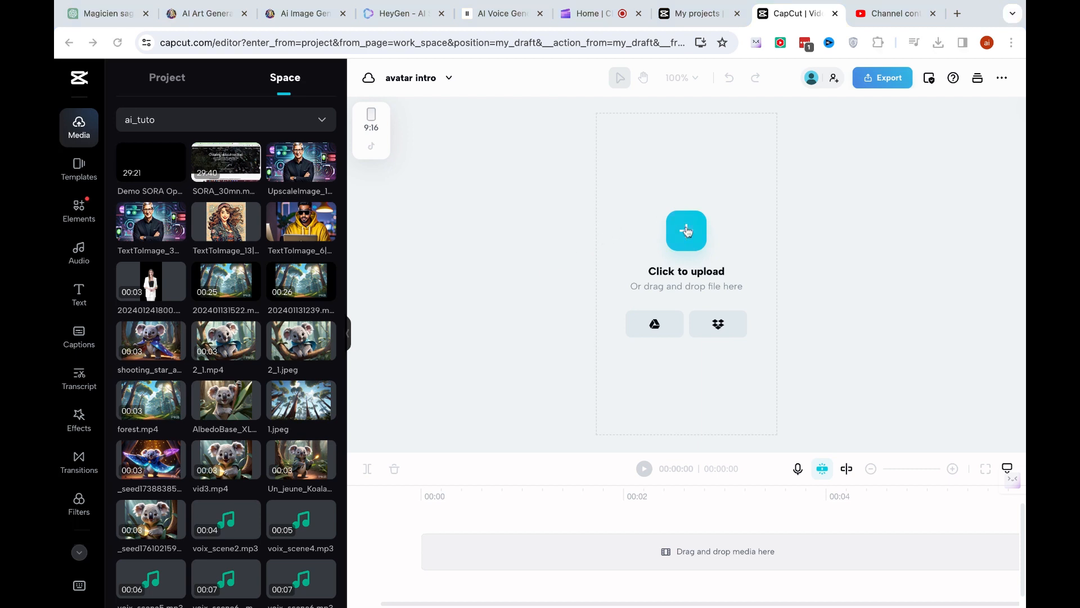
{"action": "left_click", "coordinate": [712, 357]}
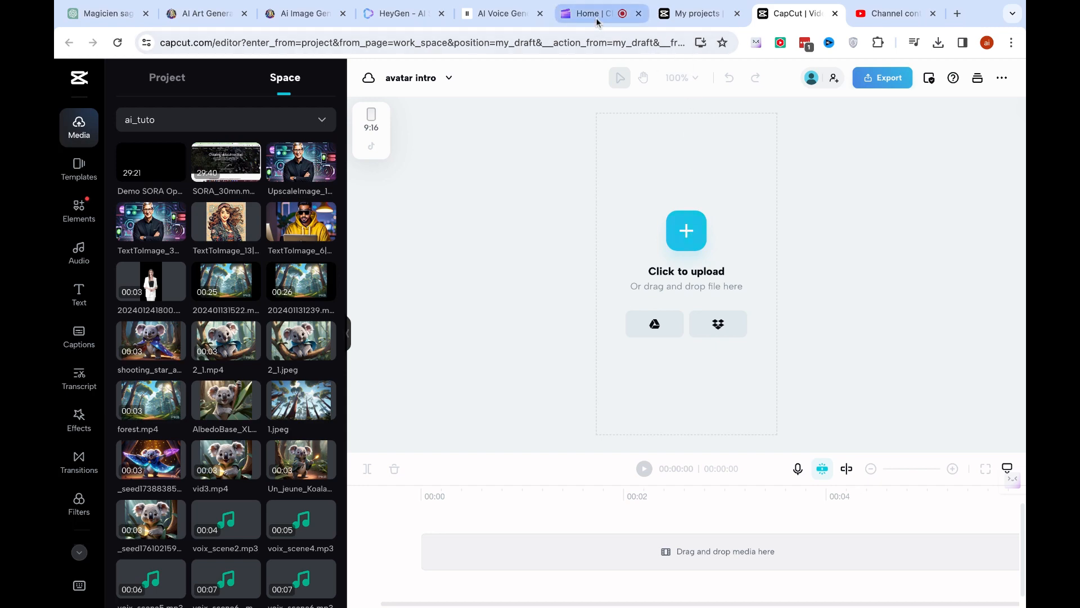
{"action": "left_click", "coordinate": [401, 13]}
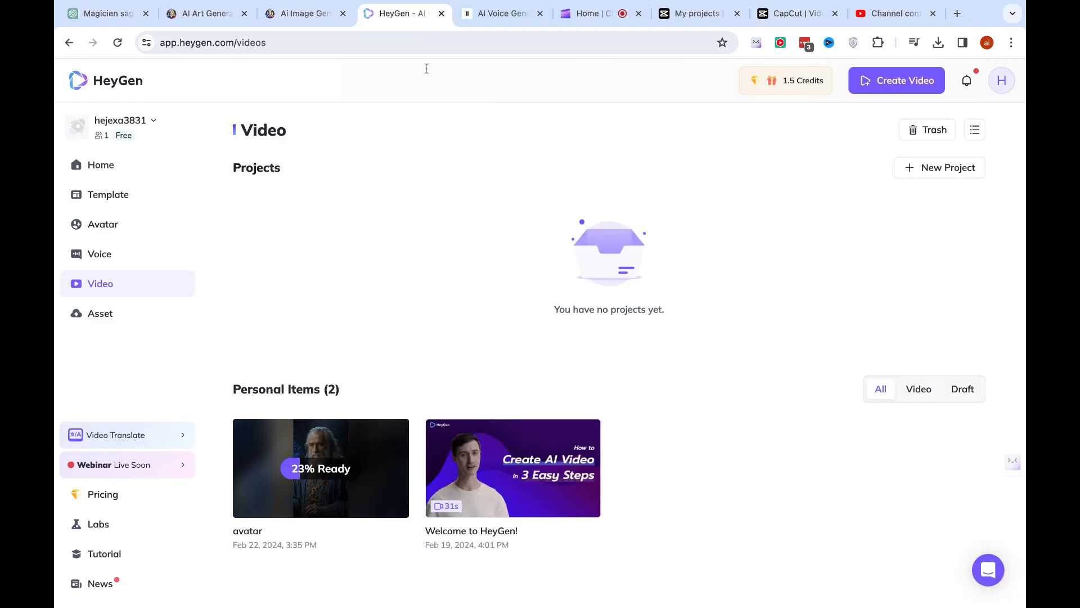
{"action": "left_click", "coordinate": [790, 13]}
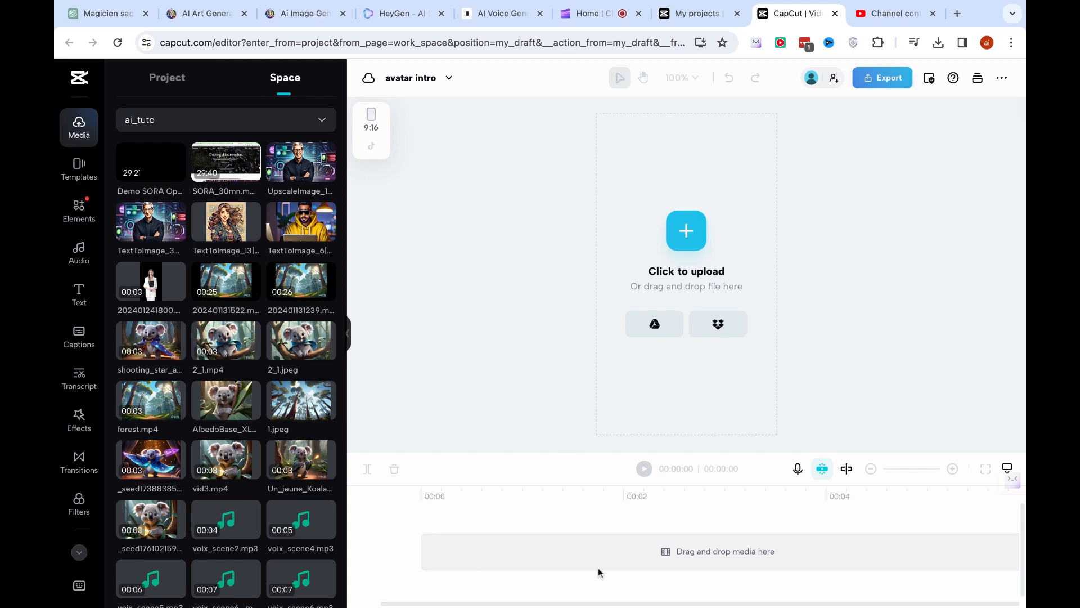
Step: Switch to YouTube Studio and open the channel's Audio library
{"action": "left_click", "coordinate": [885, 17]}
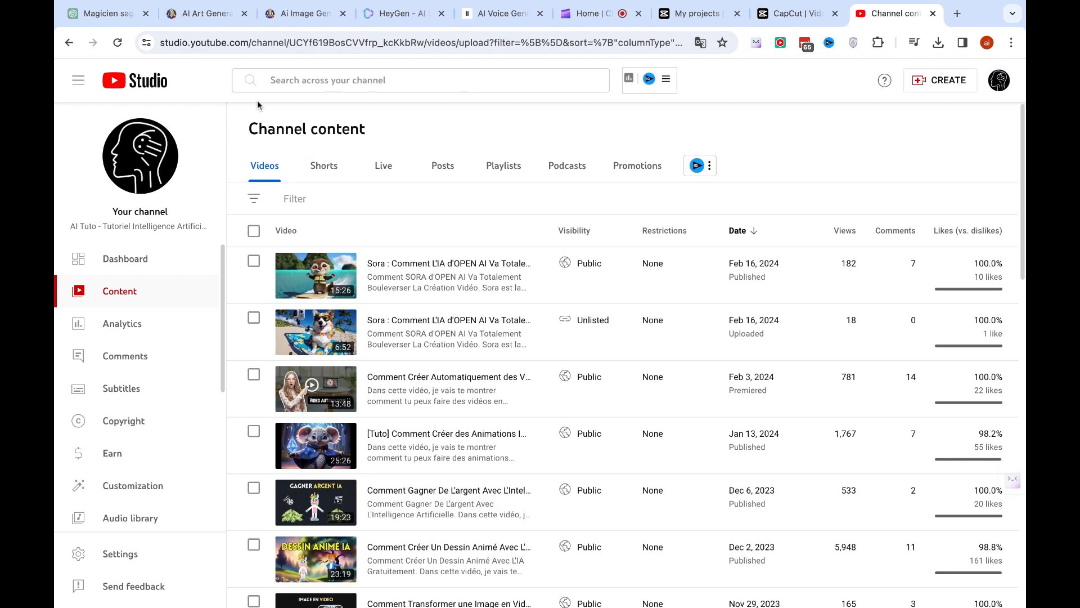
{"action": "scroll", "coordinate": [100, 353], "scroll_direction": "down", "scroll_amount": 1}
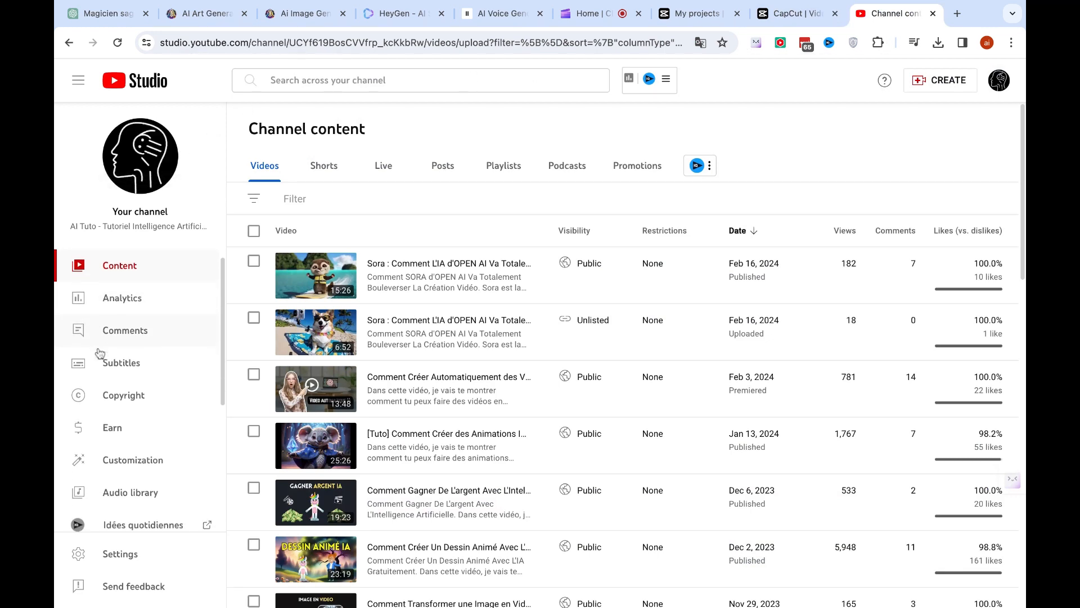
{"action": "scroll", "coordinate": [179, 355], "scroll_direction": "down", "scroll_amount": 1}
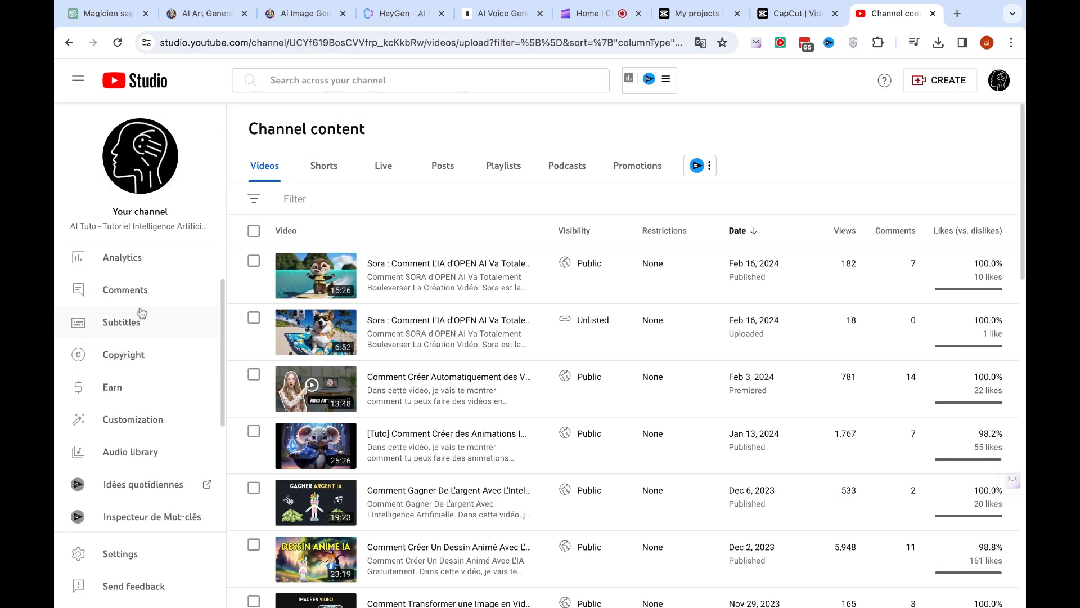
{"action": "left_click", "coordinate": [145, 456]}
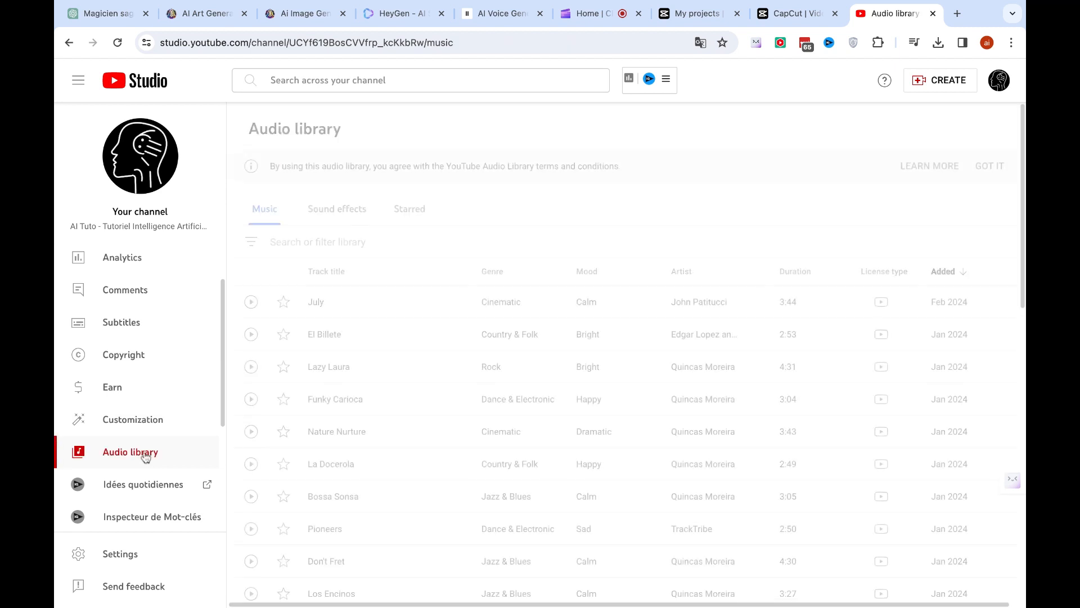
Step: Search the music library for "magic content" and clear the search
{"action": "left_click", "coordinate": [372, 243]}
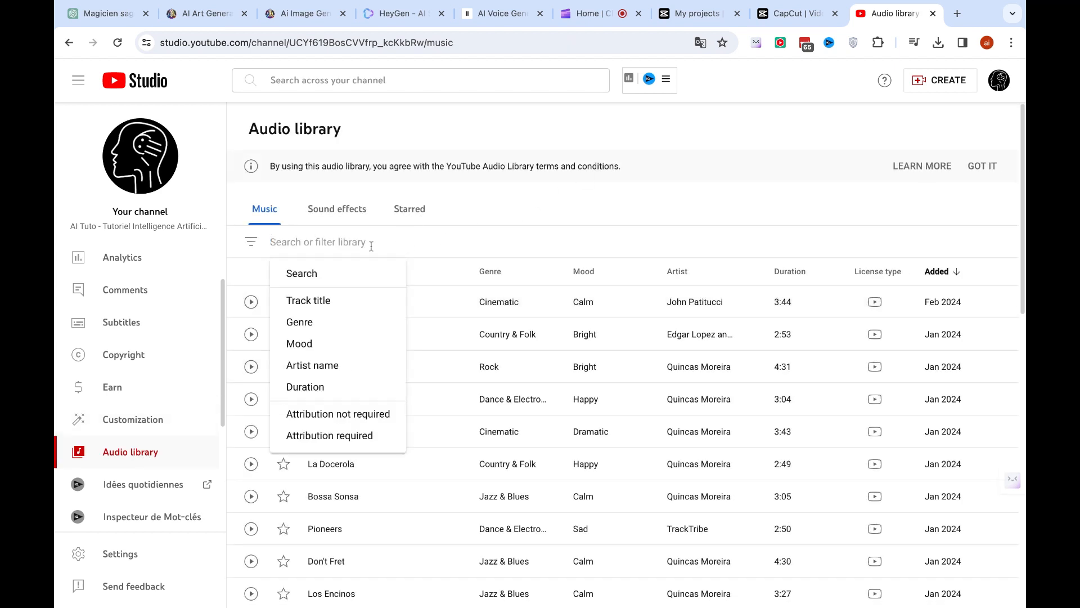
{"action": "type", "text": "mag"}
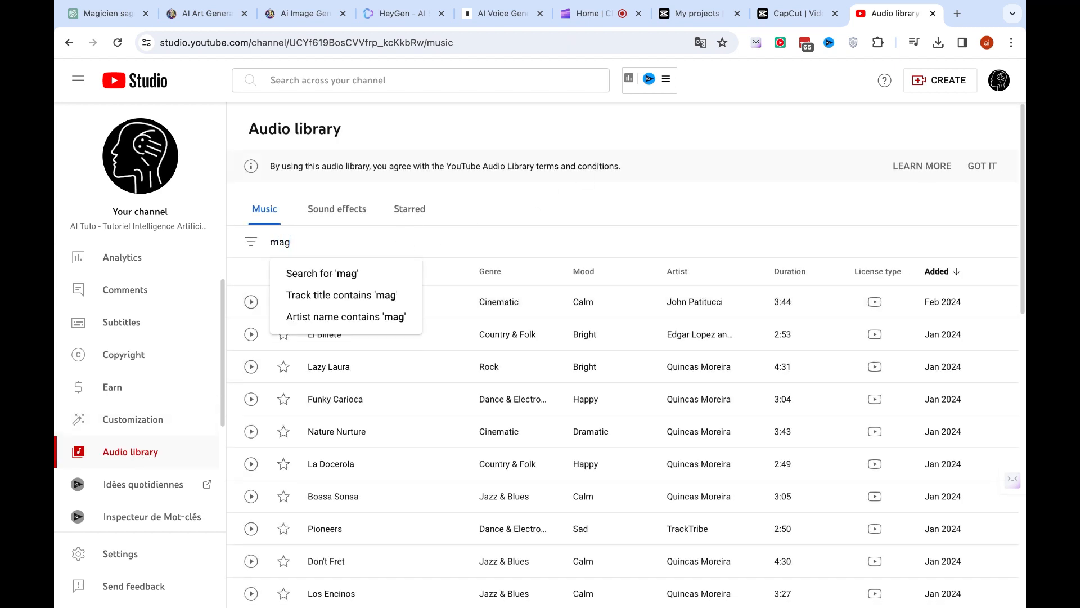
{"action": "type", "text": "ic co"}
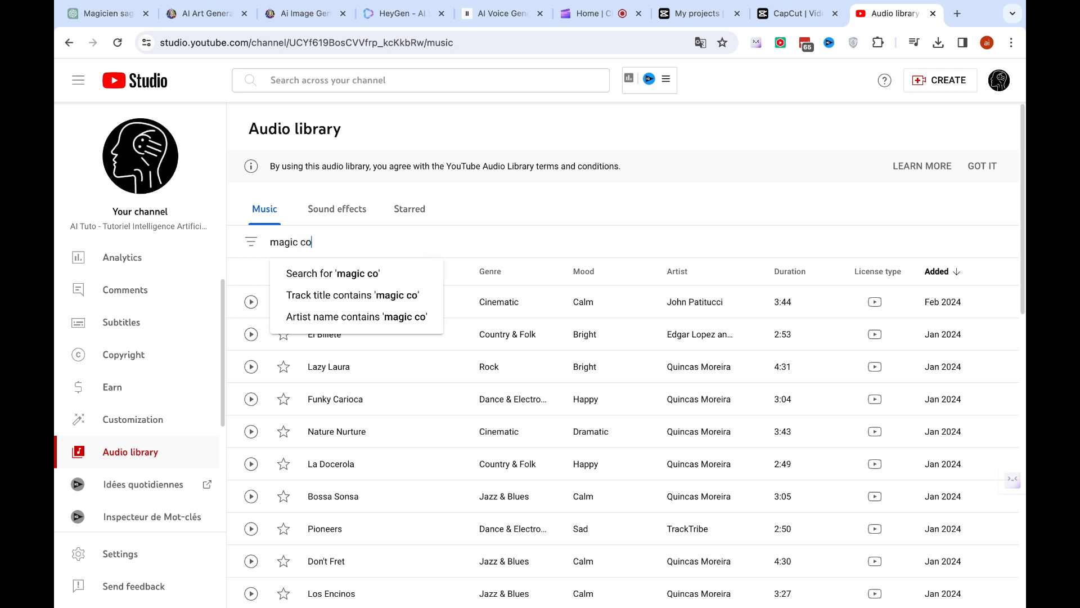
{"action": "type", "text": "ntent"}
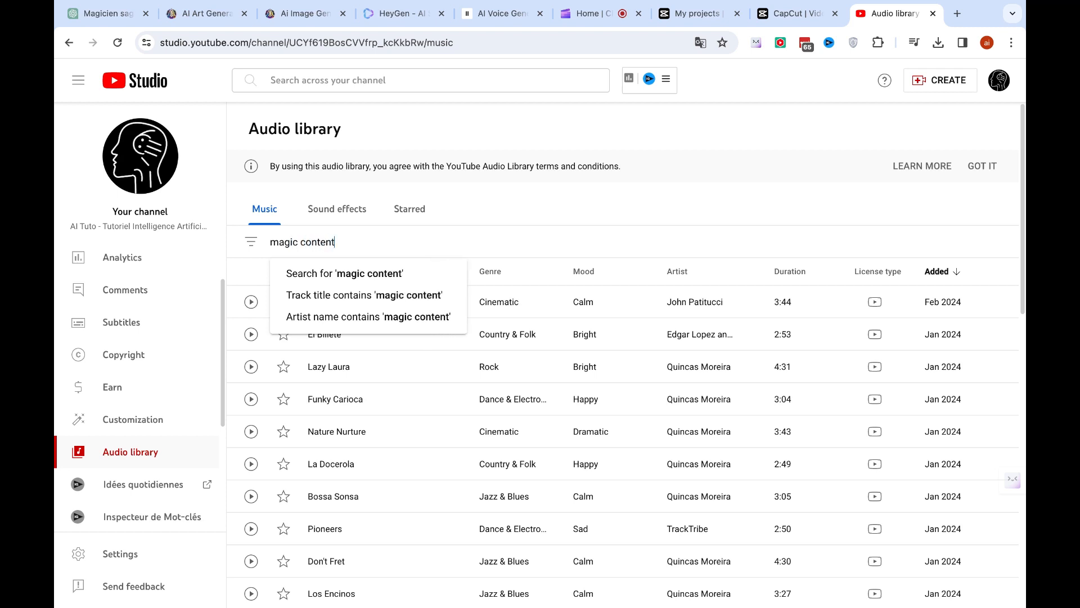
{"action": "key", "text": "Return"}
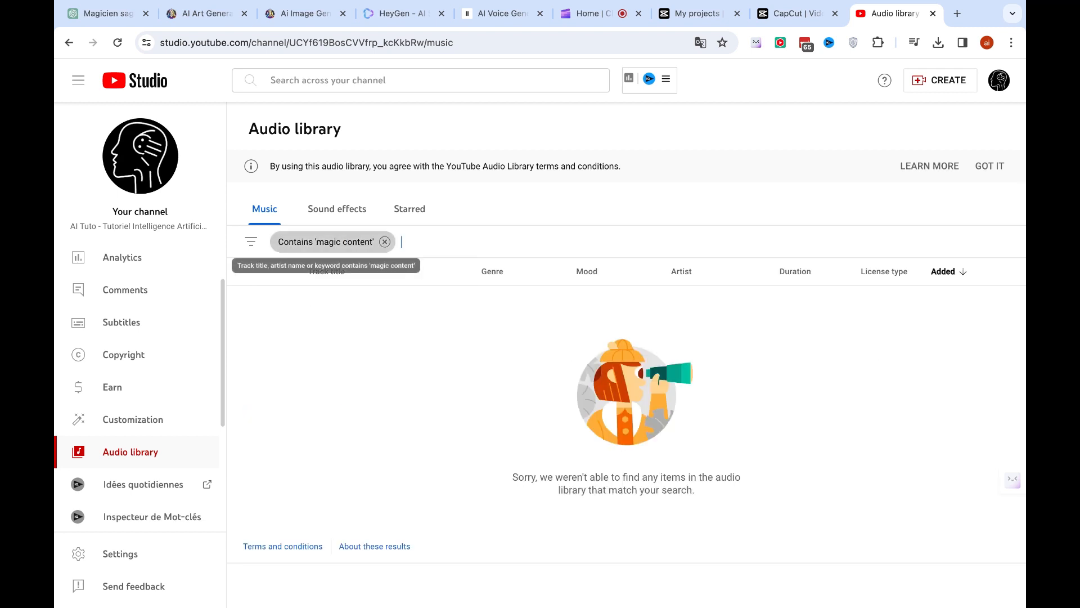
{"action": "left_click", "coordinate": [384, 241]}
Step: Filter the music by the Inspirational and Funky moods and preview the track Woodshedder
{"action": "left_click", "coordinate": [250, 242]}
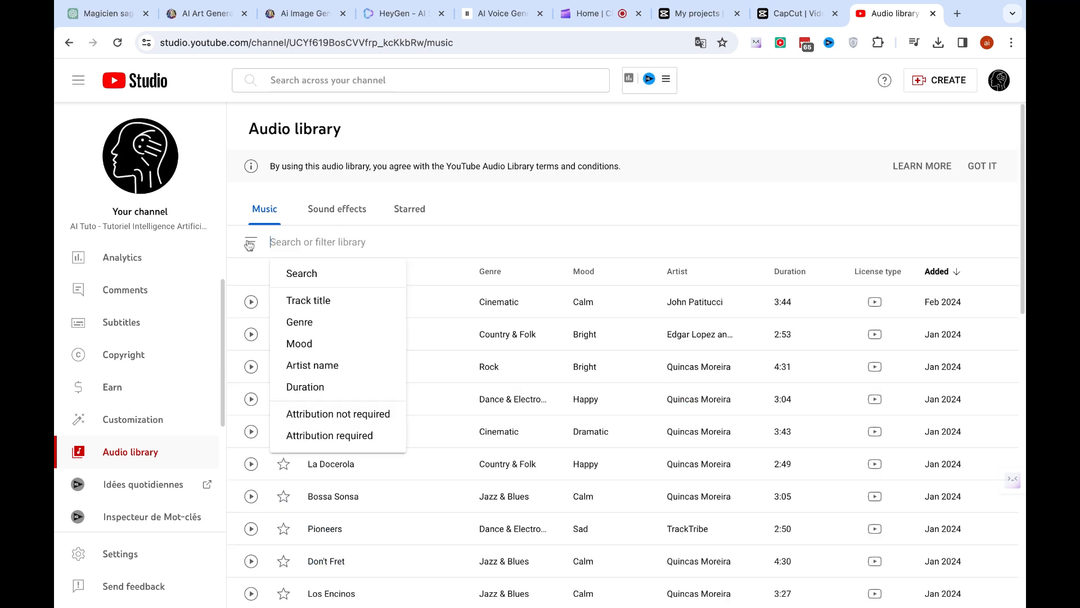
{"action": "left_click", "coordinate": [330, 345]}
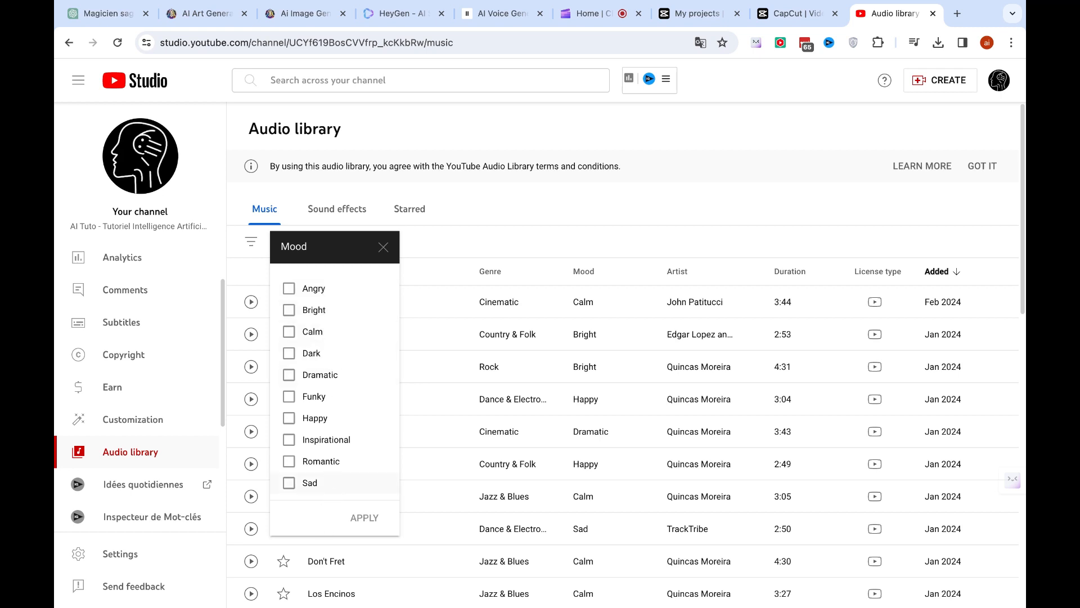
{"action": "left_click", "coordinate": [288, 444]}
{"action": "left_click", "coordinate": [298, 399]}
{"action": "left_click", "coordinate": [364, 517]}
{"action": "left_click", "coordinate": [251, 304]}
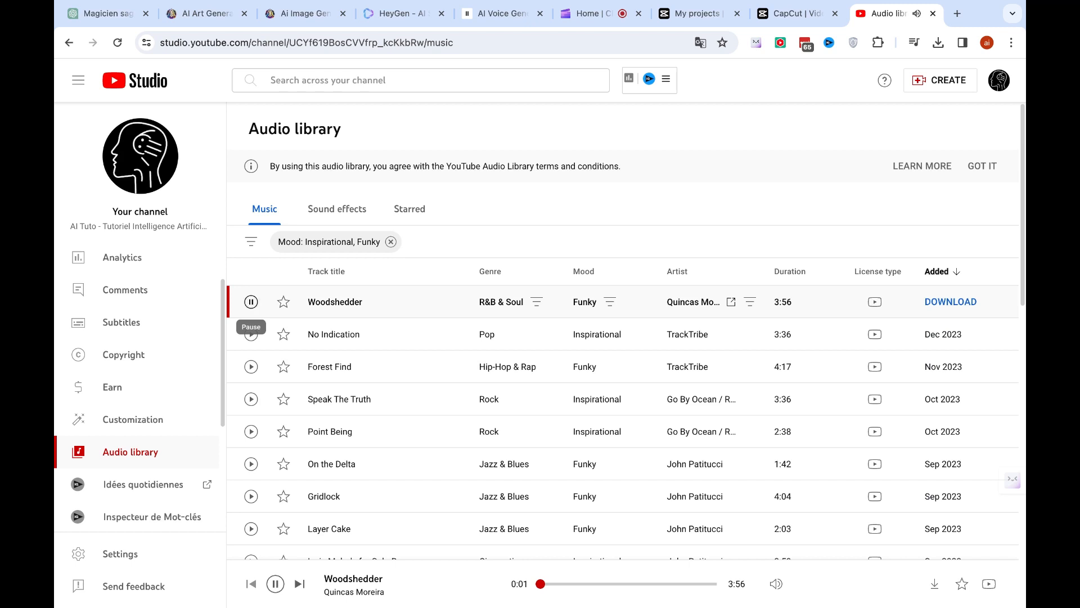
{"action": "left_click", "coordinate": [251, 302]}
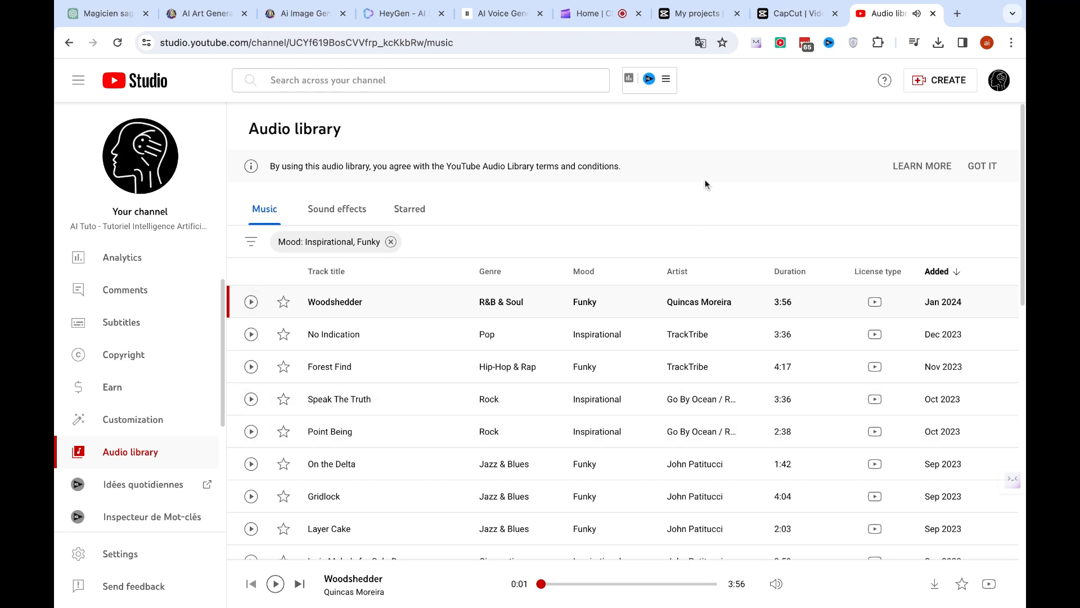
{"action": "left_click", "coordinate": [588, 15]}
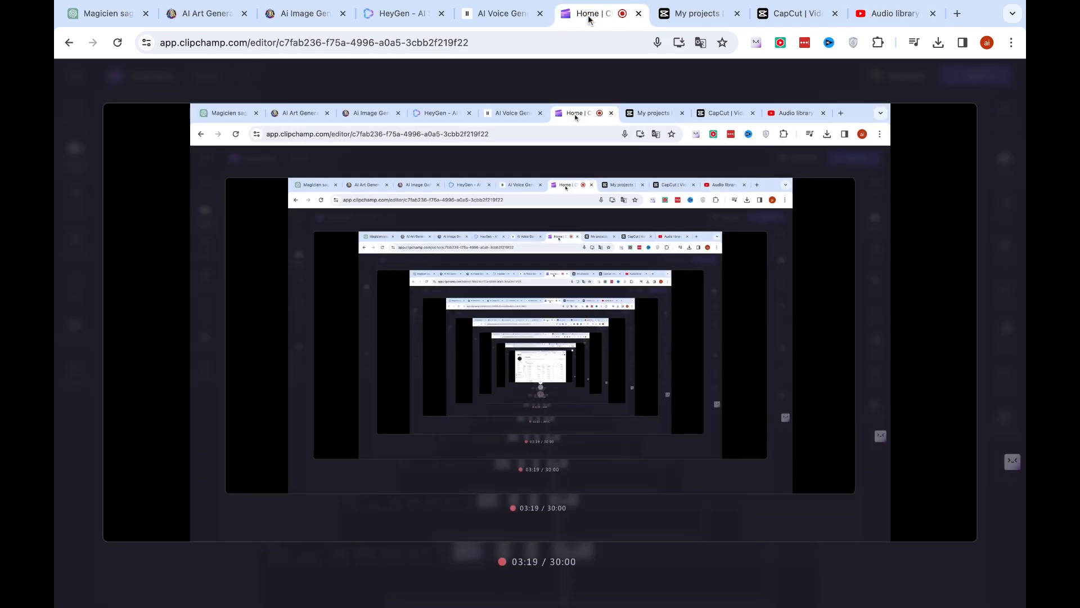
{"action": "left_click", "coordinate": [509, 17]}
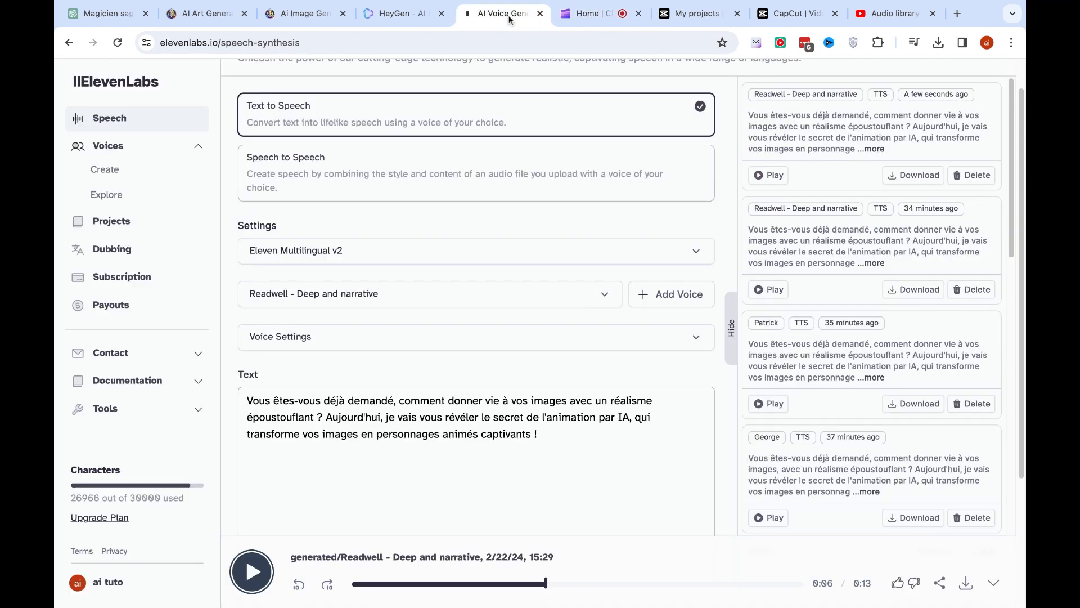
{"action": "left_click", "coordinate": [586, 17]}
{"action": "left_click", "coordinate": [691, 16]}
{"action": "left_click", "coordinate": [800, 15]}
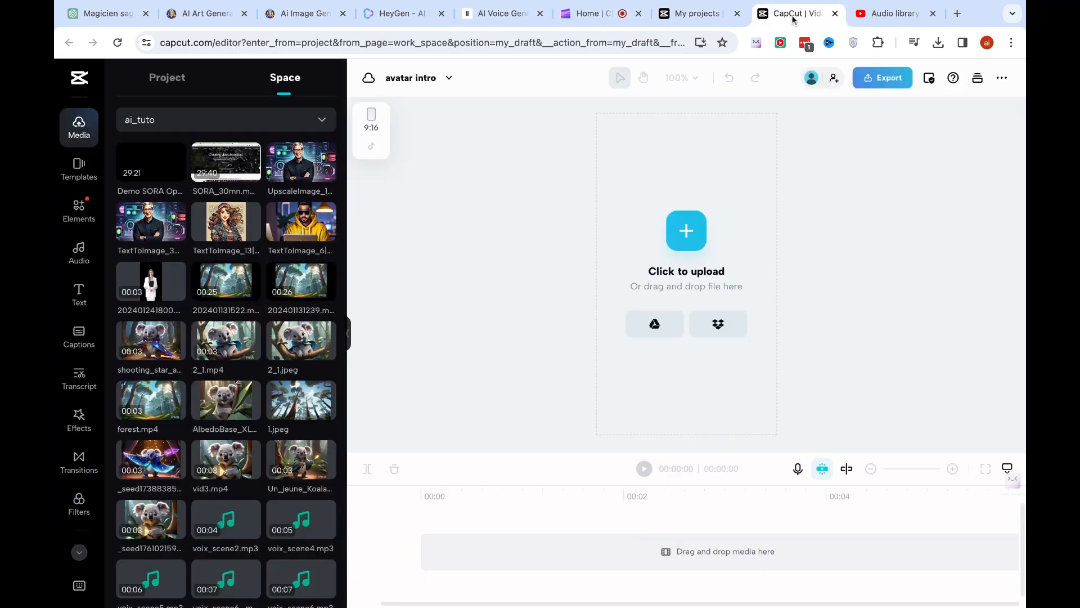
{"action": "left_click", "coordinate": [872, 15]}
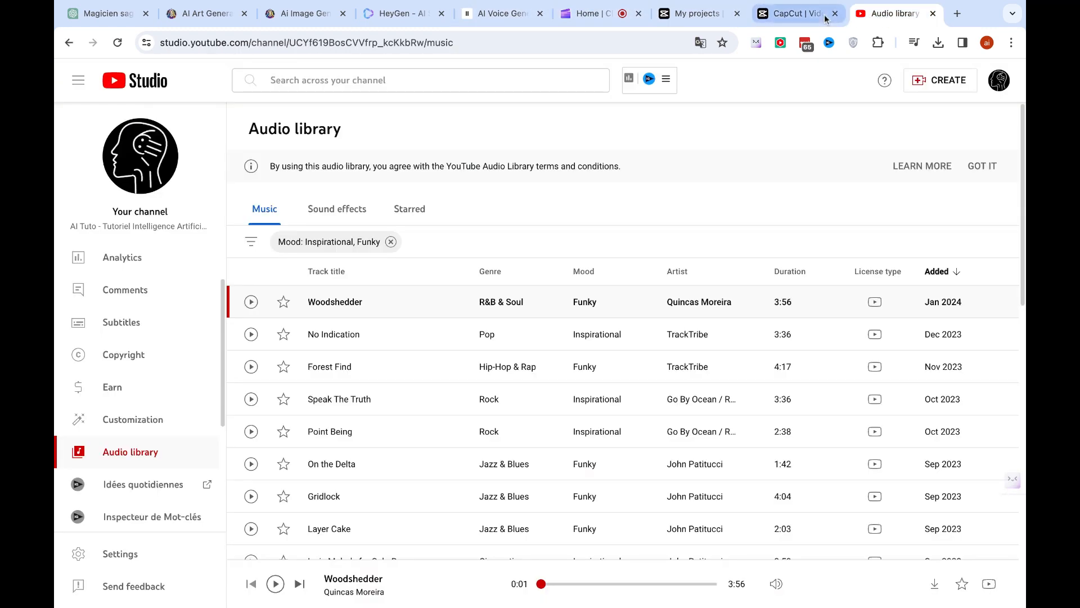
Step: Switch to CapCut, upload the Science Montage MP3 from this device and place it on the timeline starting at about 12 seconds
{"action": "left_click", "coordinate": [799, 15]}
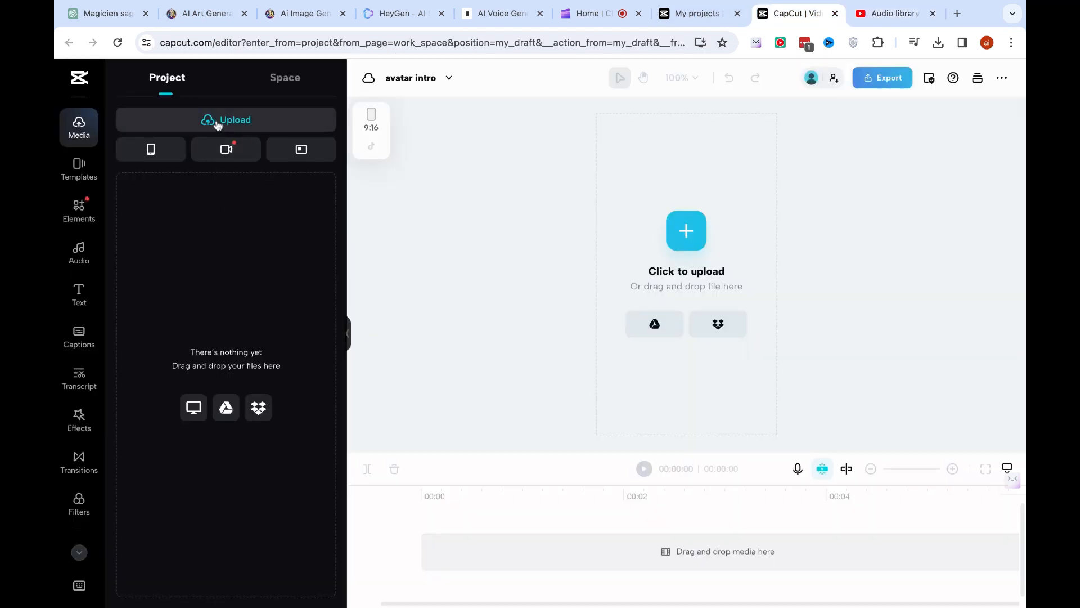
{"action": "left_click", "coordinate": [217, 121]}
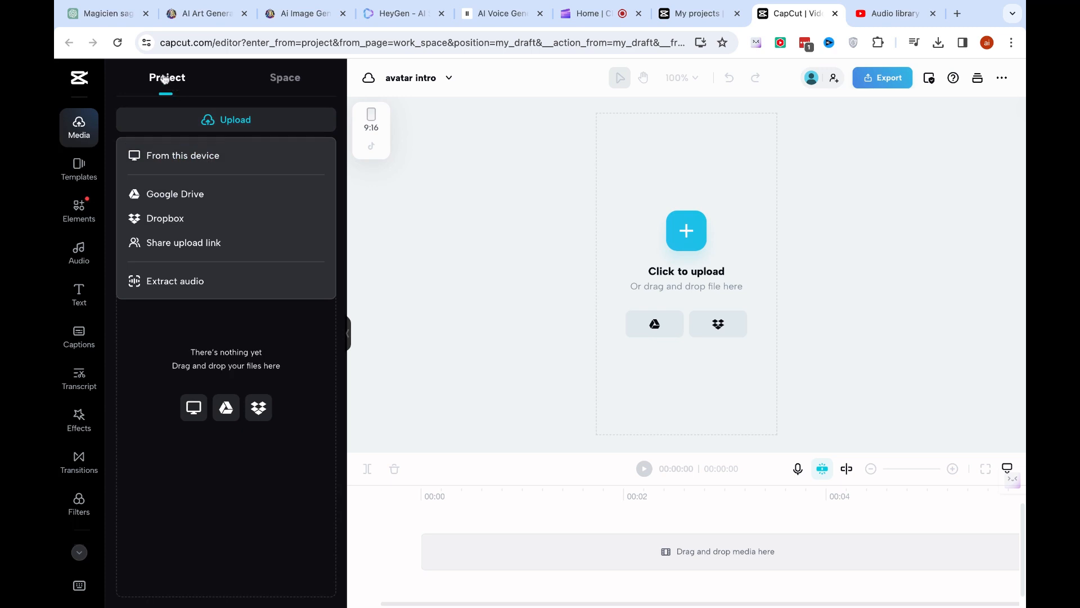
{"action": "left_click", "coordinate": [193, 160]}
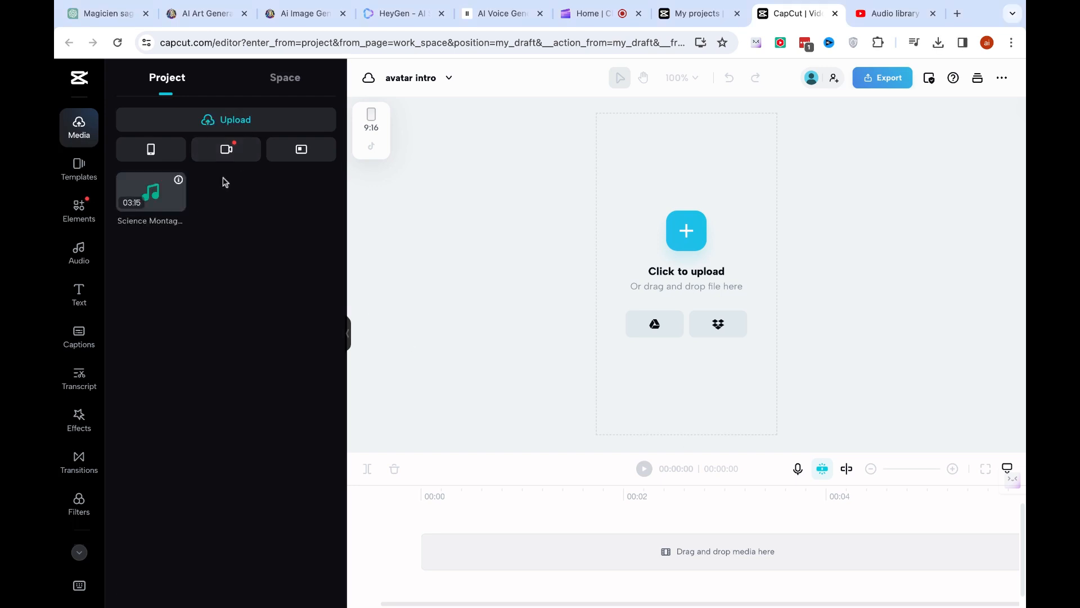
{"action": "left_click_drag", "start_coordinate": [156, 198], "coordinate": [446, 539]}
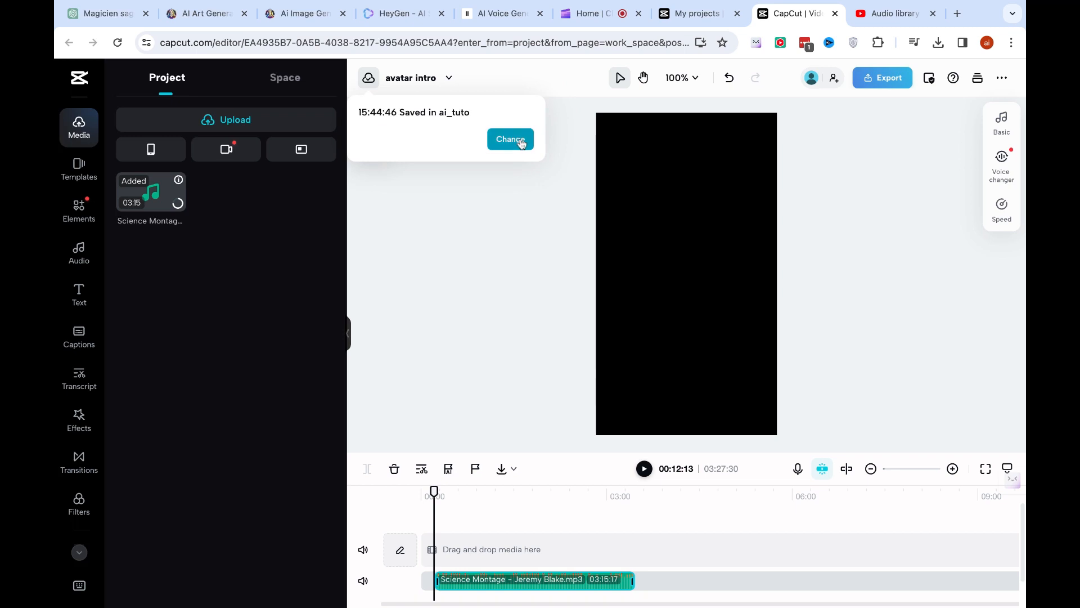
Step: Look at the project's save-space options without moving it, and play back a few seconds of the Science Montage music
{"action": "left_click", "coordinate": [521, 142]}
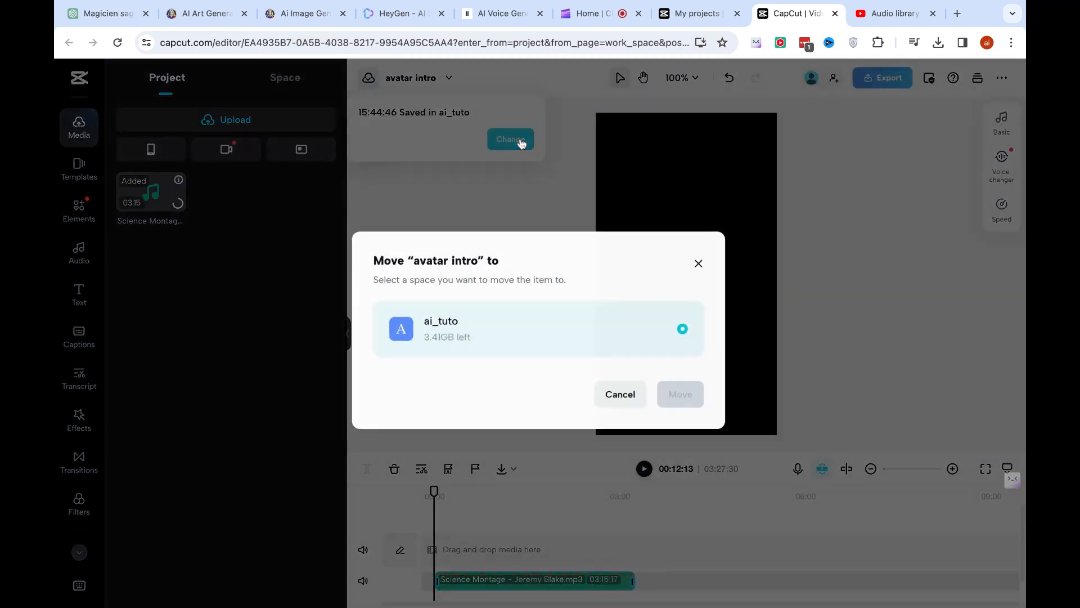
{"action": "left_click", "coordinate": [702, 264]}
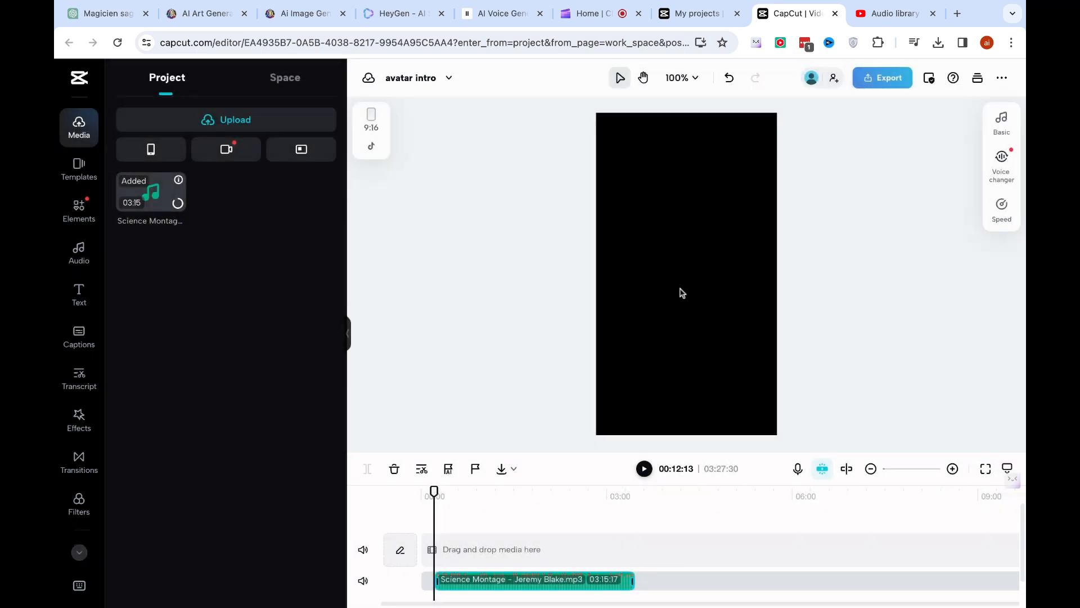
{"action": "left_click", "coordinate": [644, 470]}
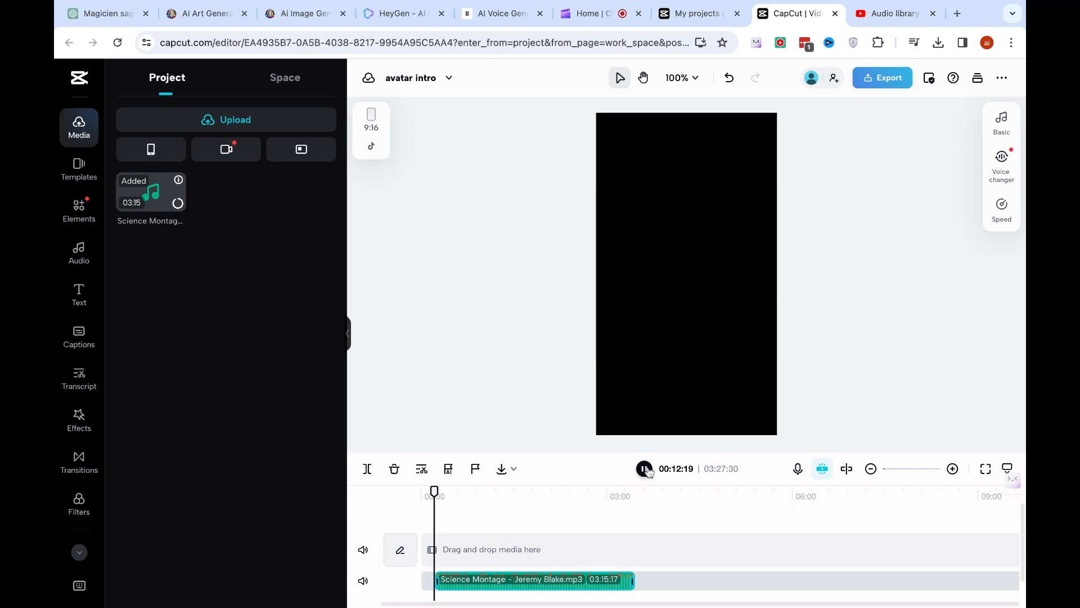
{"action": "left_click", "coordinate": [644, 469]}
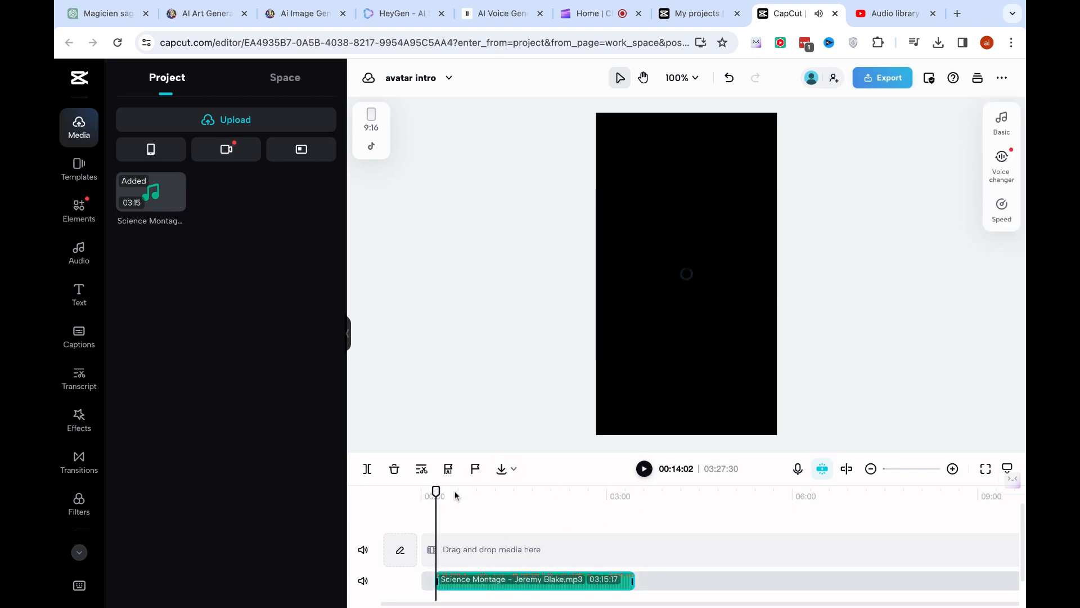
{"action": "key", "text": "space"}
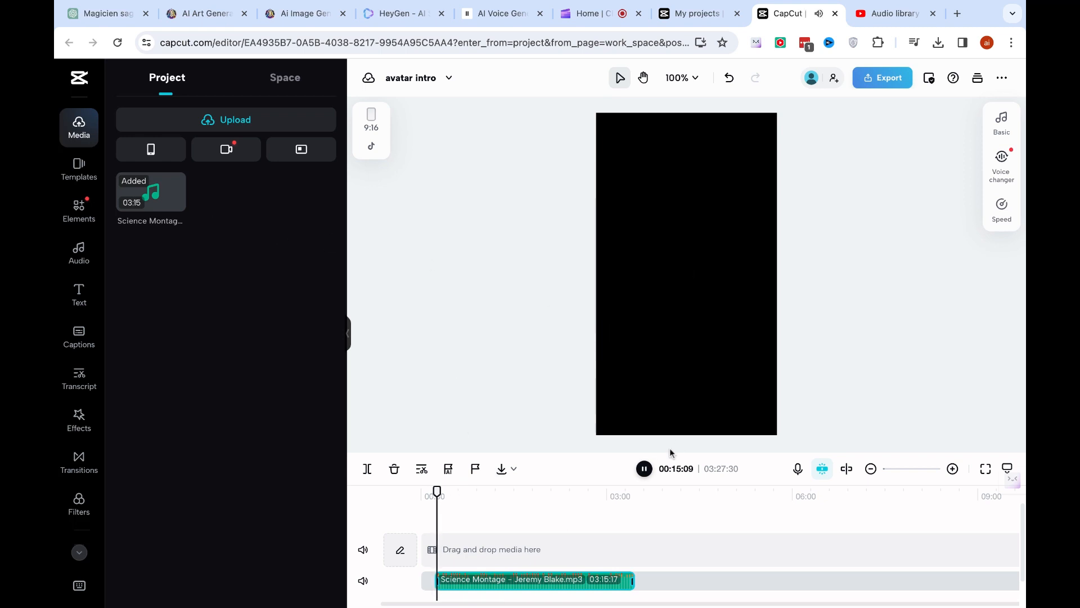
{"action": "left_click", "coordinate": [644, 469]}
Step: Browse CapCut's recommended music and return to the project's uploaded media
{"action": "left_click", "coordinate": [78, 250]}
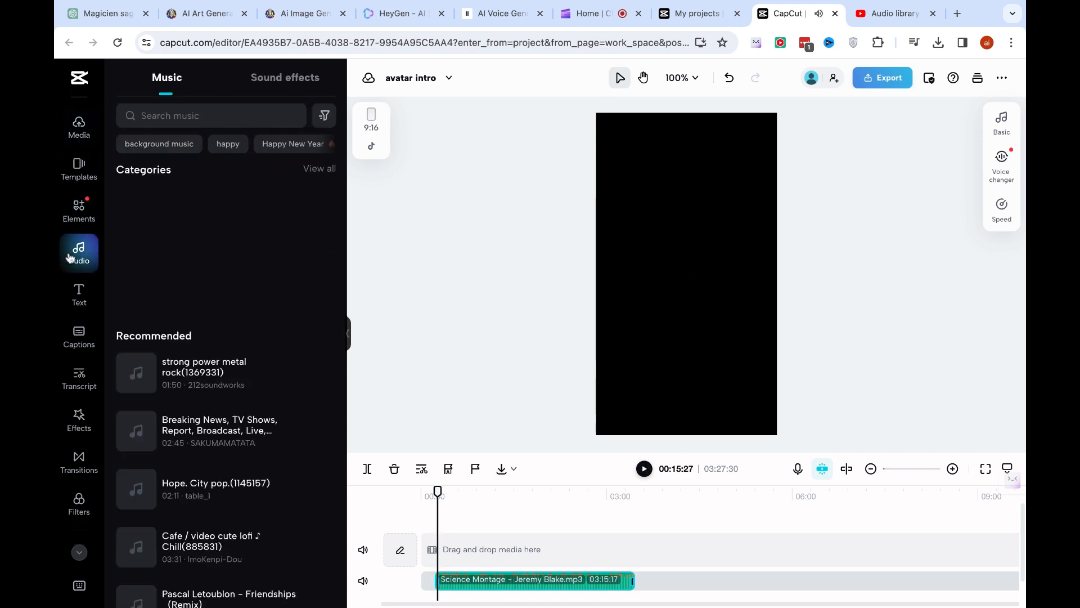
{"action": "scroll", "coordinate": [229, 434], "scroll_direction": "down", "scroll_amount": 8}
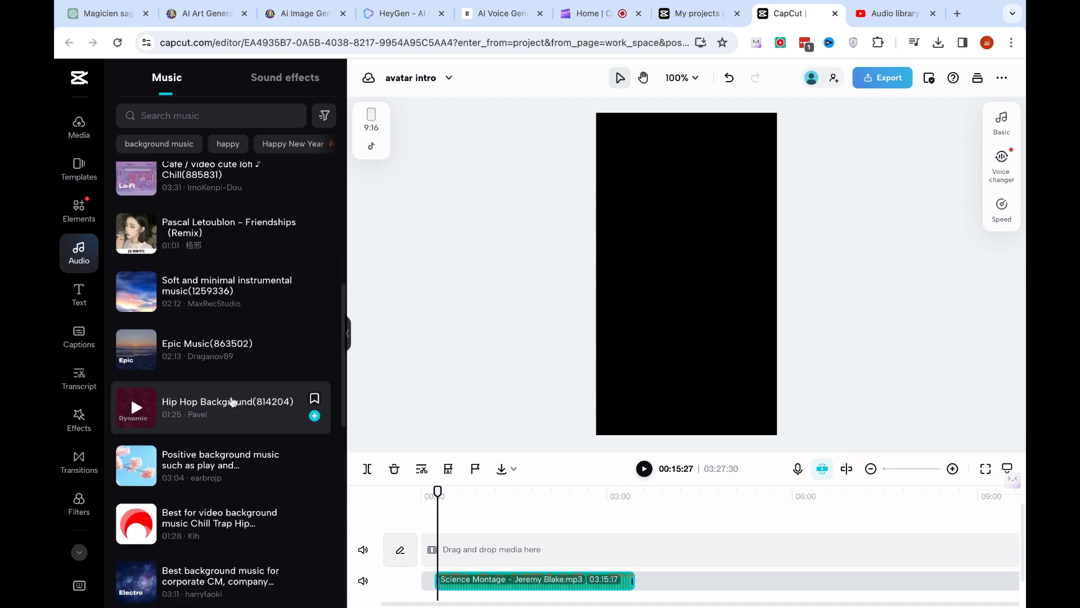
{"action": "scroll", "coordinate": [234, 402], "scroll_direction": "up", "scroll_amount": 8}
{"action": "scroll", "coordinate": [232, 322], "scroll_direction": "up", "scroll_amount": 1}
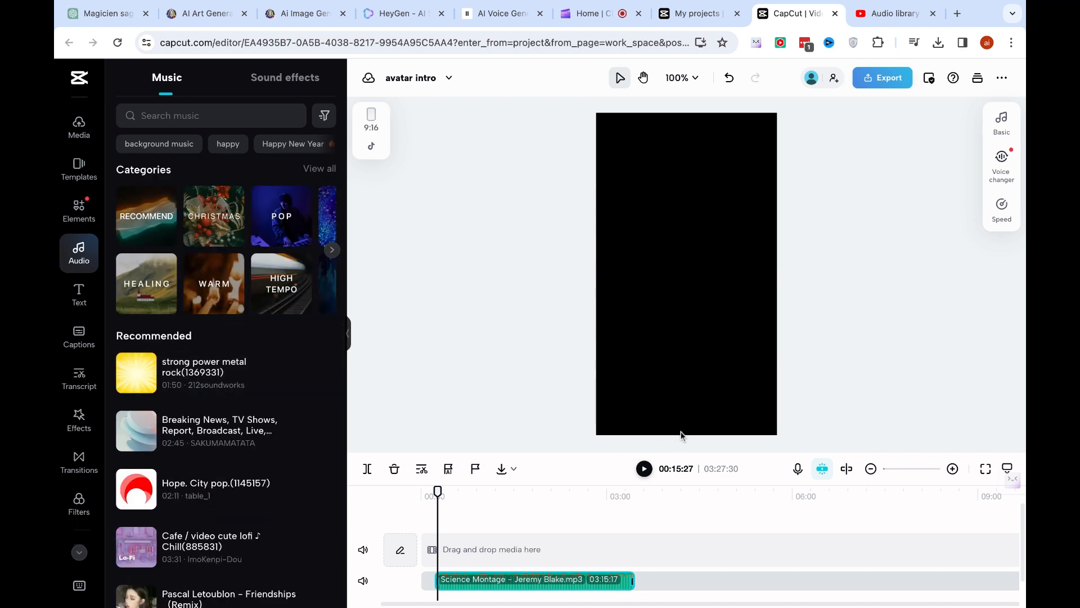
{"action": "left_click", "coordinate": [516, 318]}
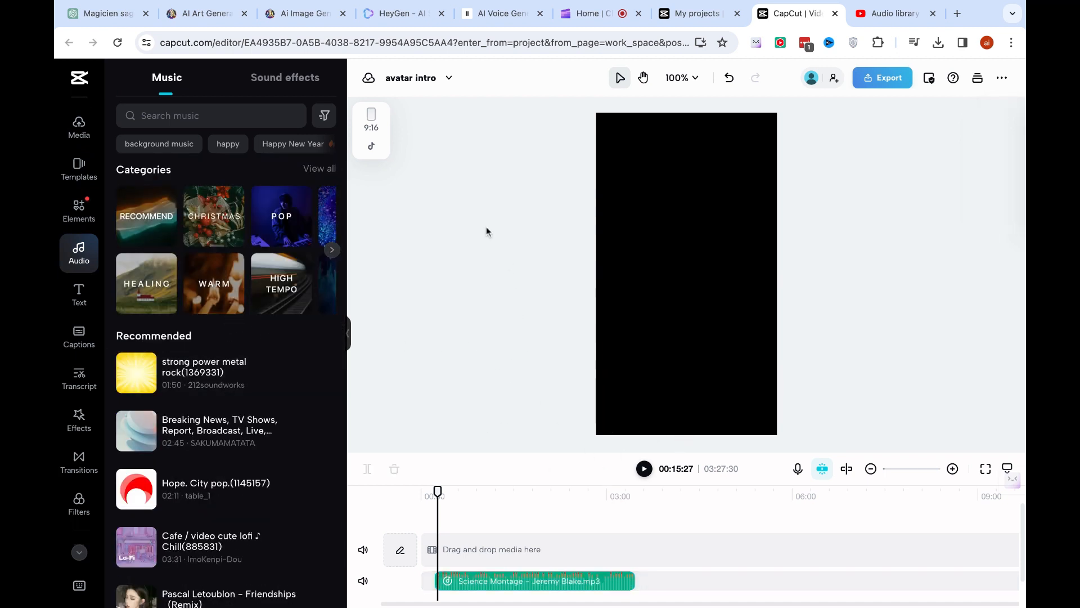
{"action": "left_click", "coordinate": [80, 131]}
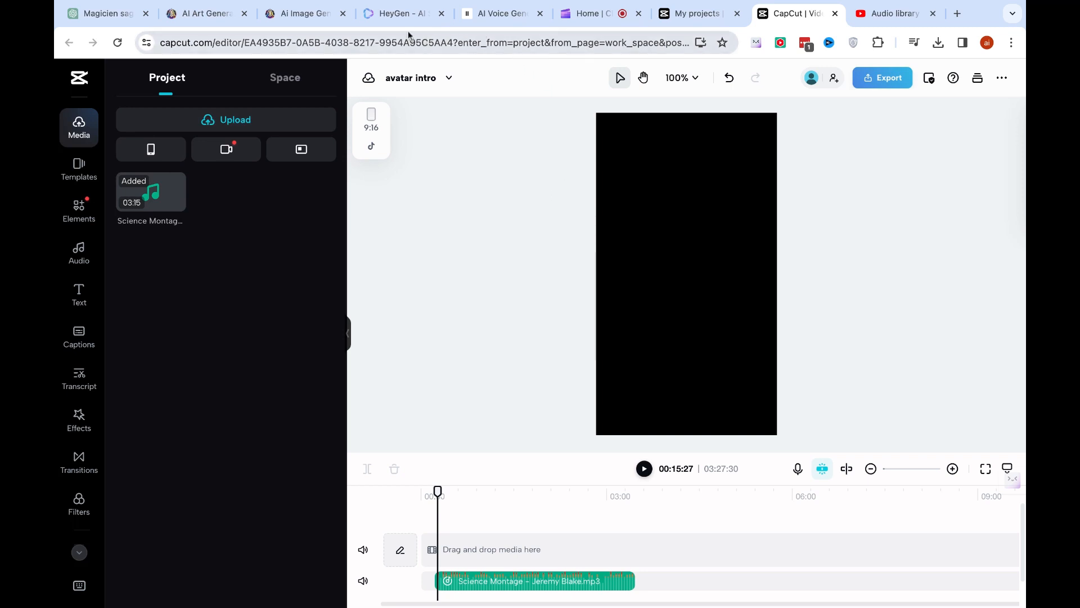
Step: Switch to HeyGen, open the finished avatar video and preview its opening seconds in full screen
{"action": "left_click", "coordinate": [401, 13]}
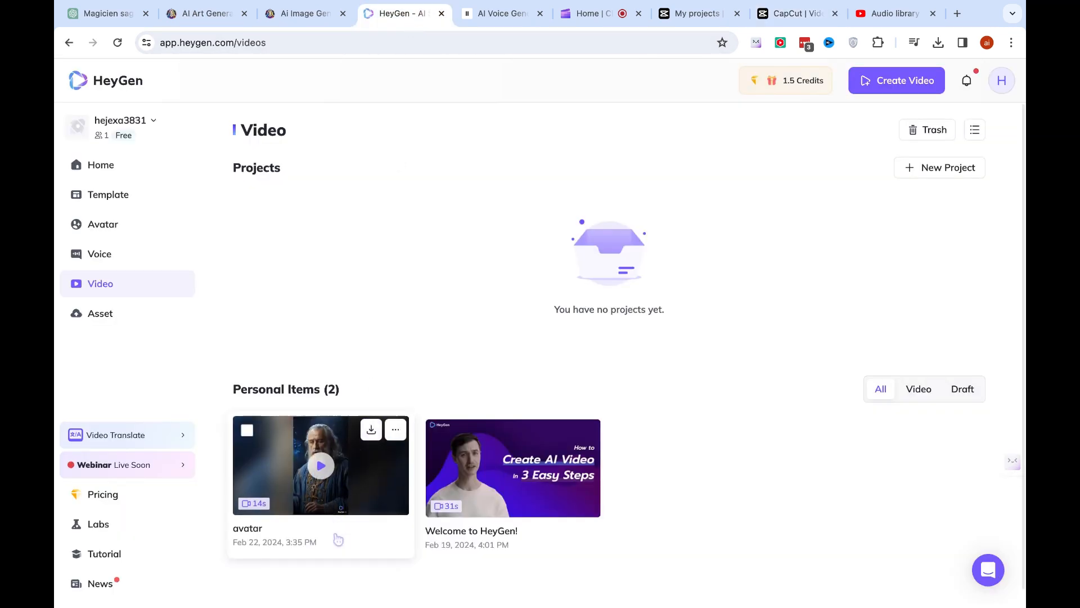
{"action": "left_click", "coordinate": [377, 486]}
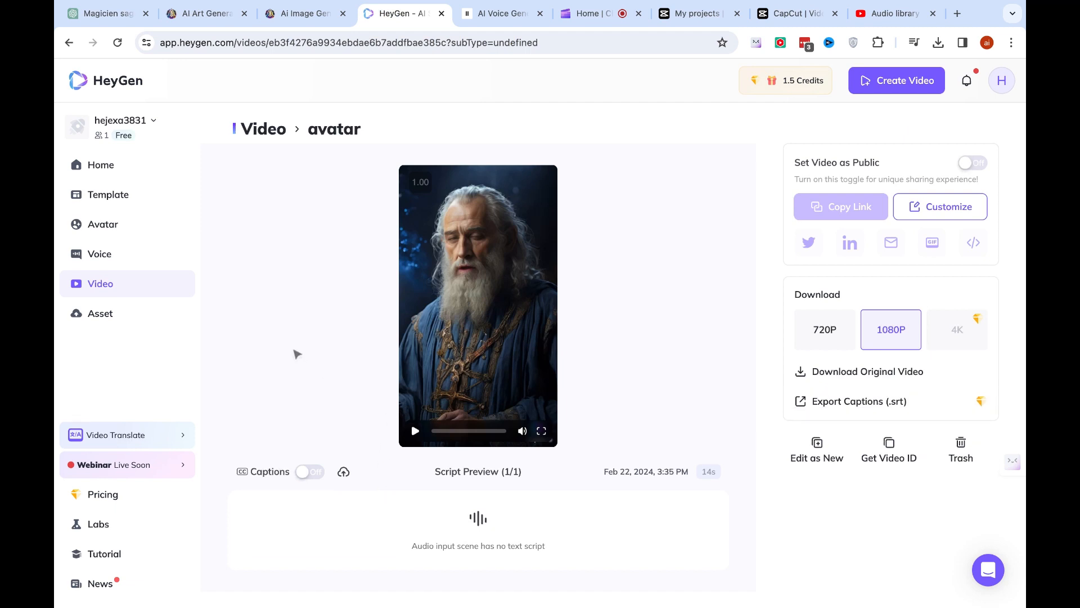
{"action": "left_click", "coordinate": [541, 432]}
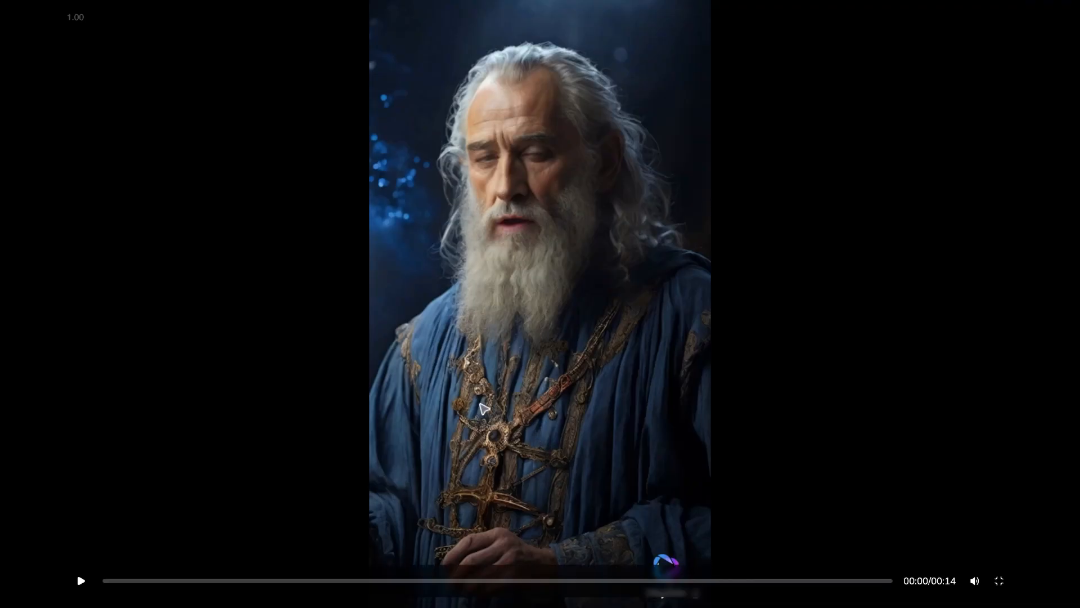
{"action": "left_click", "coordinate": [82, 582]}
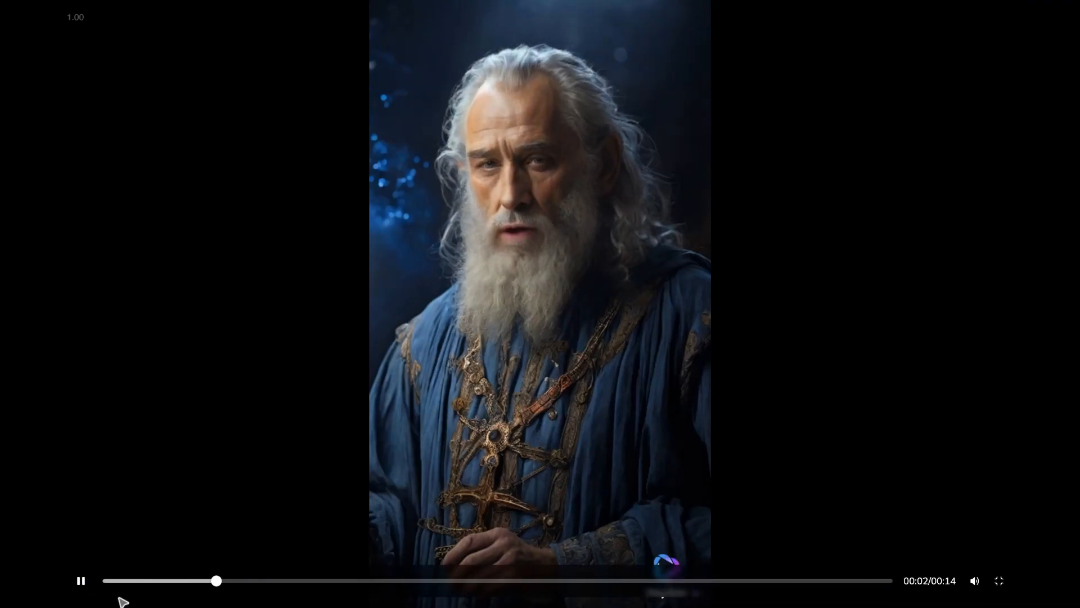
{"action": "left_click", "coordinate": [81, 582]}
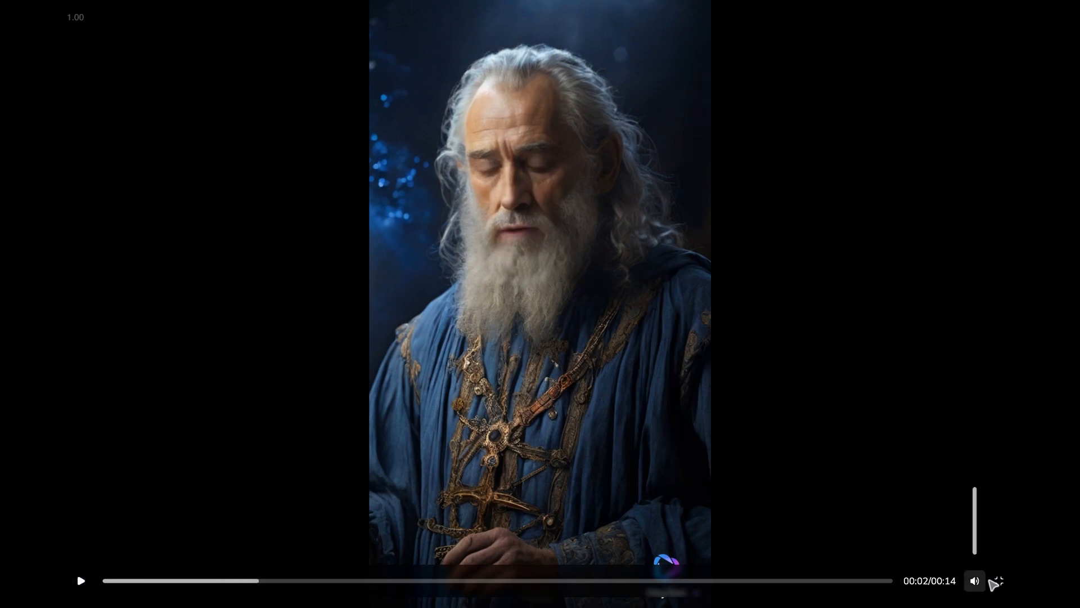
{"action": "left_click", "coordinate": [999, 580]}
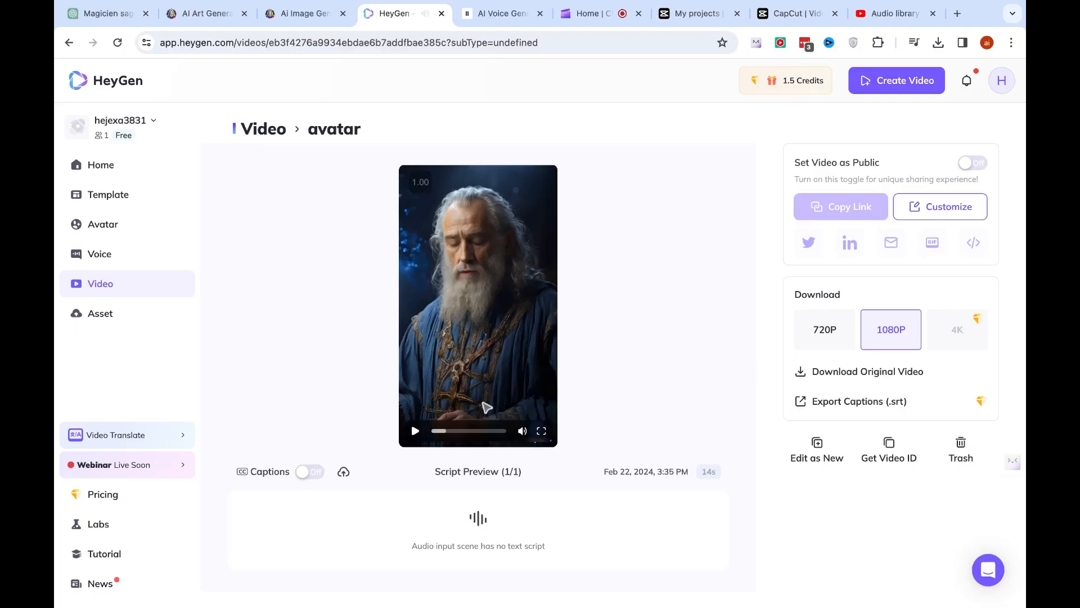
Step: Turn on captions for the avatar video, check the captions editor, and try to generate captions from the audio
{"action": "left_click", "coordinate": [310, 473]}
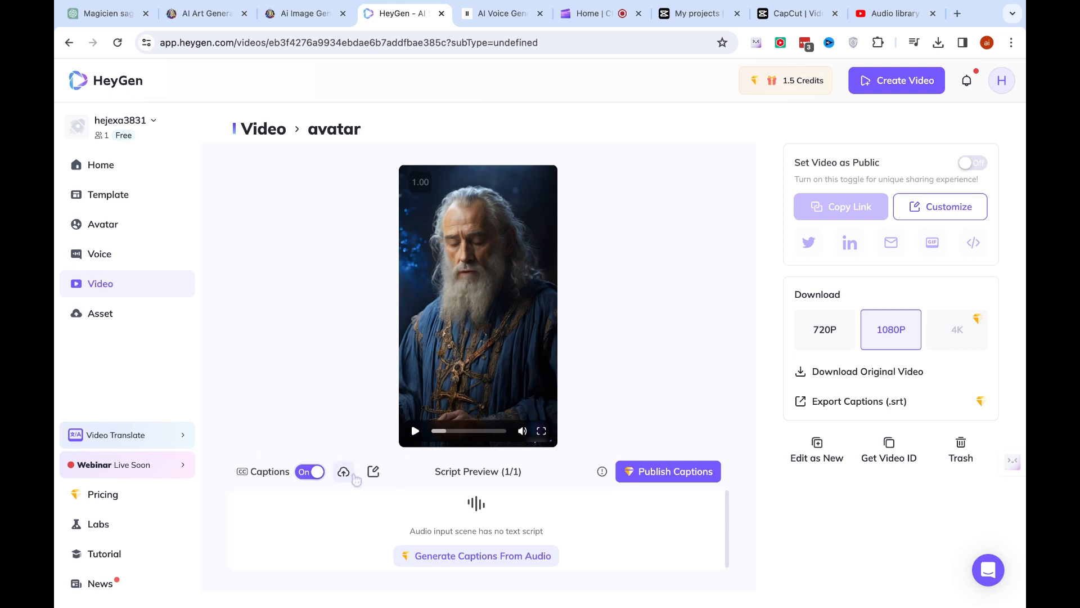
{"action": "left_click", "coordinate": [374, 474]}
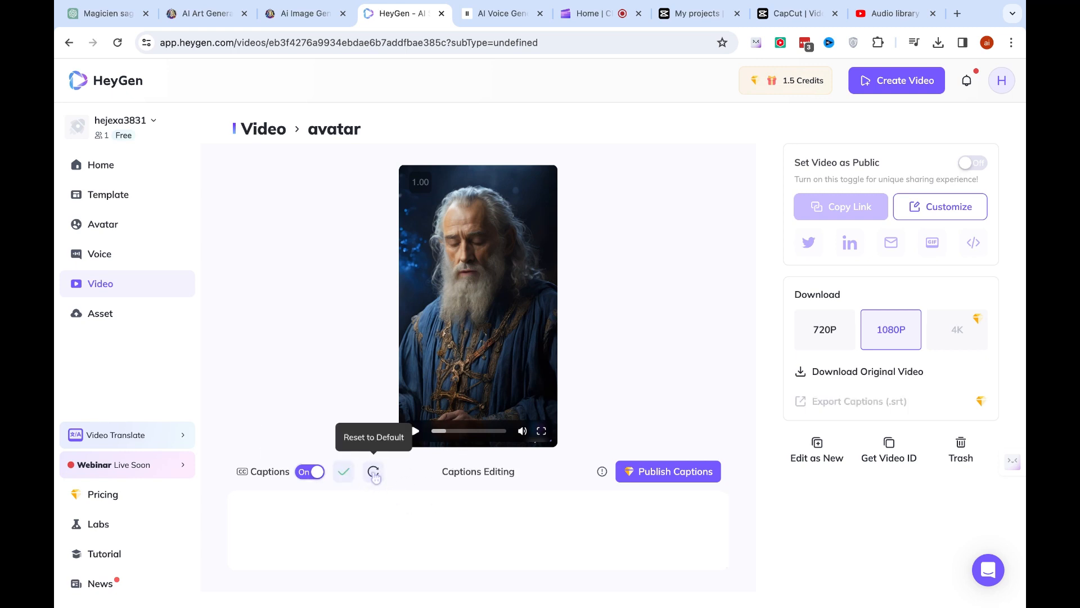
{"action": "left_click", "coordinate": [343, 472]}
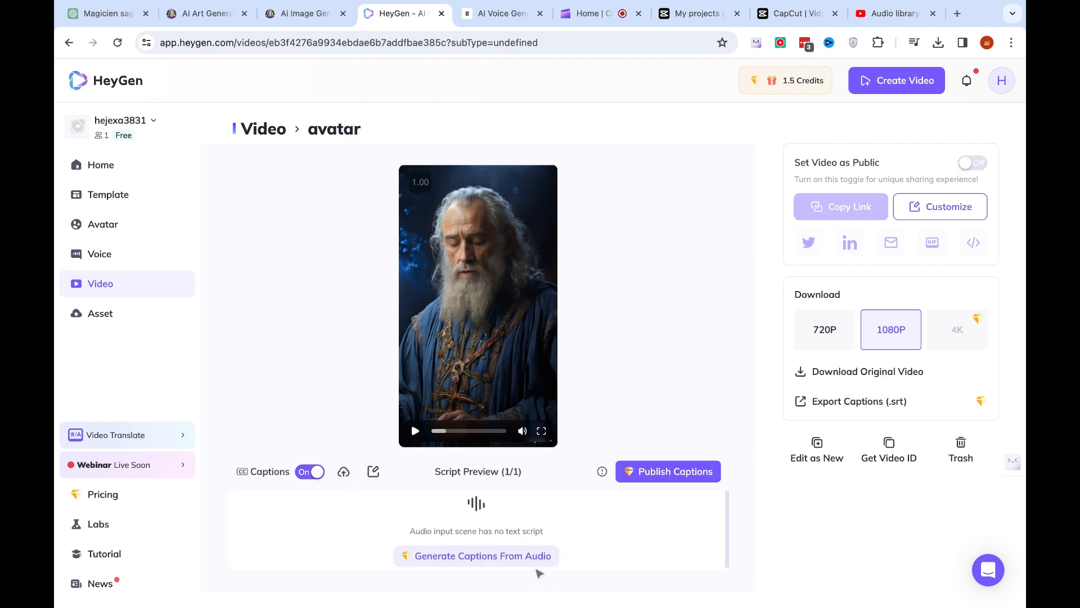
{"action": "left_click", "coordinate": [487, 556]}
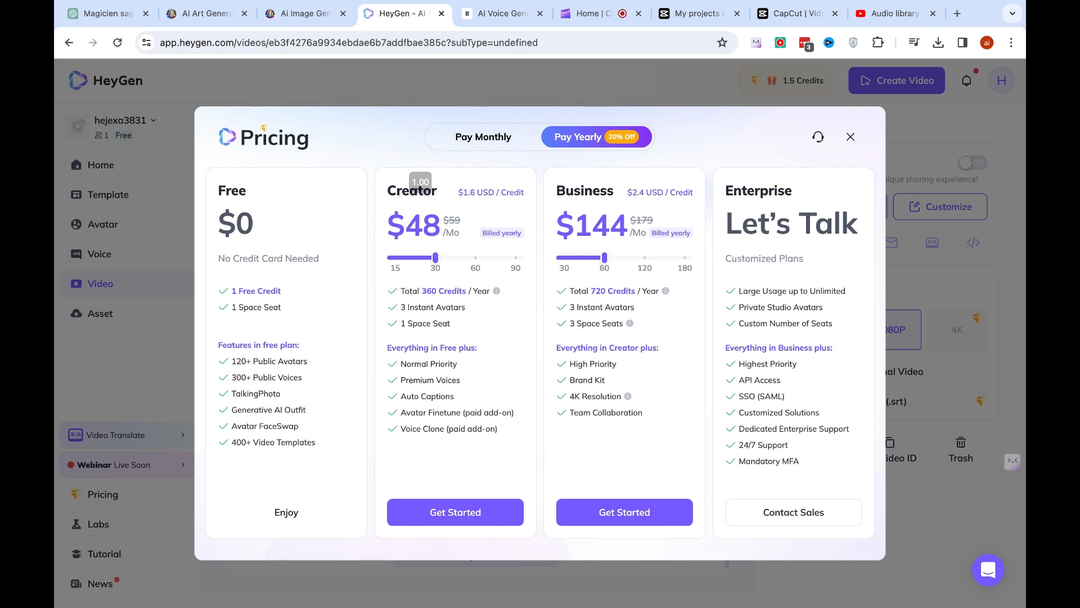
Step: Examine the Free and Creator plan features in HeyGen's pricing, including credits, instant avatars, premium voices and auto captions, then close it
{"action": "mouse_move", "coordinate": [236, 298]}
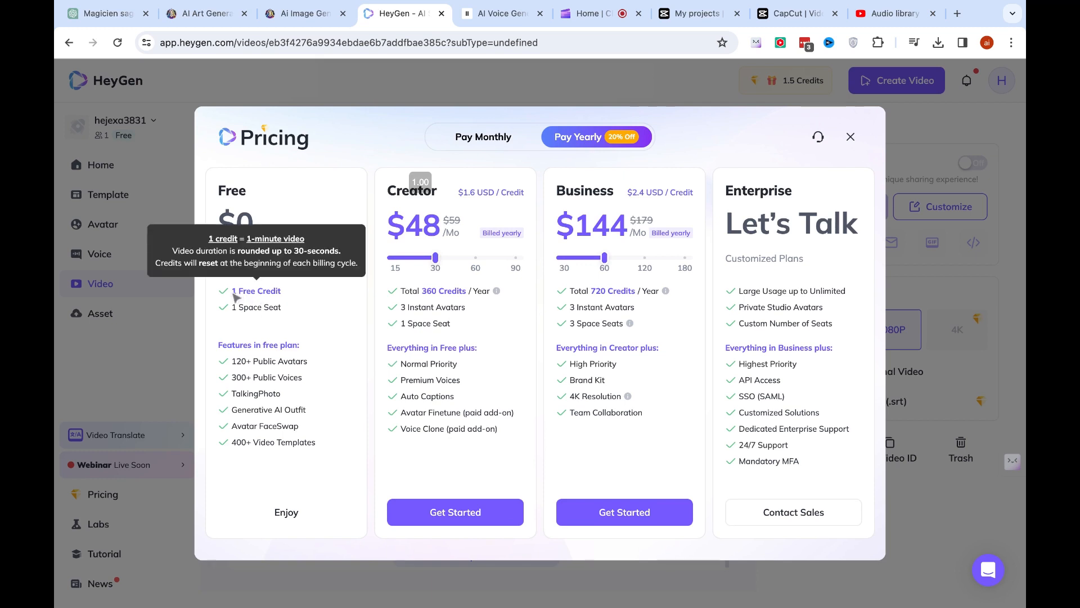
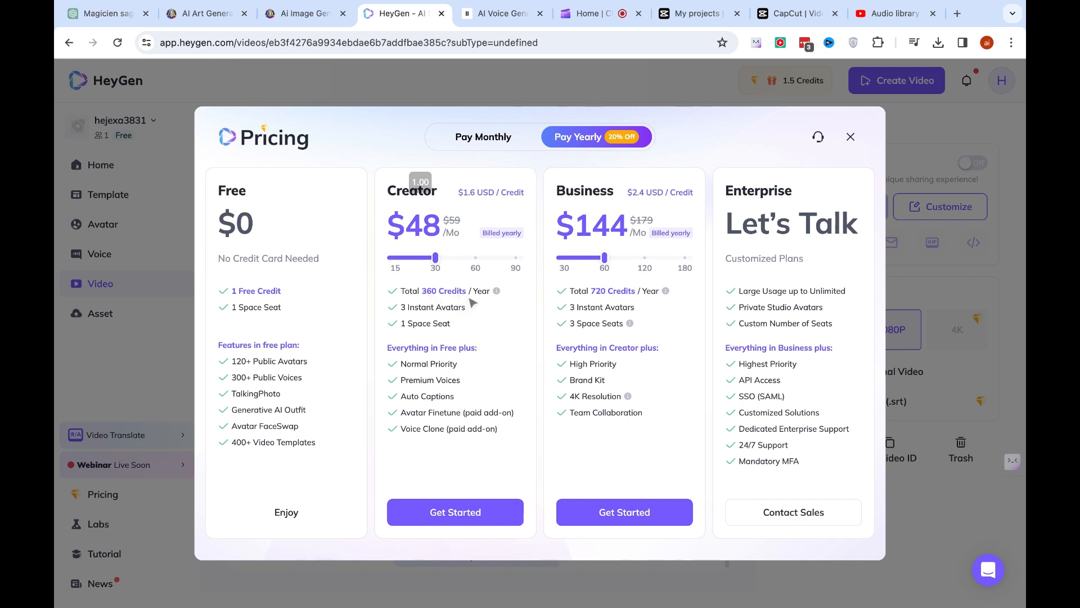
{"action": "triple_click", "coordinate": [400, 314]}
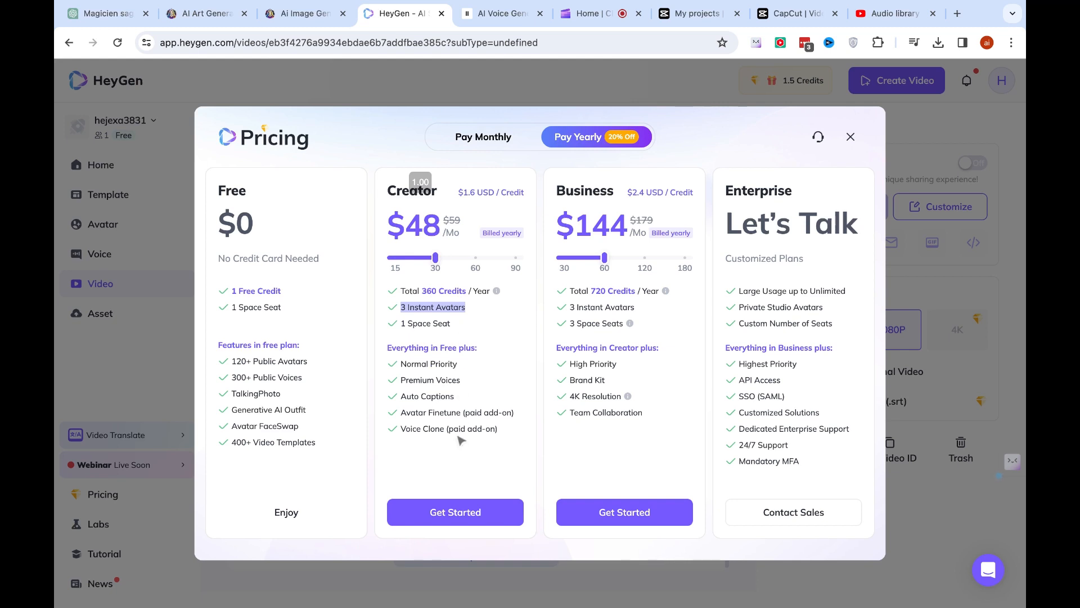
{"action": "triple_click", "coordinate": [403, 383]}
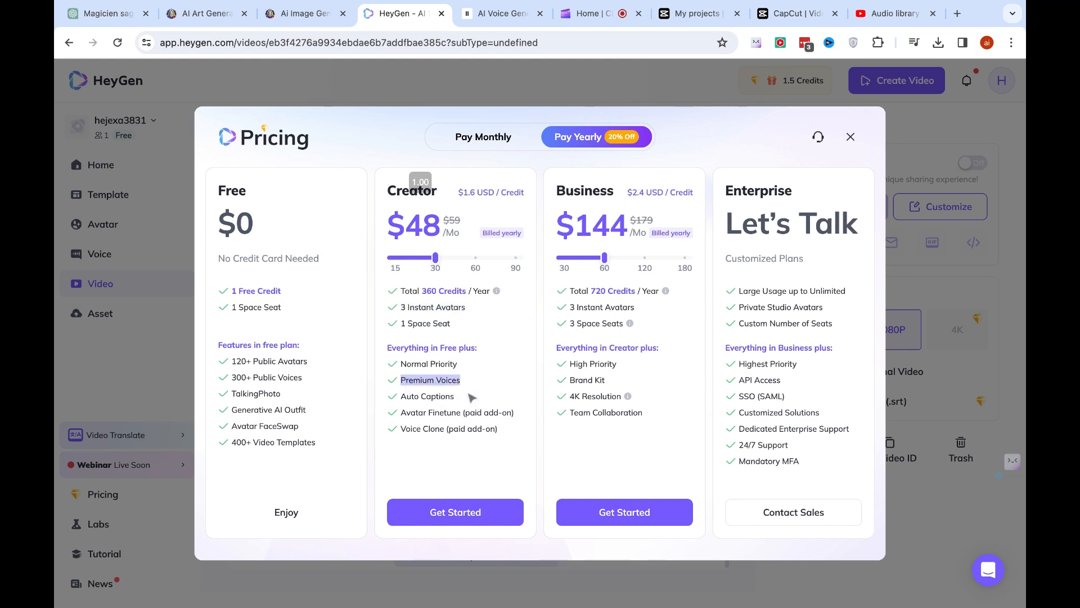
{"action": "left_click", "coordinate": [448, 405]}
{"action": "left_click_drag", "start_coordinate": [455, 399], "coordinate": [405, 399]}
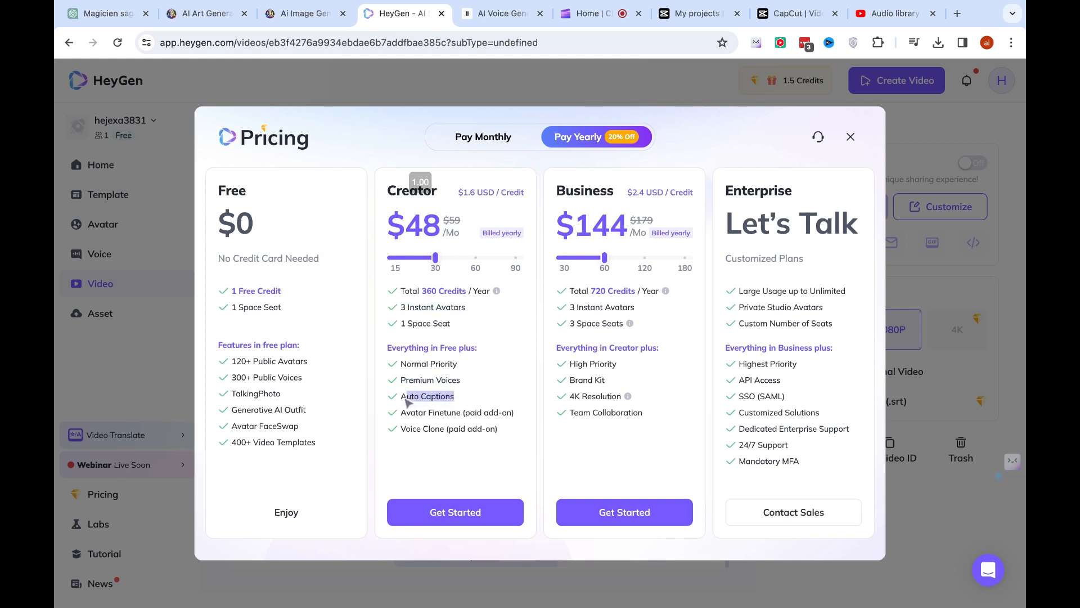
{"action": "left_click", "coordinate": [458, 400]}
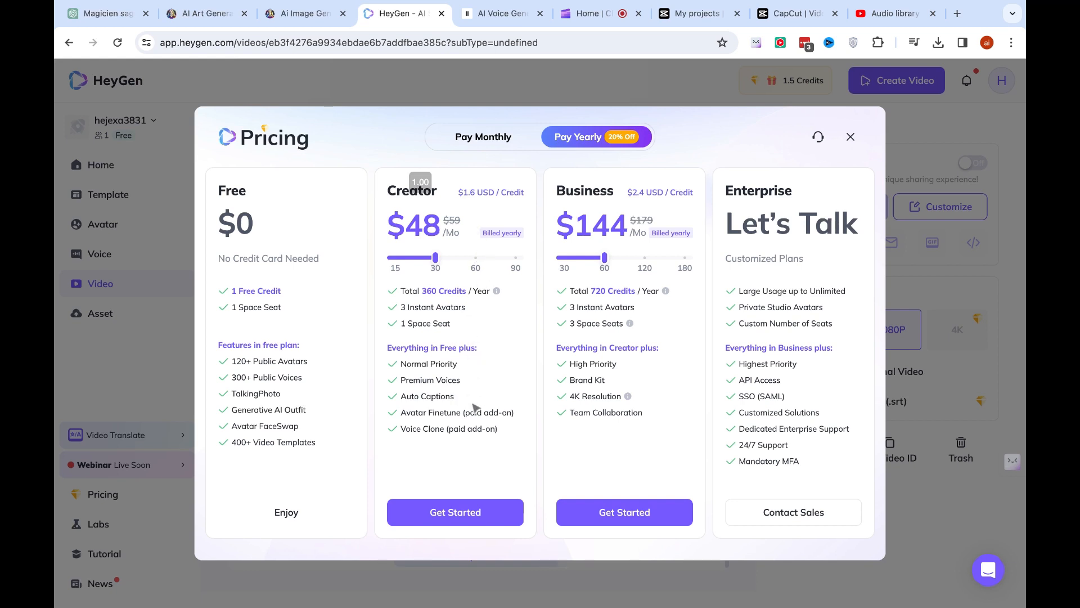
{"action": "left_click", "coordinate": [850, 137]}
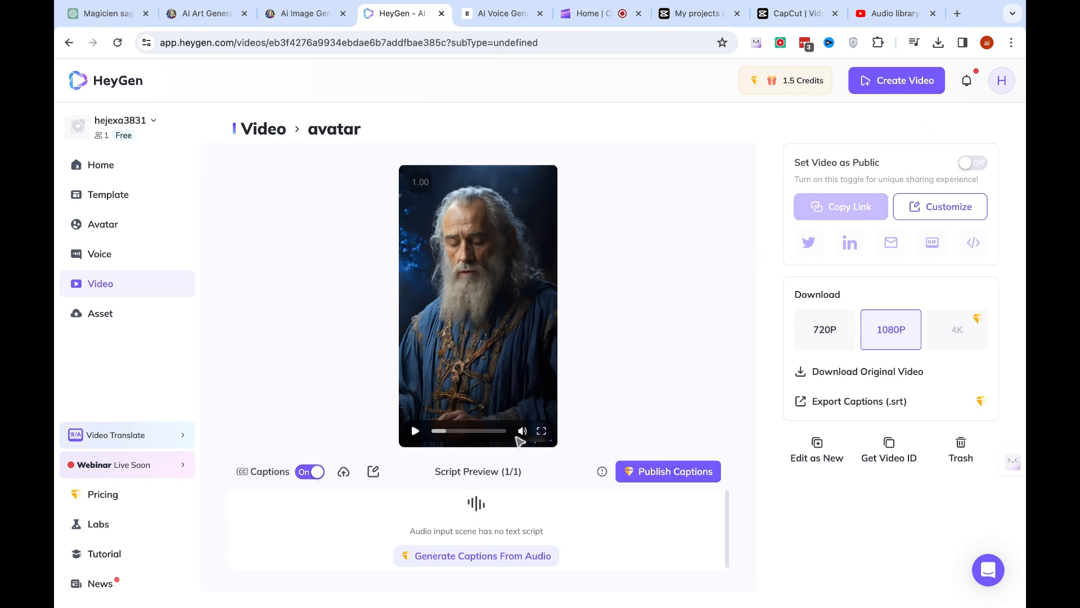
Step: Play the avatar video in full screen and return to its video page
{"action": "left_click", "coordinate": [541, 431]}
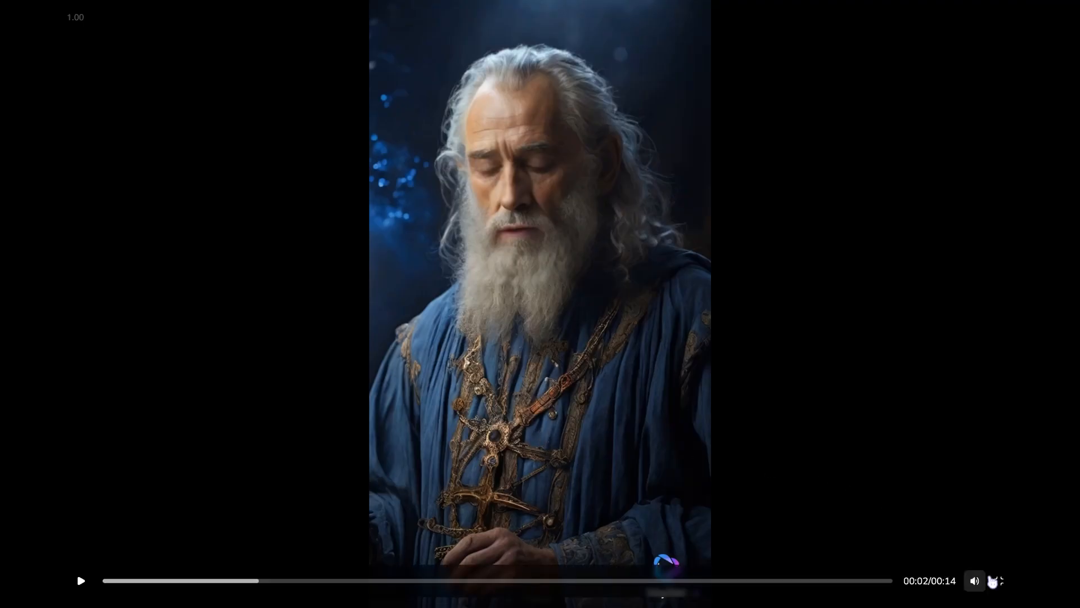
{"action": "key", "text": "space"}
{"action": "left_click", "coordinate": [999, 581]}
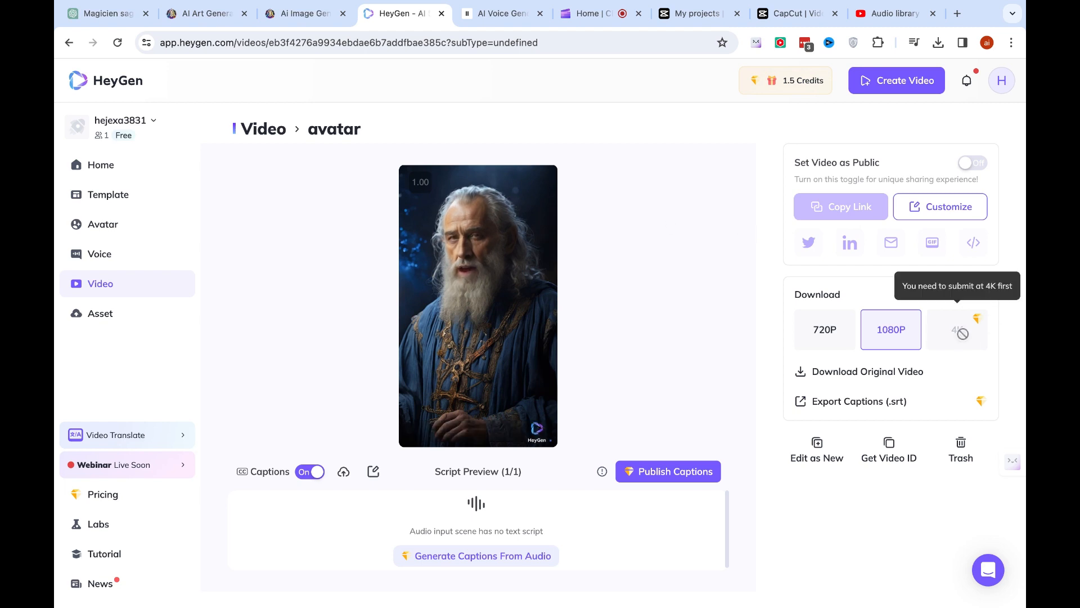
Step: Choose the 1080P resolution and download the original avatar video
{"action": "left_click", "coordinate": [848, 340]}
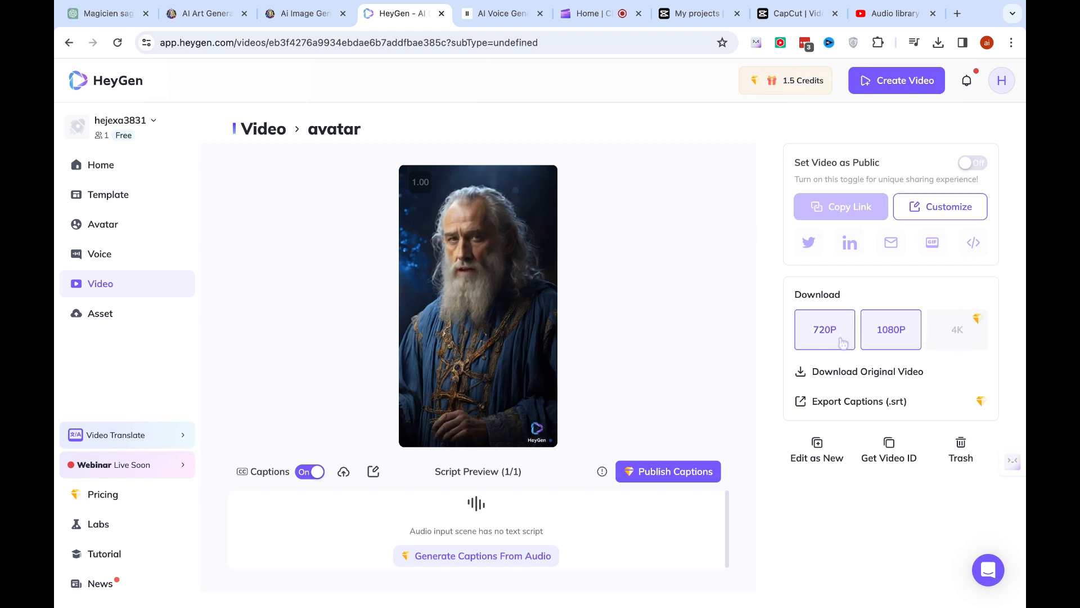
{"action": "left_click", "coordinate": [895, 337]}
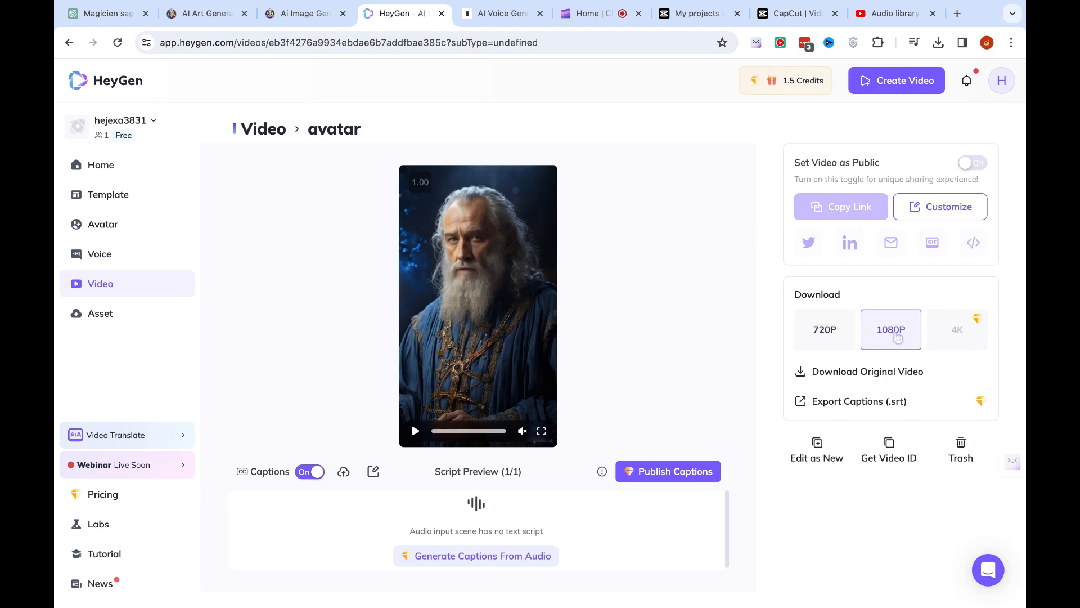
{"action": "left_click", "coordinate": [888, 380]}
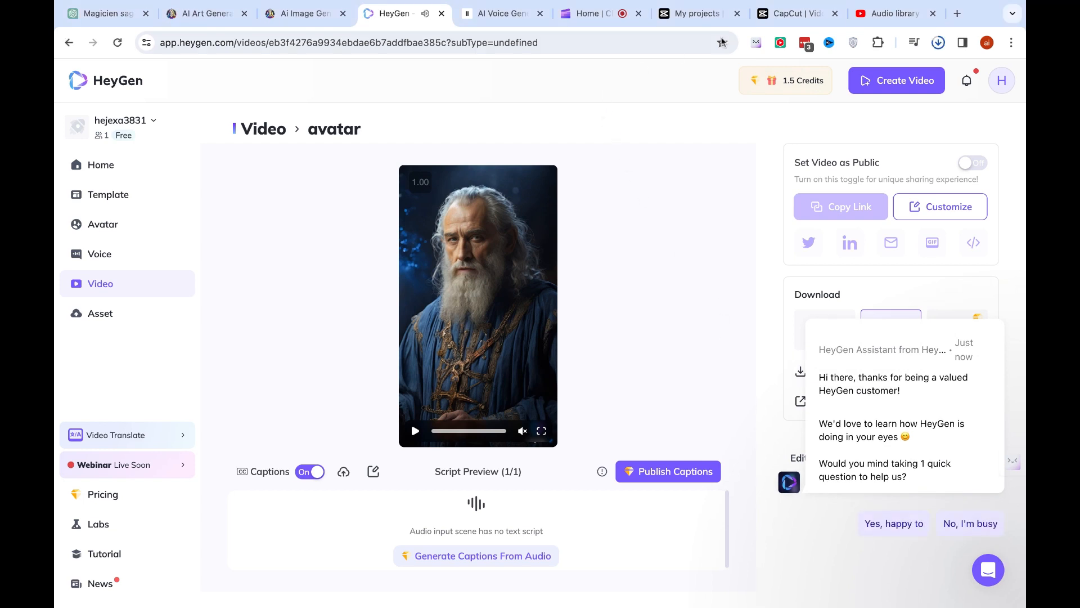
Step: Switch to CapCut and play back a couple of seconds of the Science Montage music
{"action": "left_click", "coordinate": [786, 19]}
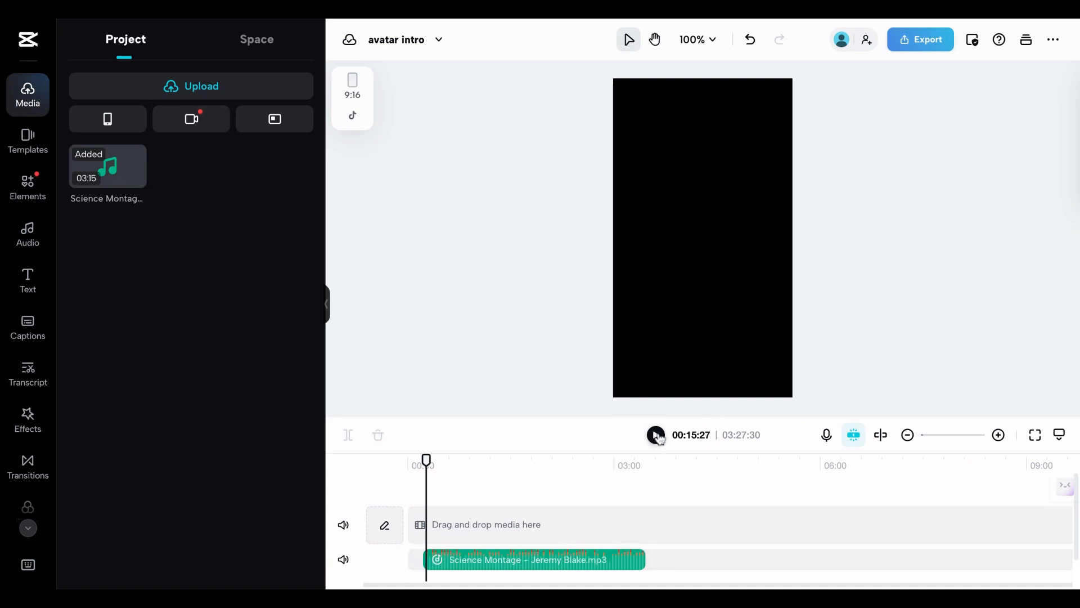
{"action": "left_click", "coordinate": [656, 434]}
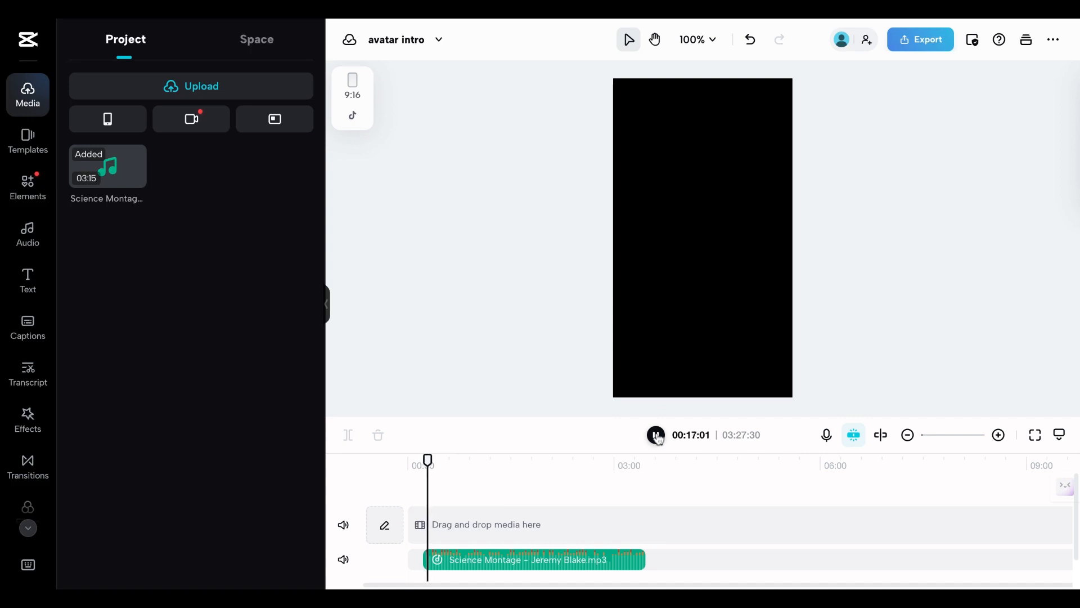
{"action": "left_click", "coordinate": [656, 435]}
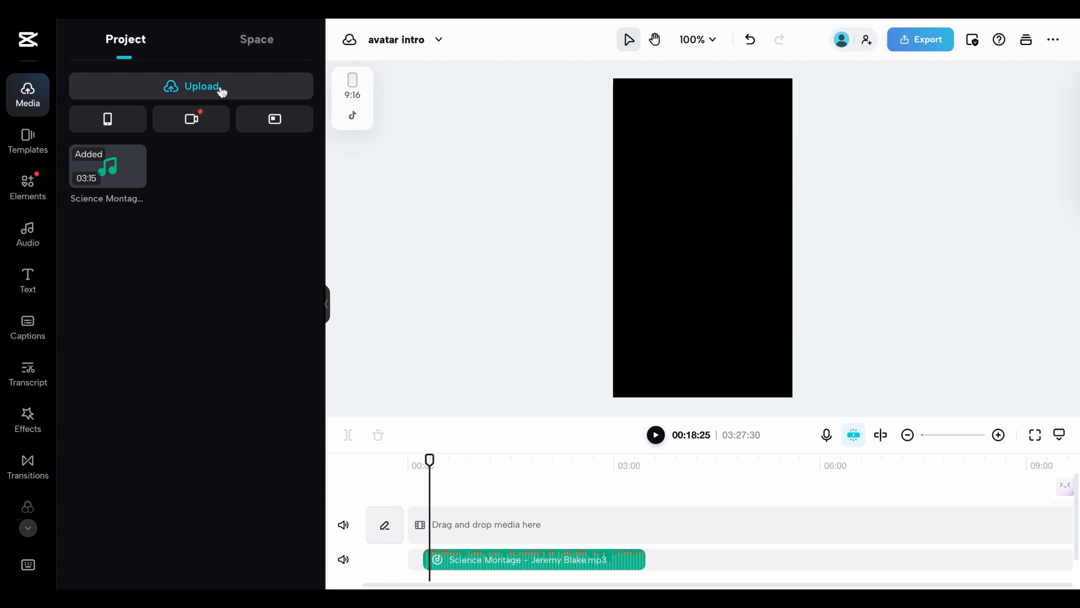
Step: Upload avatar.mp4 from this device to the project media and preview its opening
{"action": "left_click", "coordinate": [191, 86]}
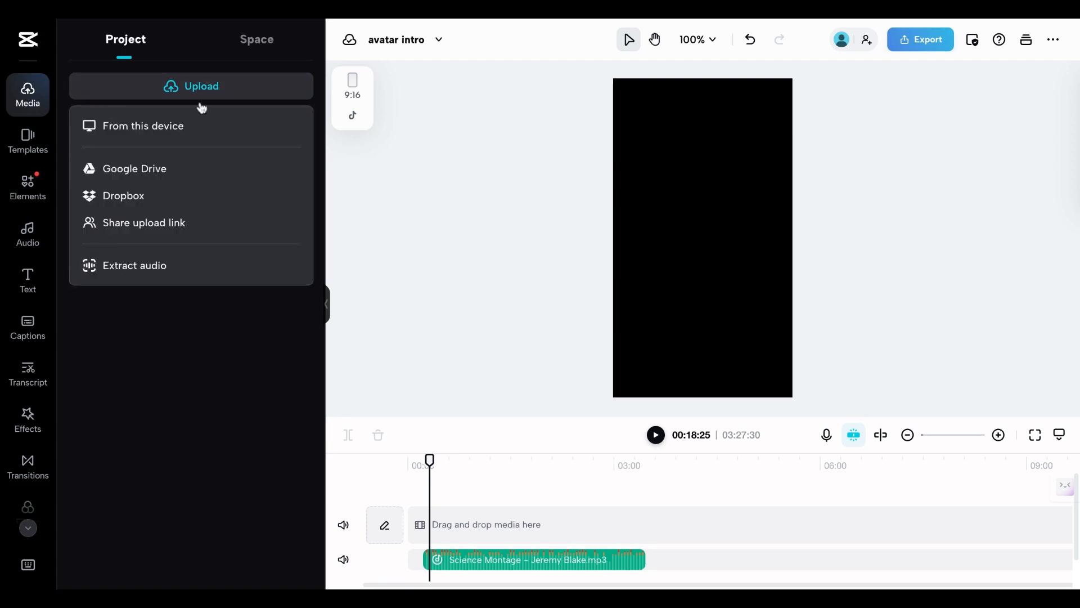
{"action": "left_click", "coordinate": [160, 127]}
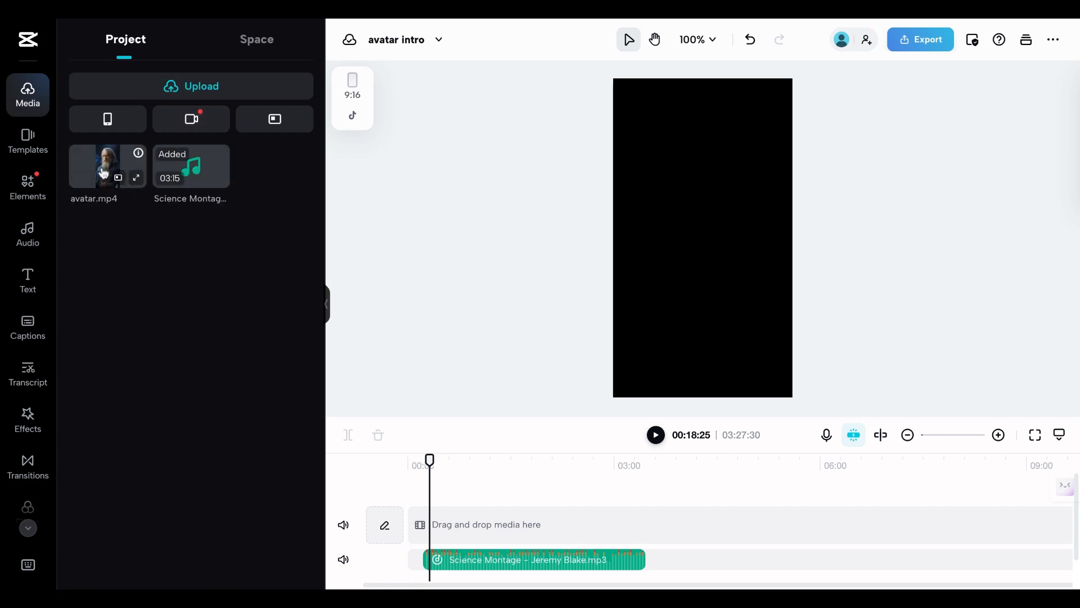
{"action": "left_click", "coordinate": [136, 177]}
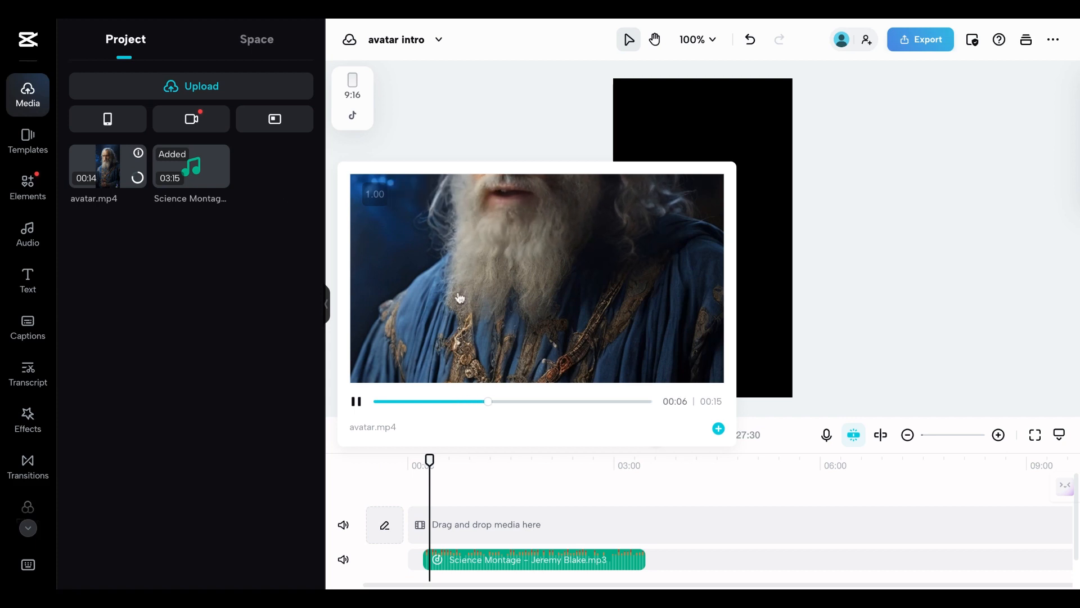
{"action": "left_click", "coordinate": [235, 274]}
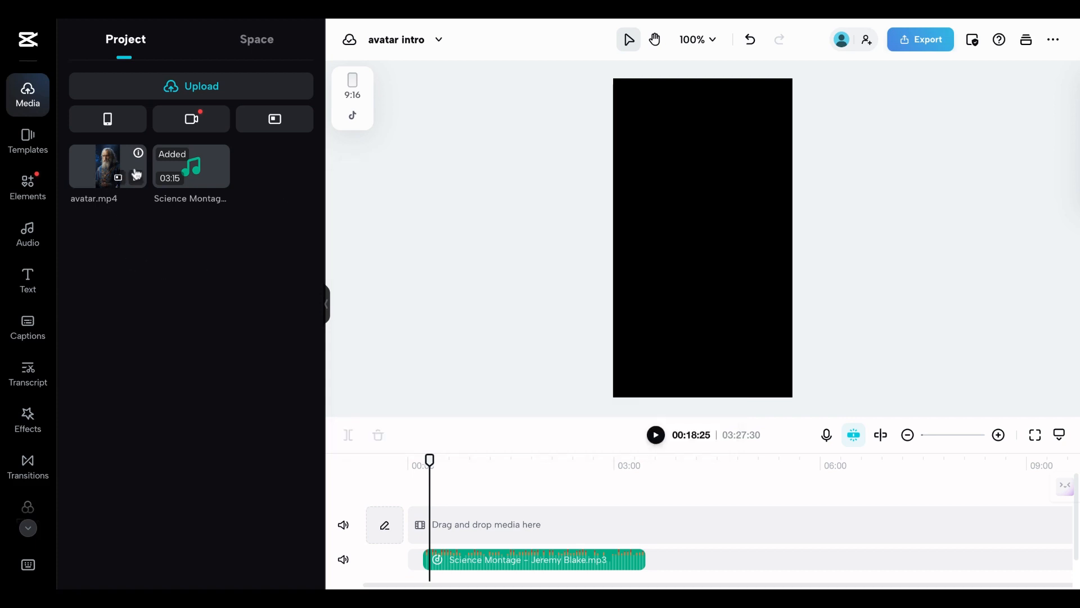
{"action": "left_click", "coordinate": [136, 178]}
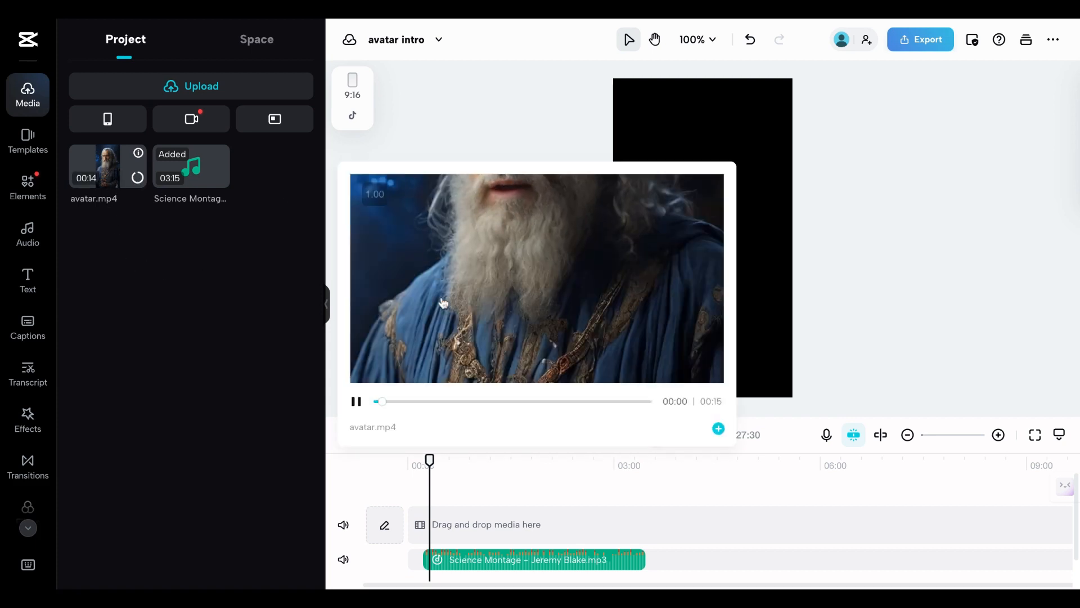
{"action": "left_click", "coordinate": [355, 401]}
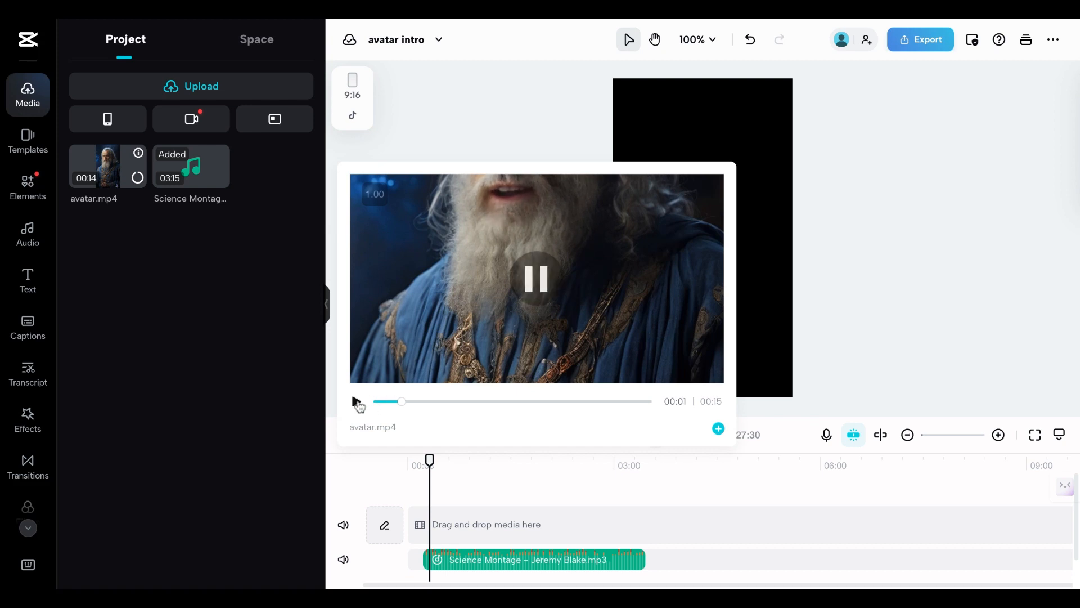
Step: Add avatar.mp4 to the start of the timeline, dismiss the transcript-editing tip and play back the first seconds
{"action": "left_click", "coordinate": [718, 429]}
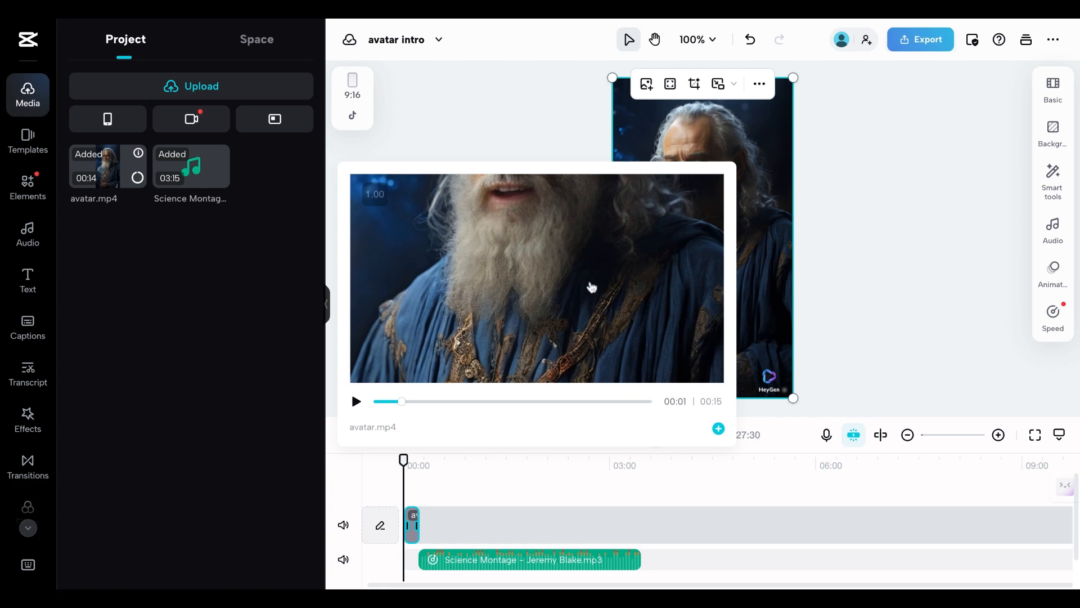
{"action": "left_click", "coordinate": [509, 141]}
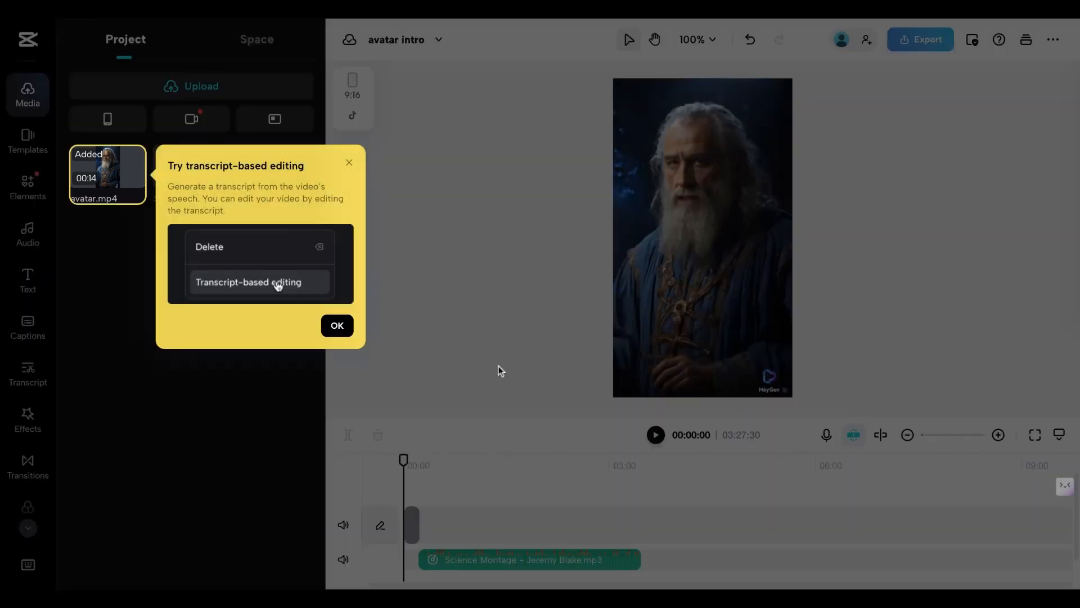
{"action": "left_click", "coordinate": [343, 326]}
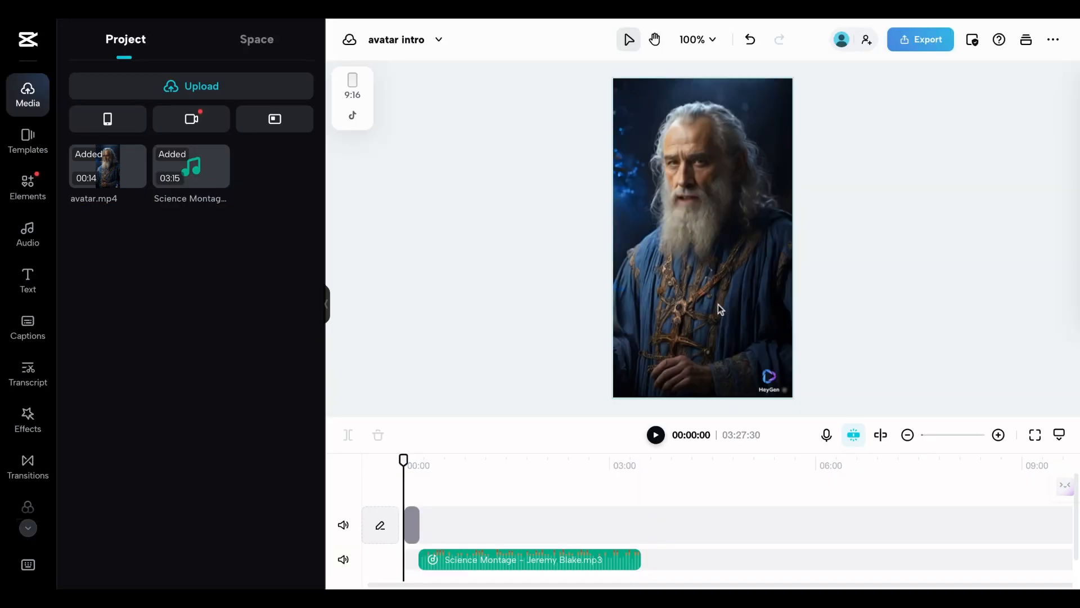
{"action": "left_click", "coordinate": [656, 435]}
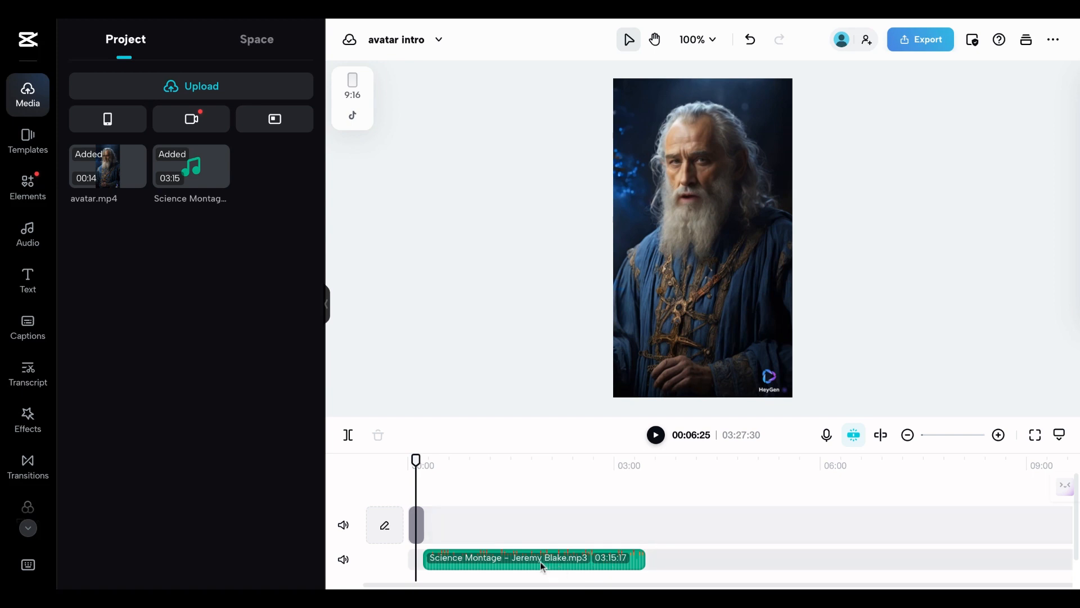
Step: Move the Science Montage music to the start of the timeline and trim its end to match the avatar clip
{"action": "left_click_drag", "start_coordinate": [540, 561], "coordinate": [526, 559]}
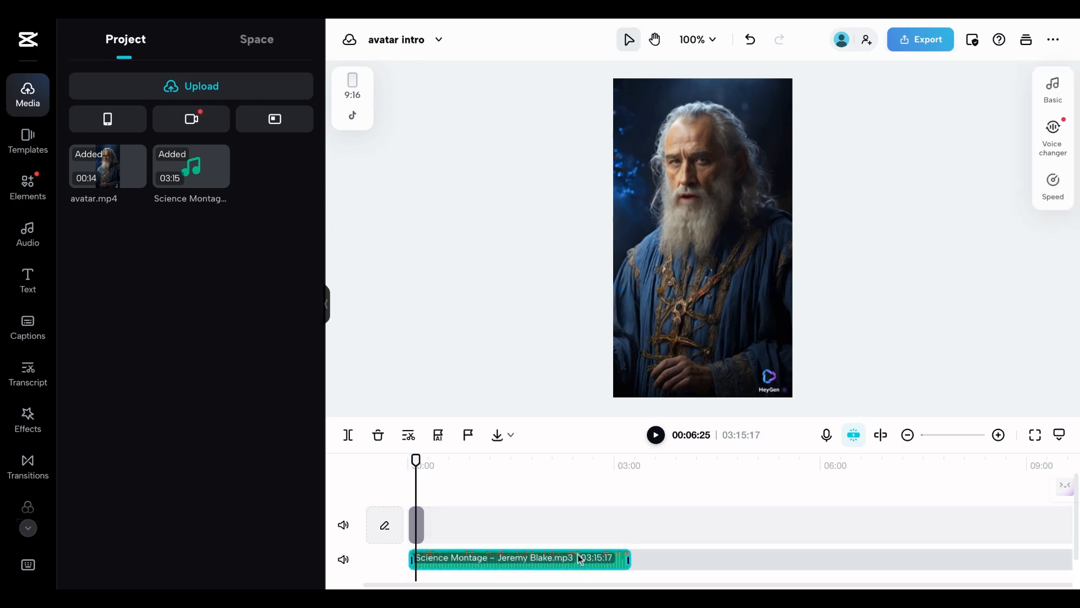
{"action": "left_click_drag", "start_coordinate": [627, 559], "coordinate": [424, 559]}
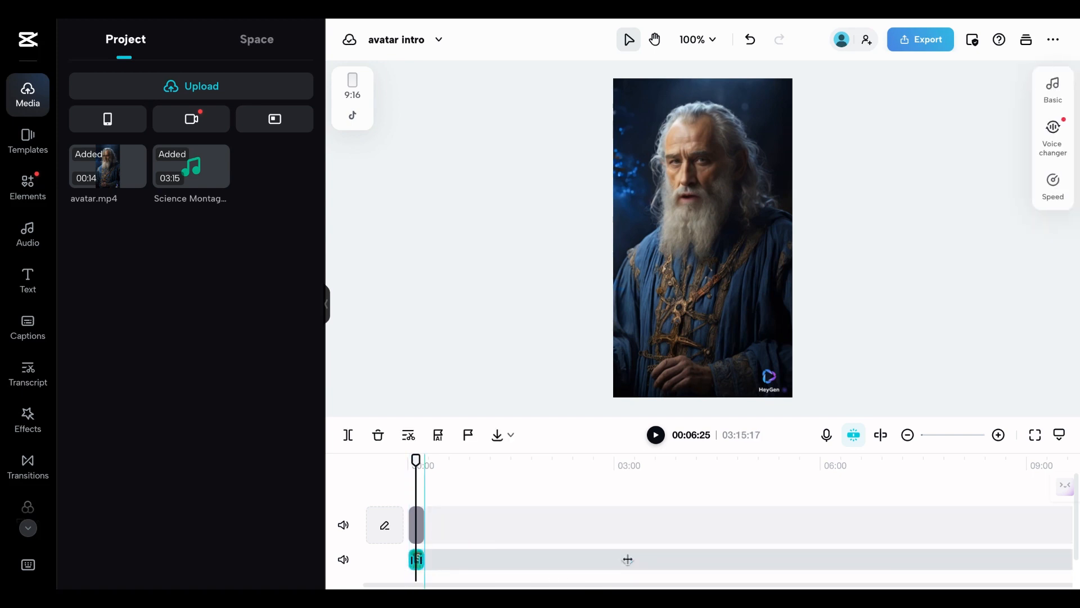
{"action": "left_click", "coordinate": [999, 435]}
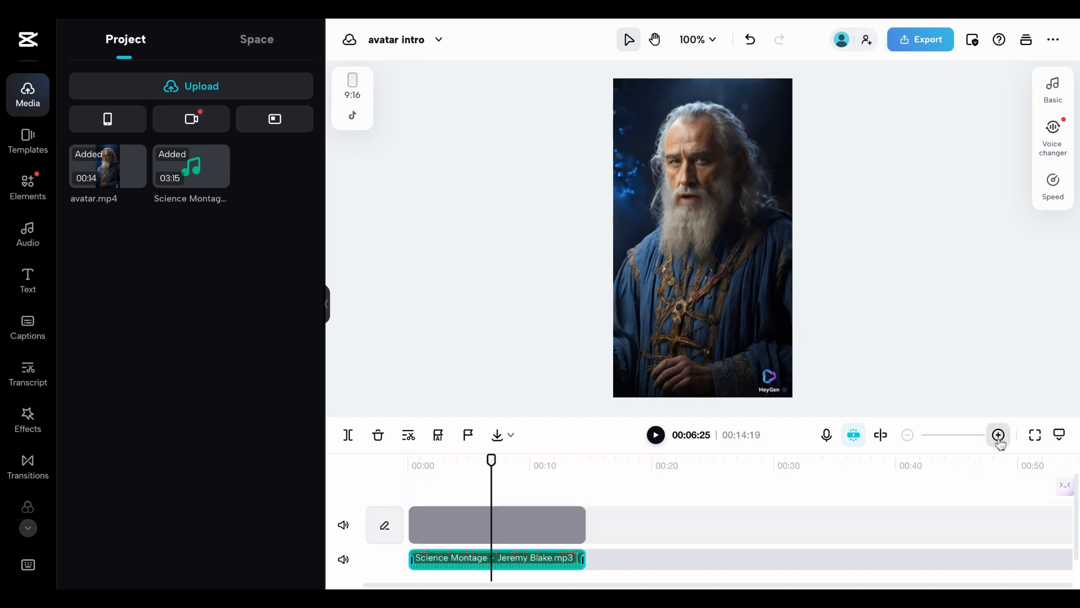
Step: Enlarge the avatar clip on the canvas until the HeyGen watermark falls outside the frame, and reposition the portrait to fill it
{"action": "left_click", "coordinate": [762, 276]}
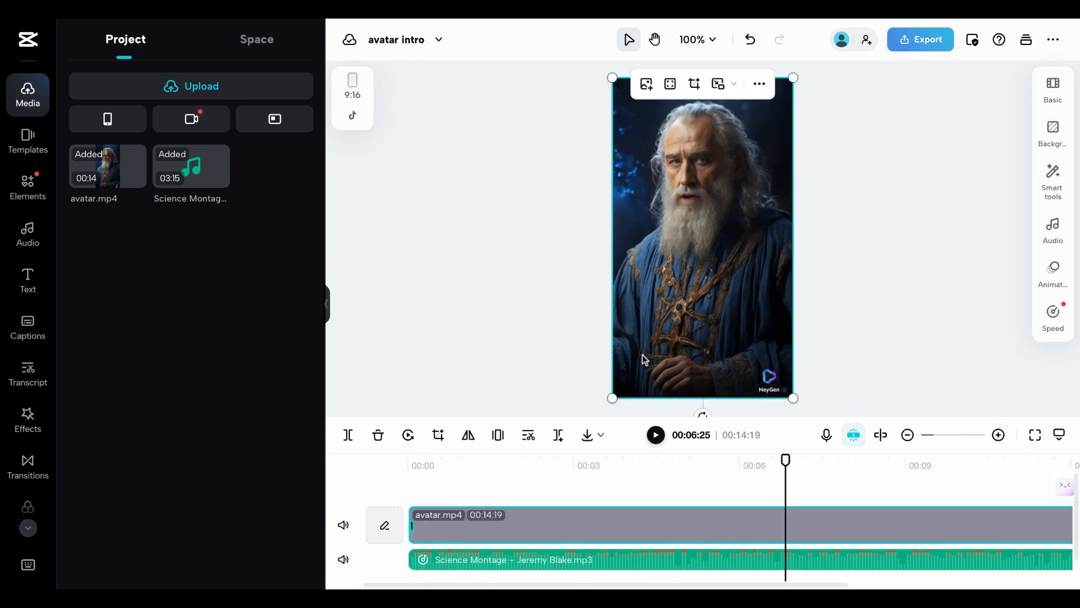
{"action": "left_click_drag", "start_coordinate": [609, 400], "coordinate": [596, 417]}
{"action": "left_click_drag", "start_coordinate": [793, 77], "coordinate": [800, 66]}
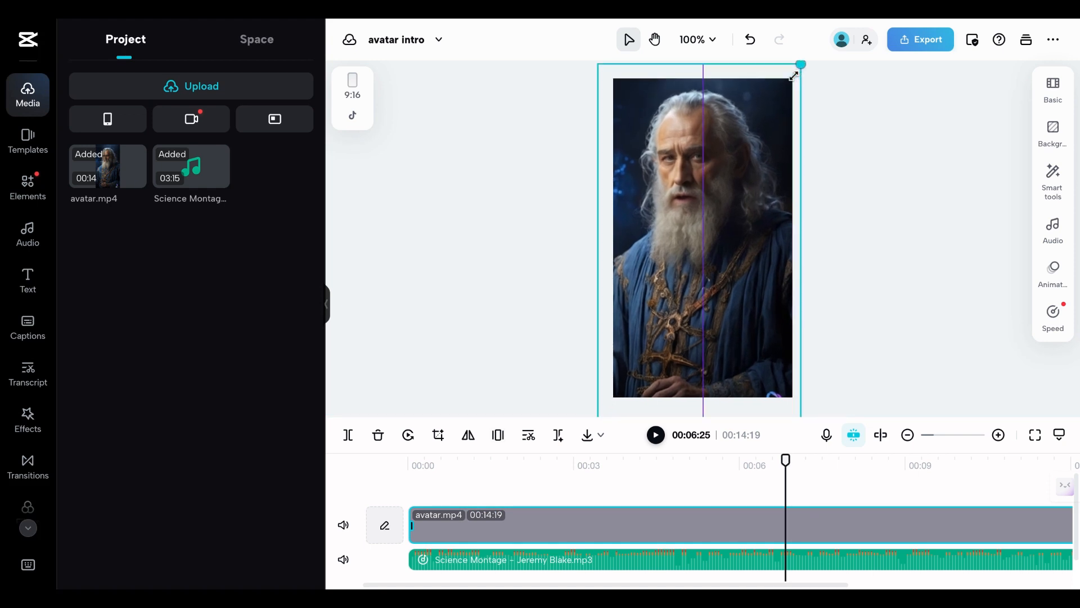
{"action": "scroll", "coordinate": [900, 382], "scroll_direction": "down", "scroll_amount": 1}
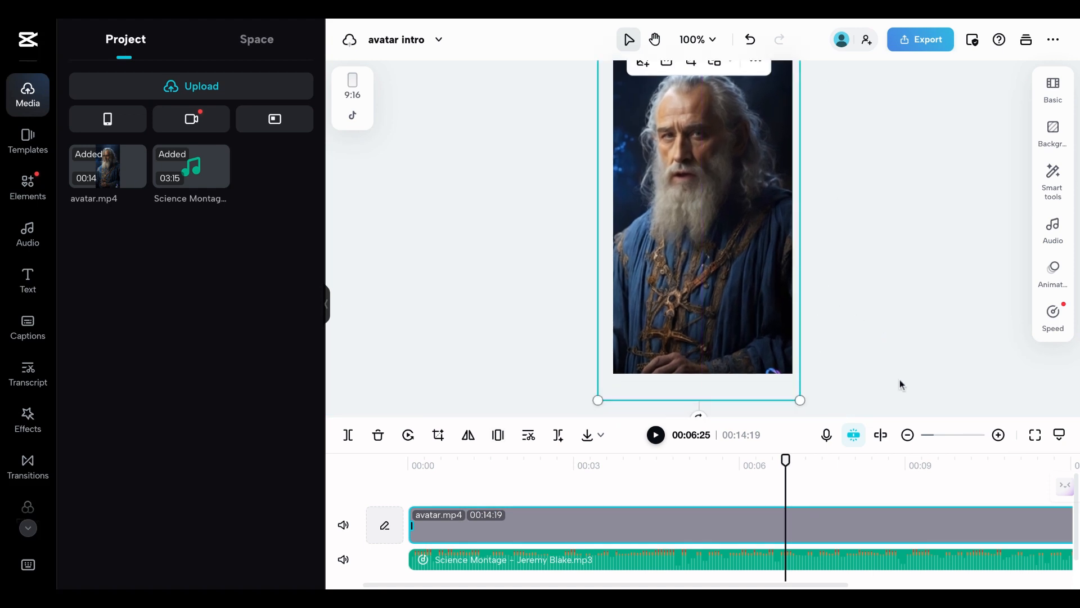
{"action": "left_click_drag", "start_coordinate": [800, 400], "coordinate": [804, 404]}
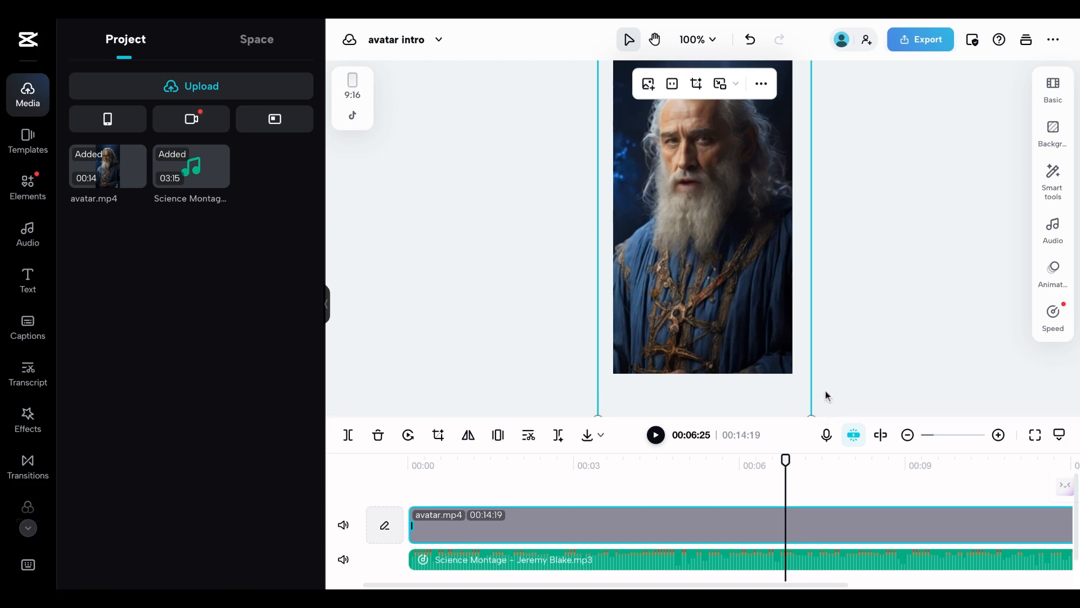
{"action": "left_click", "coordinate": [868, 286]}
{"action": "left_click", "coordinate": [751, 248]}
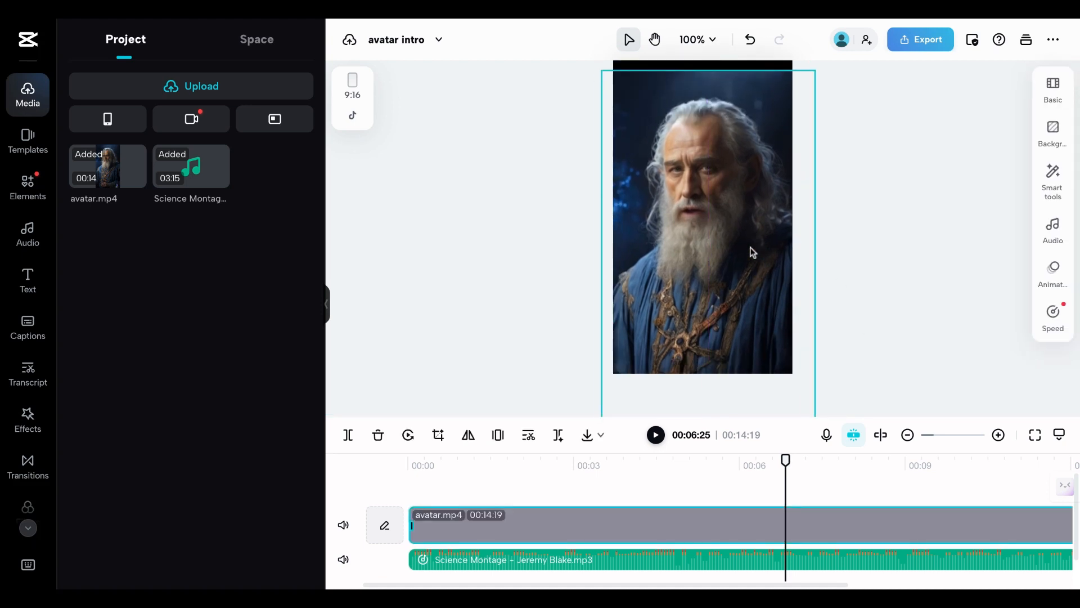
{"action": "mouse_move", "coordinate": [750, 247]}
{"action": "left_mouse_down"}
{"action": "mouse_move", "coordinate": [752, 236]}
{"action": "mouse_move", "coordinate": [751, 250]}
{"action": "left_mouse_up"}
{"action": "left_click_drag", "start_coordinate": [814, 79], "coordinate": [814, 77]}
{"action": "left_click_drag", "start_coordinate": [727, 148], "coordinate": [719, 148]}
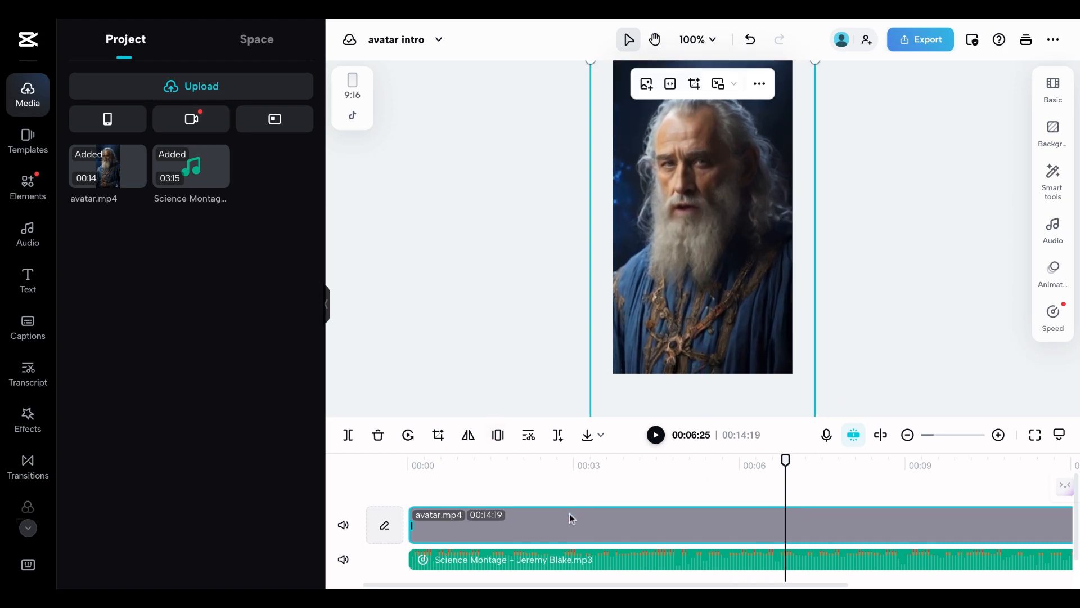
Step: Scrub through the opening of the avatar clip and look over its background and smart tools options
{"action": "left_click_drag", "start_coordinate": [786, 459], "coordinate": [555, 459]}
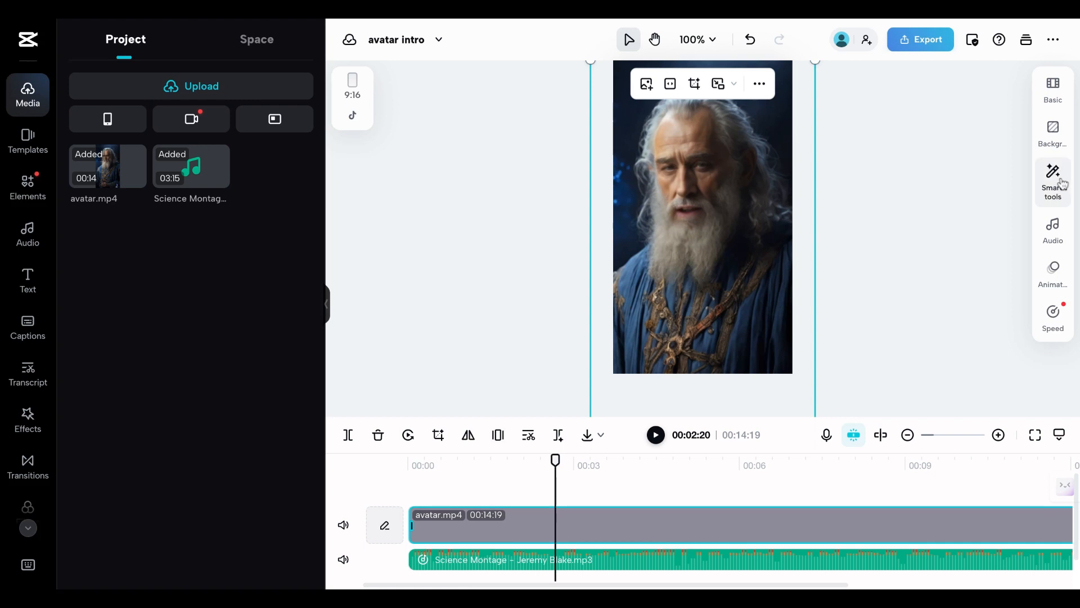
{"action": "left_click", "coordinate": [1052, 134]}
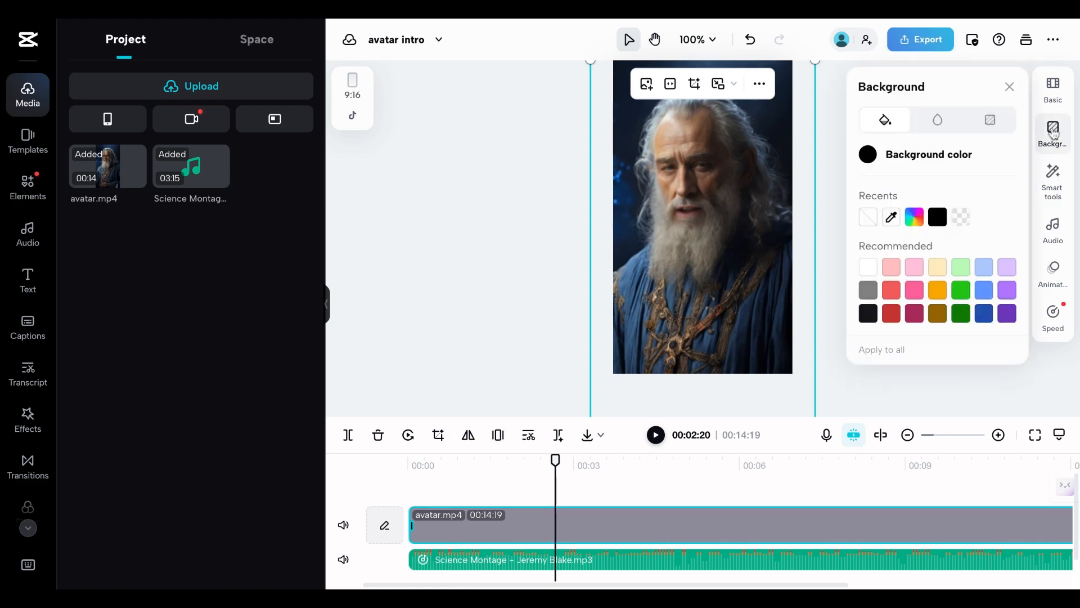
{"action": "left_click", "coordinate": [820, 117]}
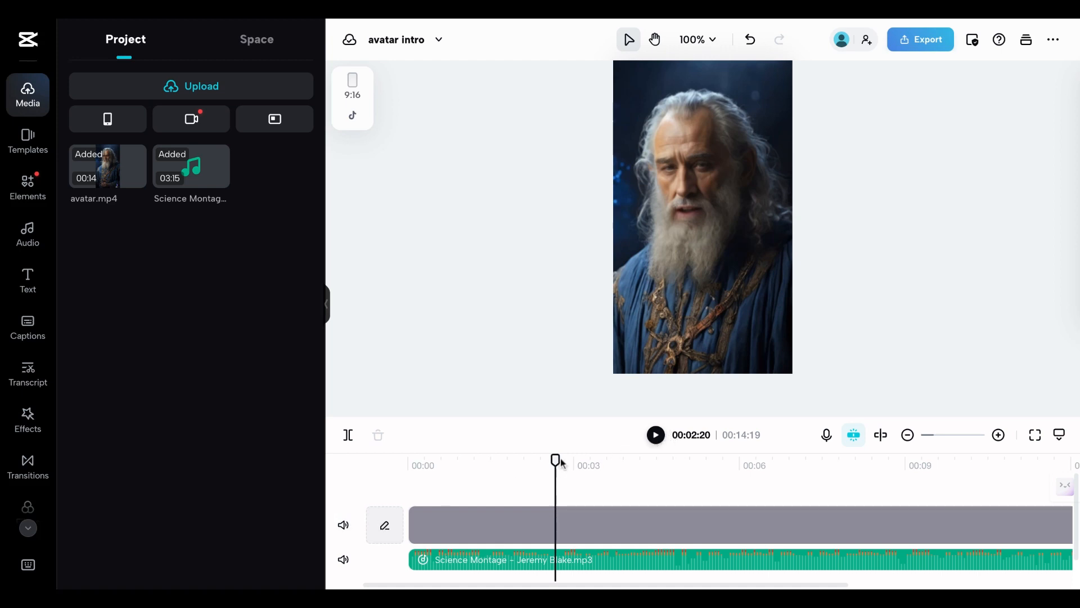
{"action": "left_click_drag", "start_coordinate": [556, 458], "coordinate": [408, 458]}
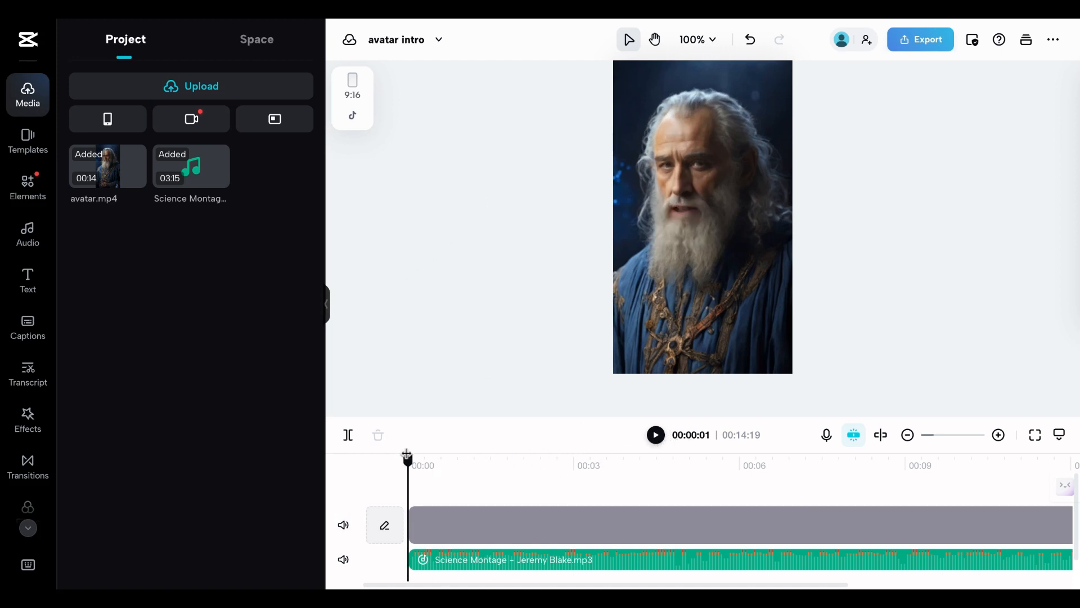
{"action": "left_click_drag", "start_coordinate": [408, 458], "coordinate": [534, 458]}
{"action": "left_click", "coordinate": [669, 91]}
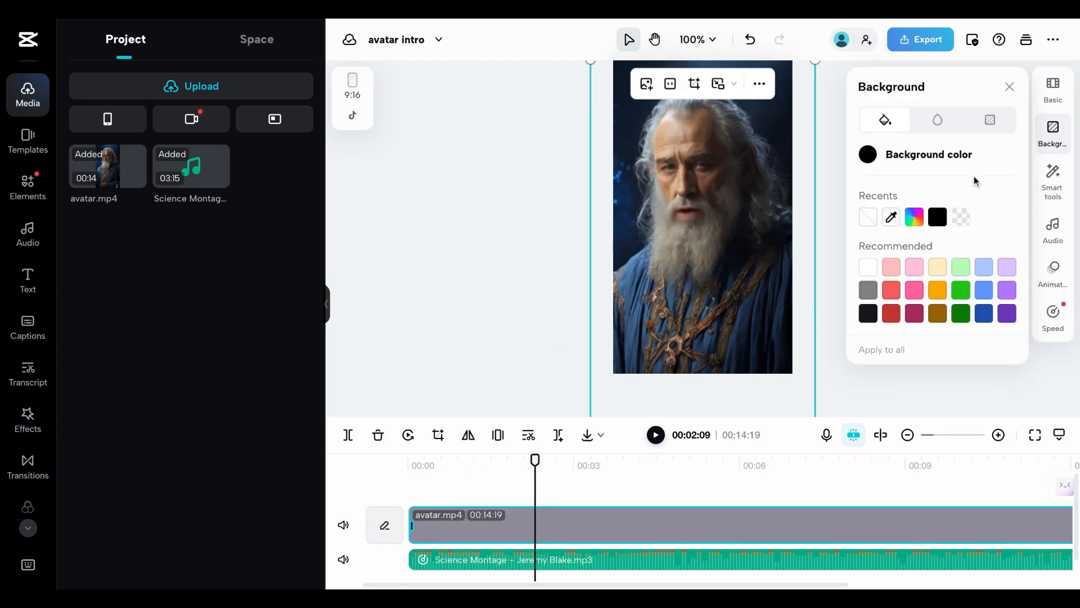
{"action": "left_click", "coordinate": [1053, 179]}
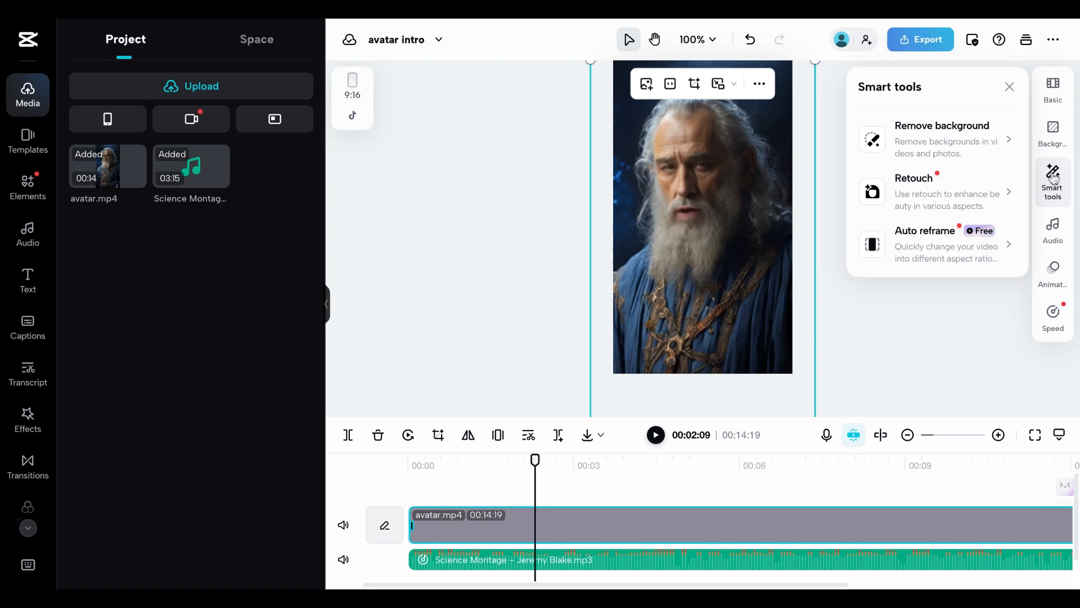
{"action": "left_click", "coordinate": [911, 356]}
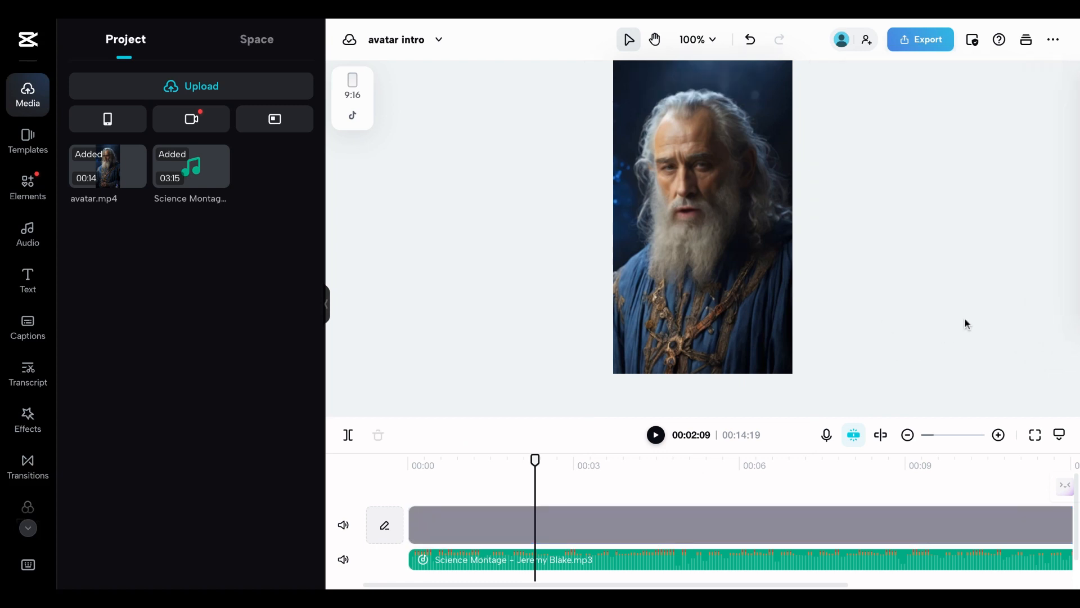
Step: Apply the Zoom 1 entrance animation to the avatar clip and scrub through its opening seconds
{"action": "left_click", "coordinate": [678, 124]}
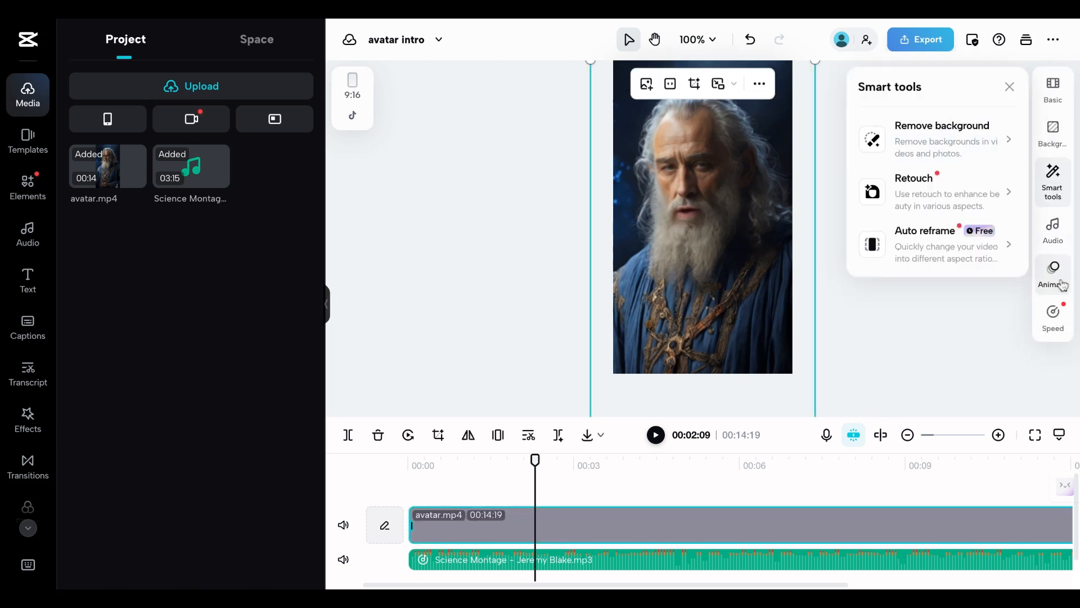
{"action": "left_click", "coordinate": [1063, 286]}
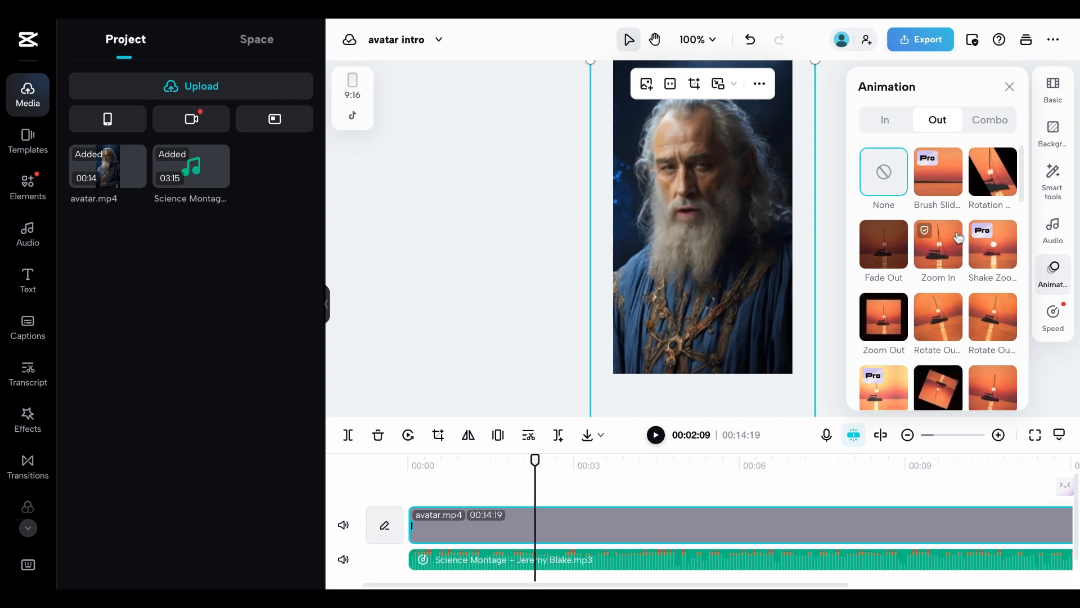
{"action": "left_click", "coordinate": [881, 120]}
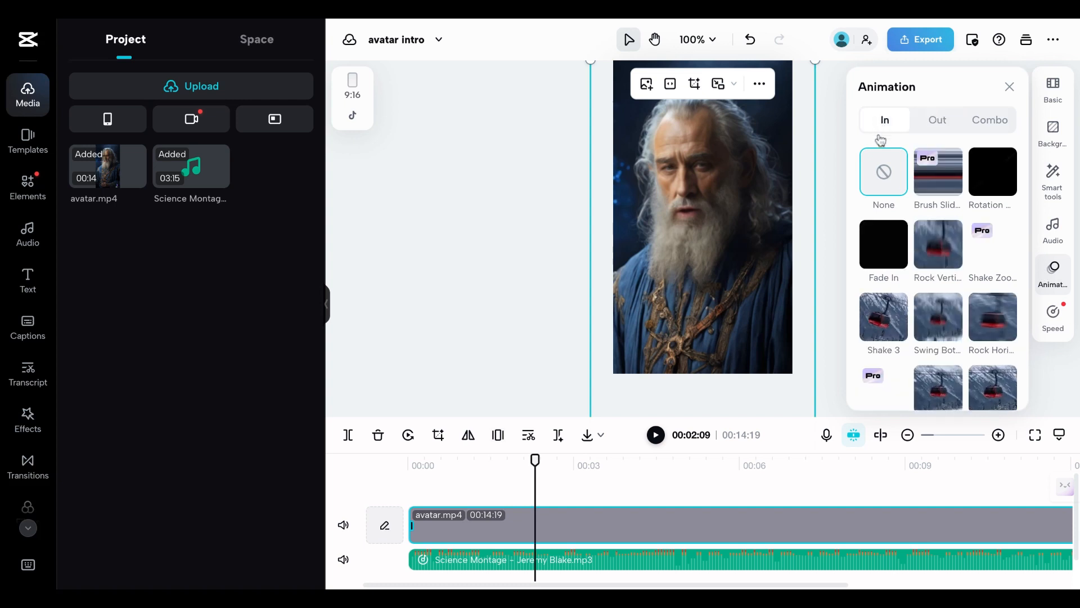
{"action": "scroll", "coordinate": [868, 241], "scroll_direction": "down", "scroll_amount": 5}
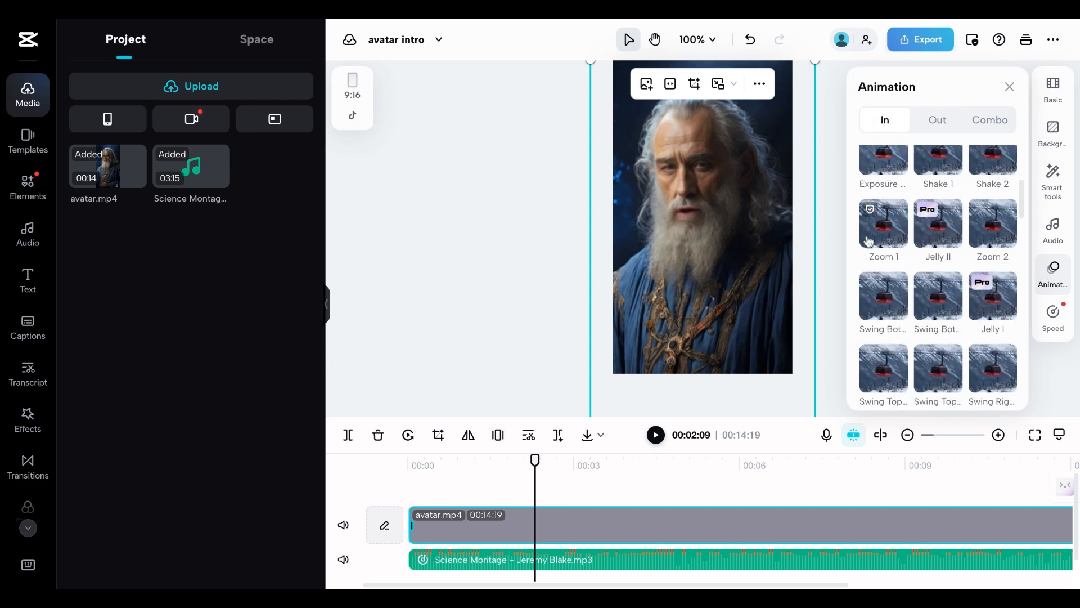
{"action": "scroll", "coordinate": [880, 243], "scroll_direction": "up", "scroll_amount": 1}
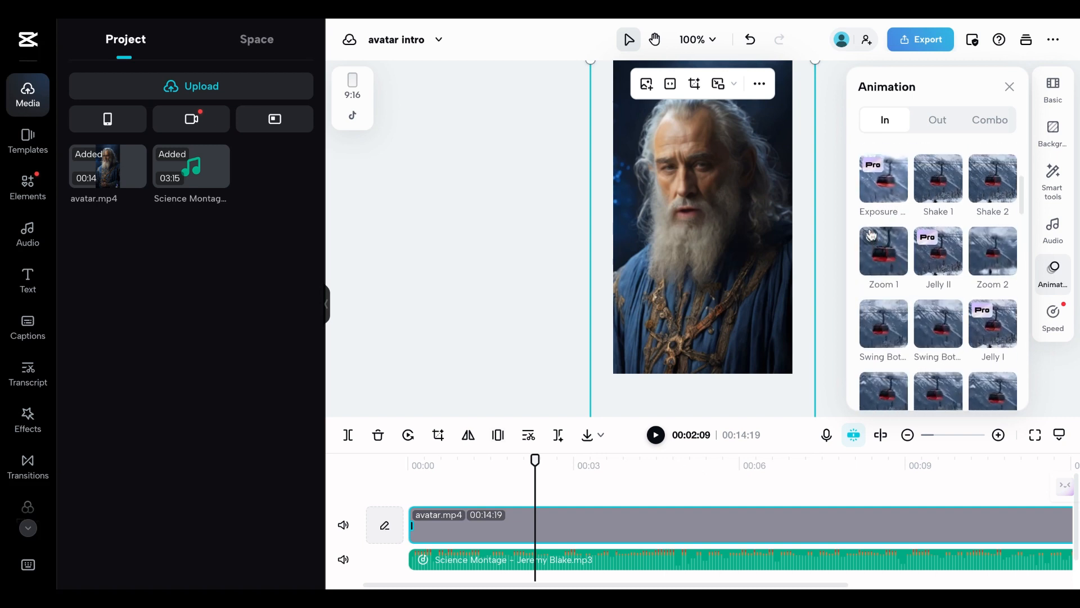
{"action": "left_click", "coordinate": [893, 246]}
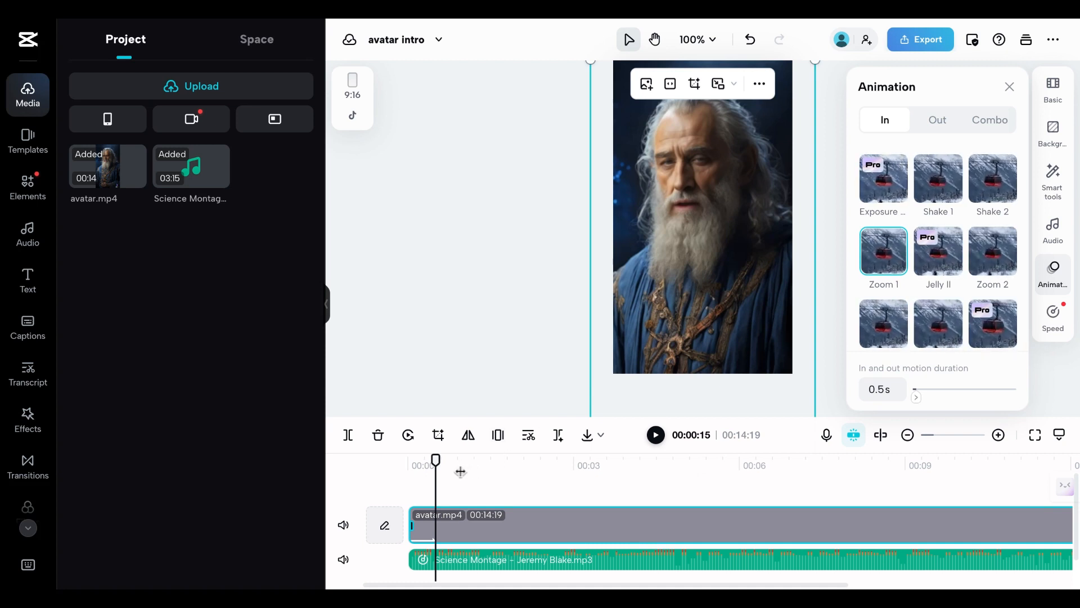
{"action": "left_click_drag", "start_coordinate": [436, 467], "coordinate": [540, 468]}
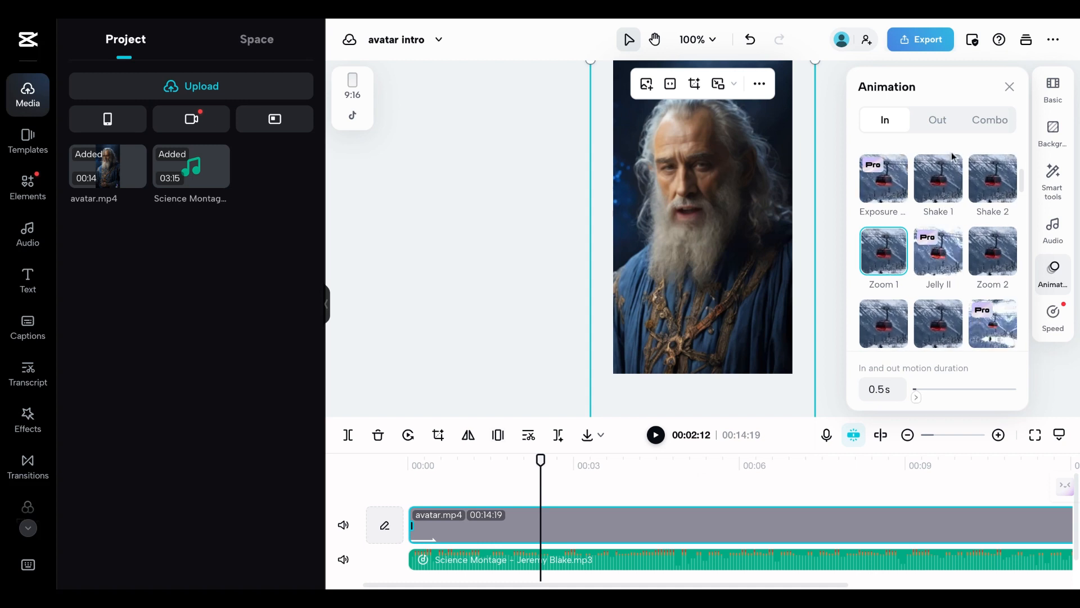
Step: Apply the "Wave and ..." combo animation to the avatar clip and play it back up to about 11 seconds
{"action": "left_click", "coordinate": [993, 121]}
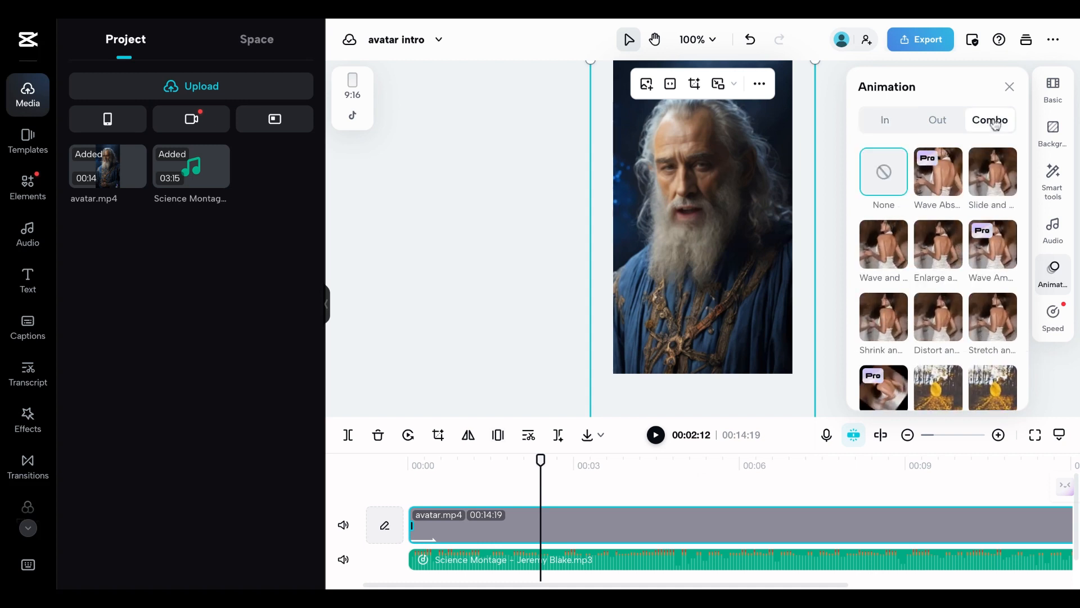
{"action": "scroll", "coordinate": [977, 202], "scroll_direction": "down", "scroll_amount": 1}
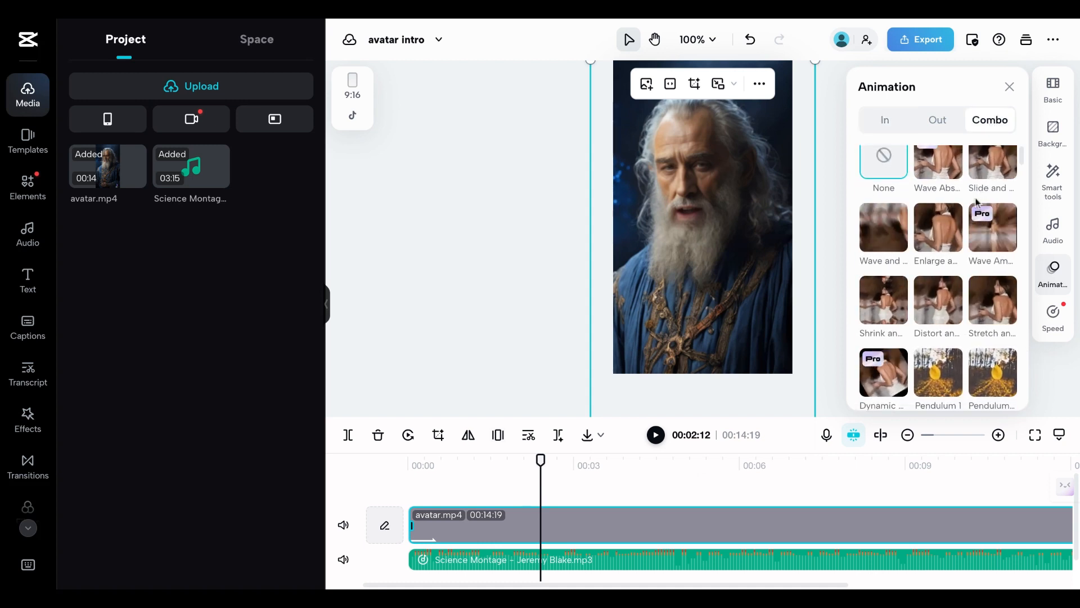
{"action": "left_click", "coordinate": [891, 239]}
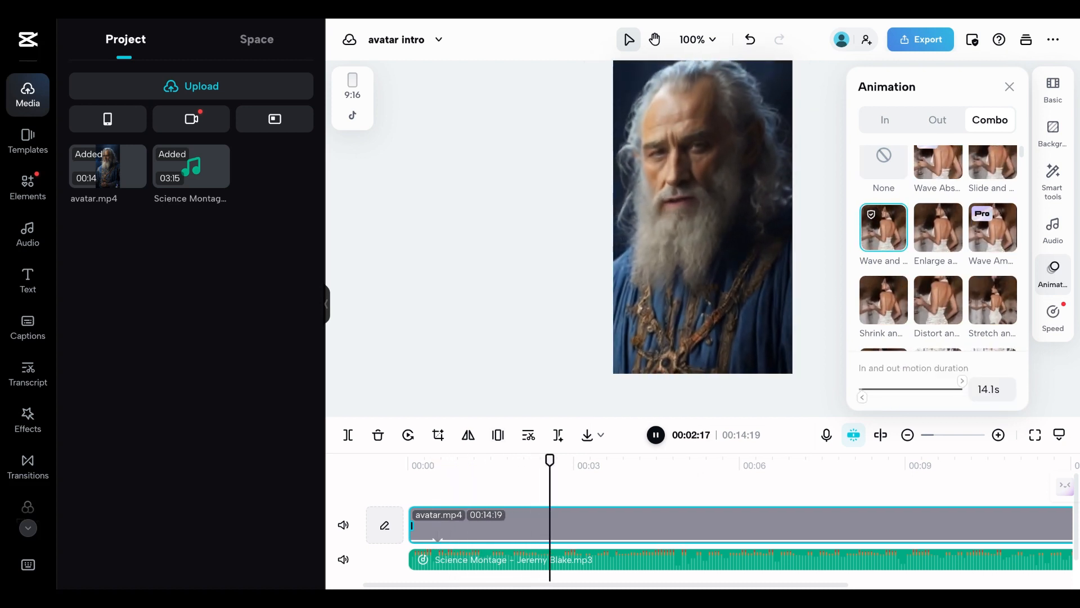
{"action": "left_click", "coordinate": [463, 266]}
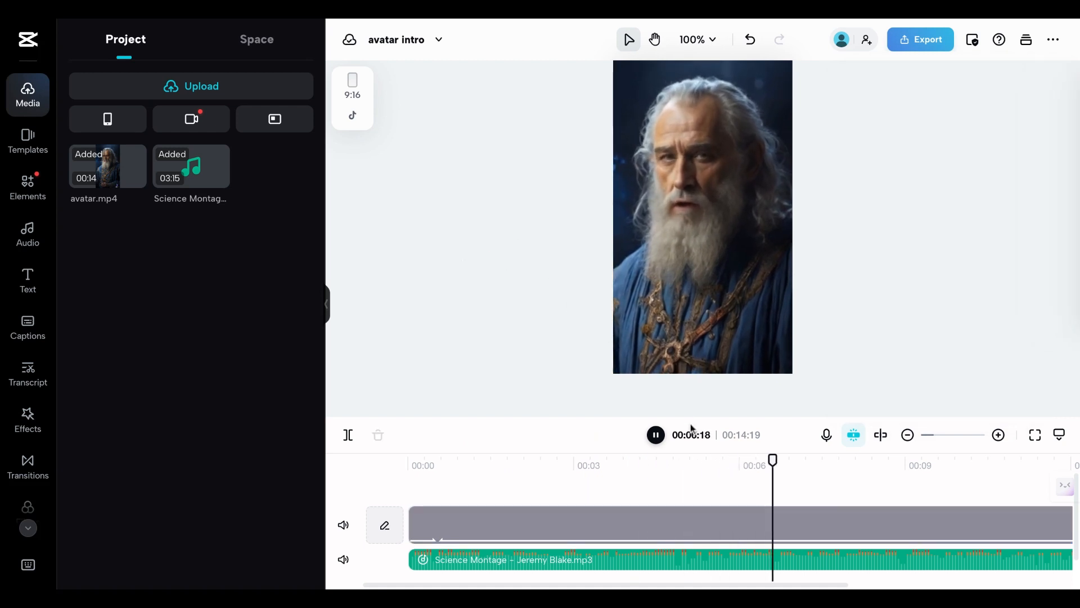
{"action": "left_click", "coordinate": [656, 434]}
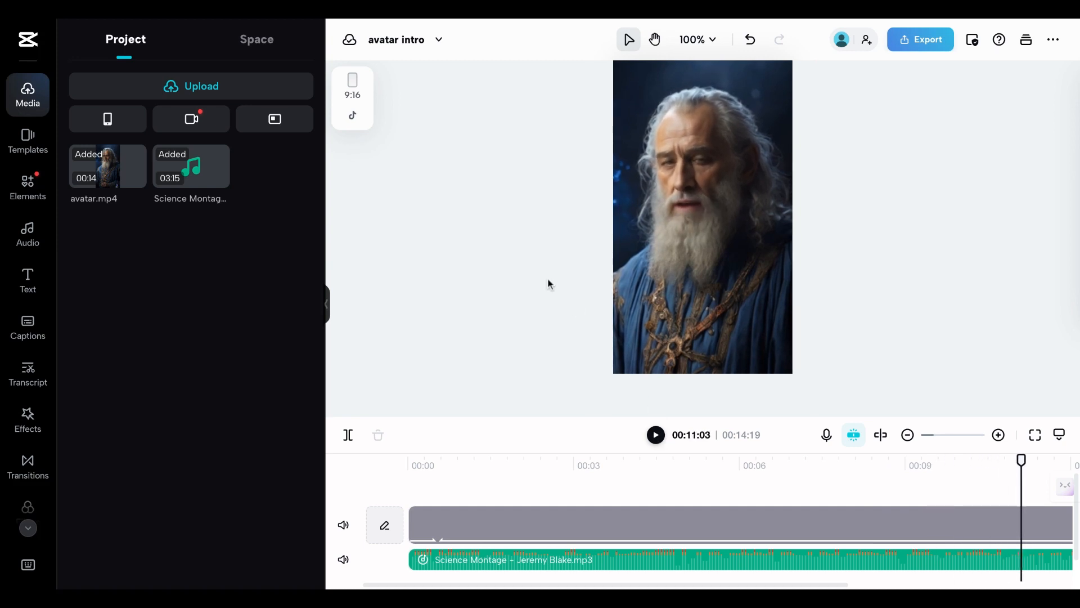
Step: Play the video from the start and set the Science Montage music volume to -10.3 dB
{"action": "left_click", "coordinate": [646, 558]}
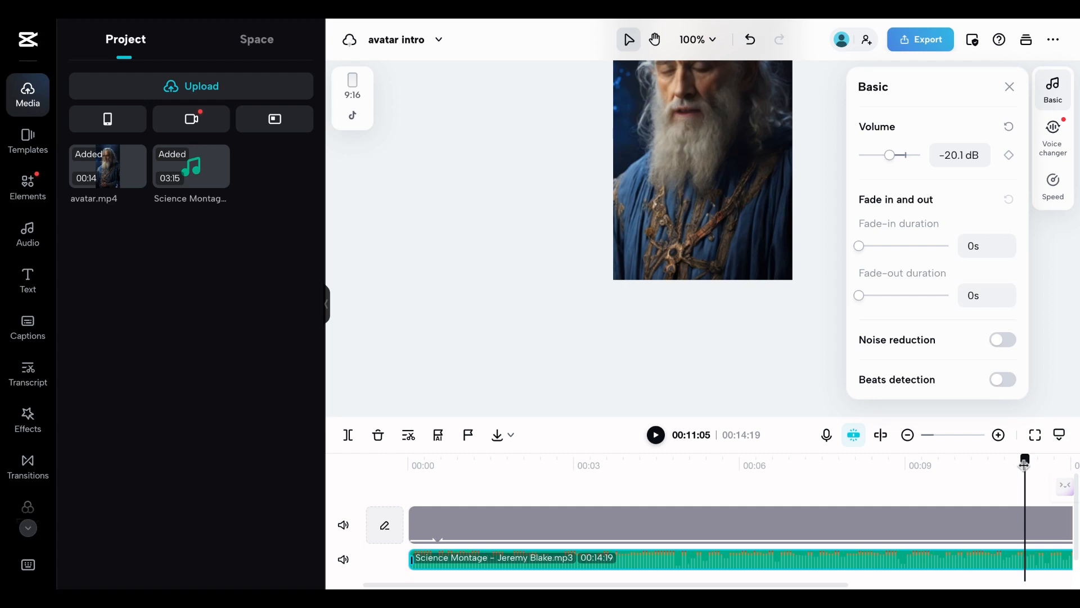
{"action": "left_click_drag", "start_coordinate": [1024, 462], "coordinate": [408, 463]}
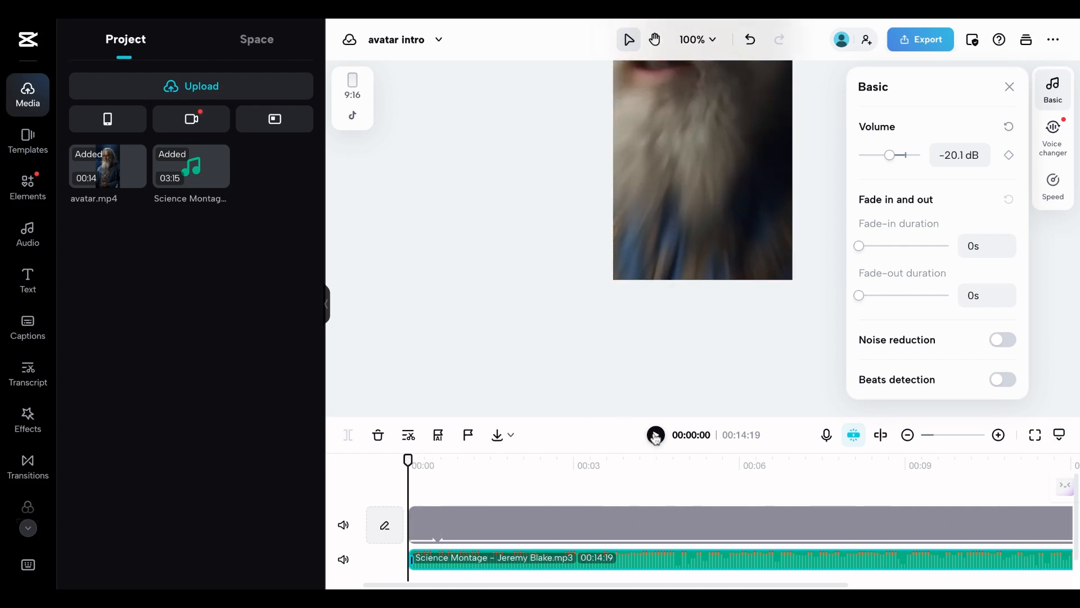
{"action": "left_click", "coordinate": [655, 436]}
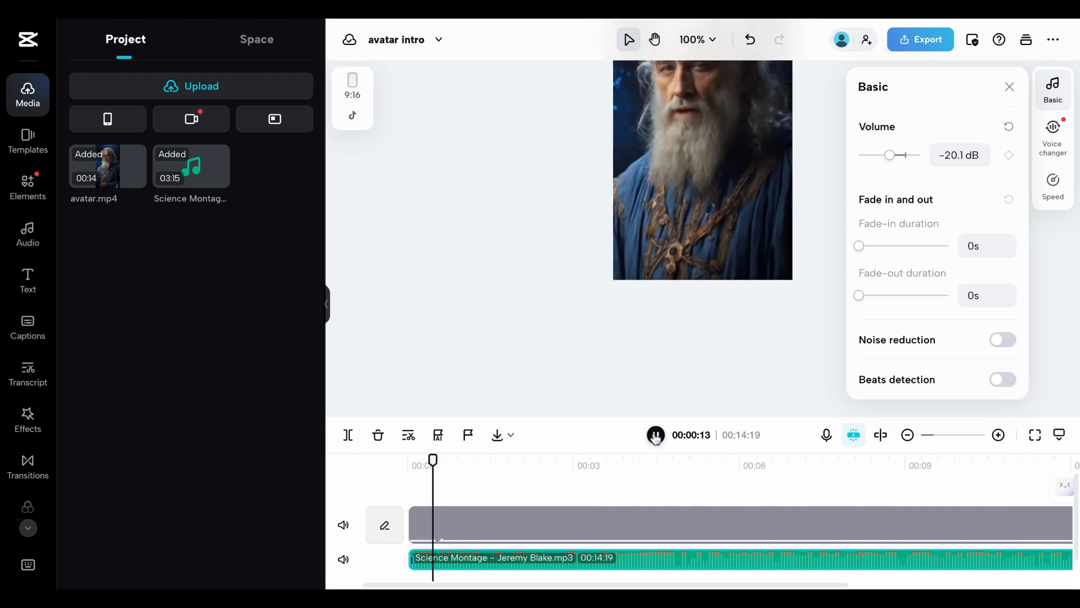
{"action": "left_click", "coordinate": [900, 157]}
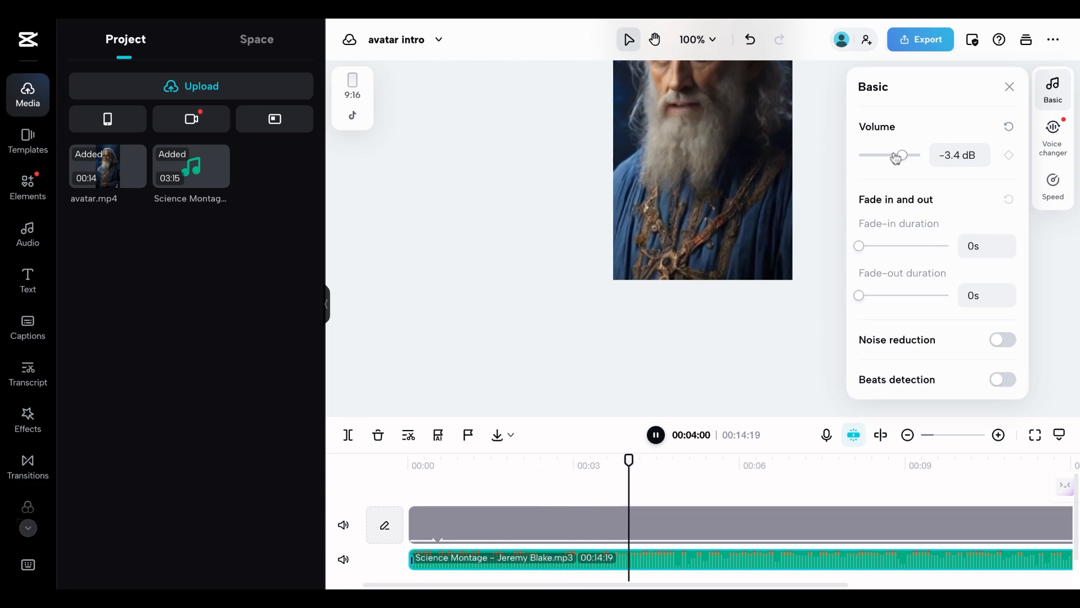
{"action": "left_click", "coordinate": [896, 157]}
{"action": "left_click", "coordinate": [899, 156]}
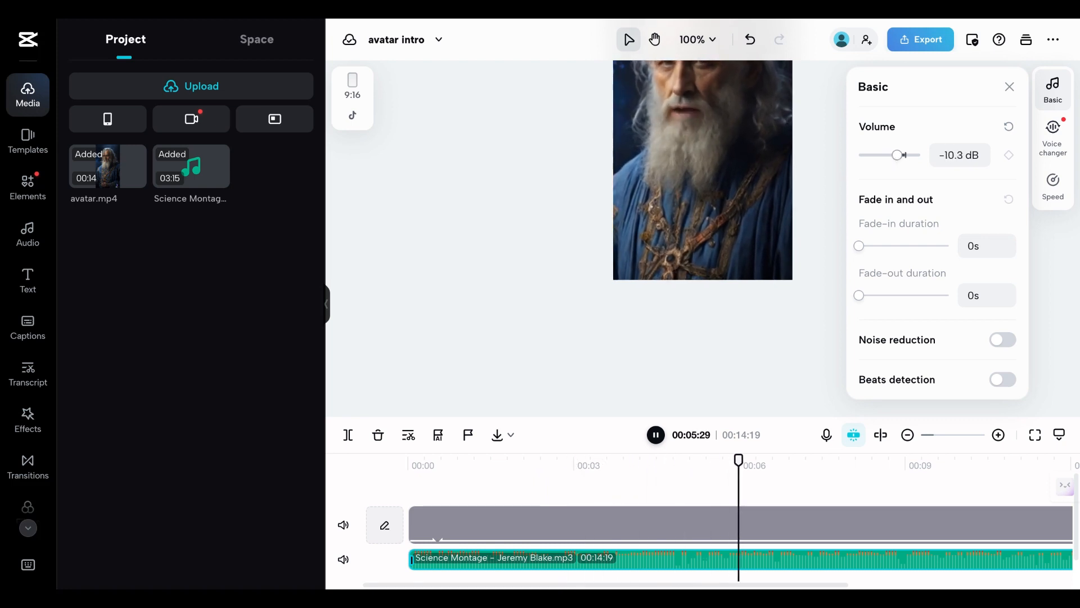
{"action": "left_click", "coordinate": [656, 436]}
{"action": "left_click", "coordinate": [556, 350]}
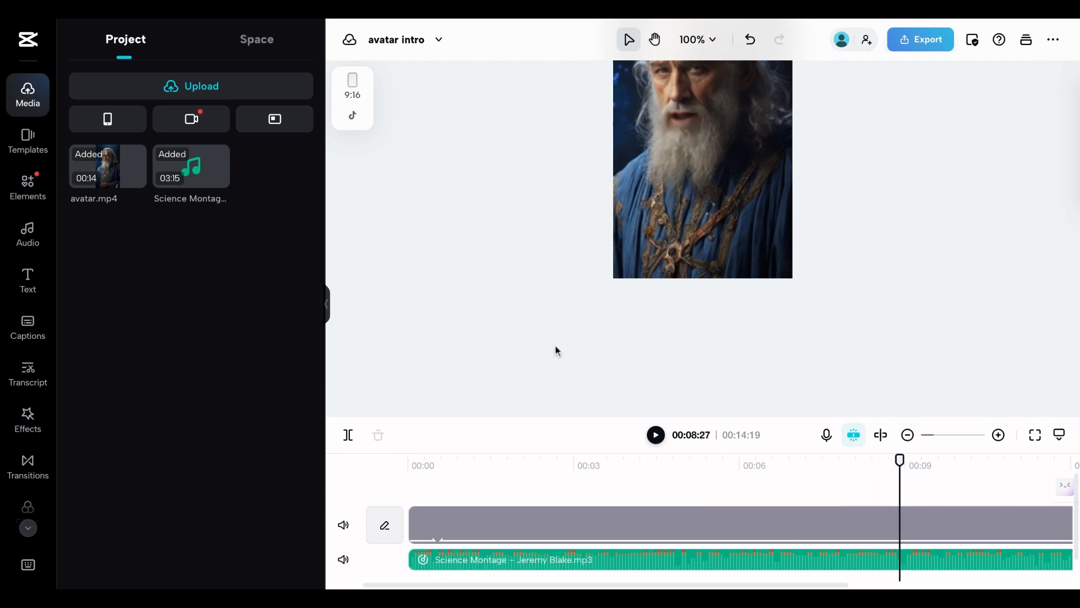
Step: Split the avatar clip at 00:11:24 on the timeline
{"action": "left_click", "coordinate": [904, 438]}
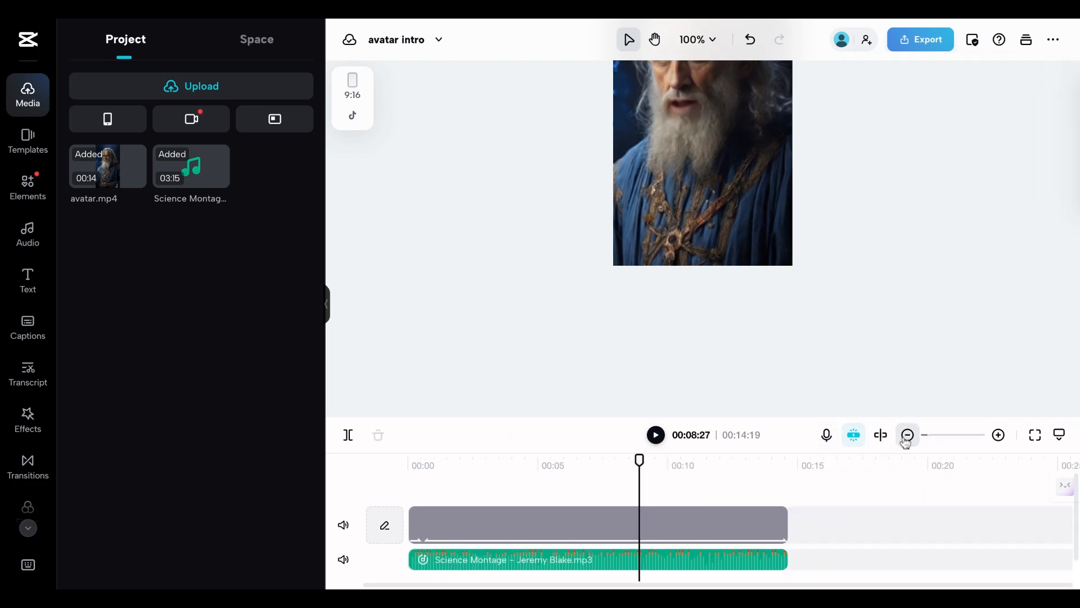
{"action": "left_click", "coordinate": [907, 439]}
{"action": "left_click", "coordinate": [576, 521]}
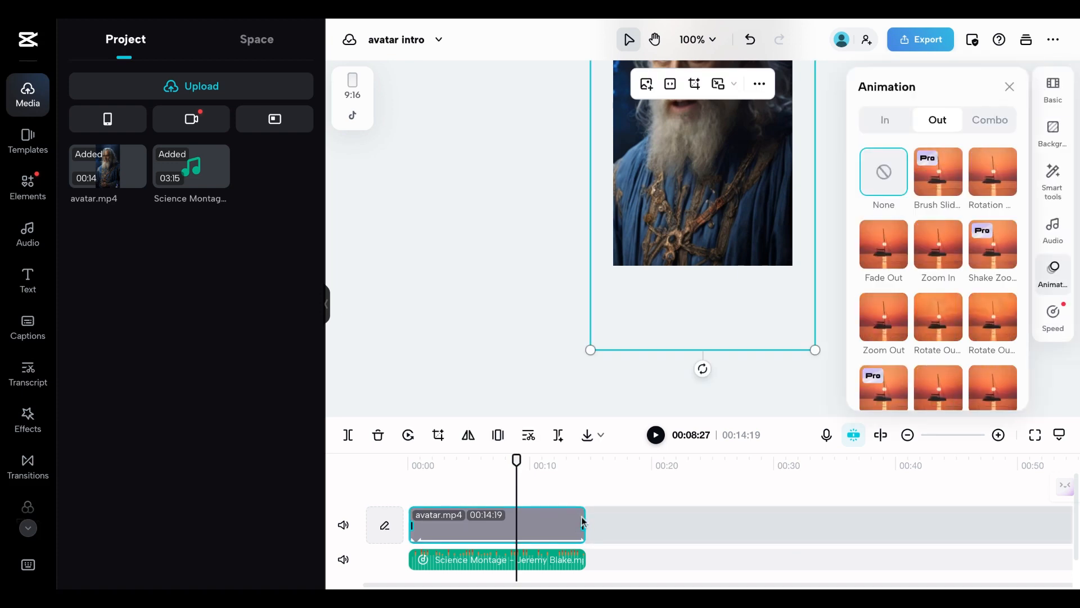
{"action": "left_click_drag", "start_coordinate": [517, 462], "coordinate": [552, 462]}
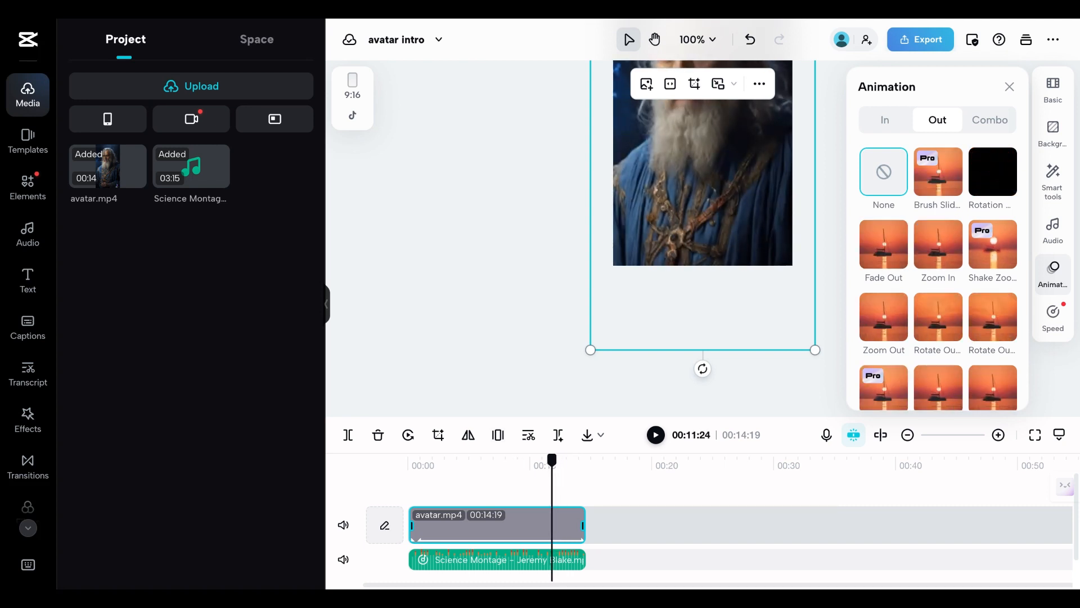
{"action": "left_click", "coordinate": [349, 436]}
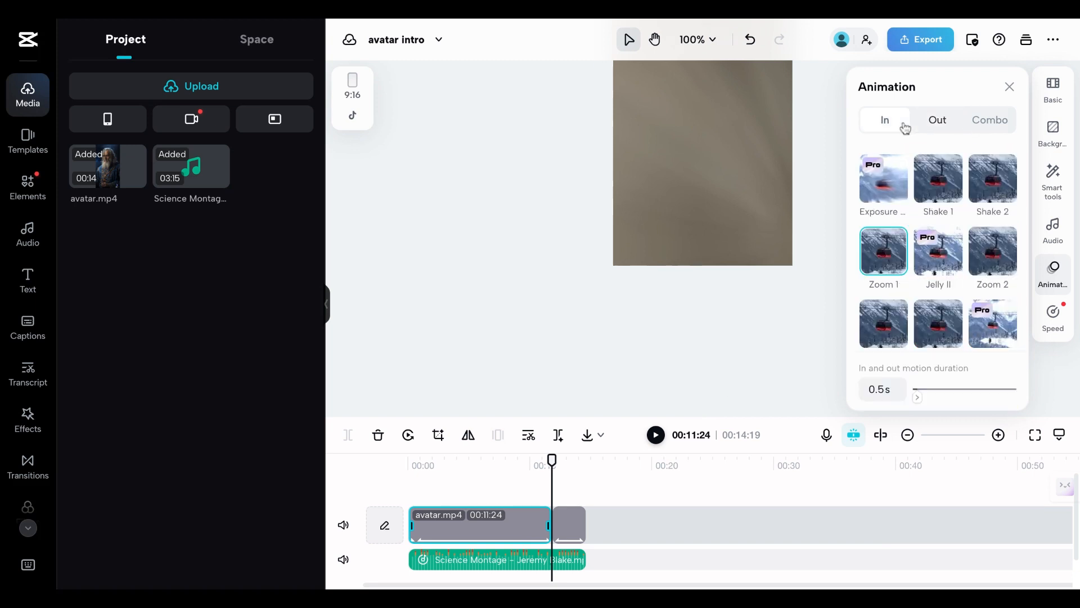
Step: Split the short end piece of the avatar clip at 00:13:10 and select each of the two resulting parts
{"action": "left_click", "coordinate": [569, 518]}
{"action": "left_click_drag", "start_coordinate": [552, 459], "coordinate": [576, 460]}
{"action": "left_click", "coordinate": [570, 460]}
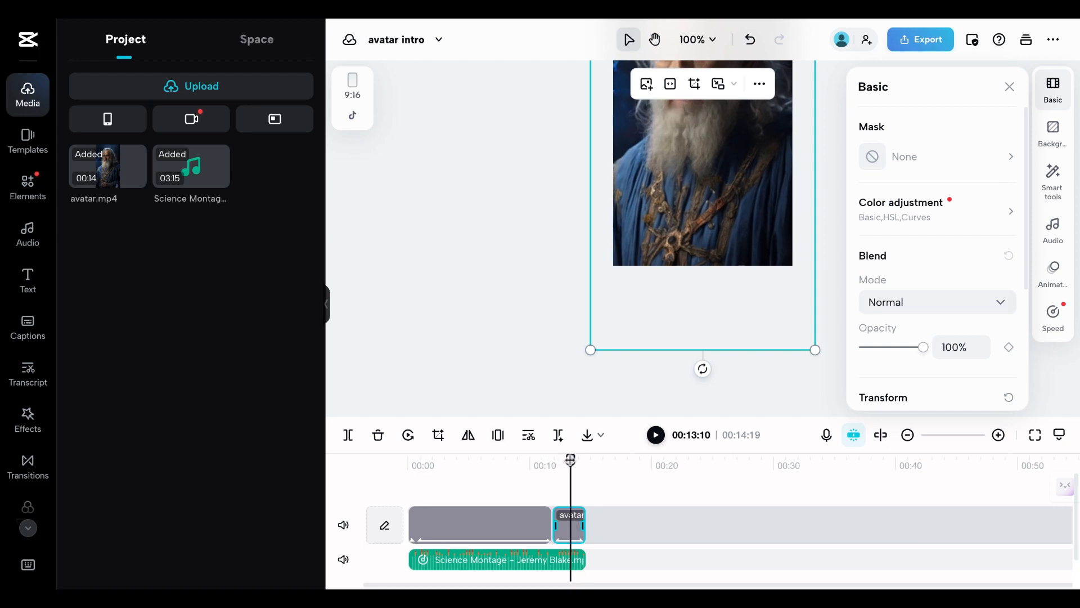
{"action": "left_click", "coordinate": [571, 531]}
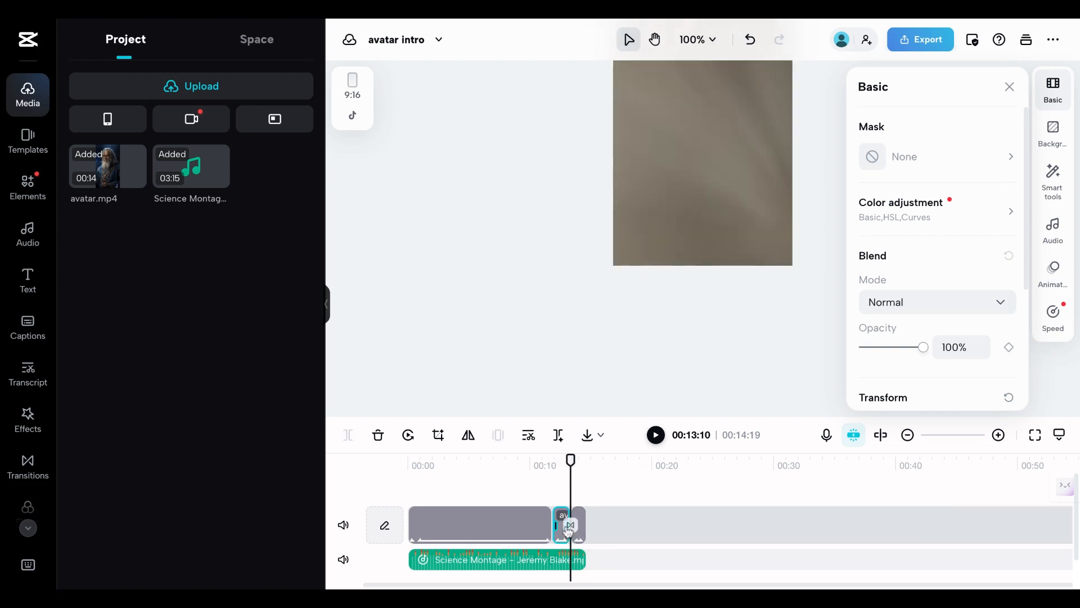
{"action": "left_click", "coordinate": [650, 528]}
{"action": "left_click", "coordinate": [581, 526]}
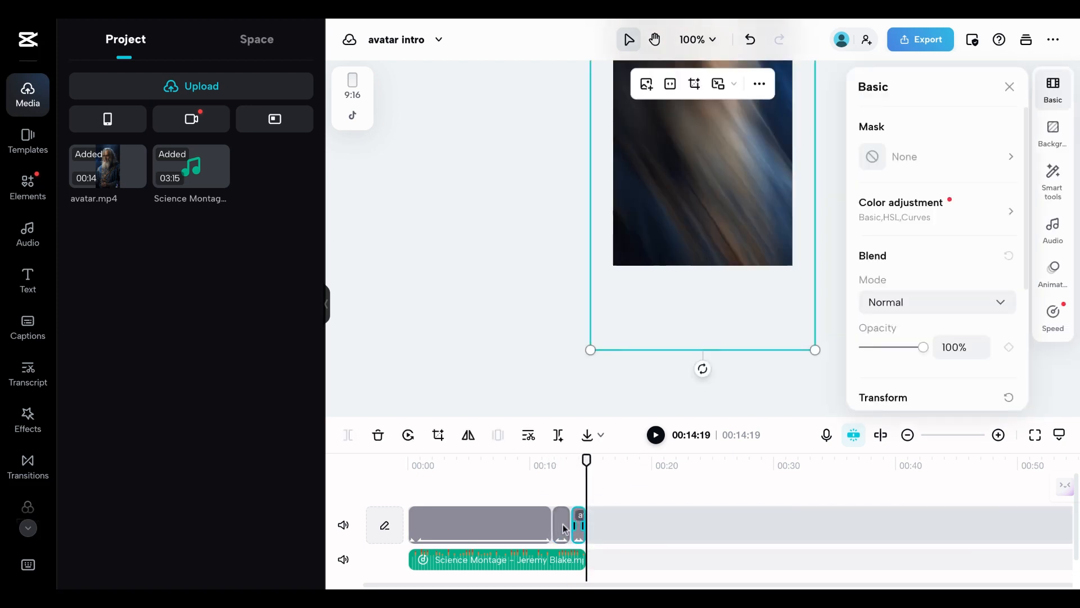
{"action": "left_click", "coordinate": [561, 529]}
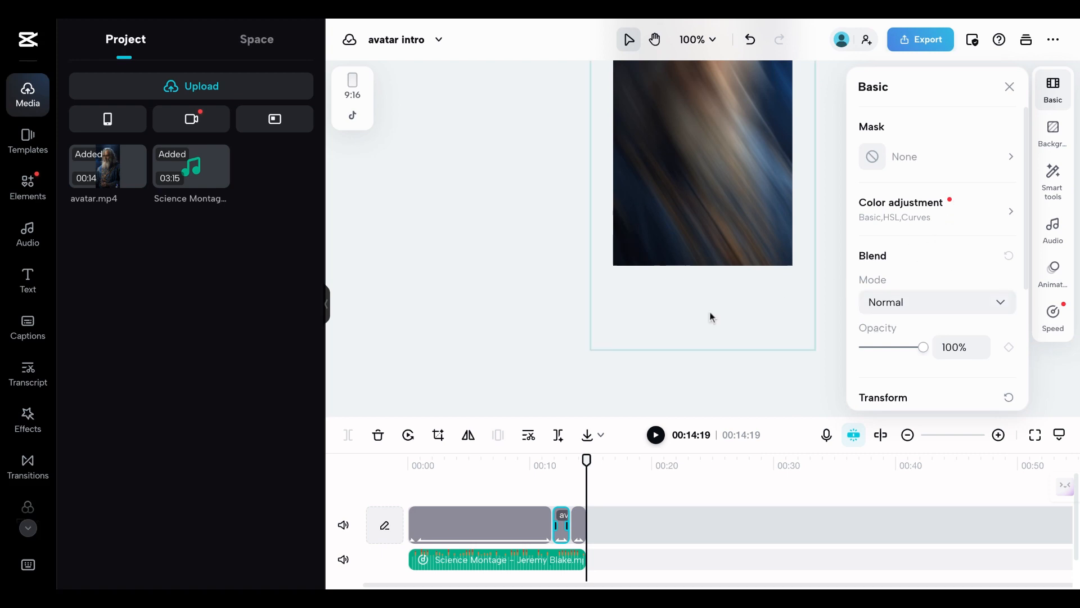
Step: Undo the last split of the avatar's end clip
{"action": "scroll", "coordinate": [808, 342], "scroll_direction": "up", "scroll_amount": 5}
{"action": "scroll", "coordinate": [507, 254], "scroll_direction": "down", "scroll_amount": 2}
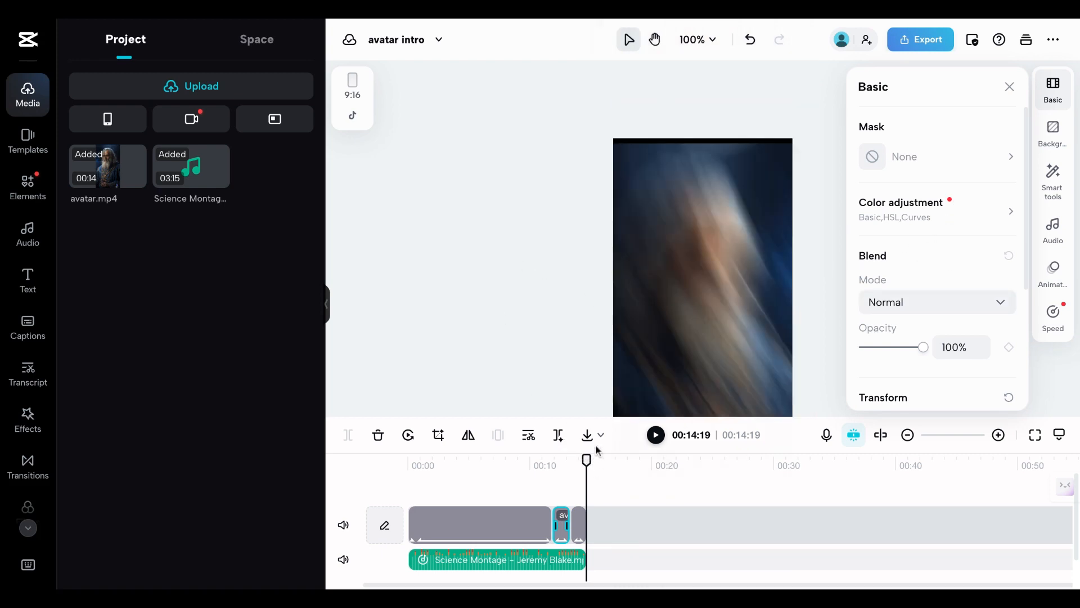
{"action": "left_click", "coordinate": [750, 40]}
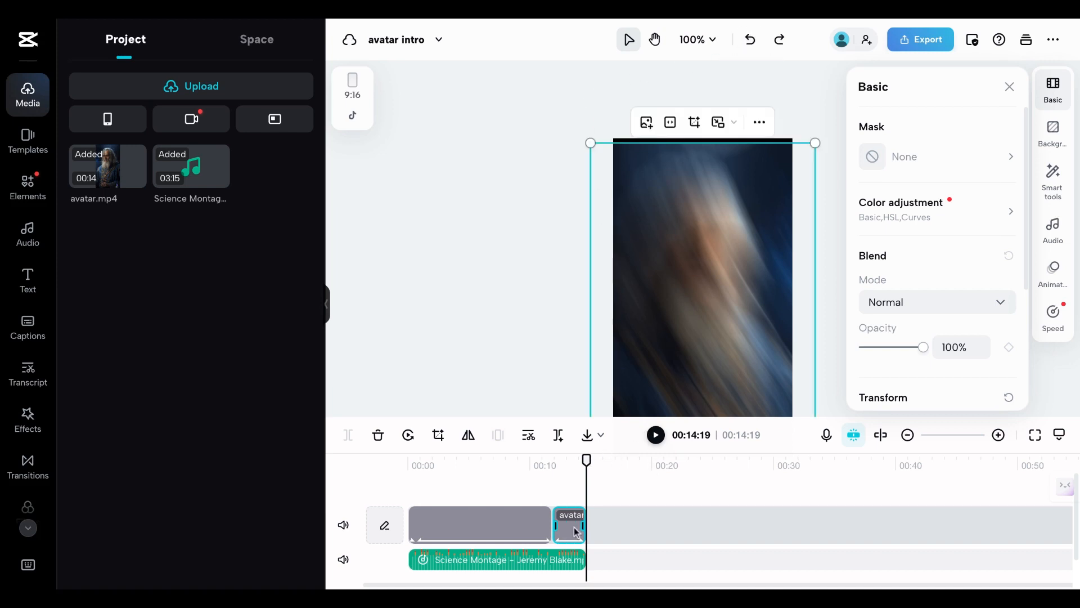
Step: Apply the Rotate exit animation to the second avatar clip at the end of the timeline
{"action": "left_click_drag", "start_coordinate": [585, 457], "coordinate": [569, 457]}
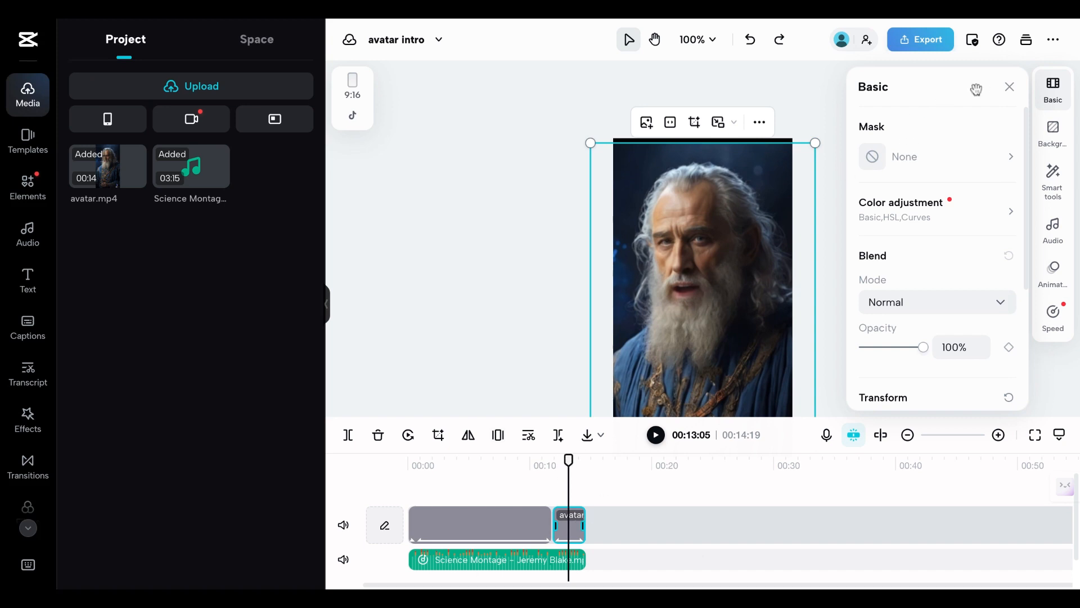
{"action": "left_click", "coordinate": [836, 90]}
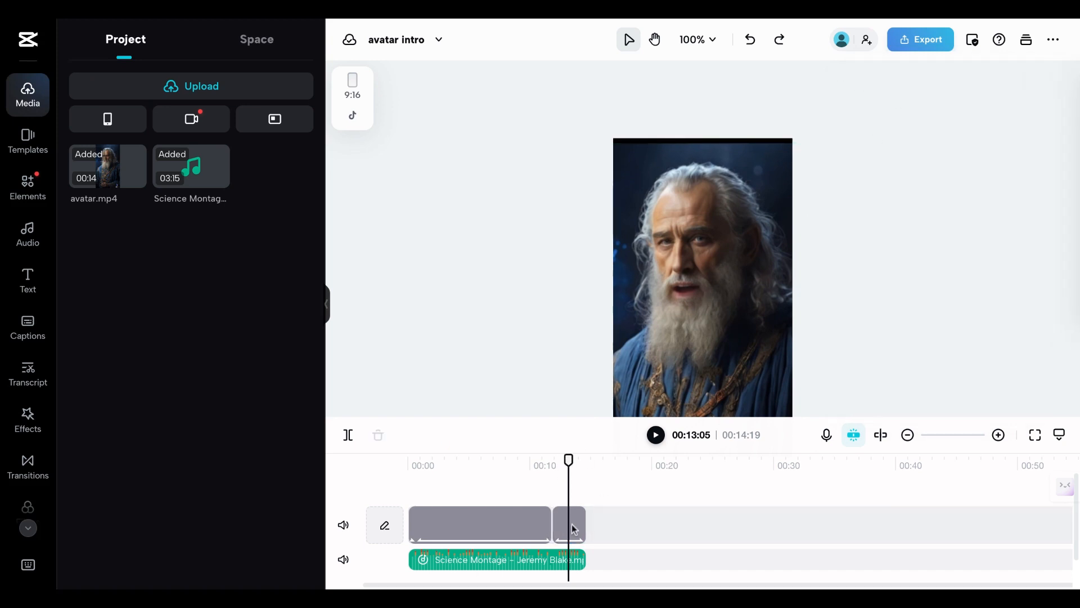
{"action": "left_click", "coordinate": [572, 525]}
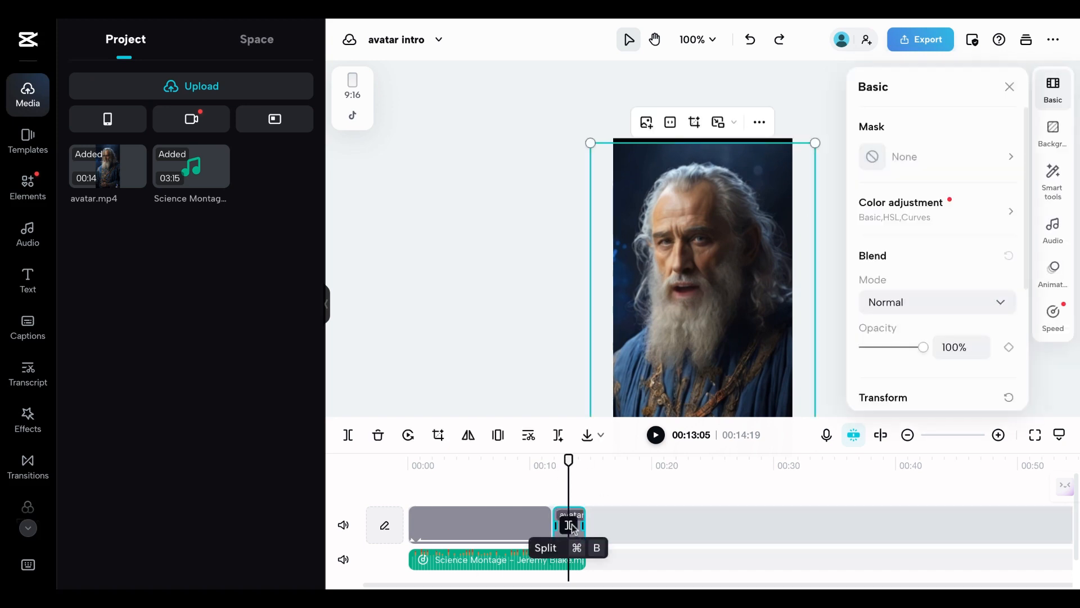
{"action": "left_click", "coordinate": [1054, 271]}
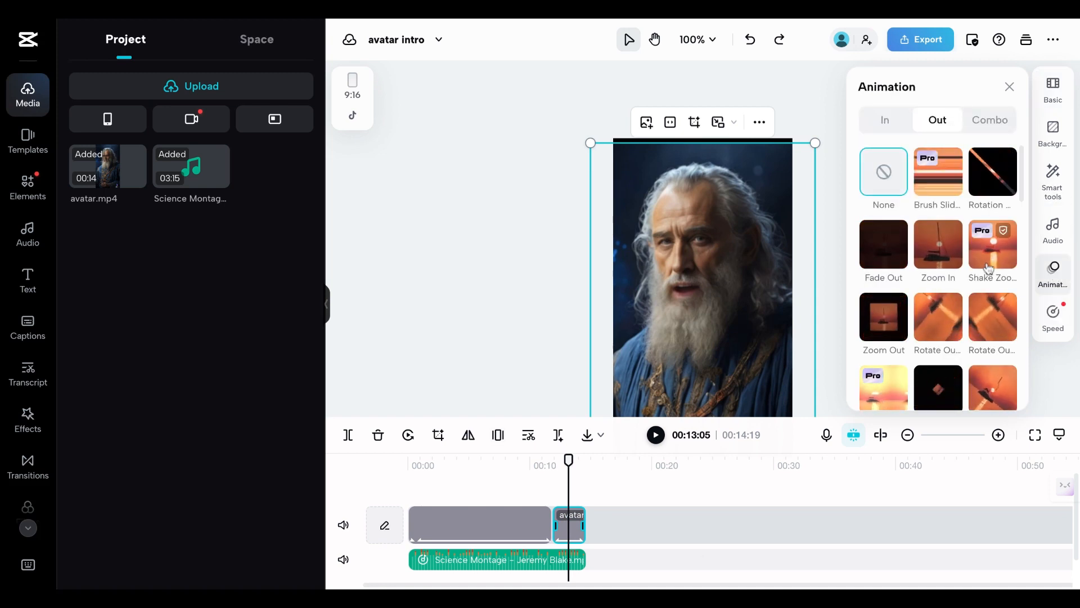
{"action": "scroll", "coordinate": [988, 268], "scroll_direction": "down", "scroll_amount": 3}
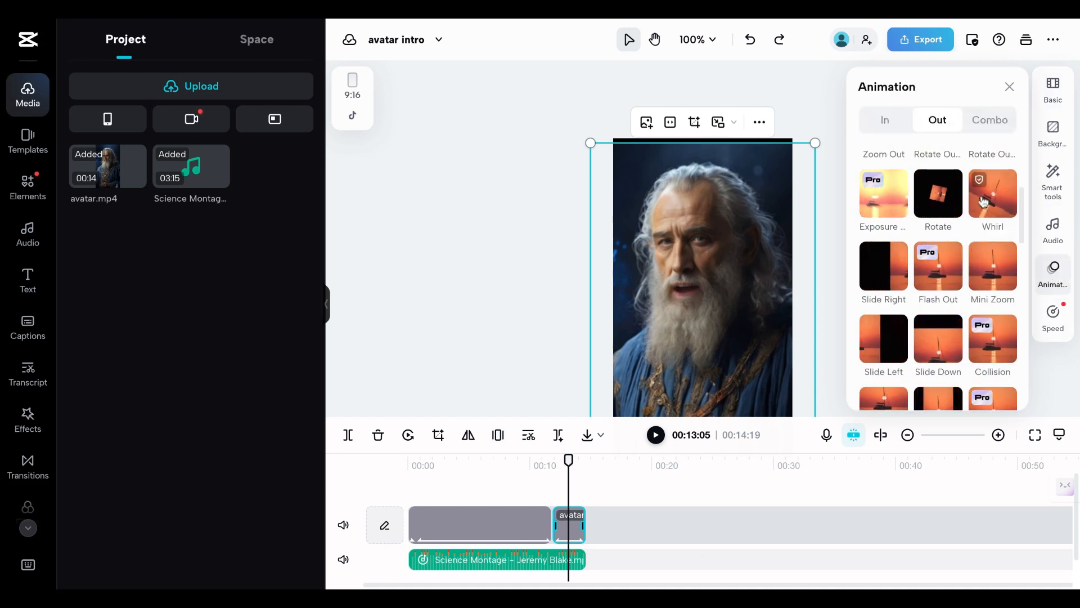
{"action": "left_click", "coordinate": [942, 198]}
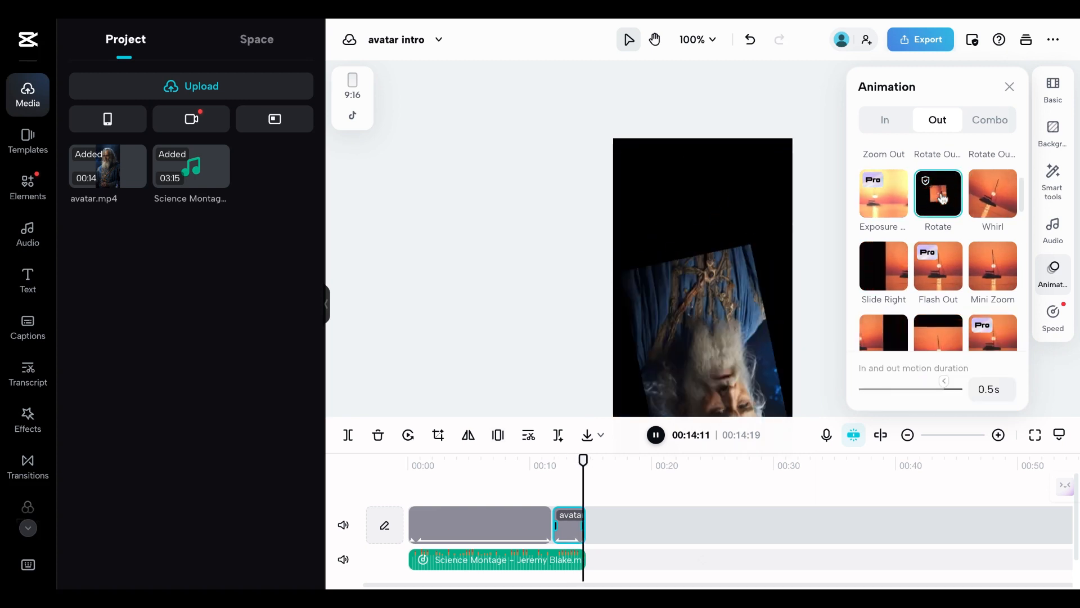
Step: Deselect the clip and play the video back from near its start
{"action": "left_click", "coordinate": [501, 206]}
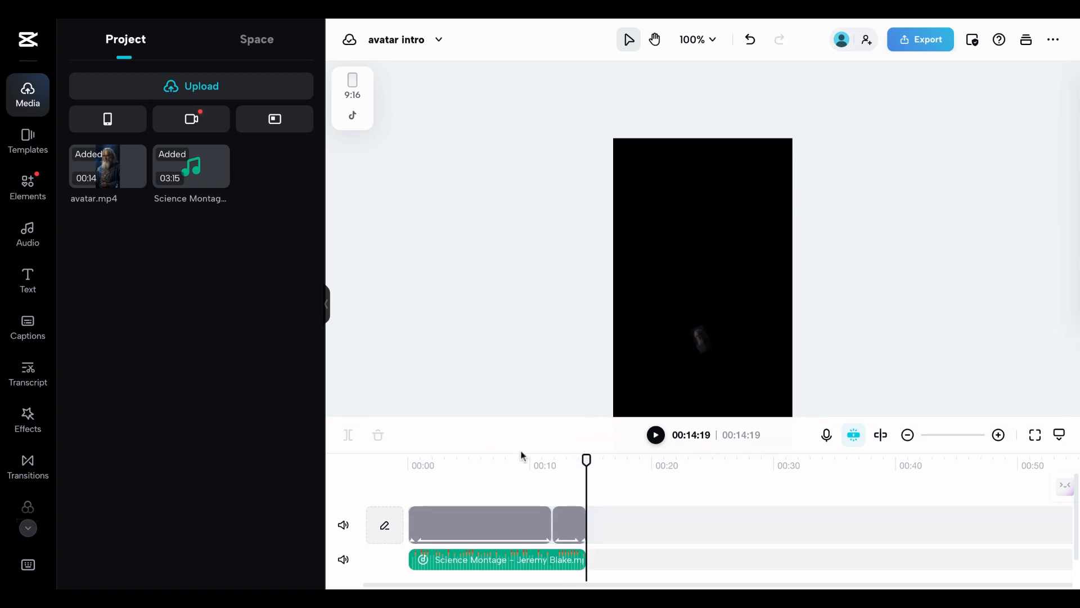
{"action": "left_click_drag", "start_coordinate": [585, 461], "coordinate": [412, 460]}
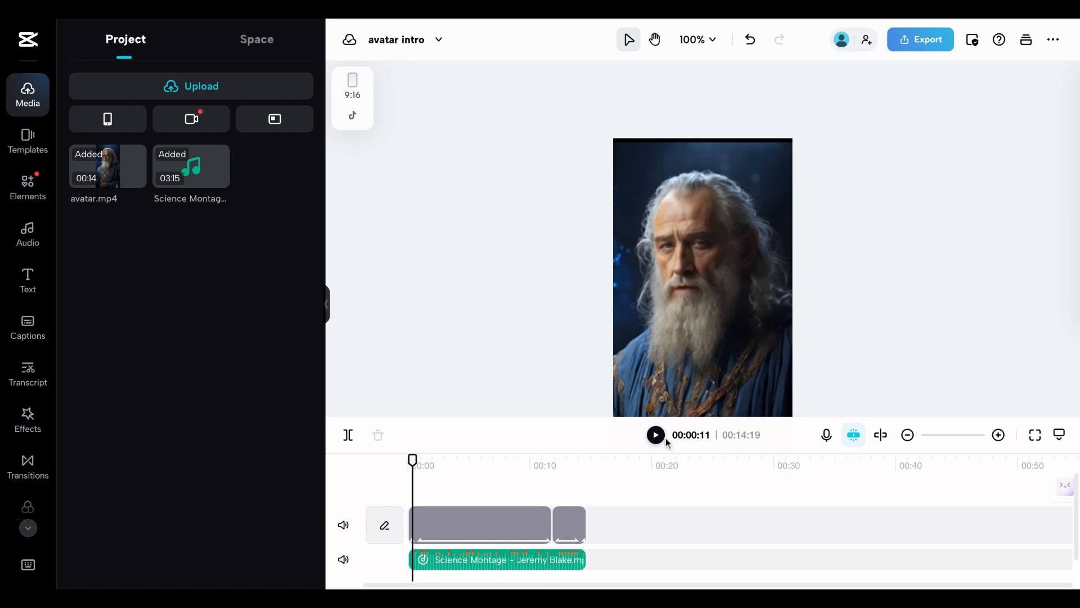
{"action": "left_click", "coordinate": [663, 438]}
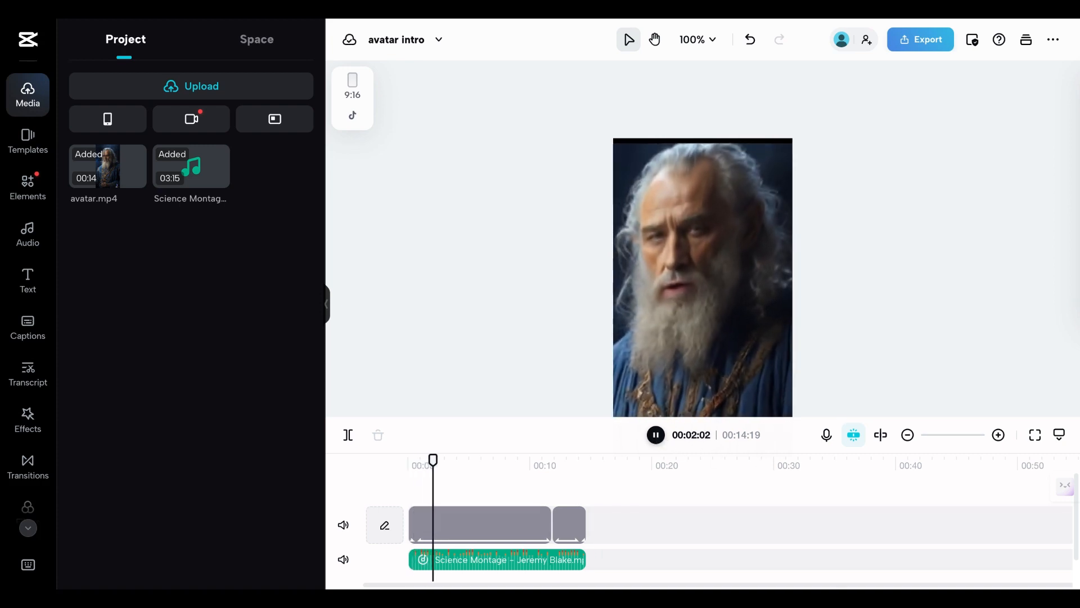